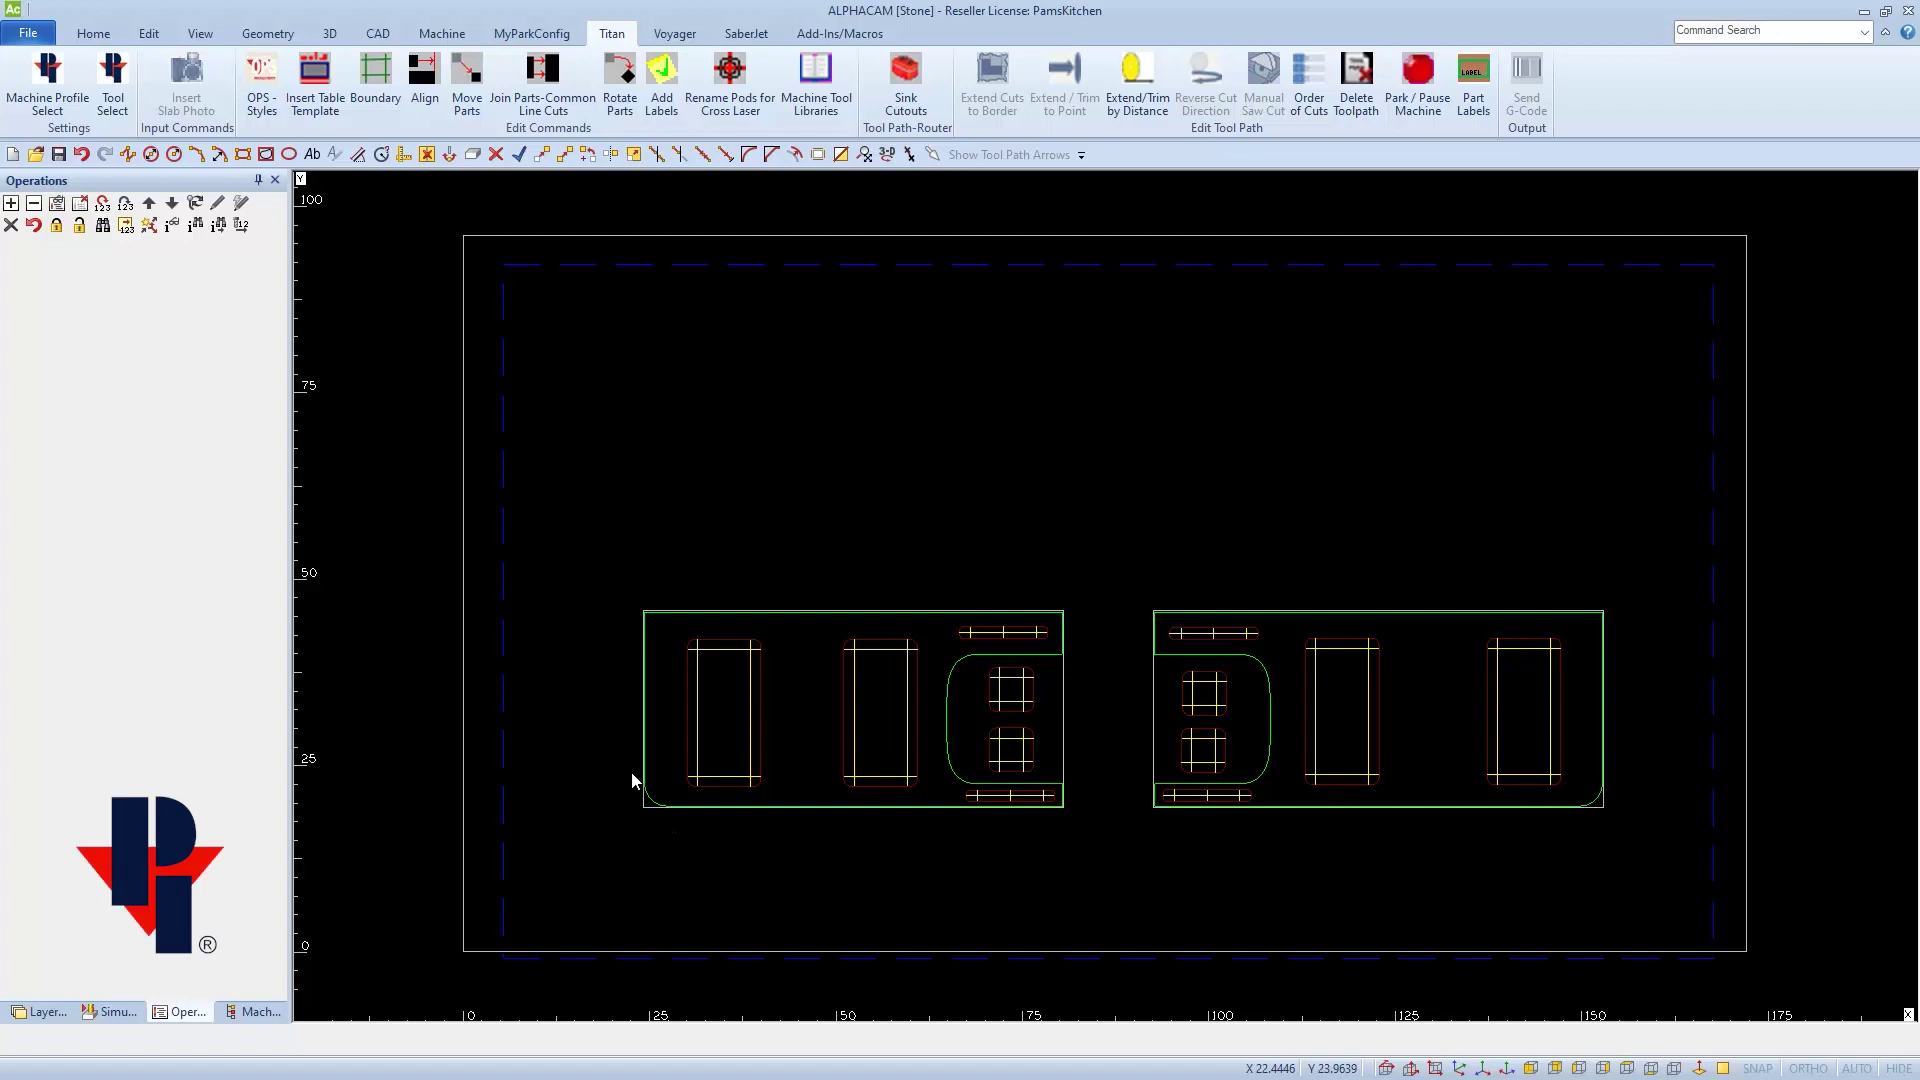
Step: Show the cutting-direction arrows on all parts, then hide them again
scroll(688, 772, "up", 3)
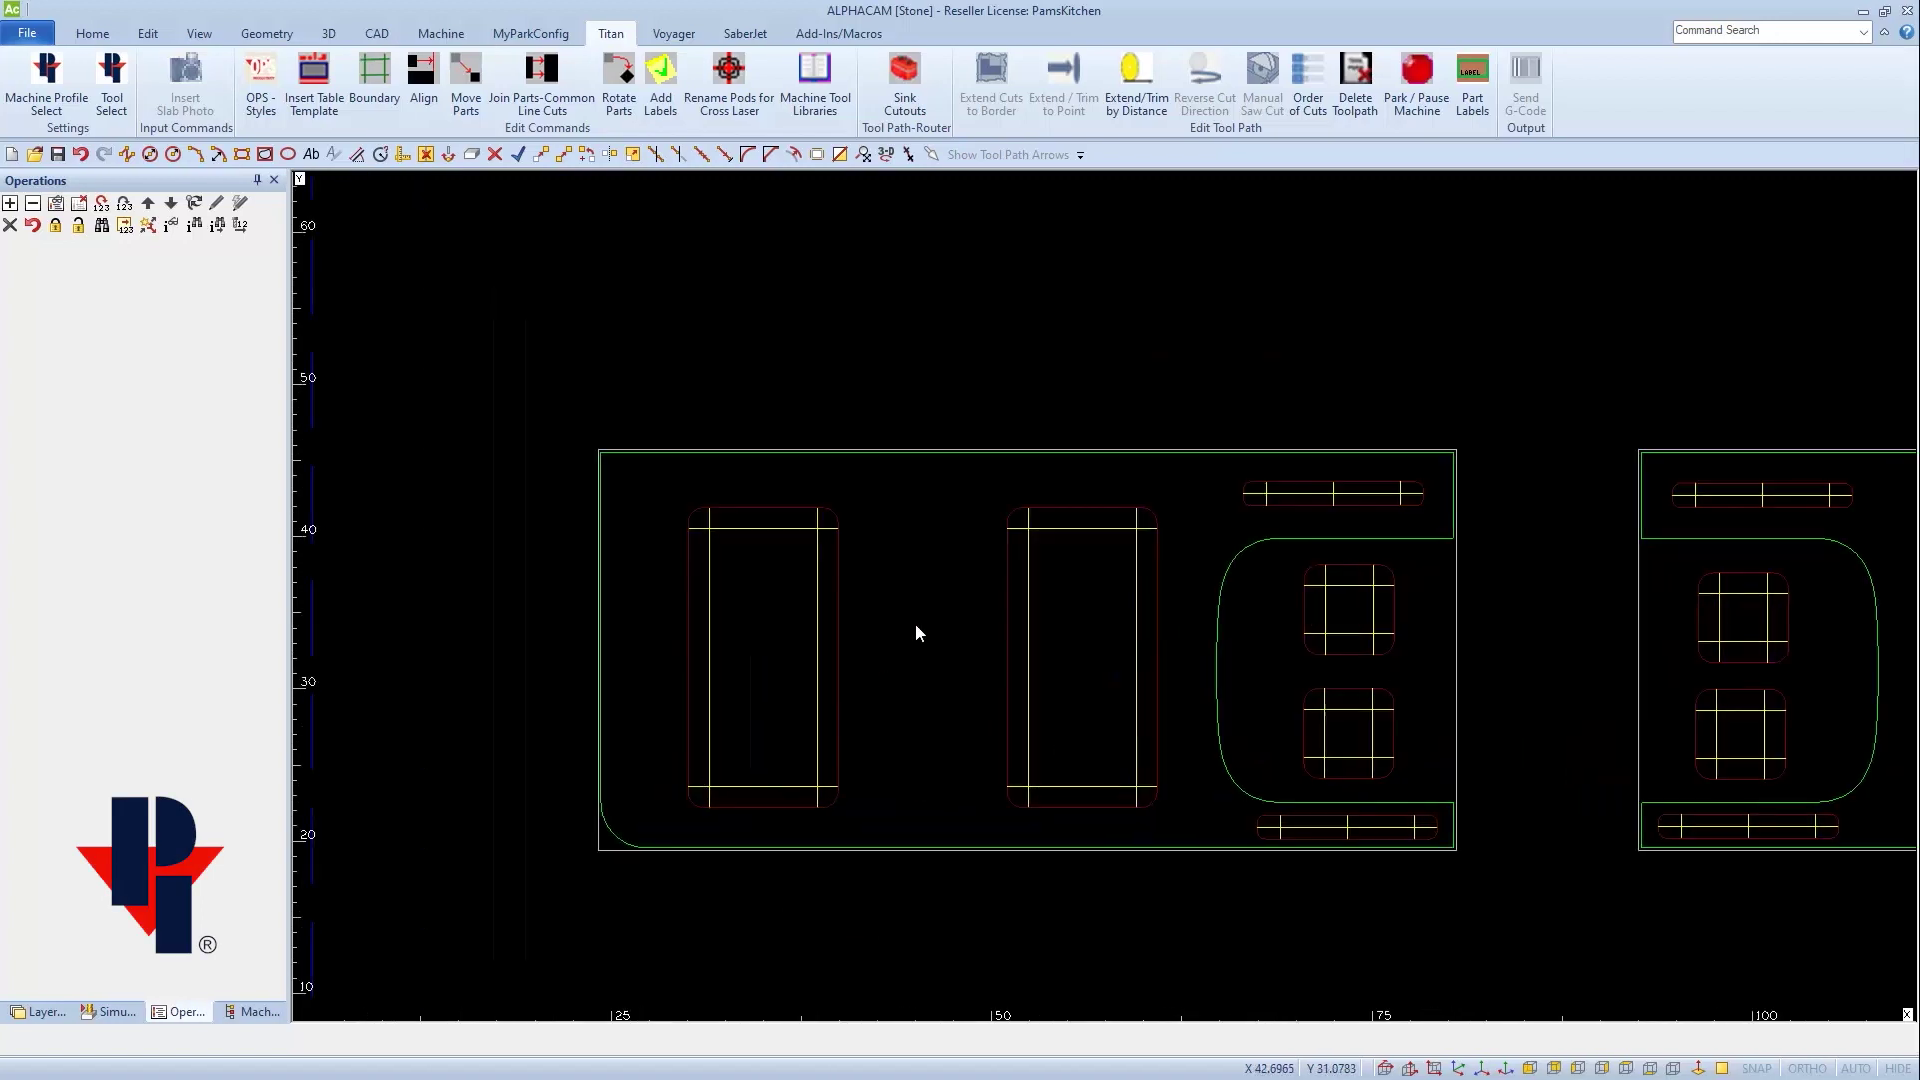
left_click(931, 155)
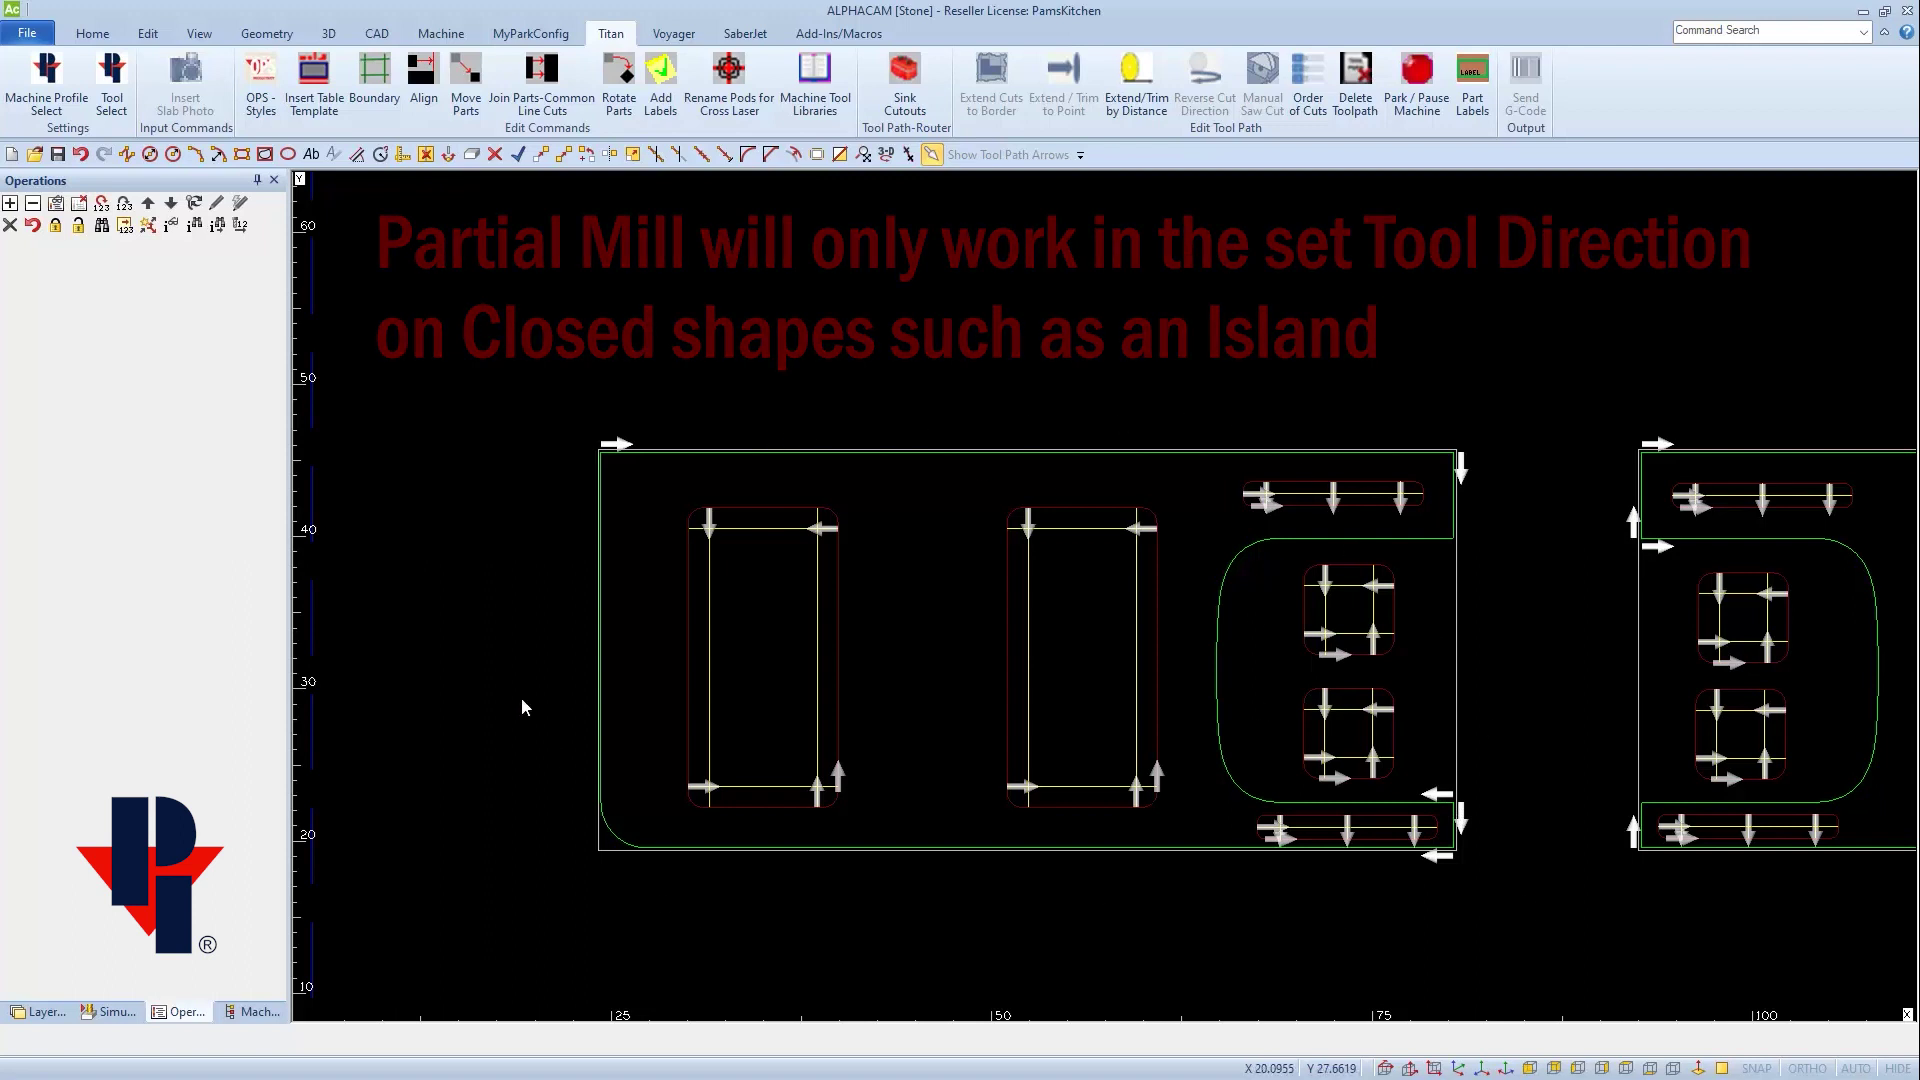
left_click(933, 155)
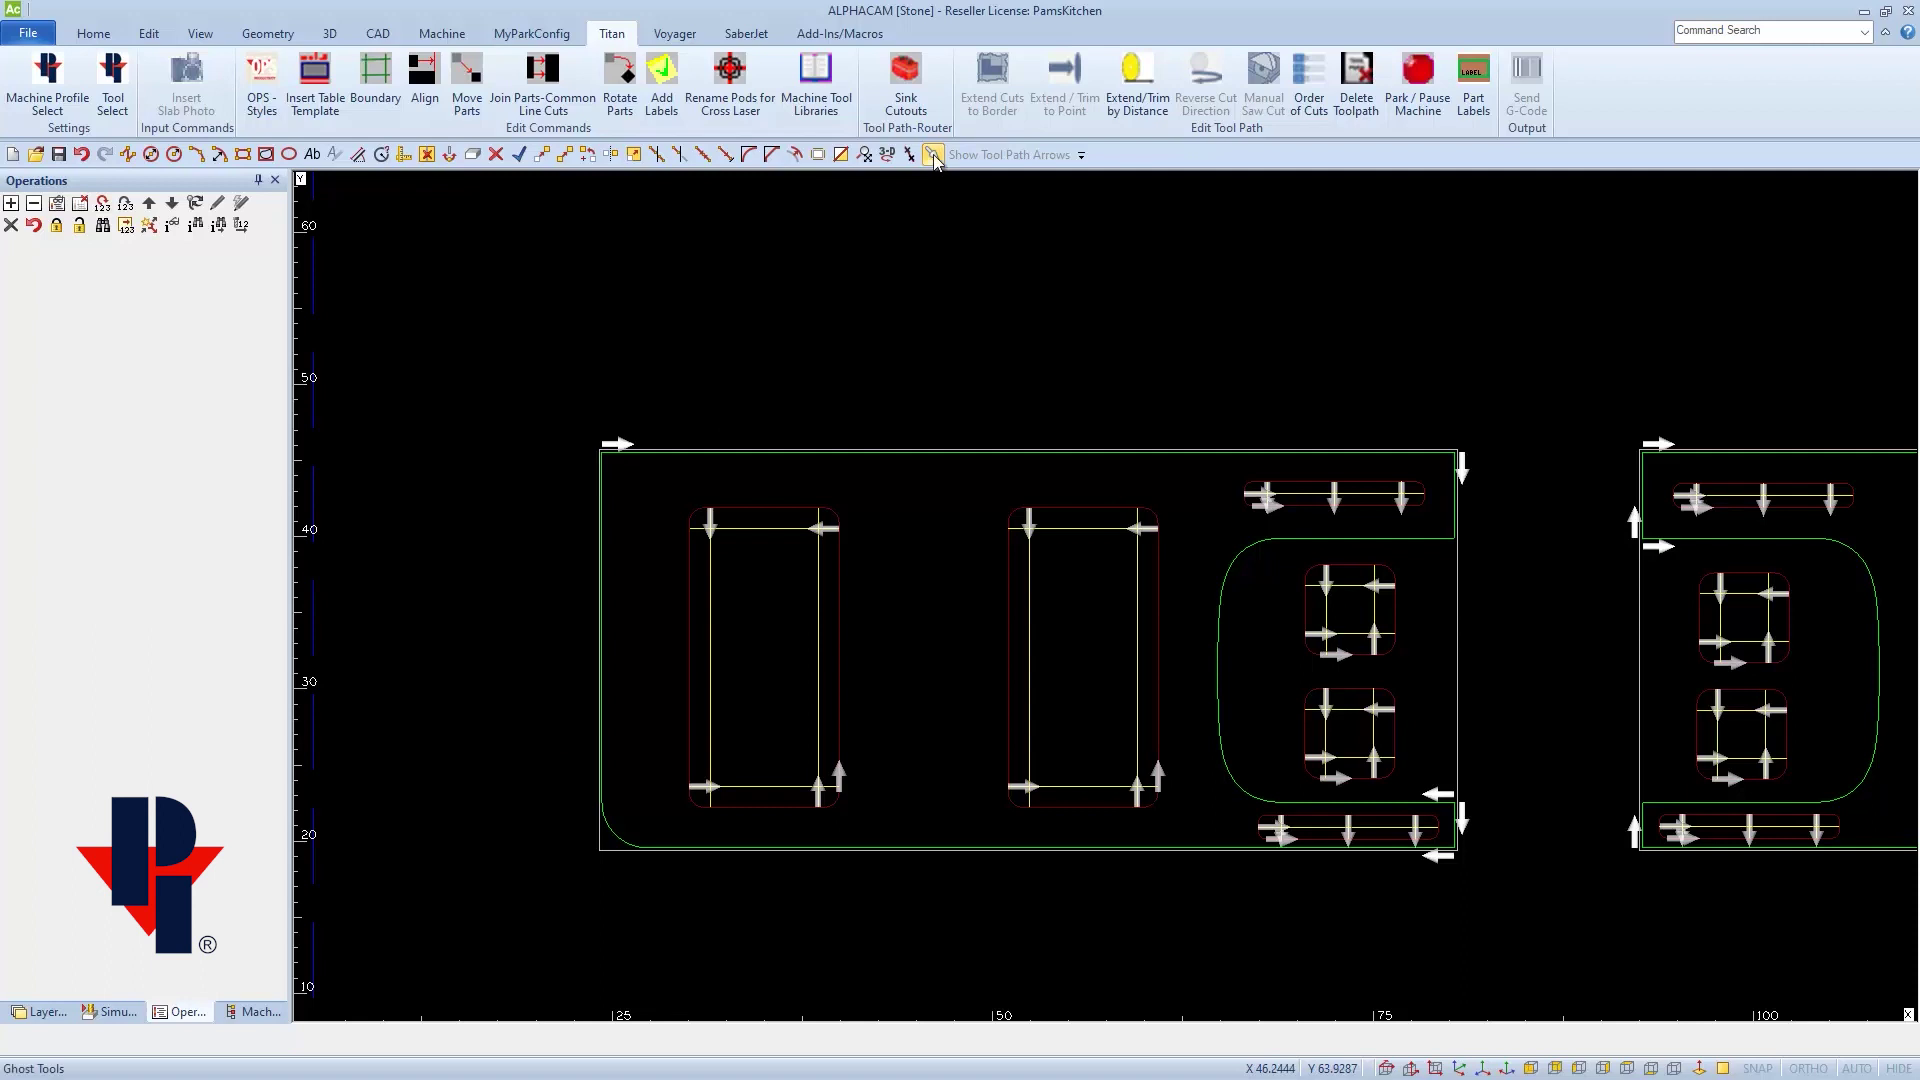
scroll(938, 294, "down", 5)
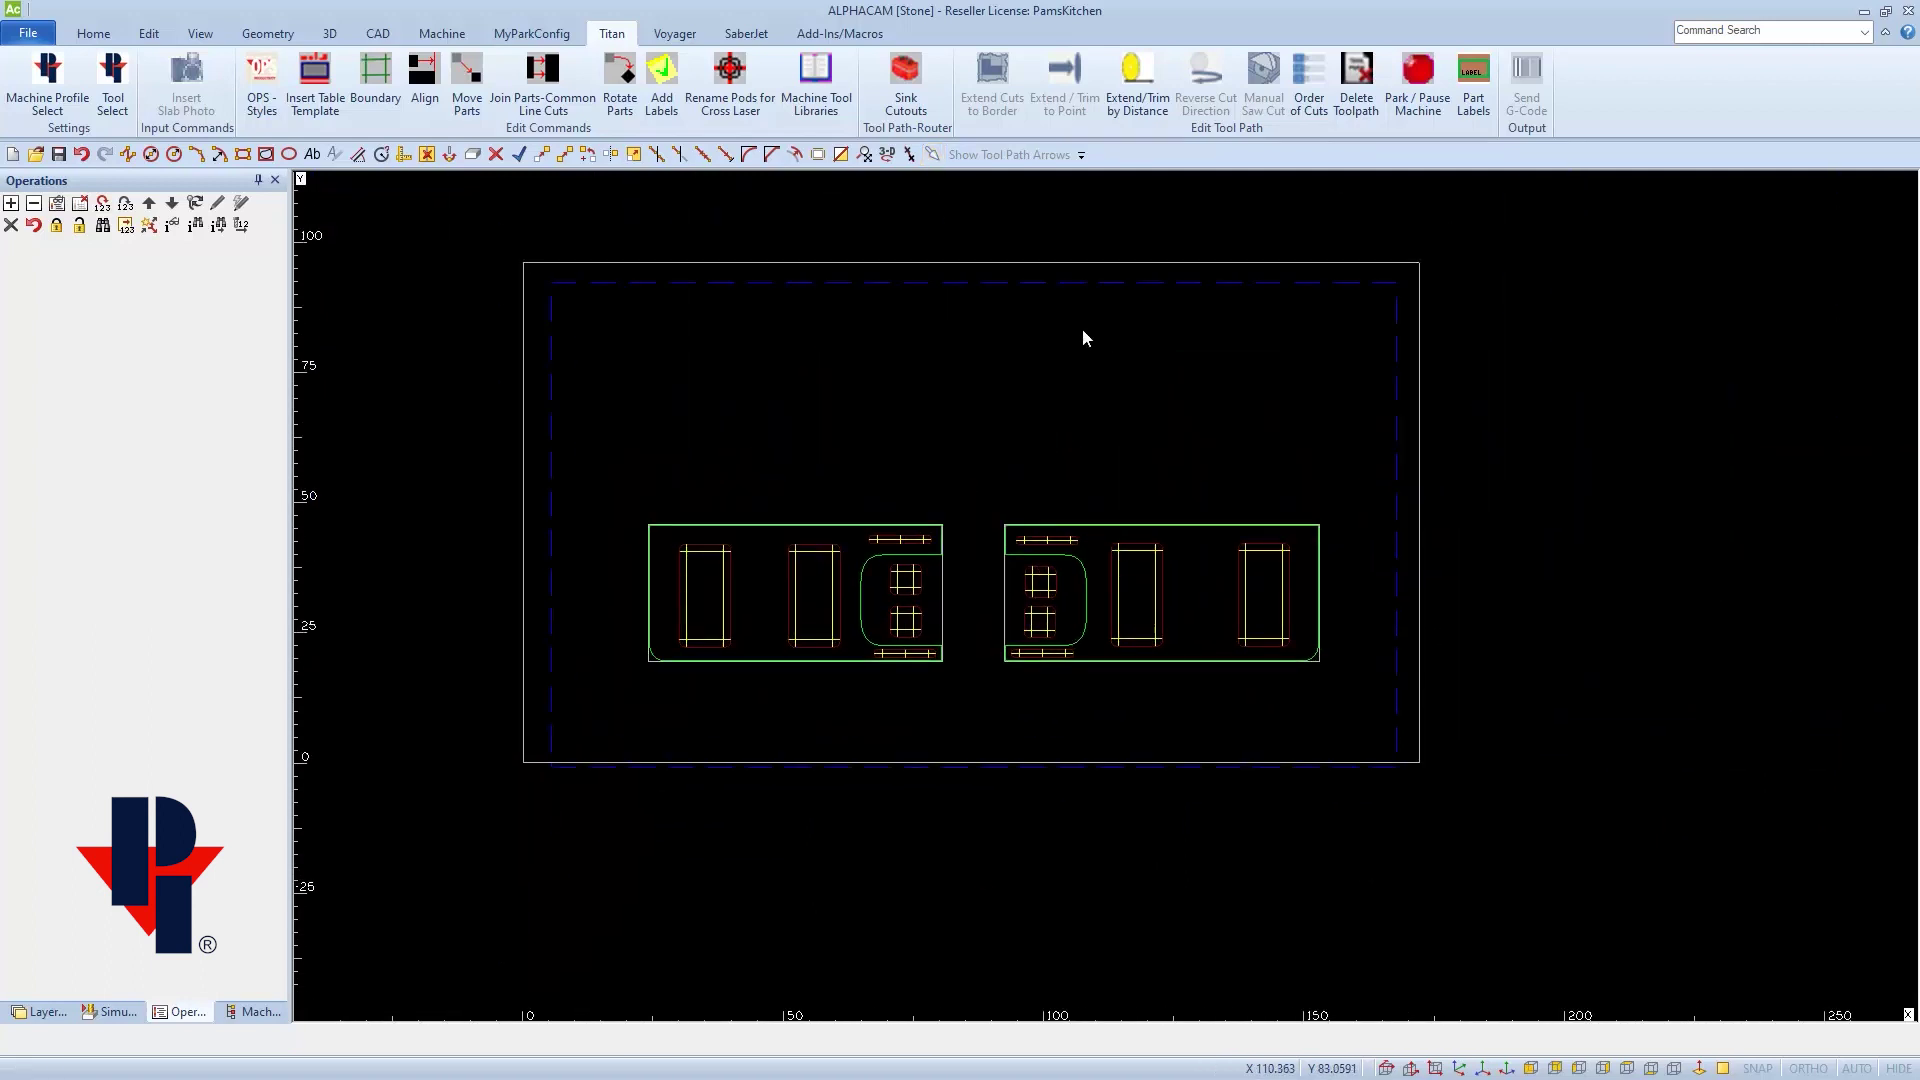
Step: Delete the right-hand part and sheet border, then fit the remaining left part in view
left_click(495, 154)
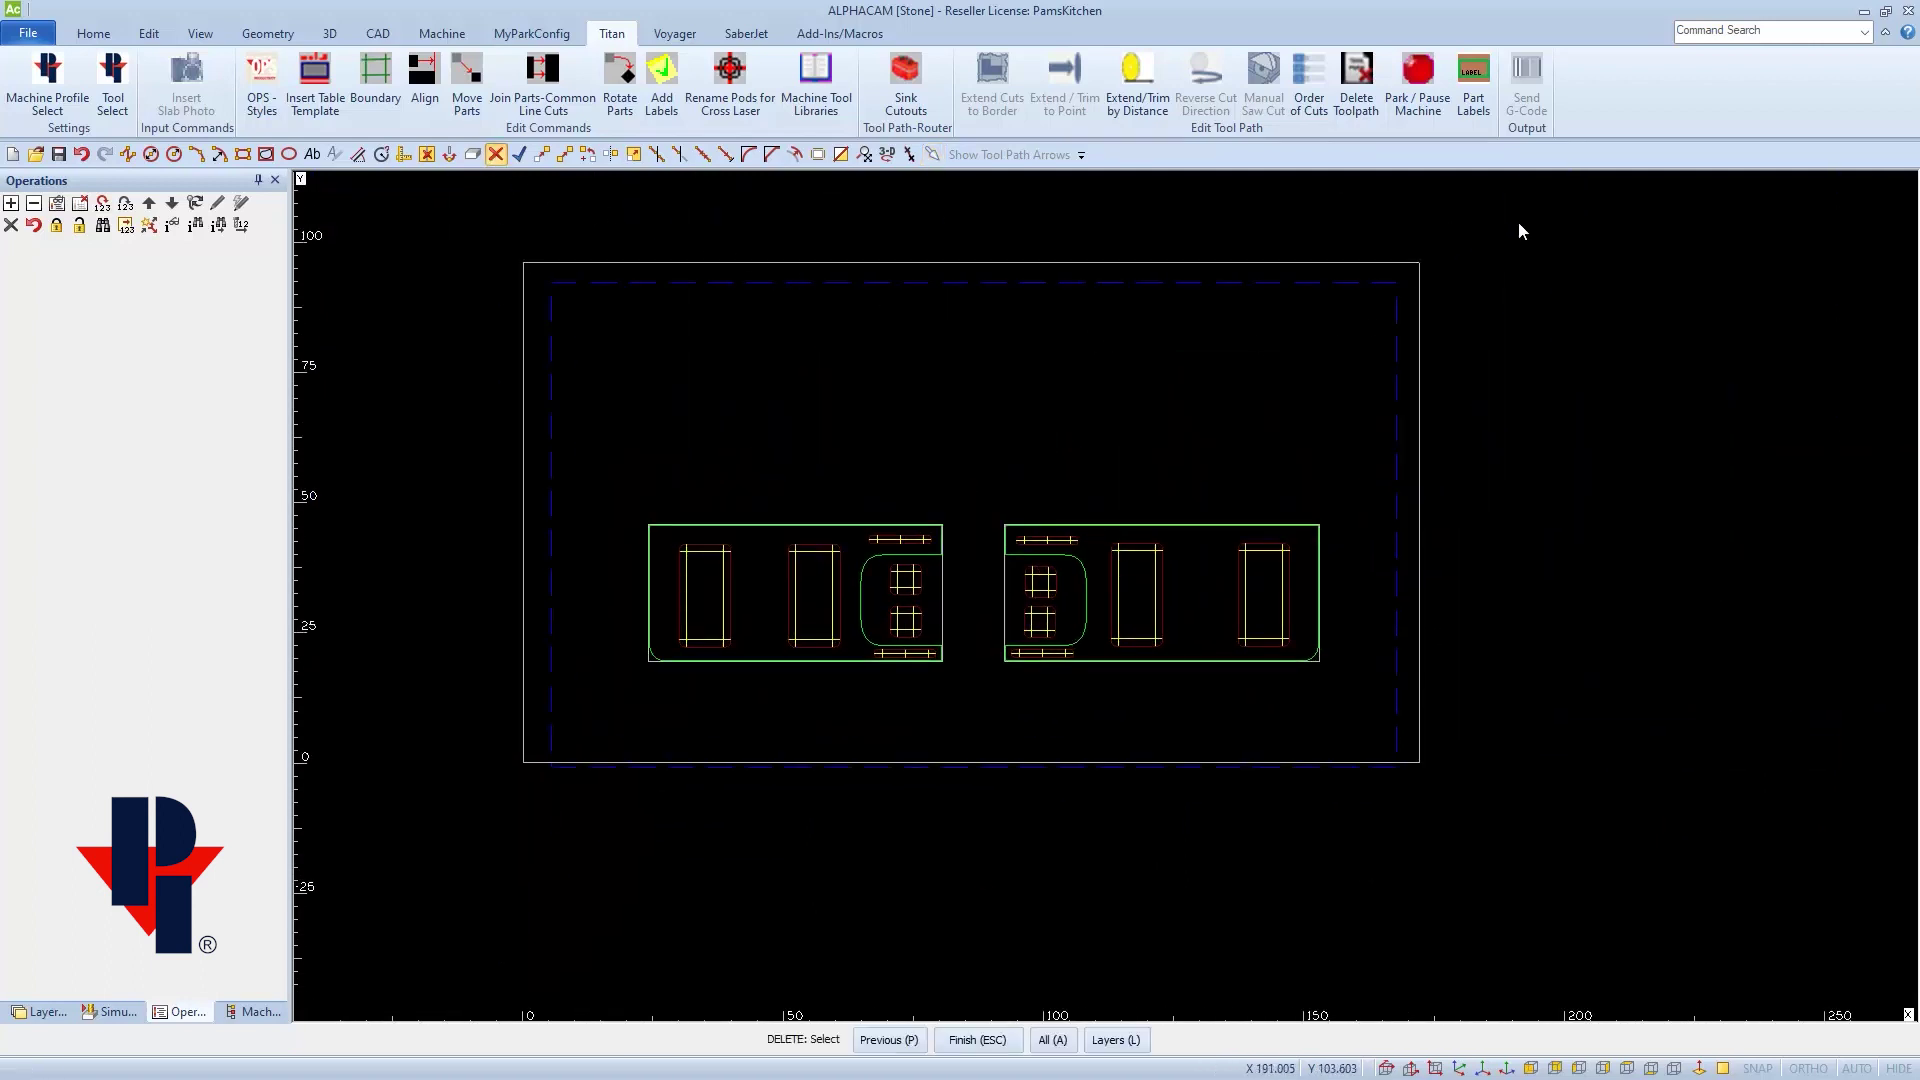
left_click_drag(1518, 224, 986, 878)
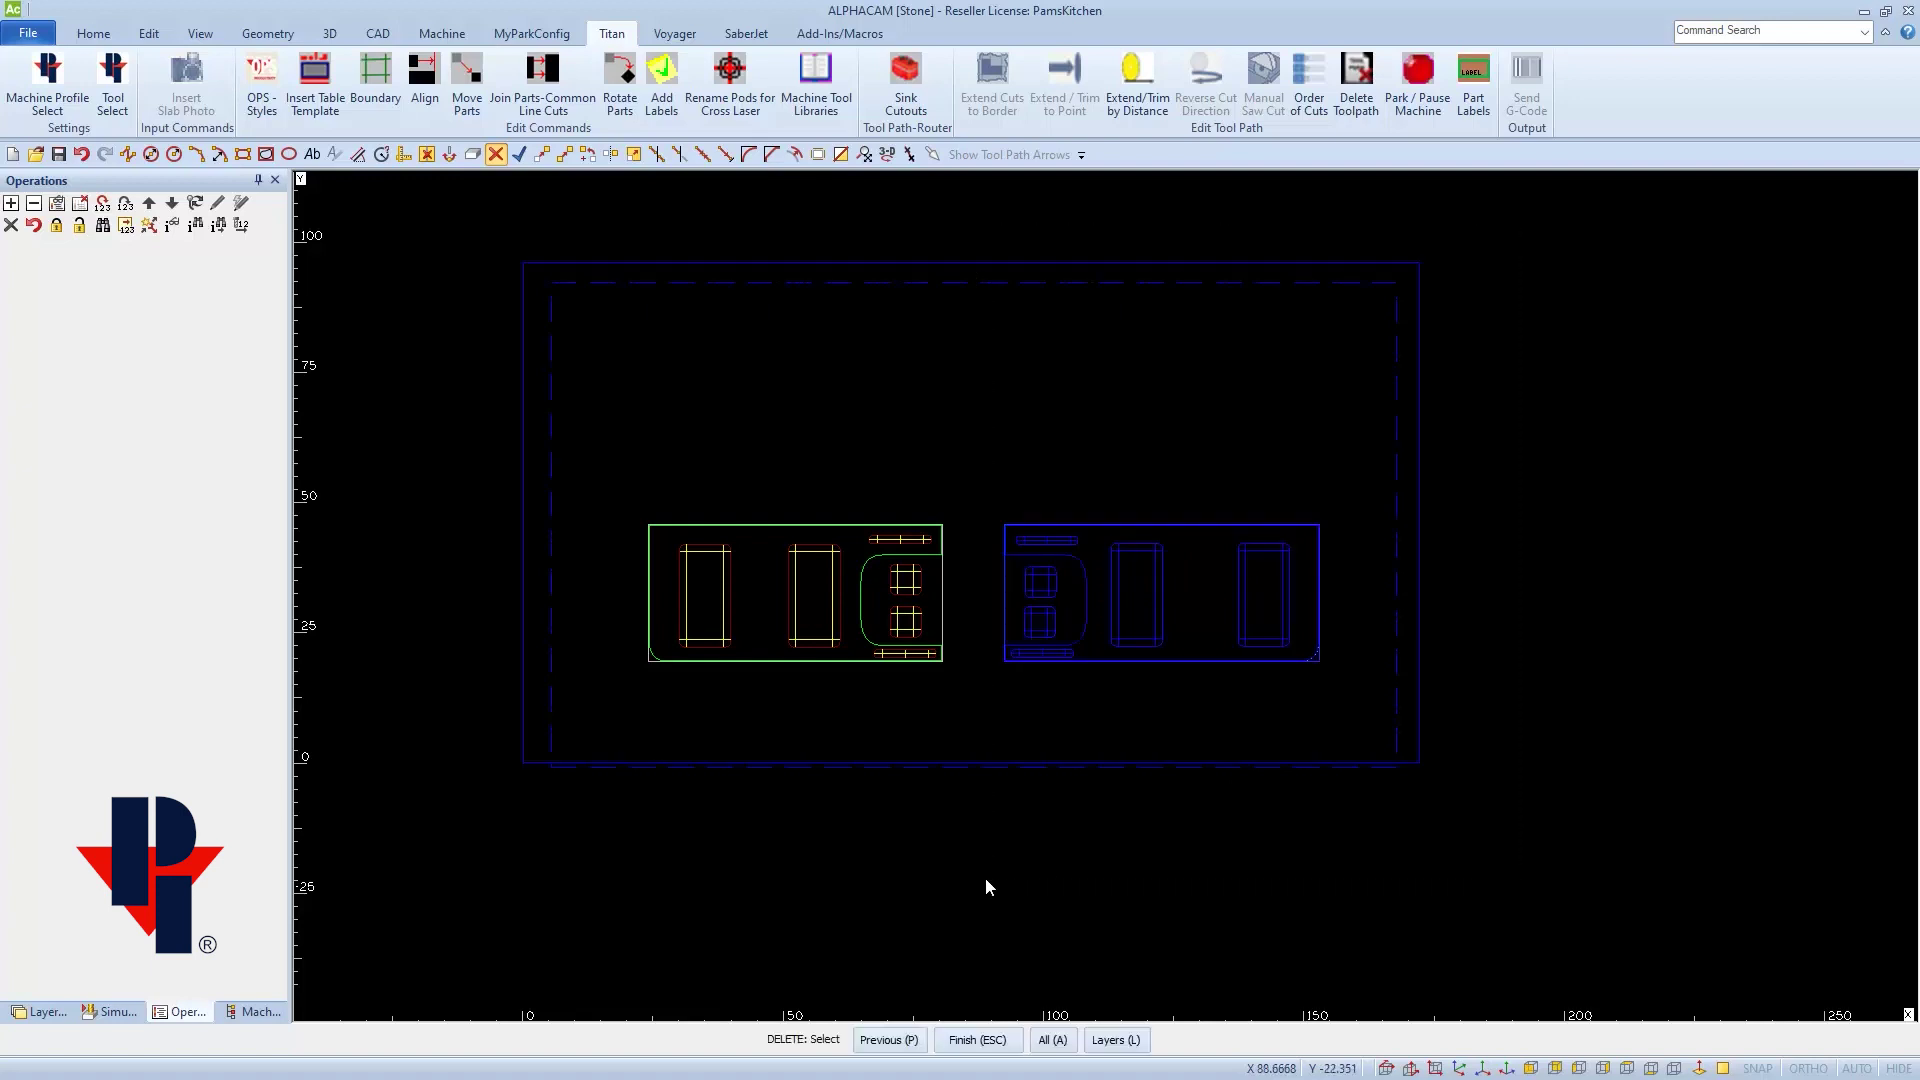
right_click(986, 878)
left_click(925, 597)
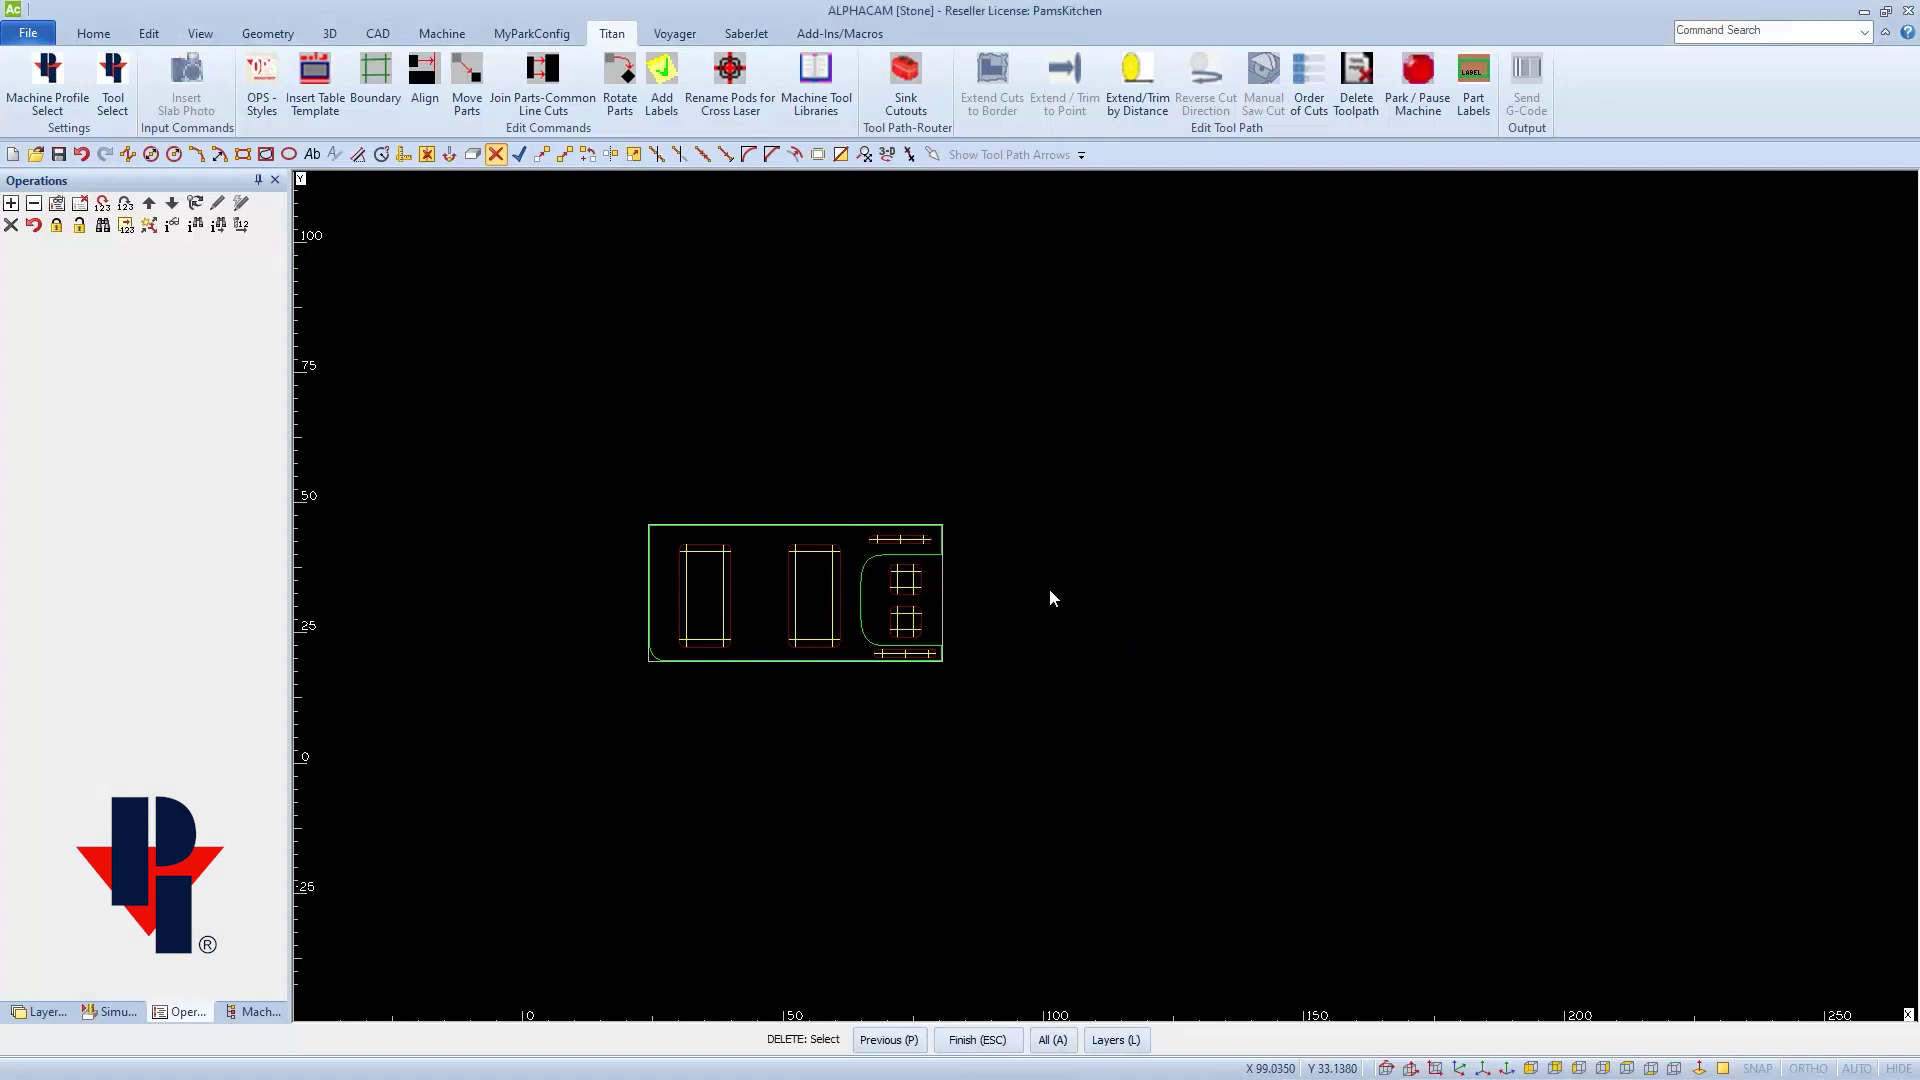
key("Escape")
middle_click(1065, 597)
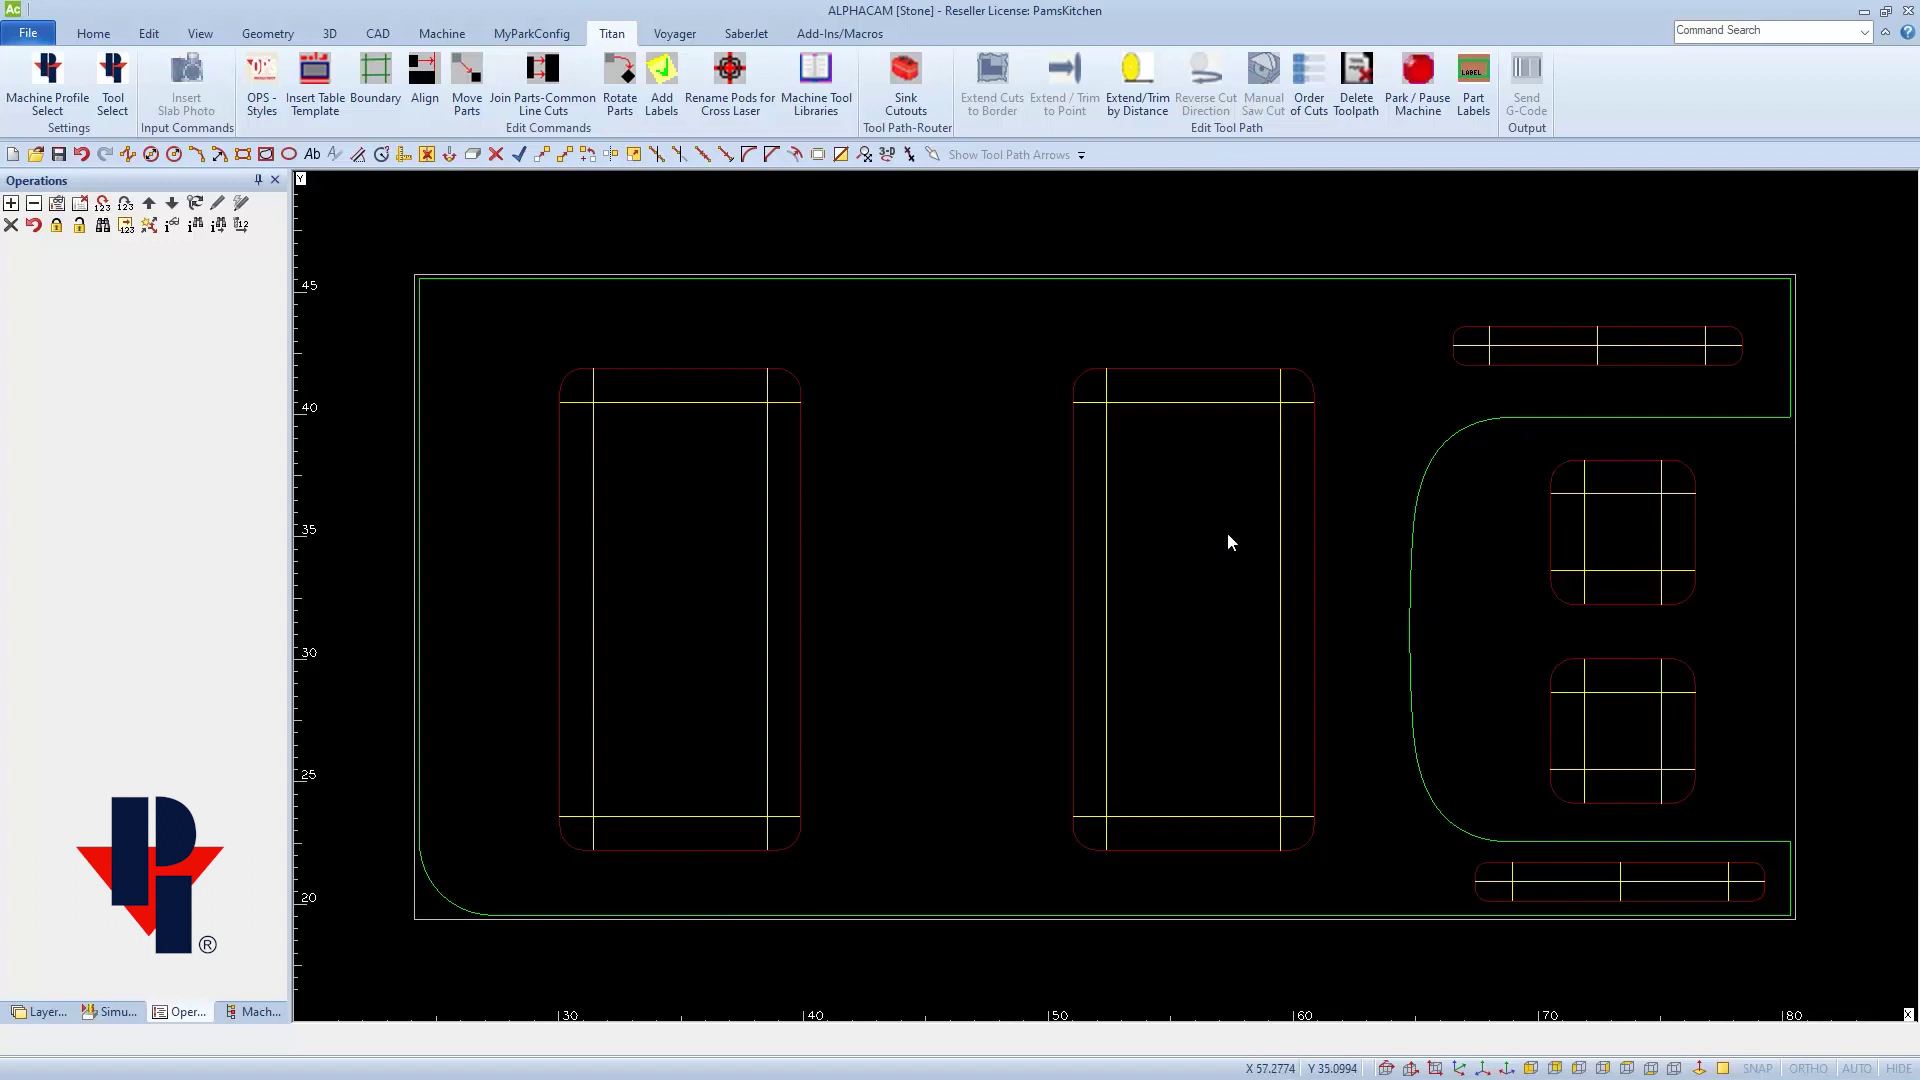
Step: Select the (002) 1.00 Fingerbit from the Titan 3700 tool library as the current tool
left_click(443, 36)
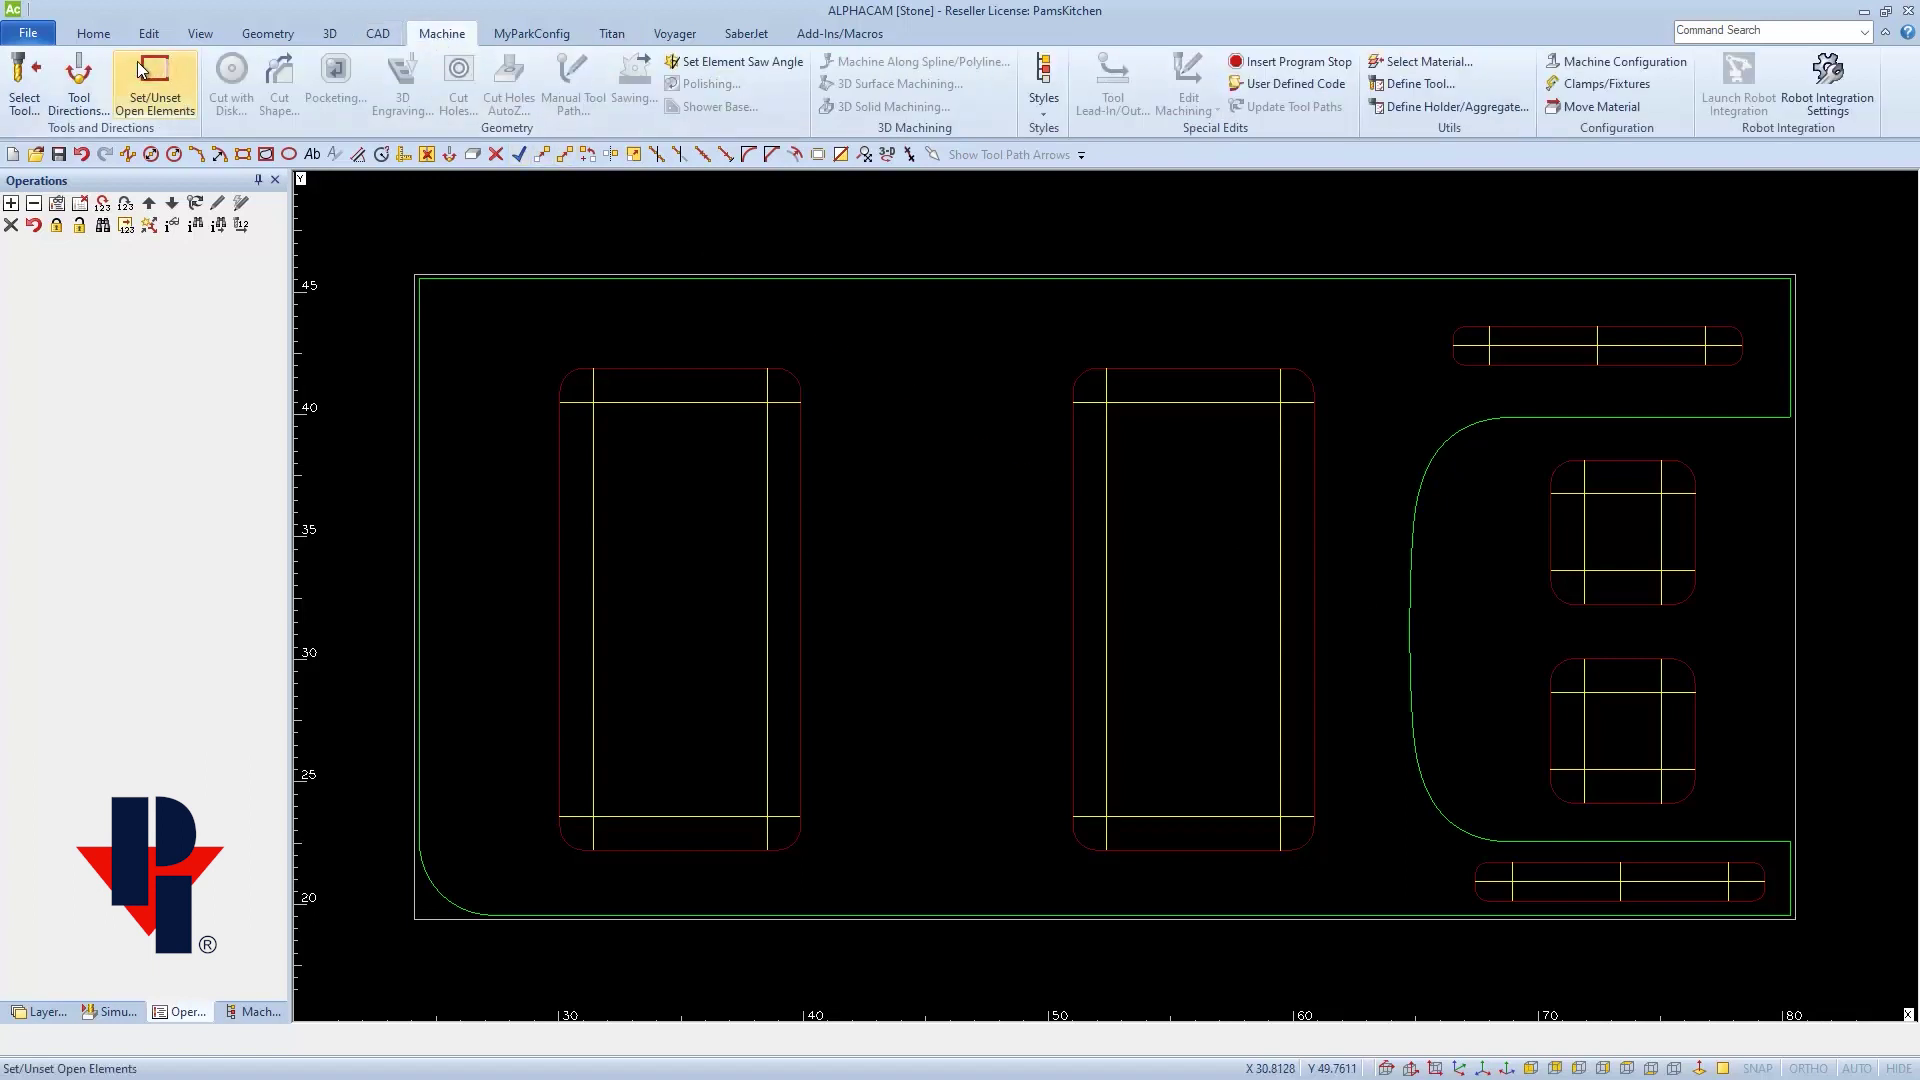
left_click(28, 84)
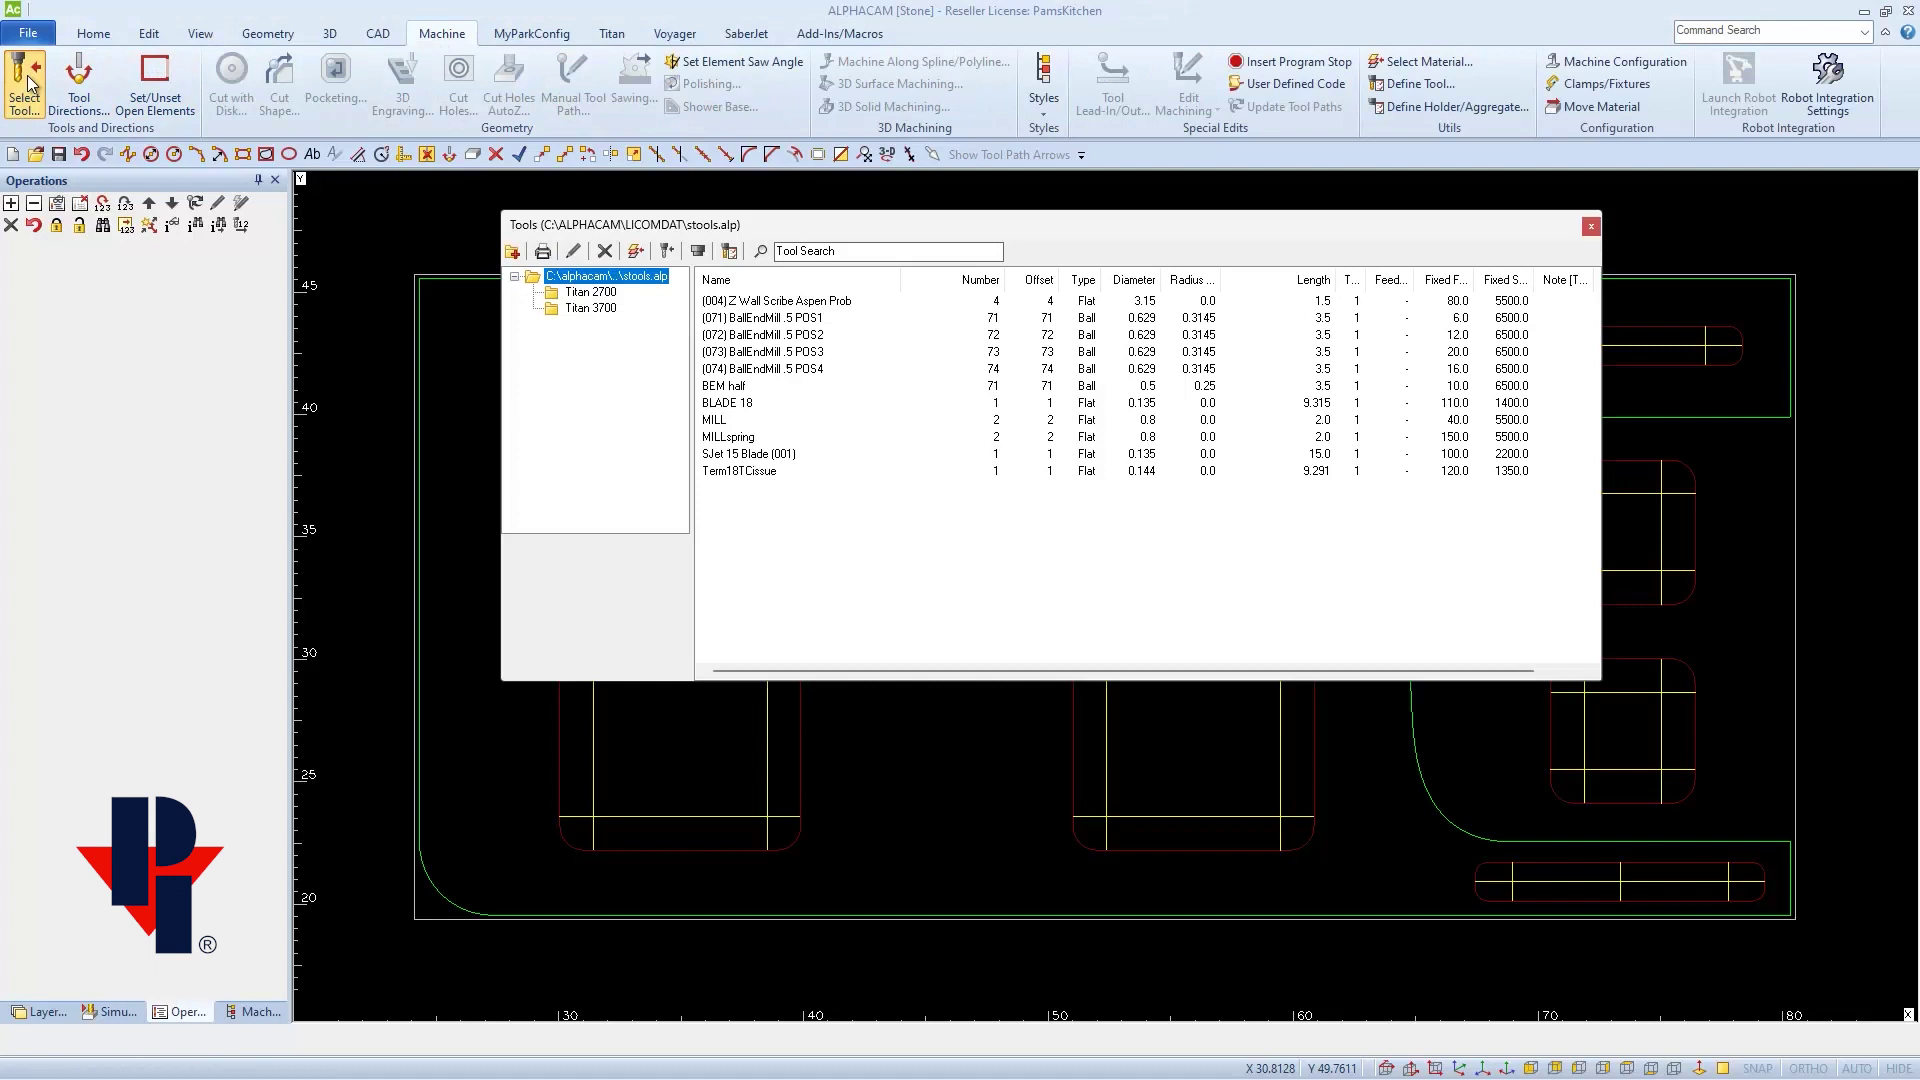
left_click(590, 308)
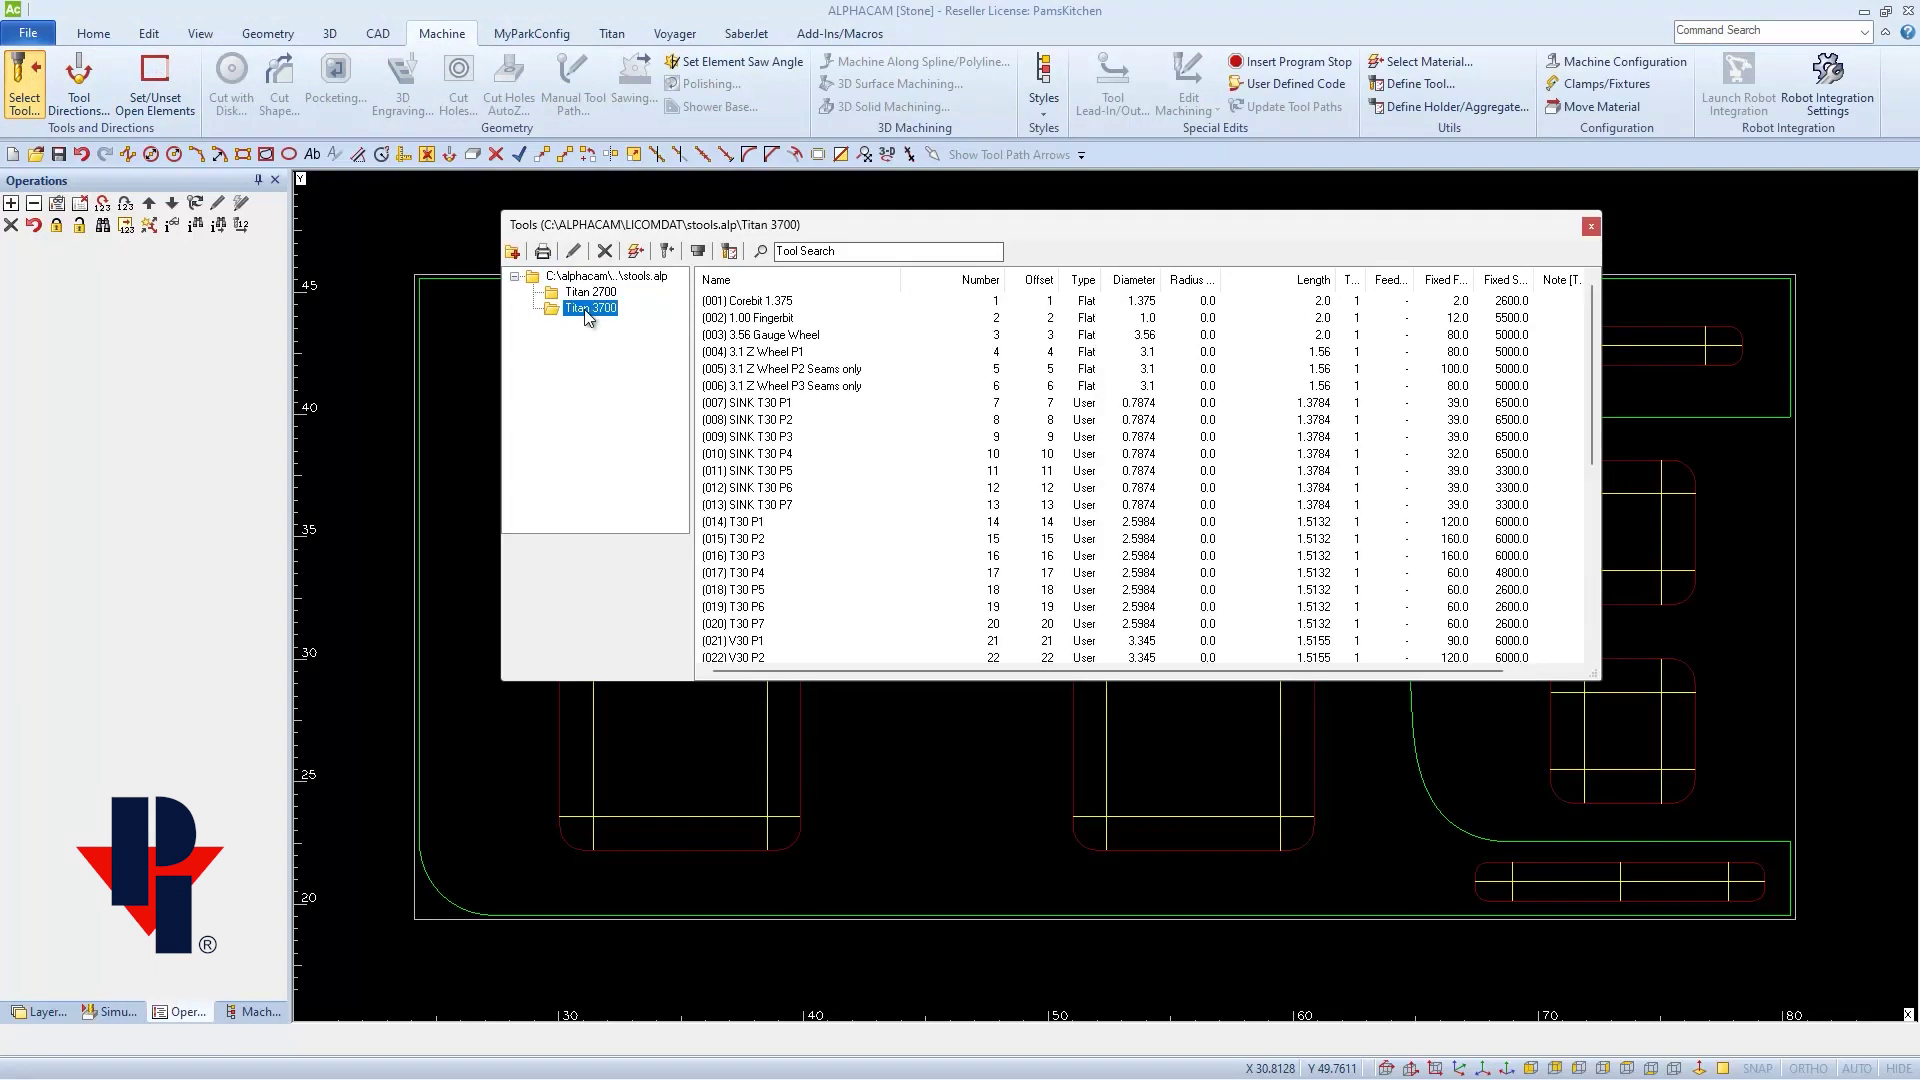
double_click(768, 318)
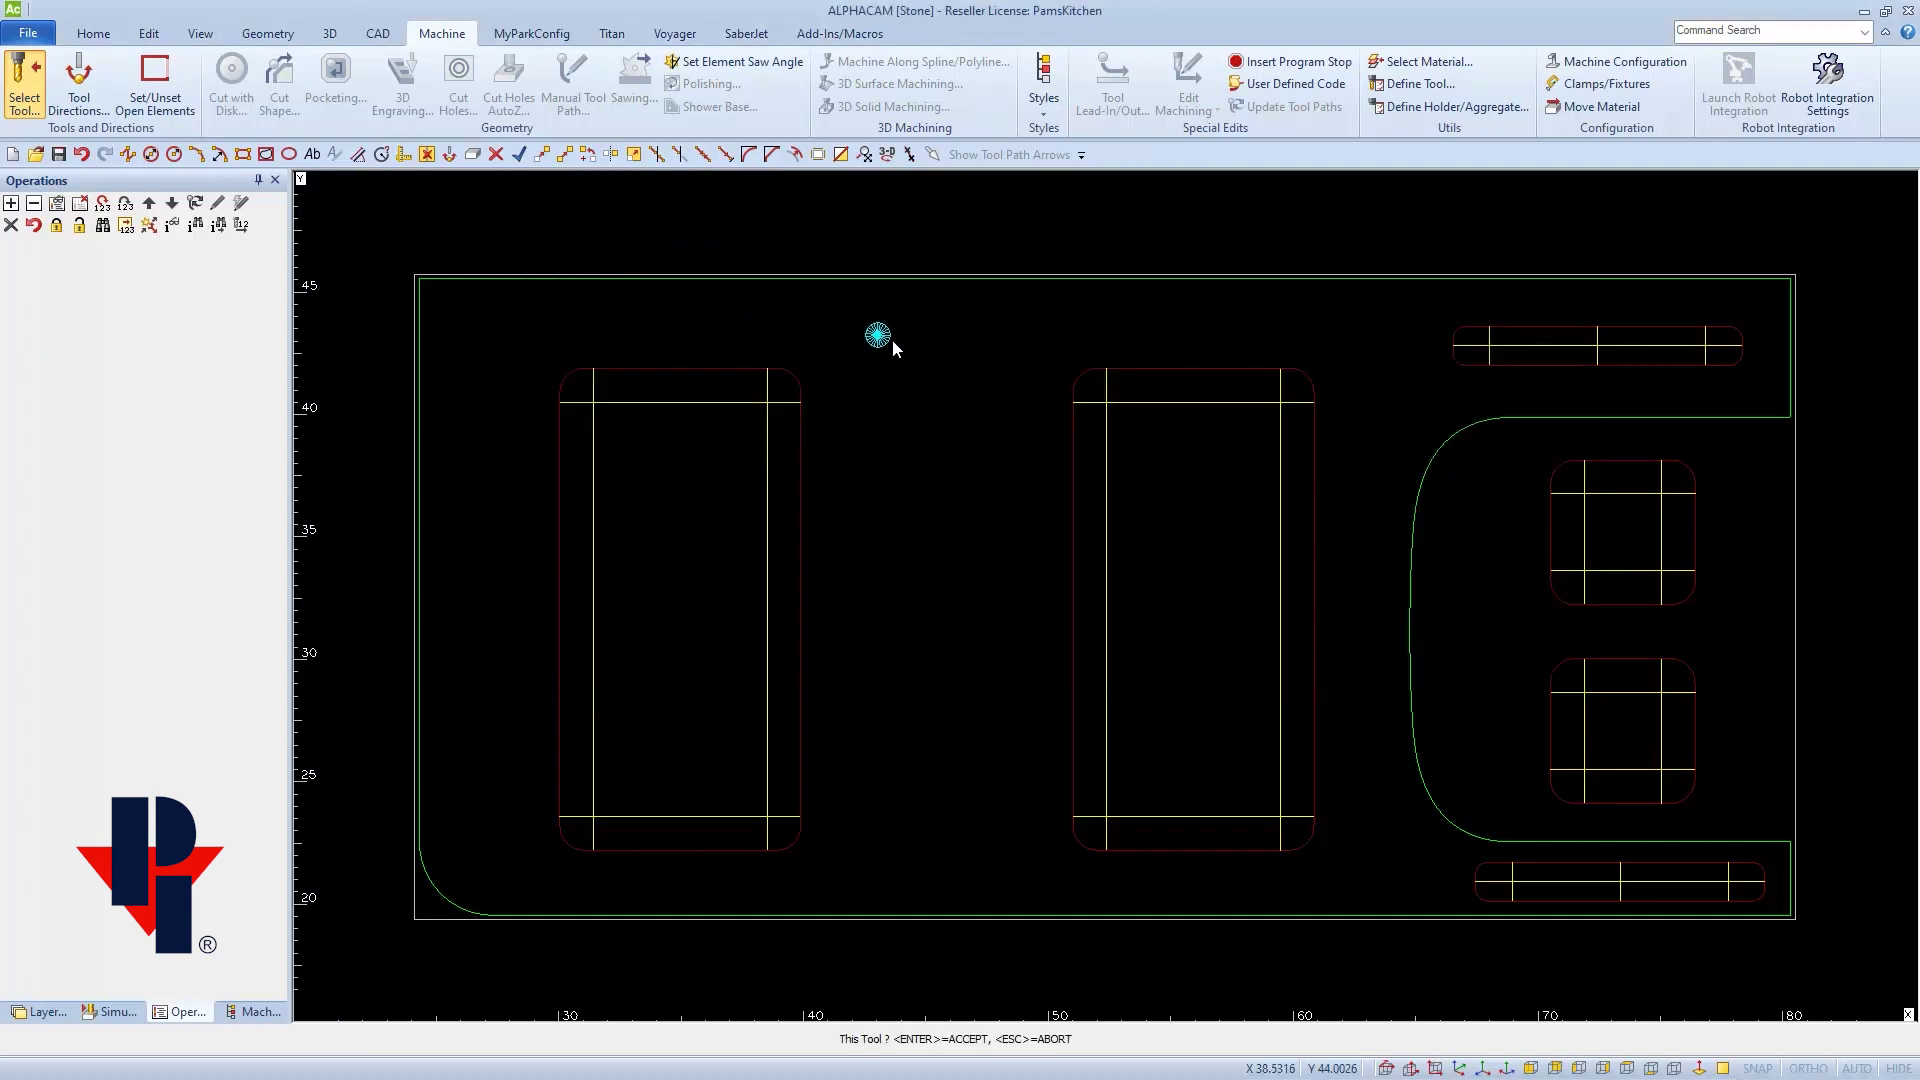
key("Return")
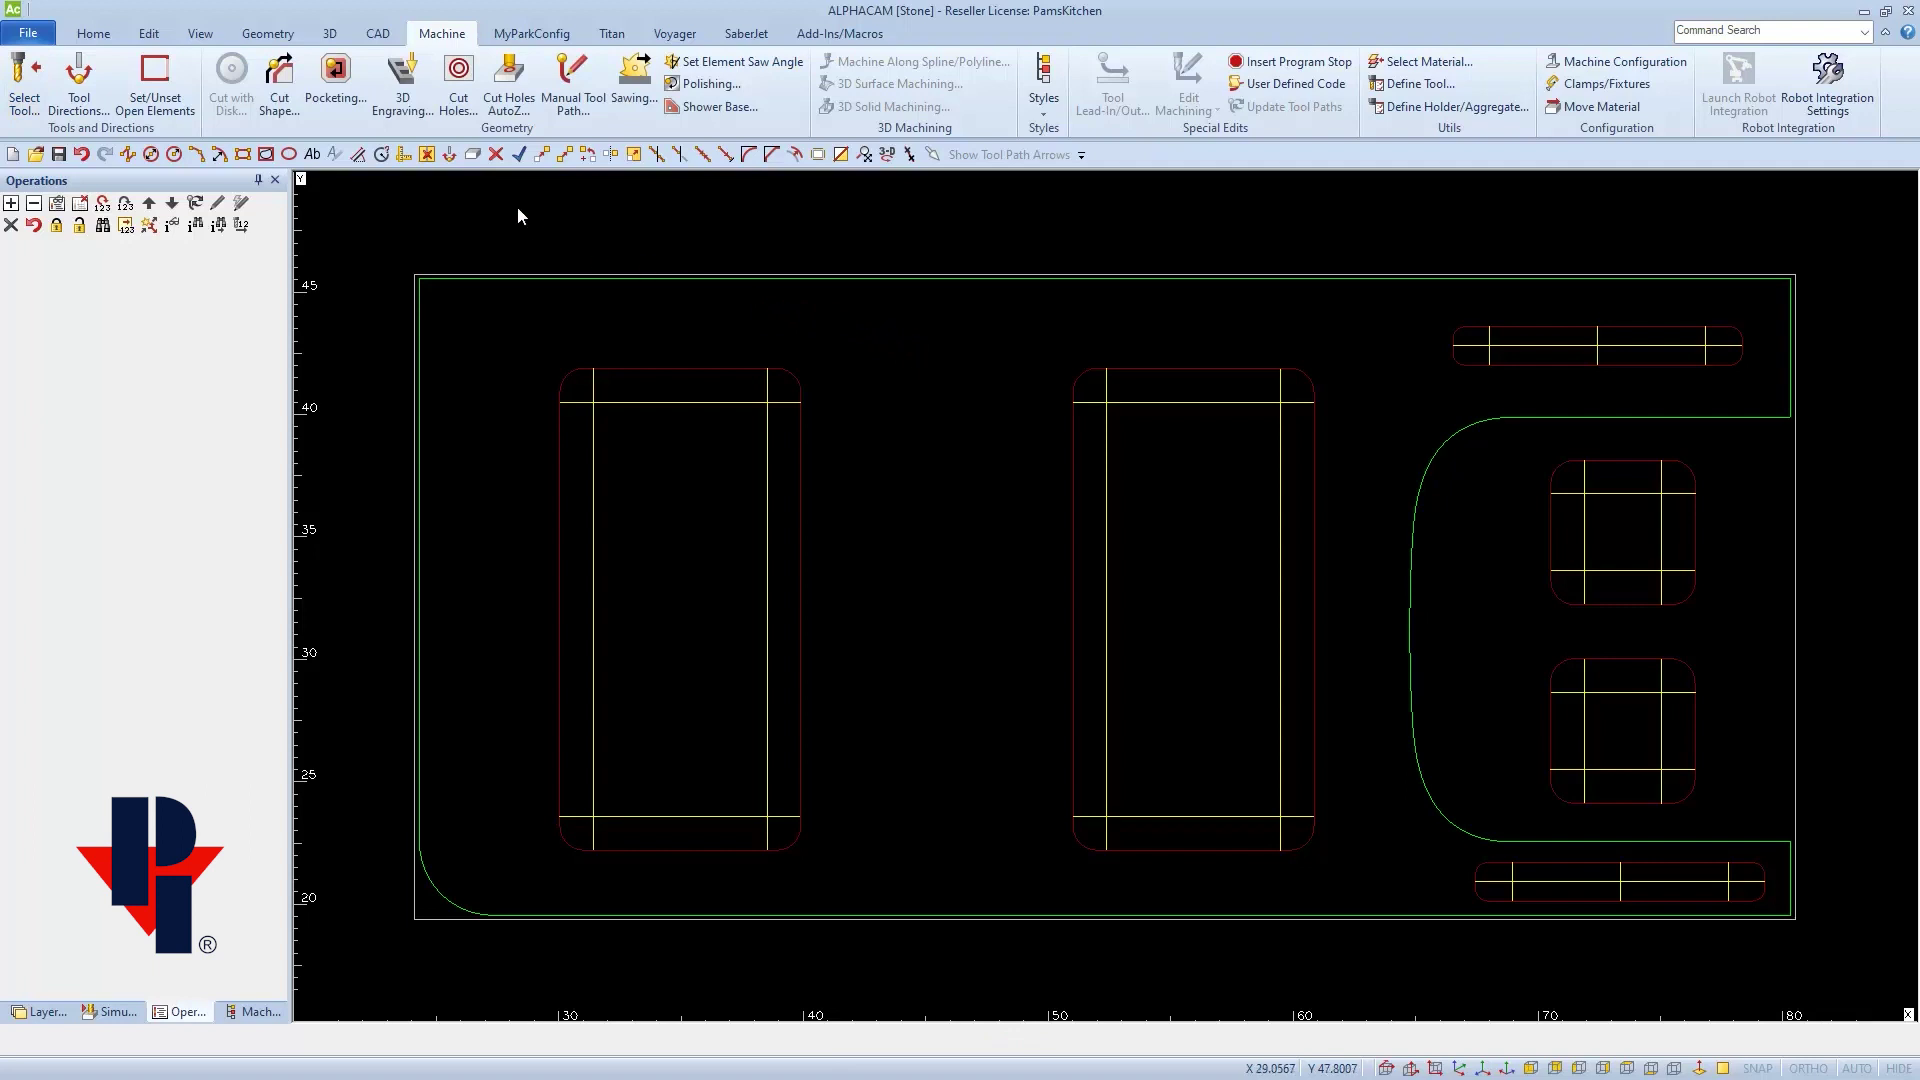
Step: Start a Cut Shape operation set to machine a Partial shape
left_click(286, 82)
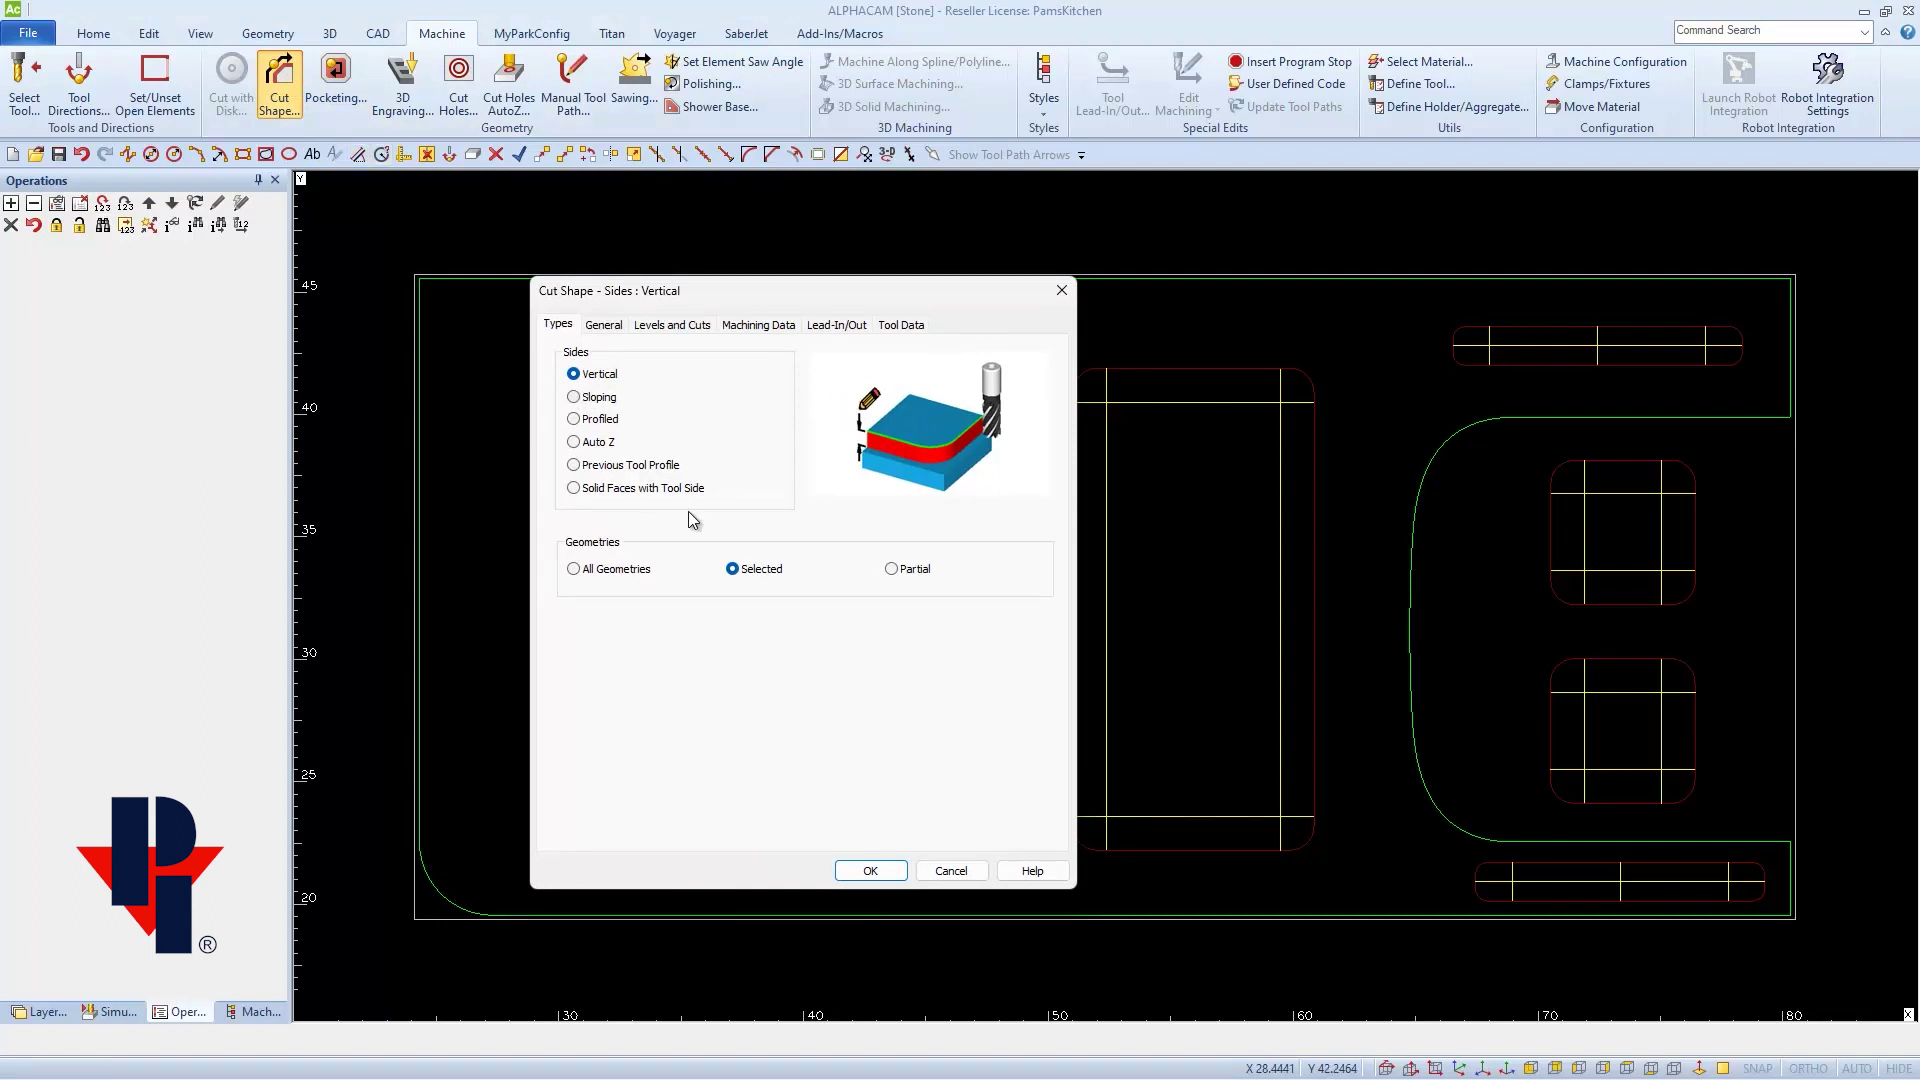
left_click(892, 569)
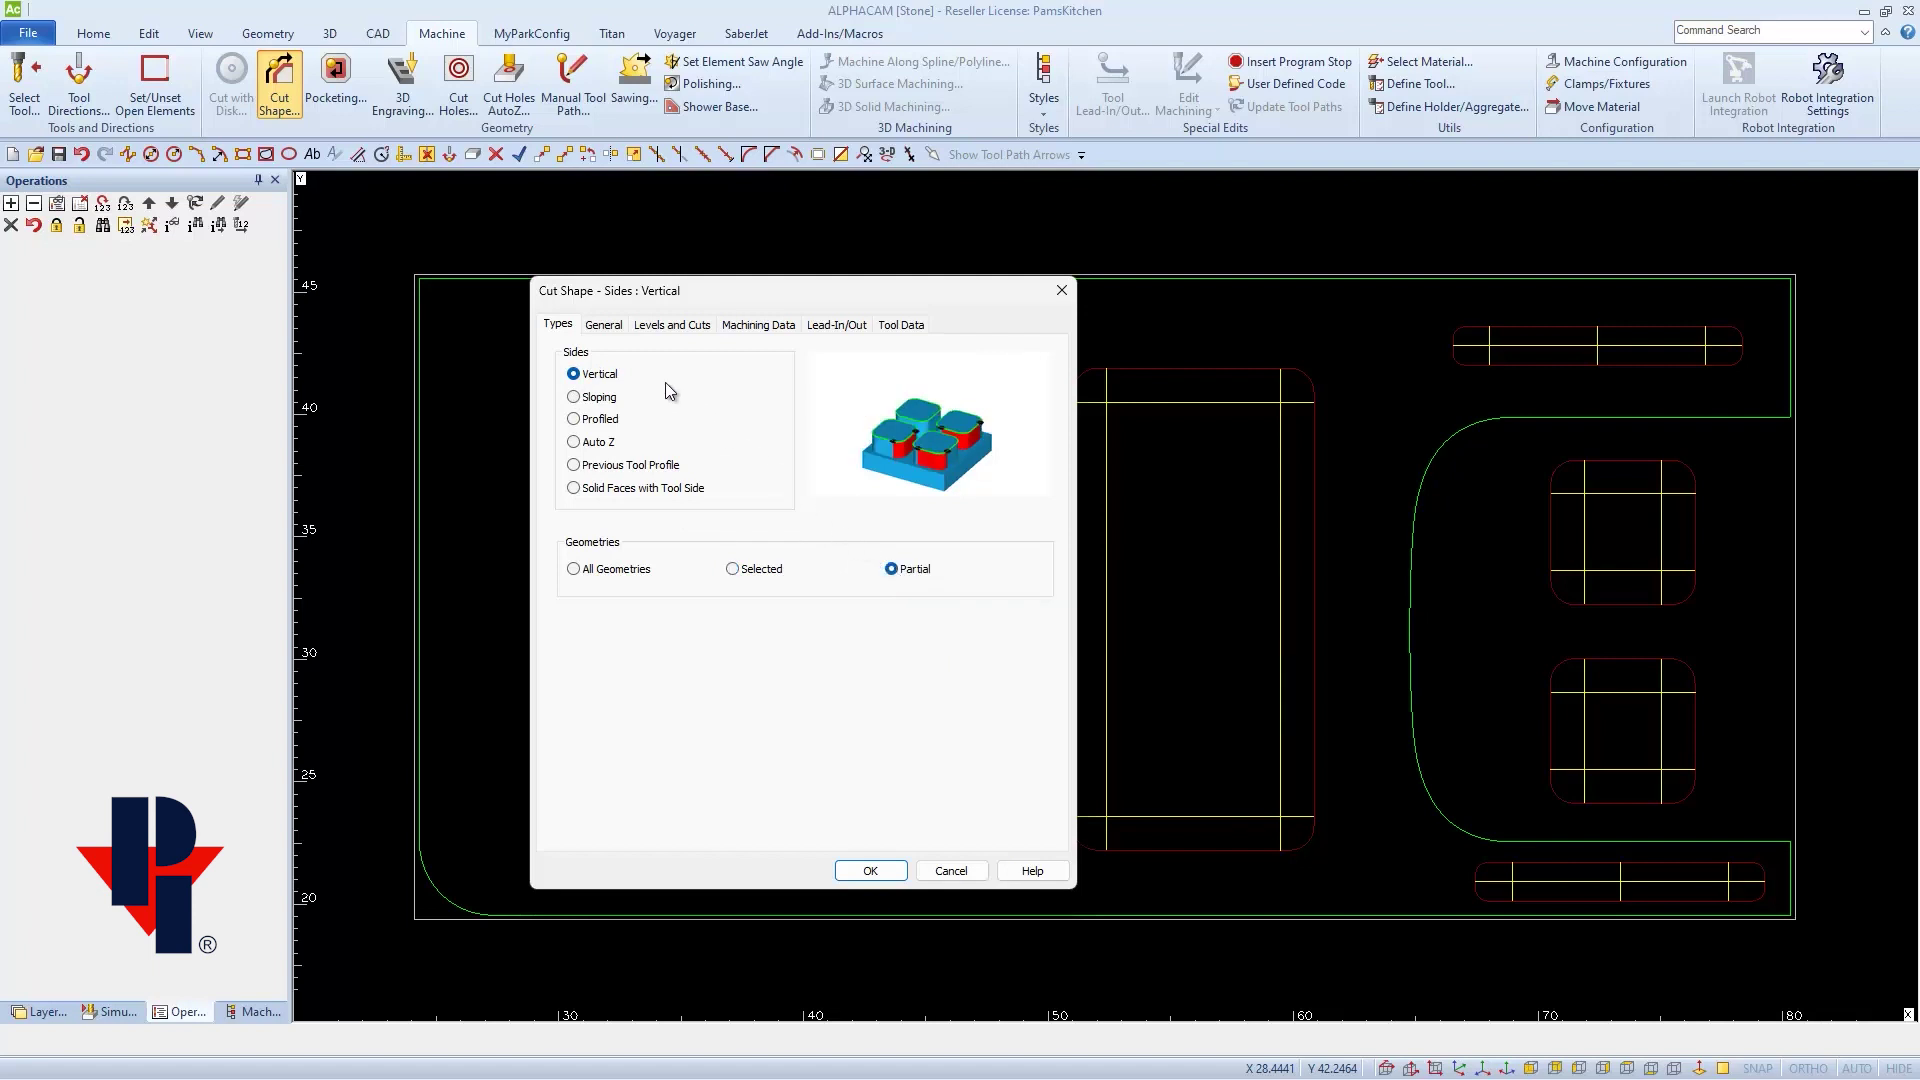
left_click(616, 326)
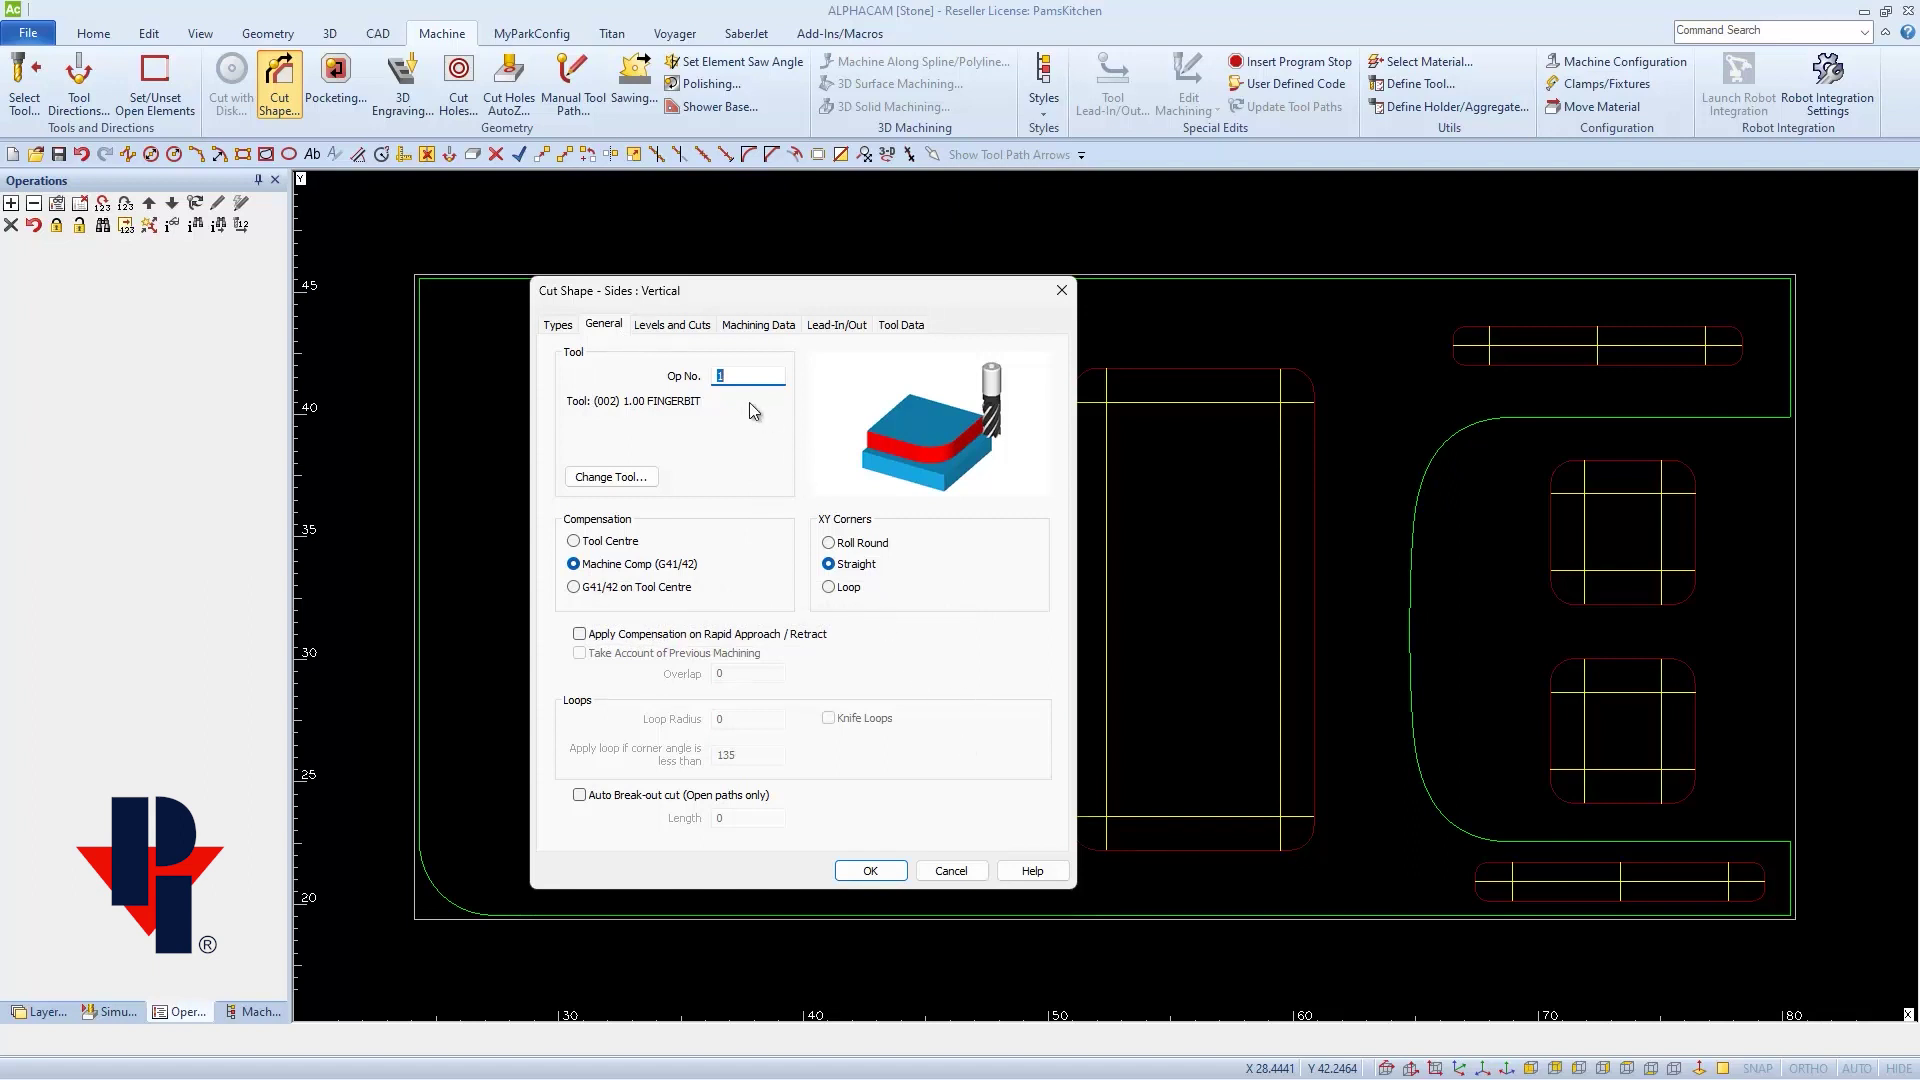
Step: Set safe rapid 5, rapid down 2, material top 1.2 and stock to be left .125
left_click(674, 324)
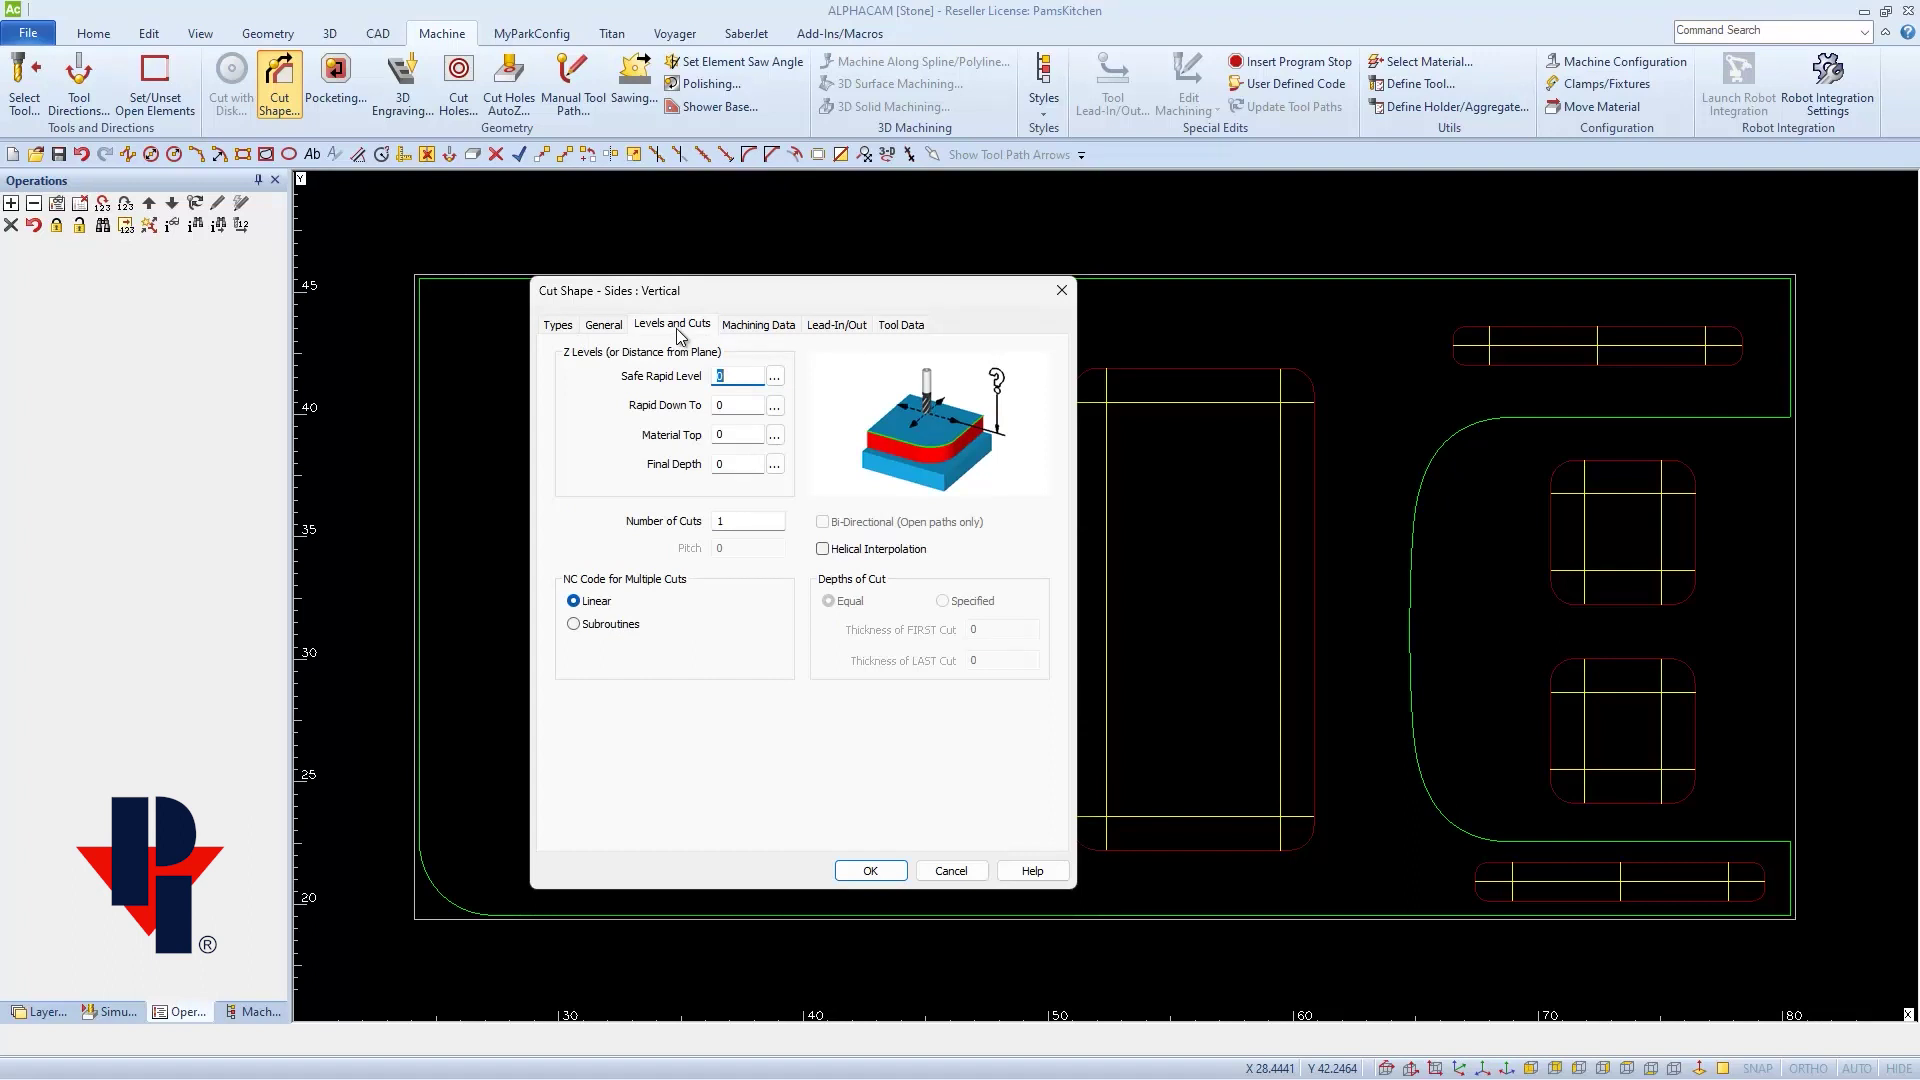
type("5")
key("Tab")
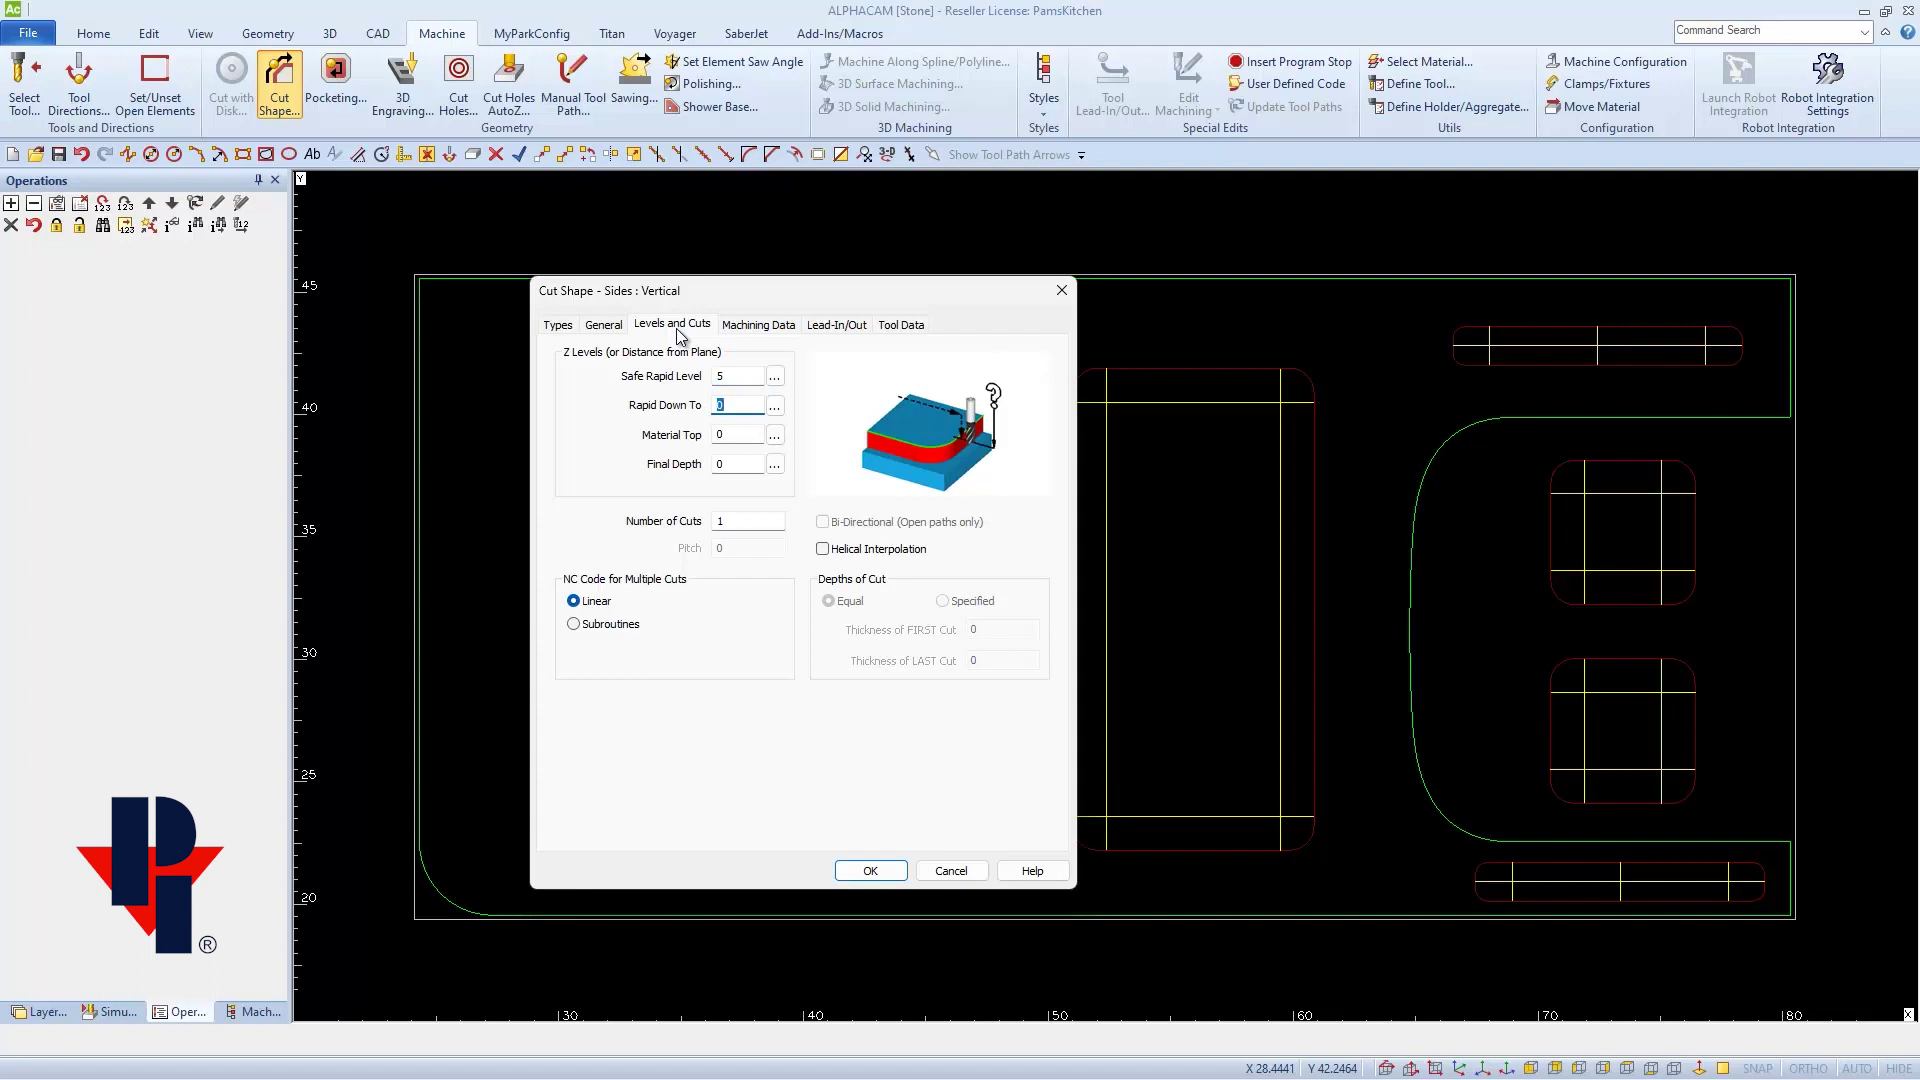
type("2")
key("Tab")
type("1")
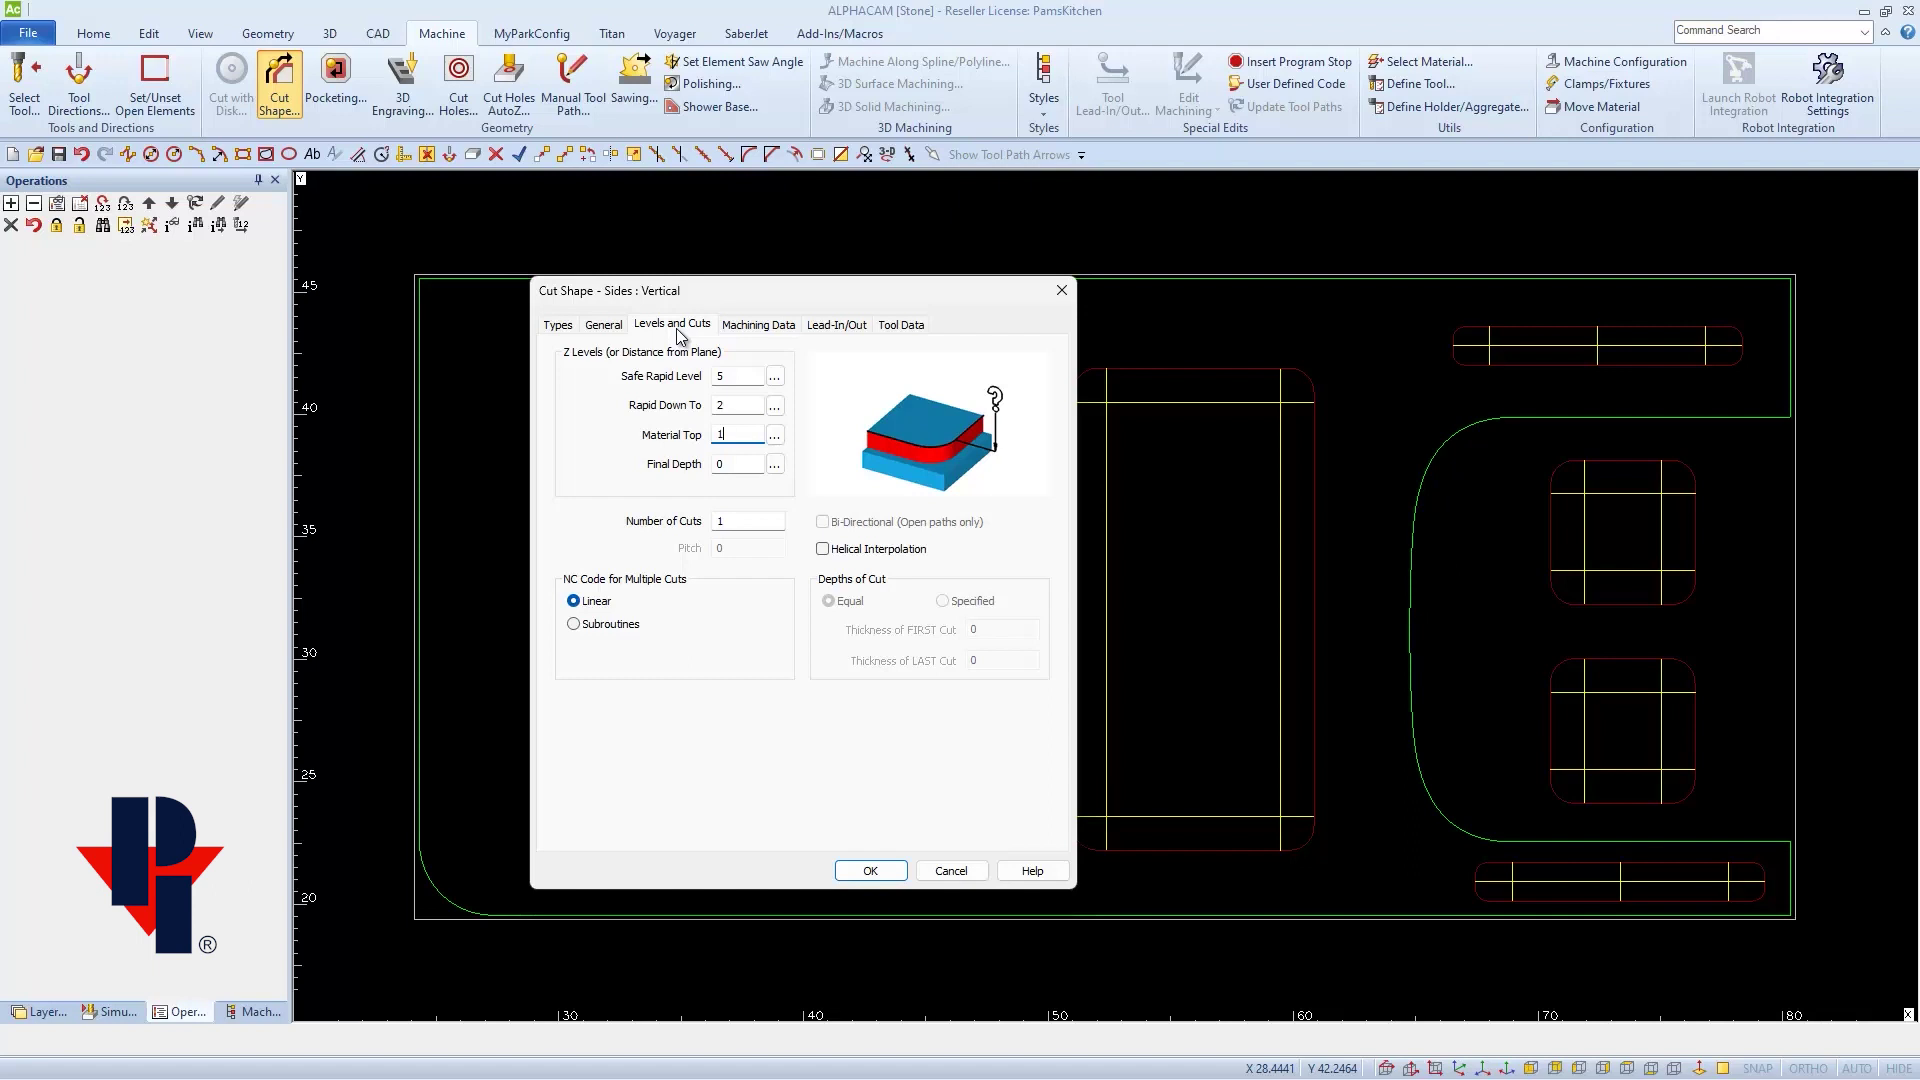
type(".2")
key("Tab")
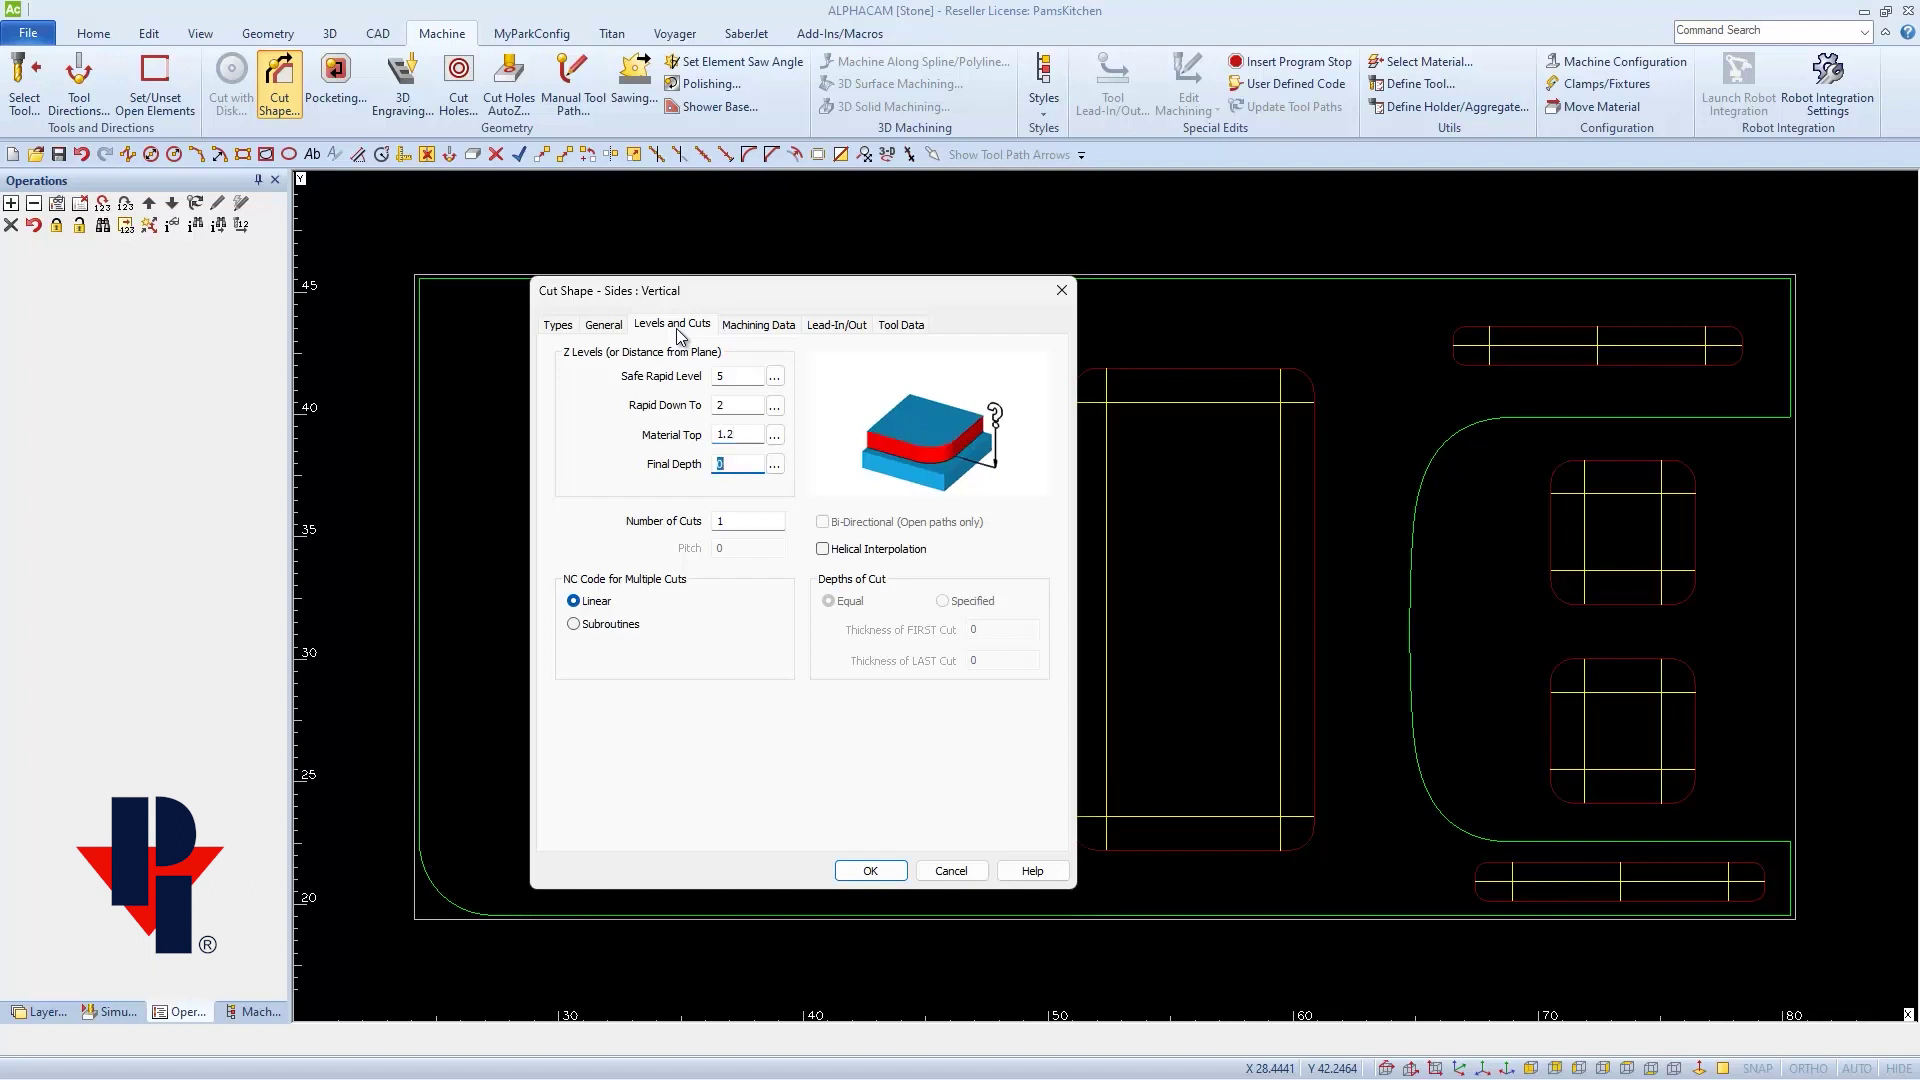
left_click(740, 325)
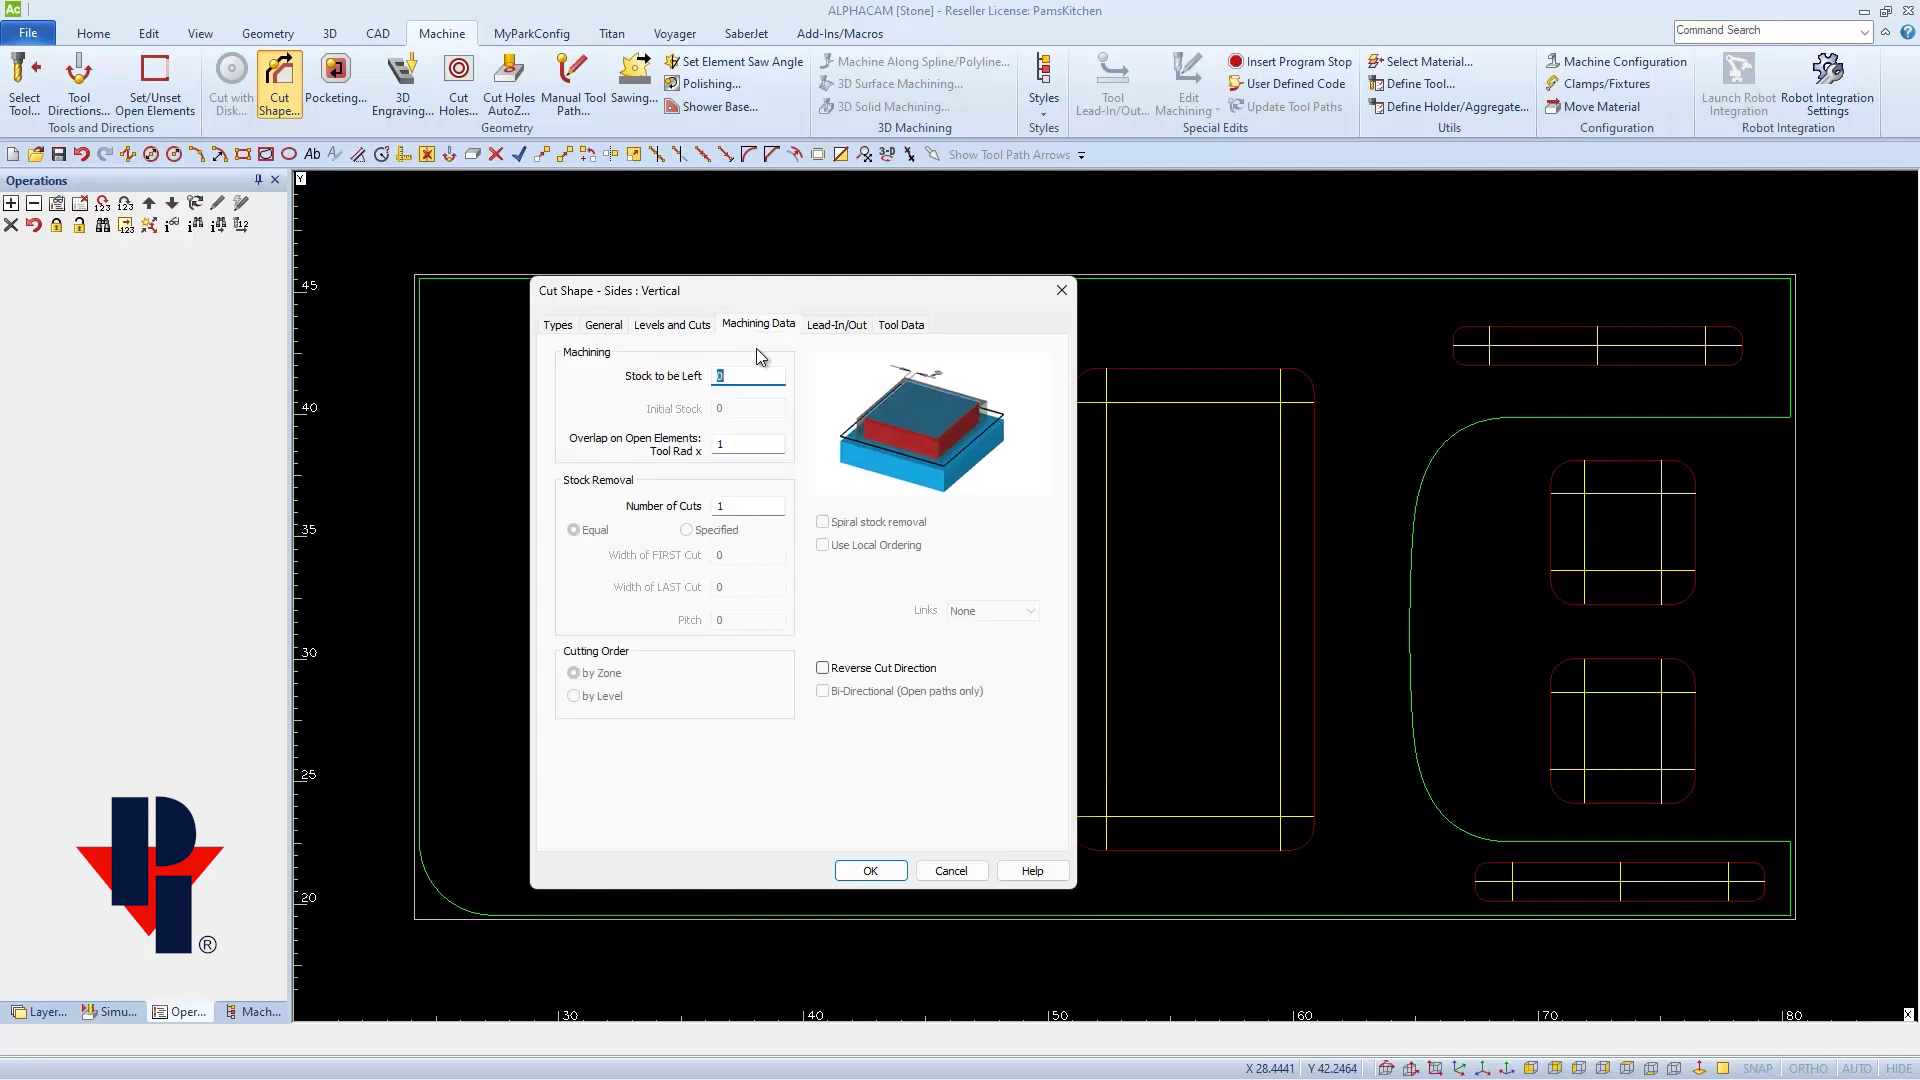
type(".125")
Step: Turn on automatic leads with a line lead-in of length 2 and approach angle 0
left_click(836, 325)
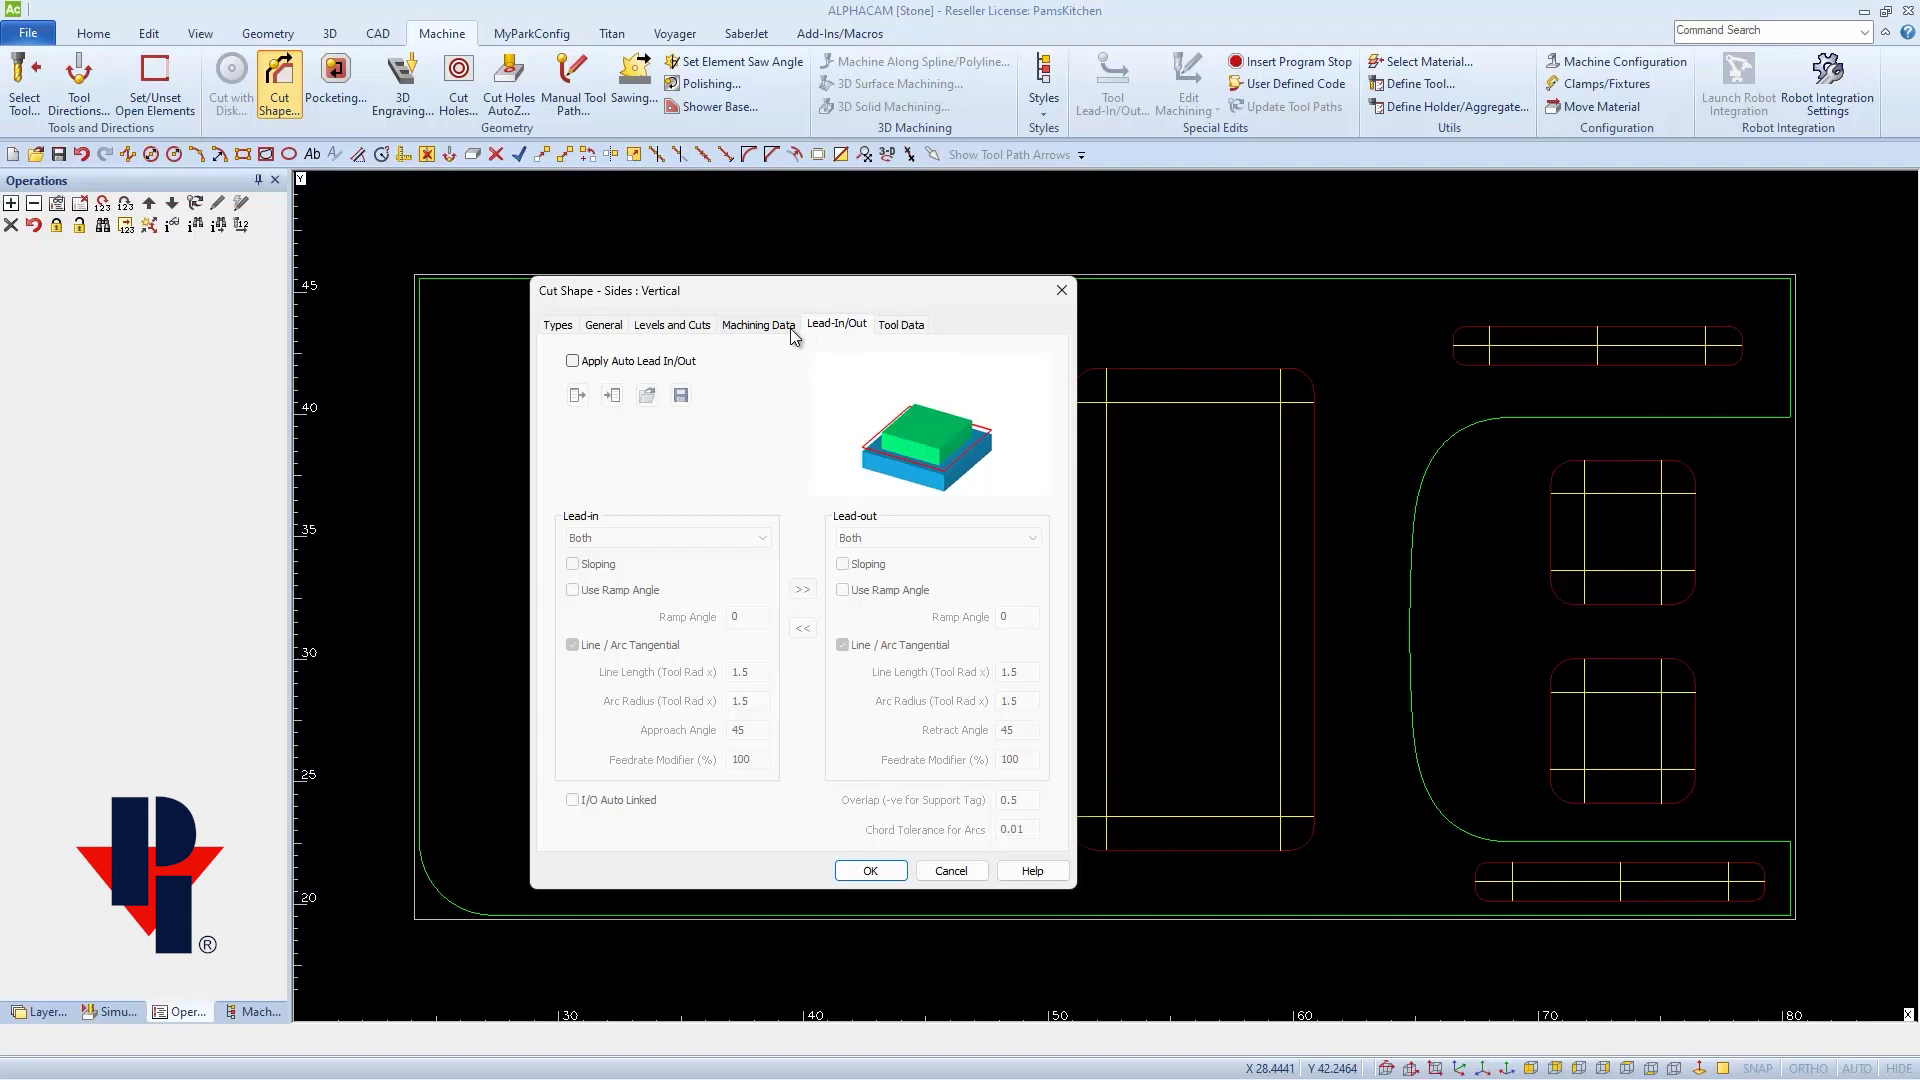
left_click(573, 362)
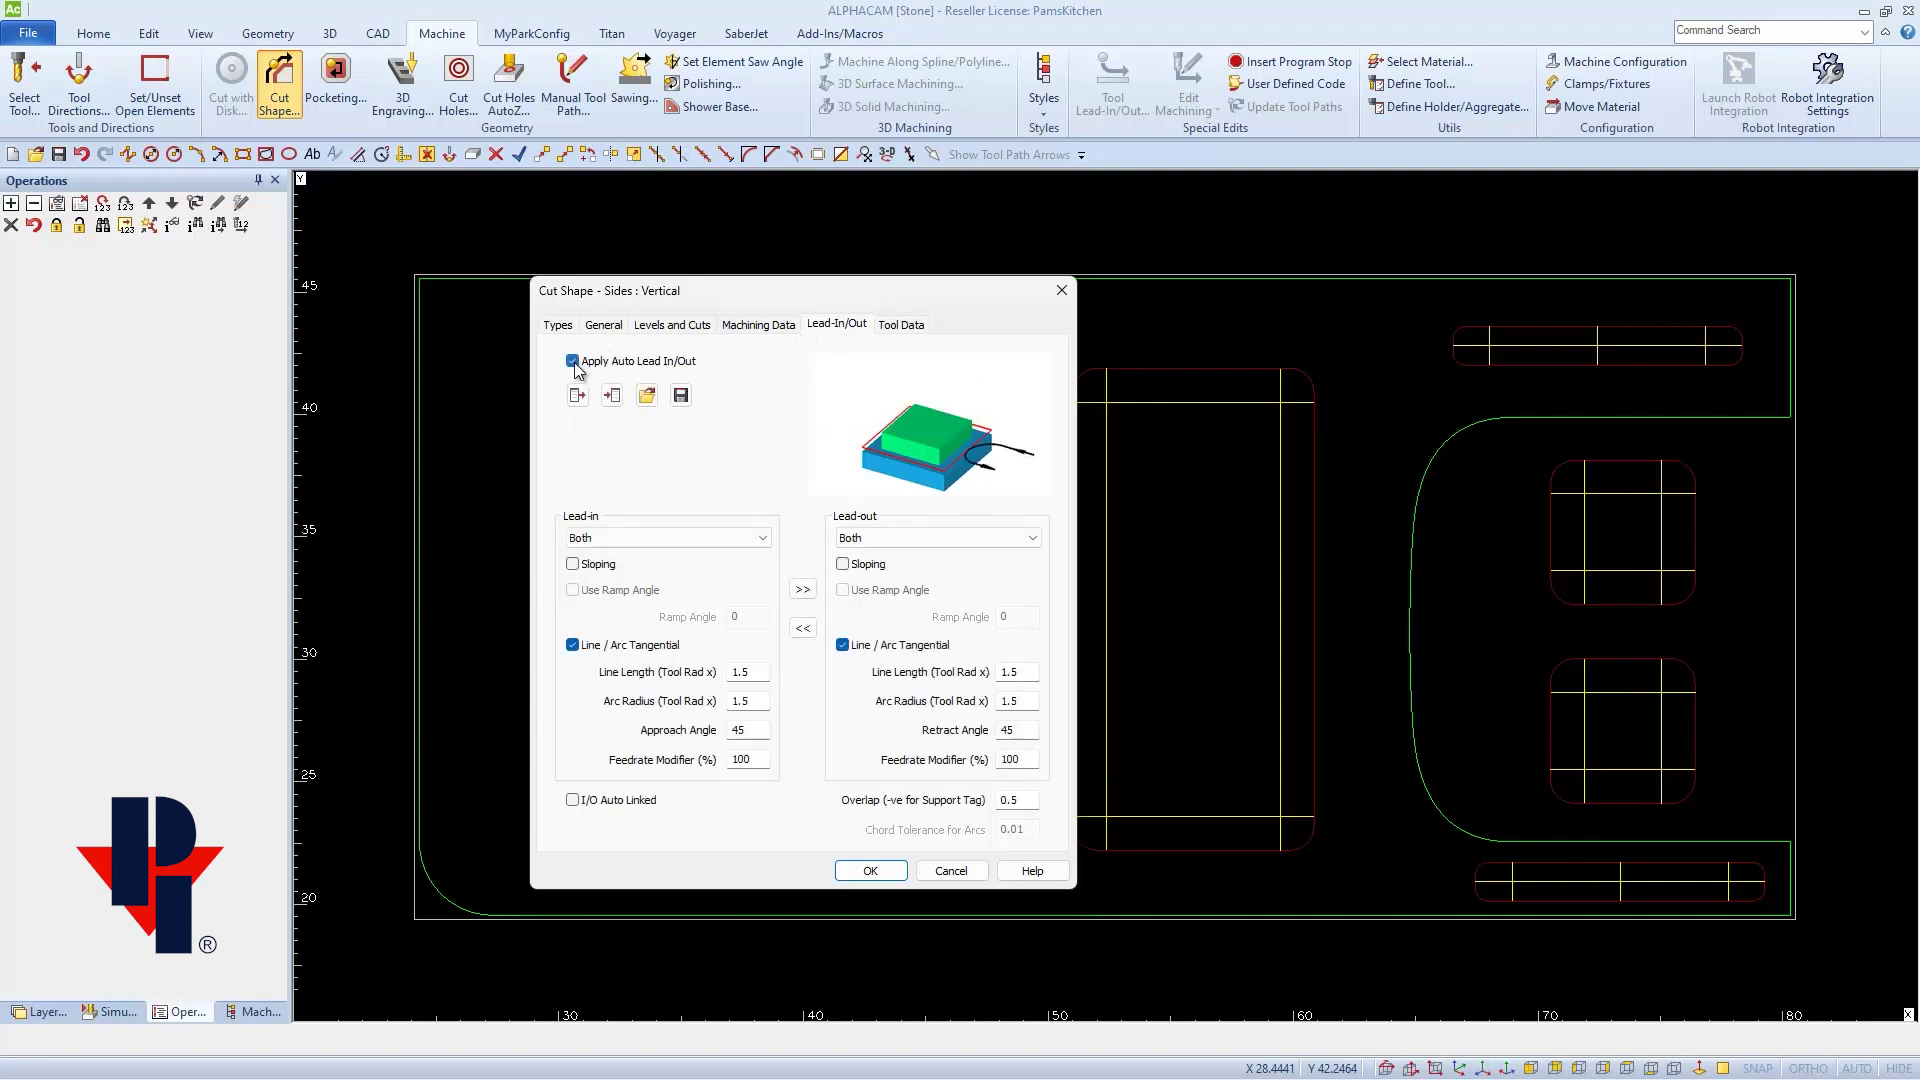
left_click(647, 543)
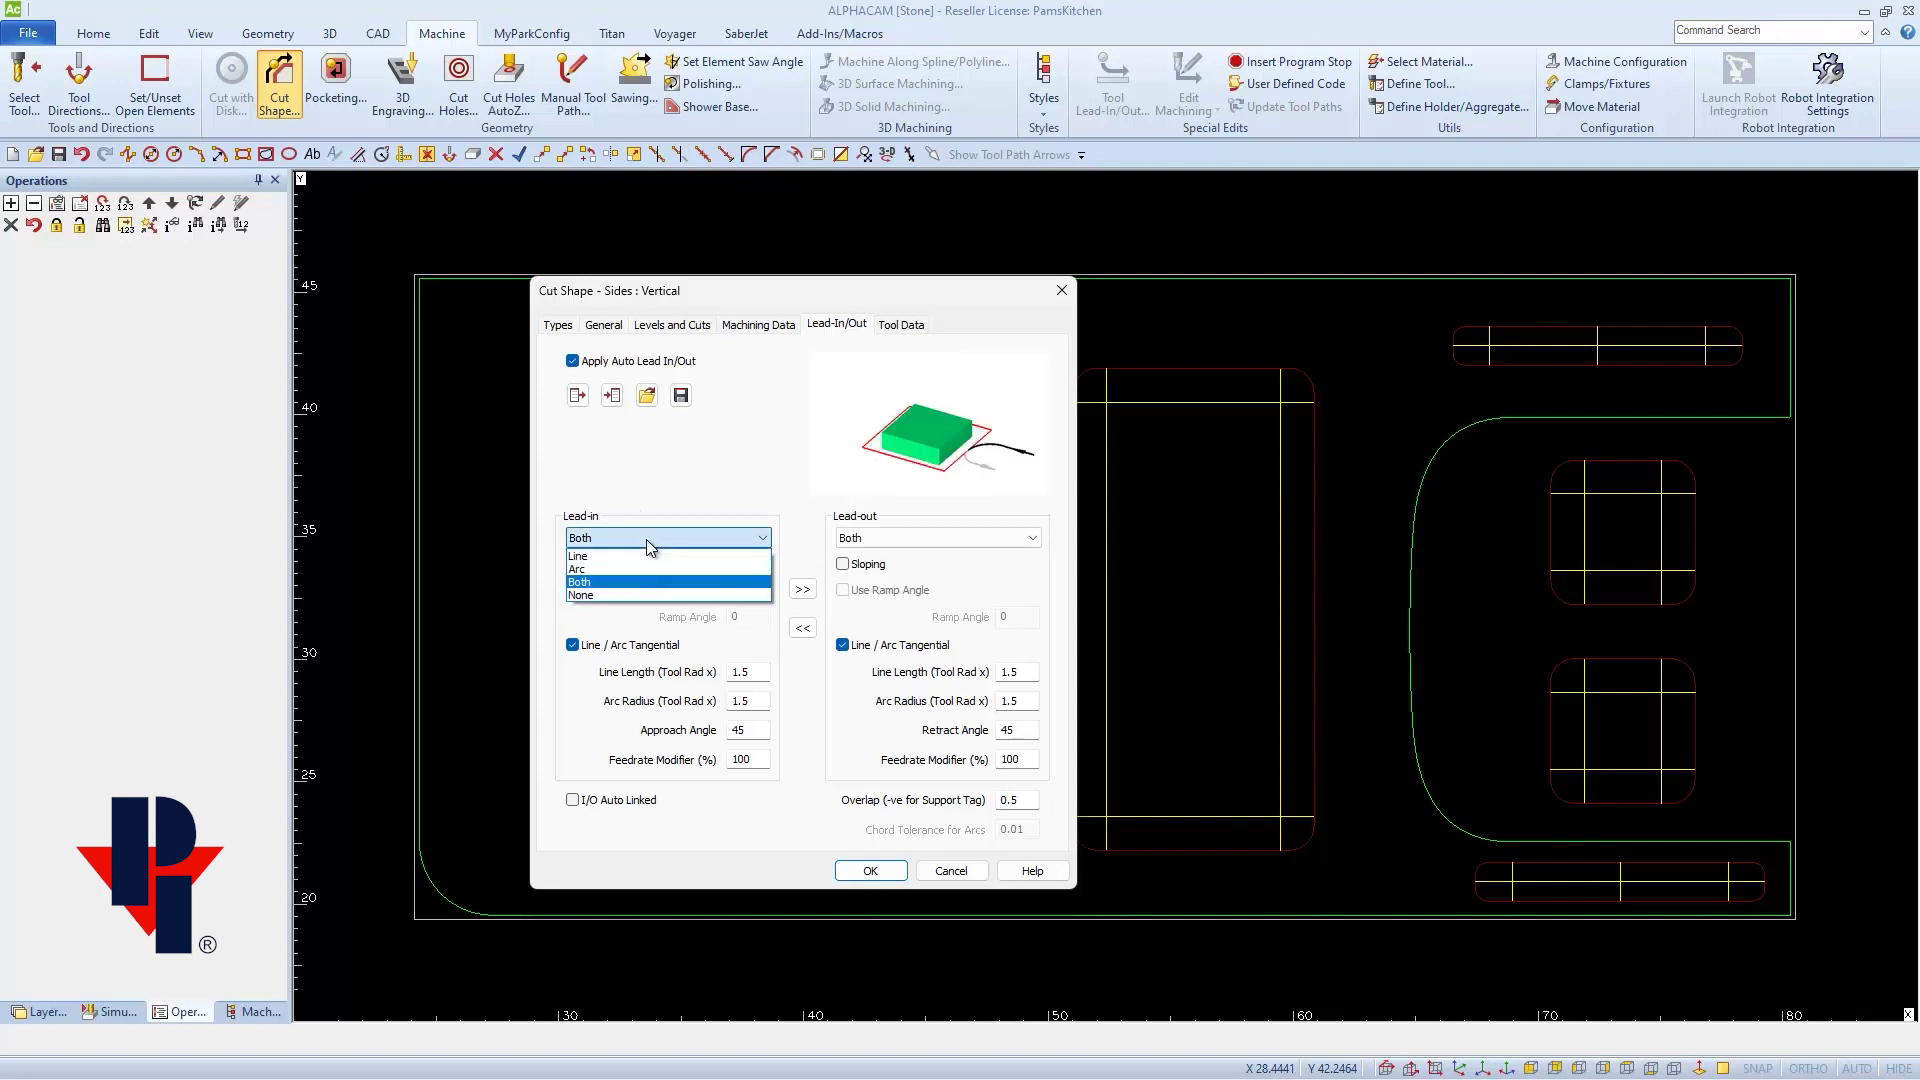
left_click(648, 556)
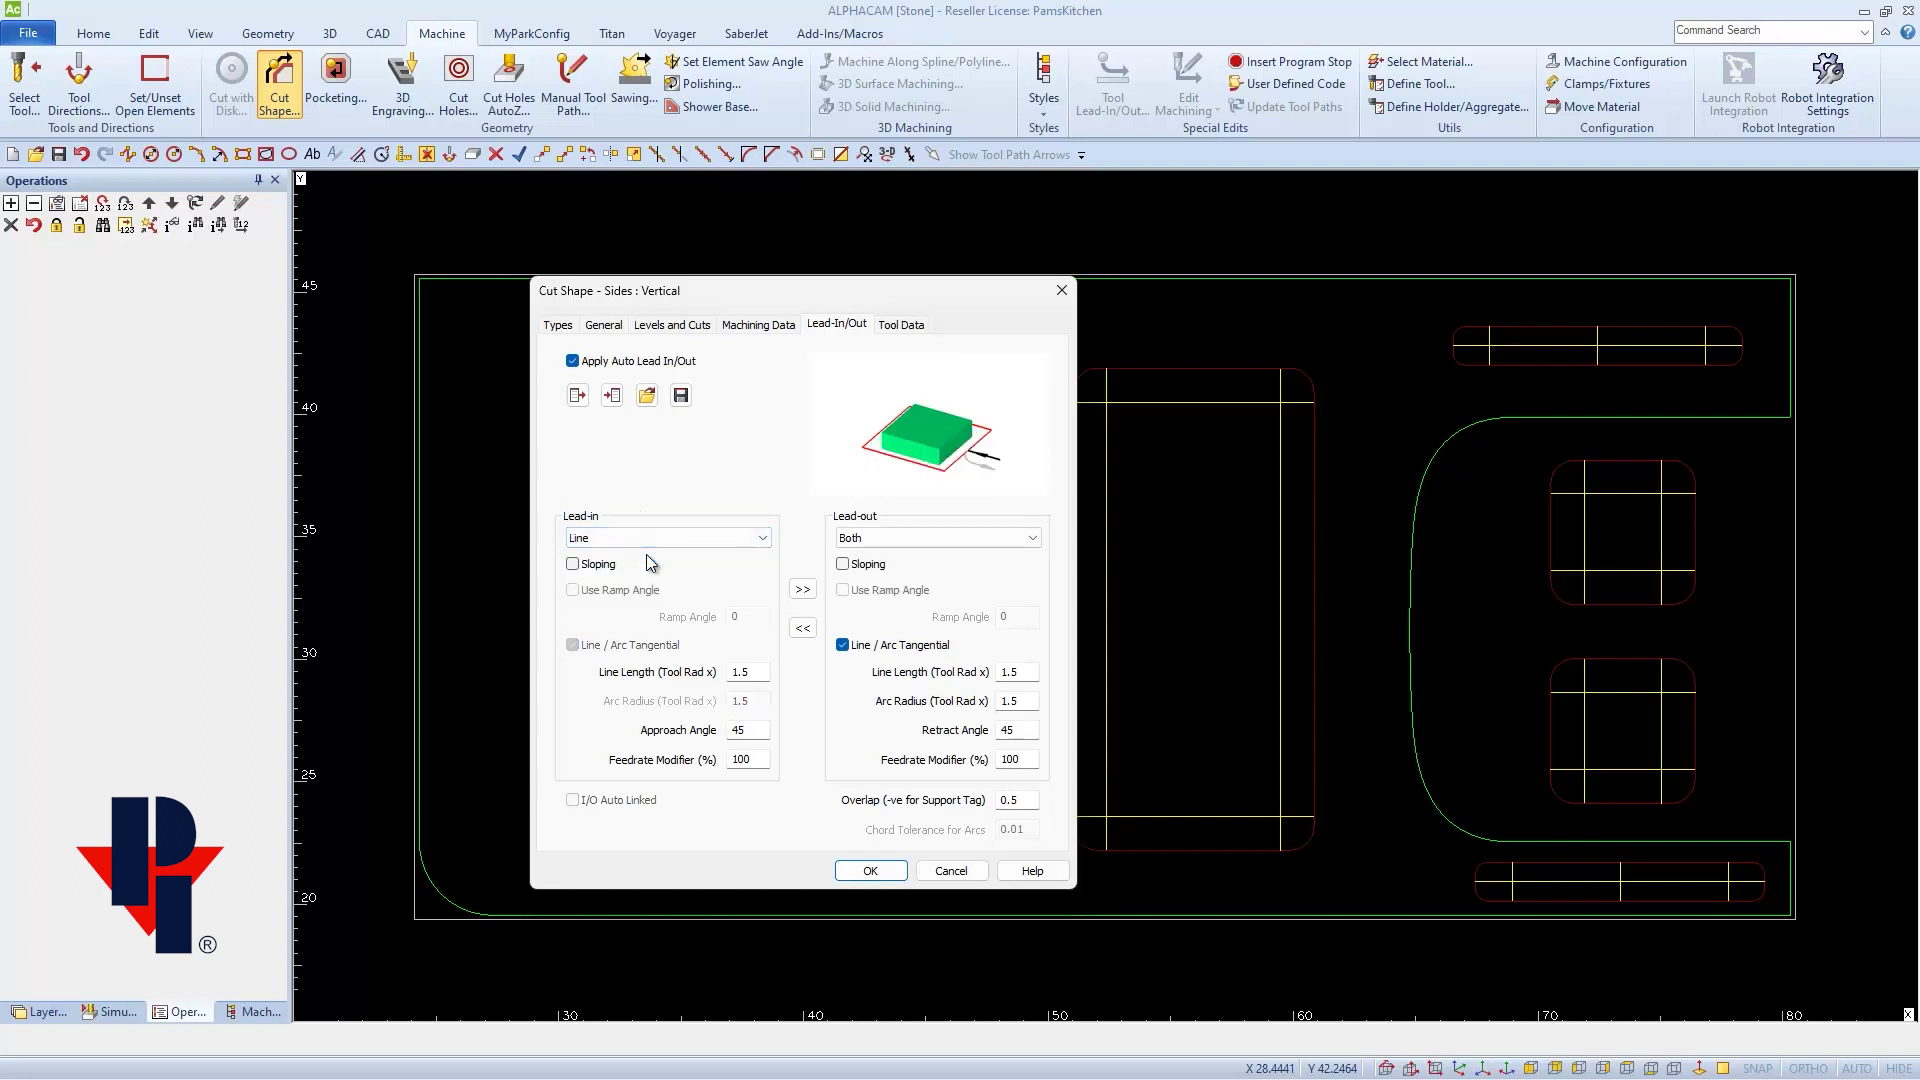
double_click(738, 676)
type("2")
double_click(726, 733)
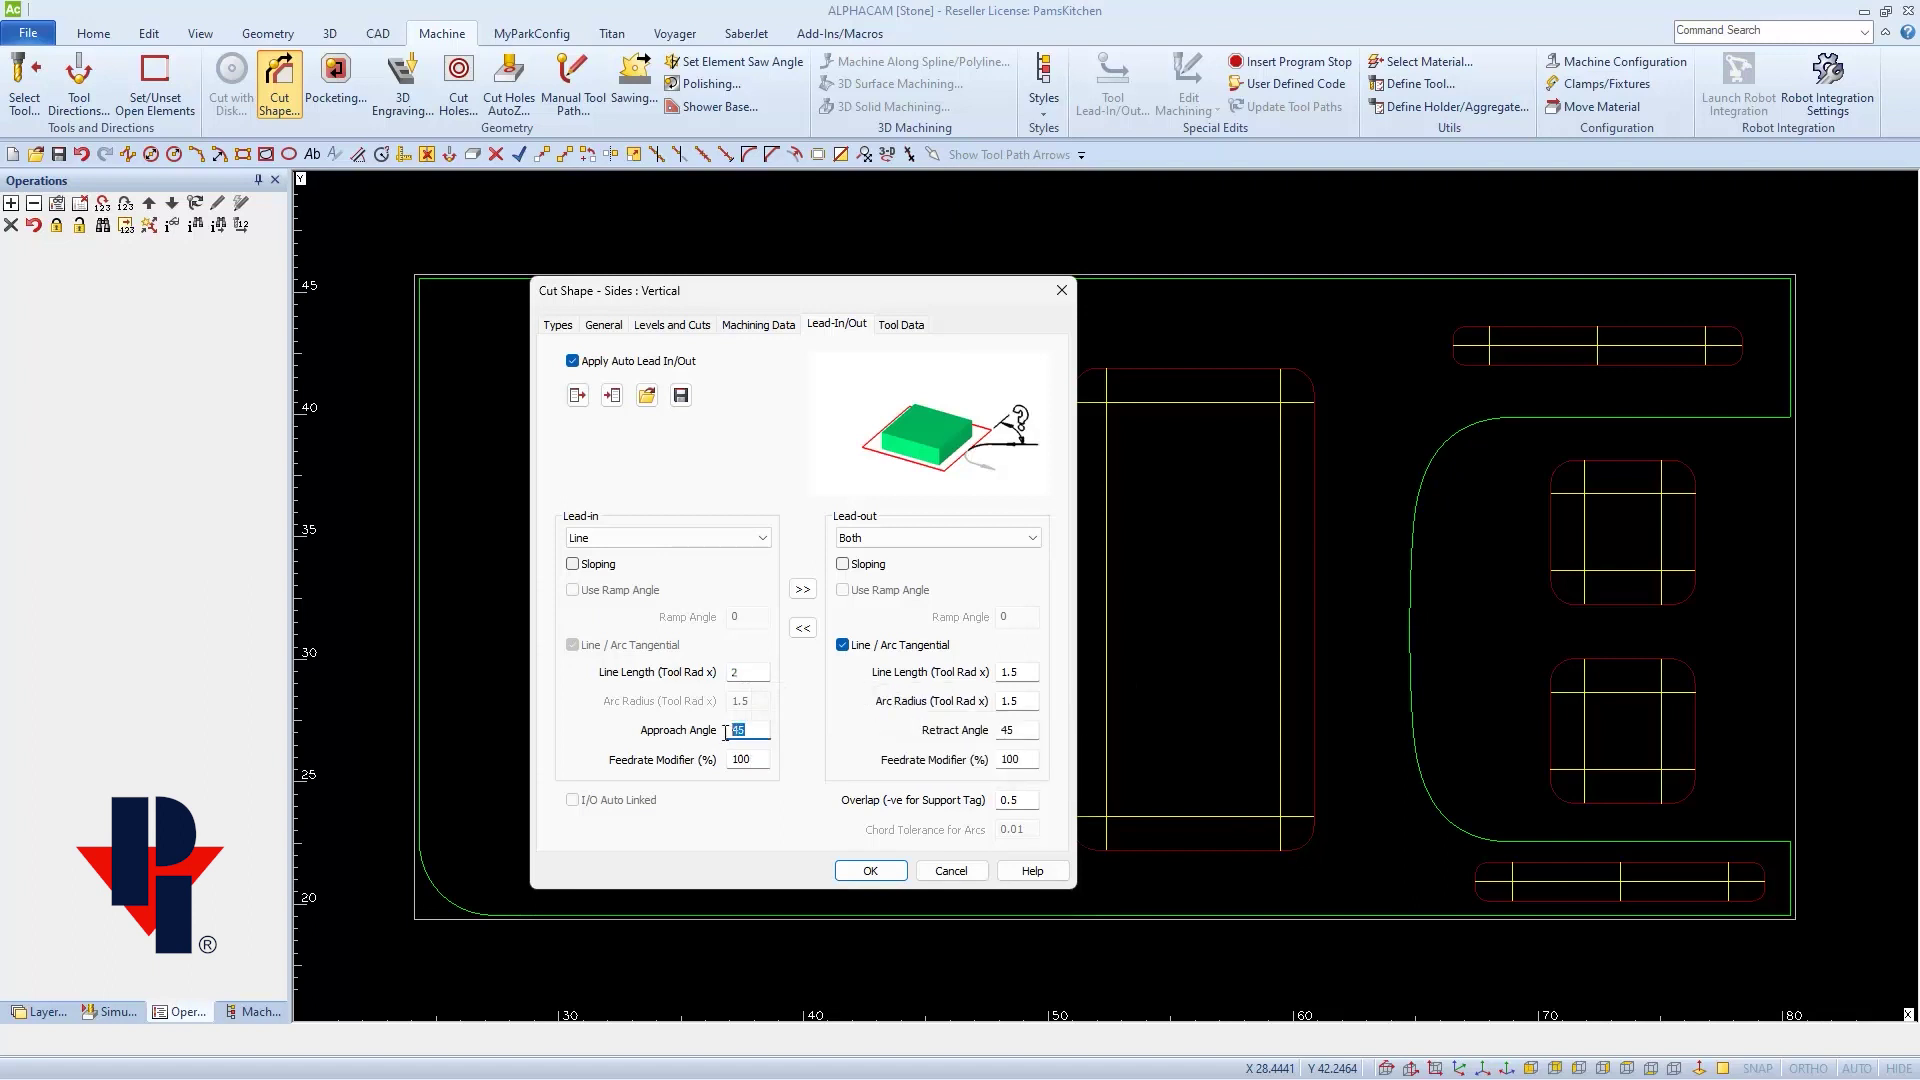
type("0")
Step: Make the lead-out a line of length 5 with a 90° retract angle and zero overlap
left_click(932, 538)
left_click(932, 557)
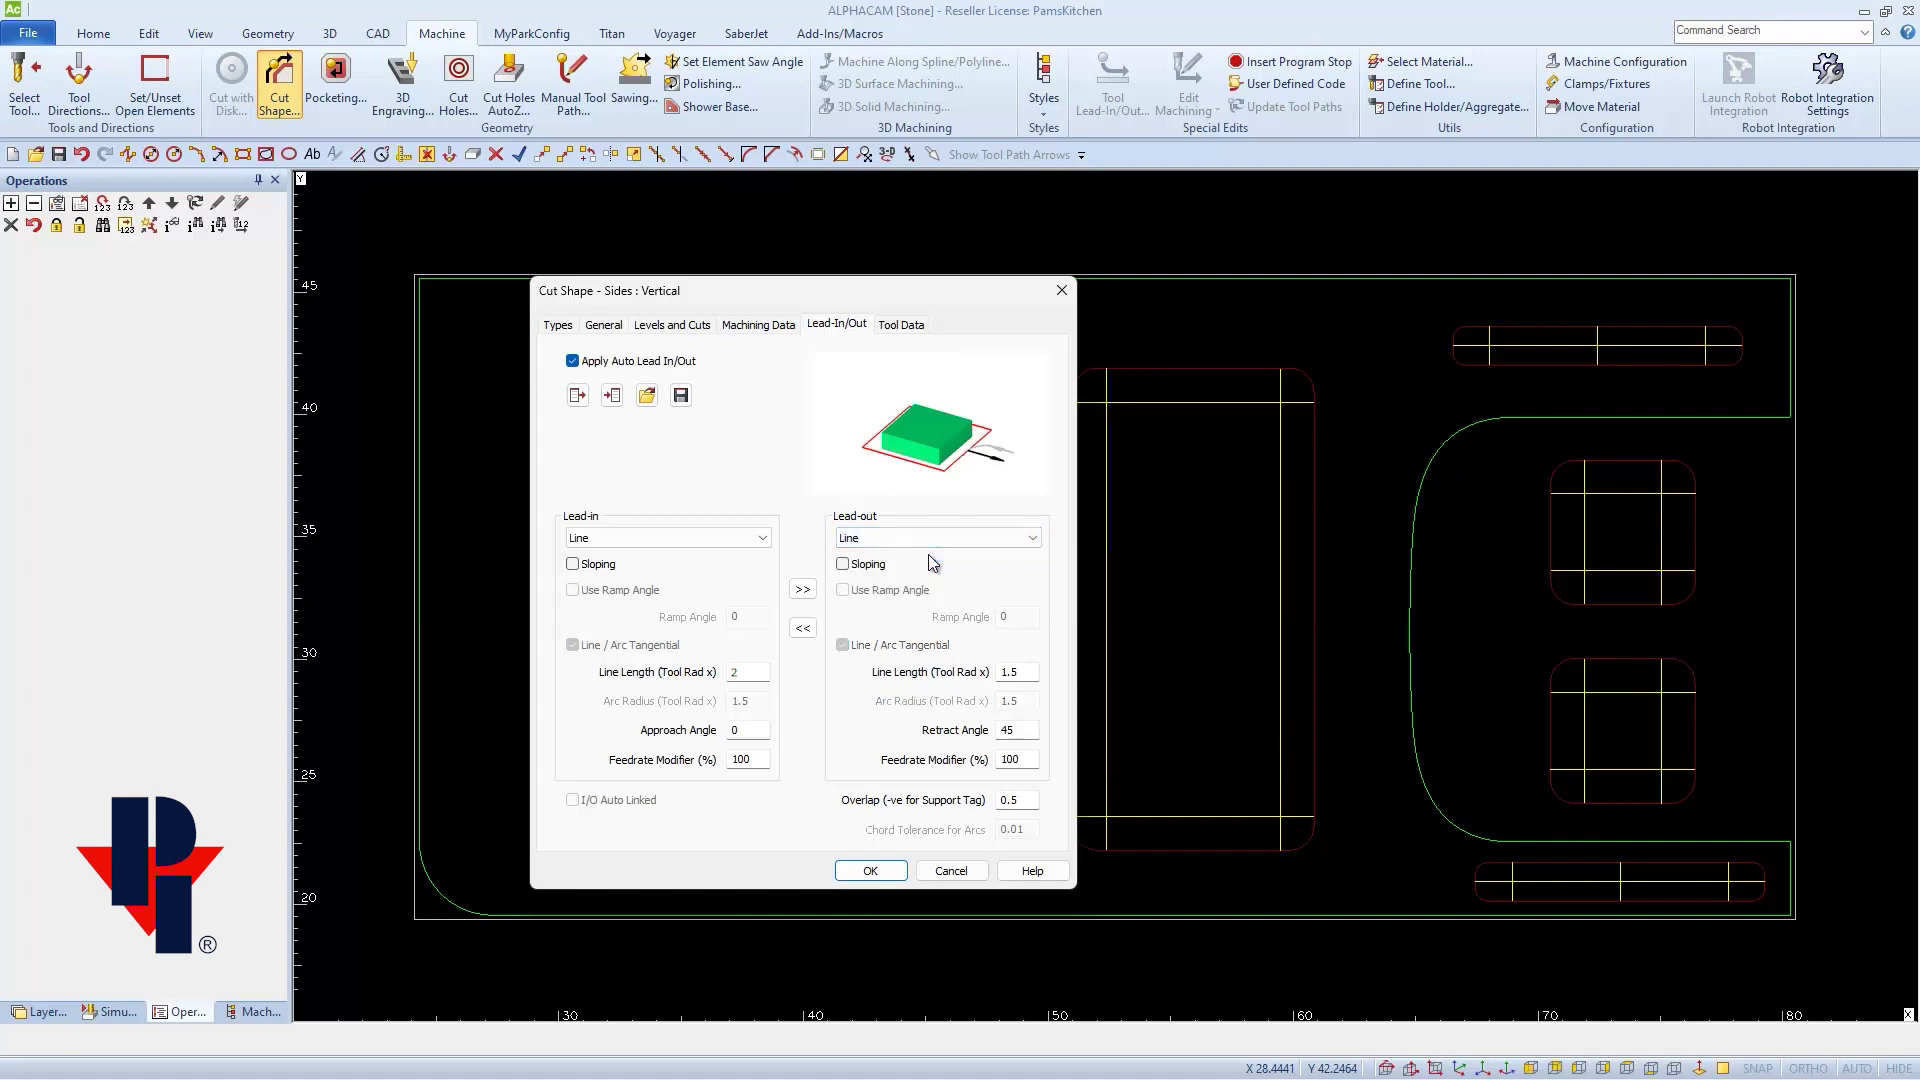
left_click(1022, 672)
left_click_drag(1022, 672, 982, 678)
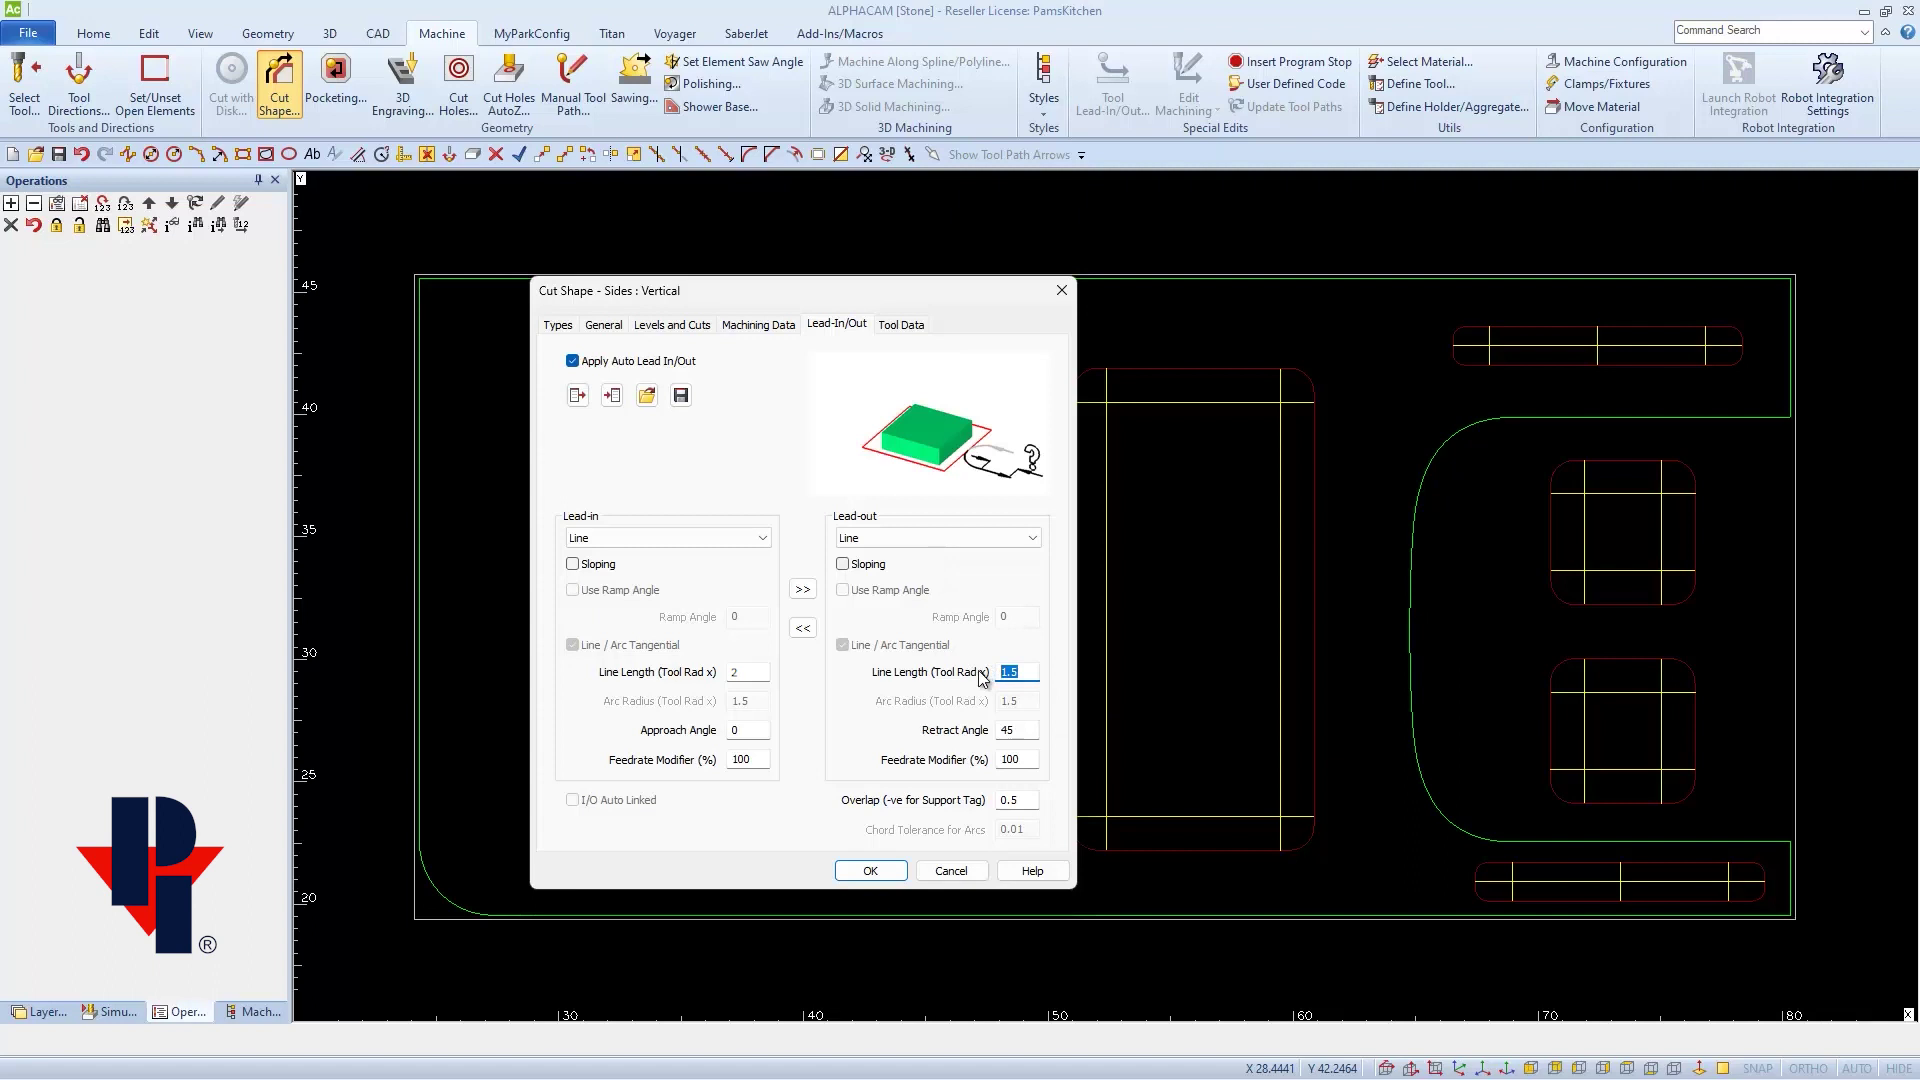
type("5")
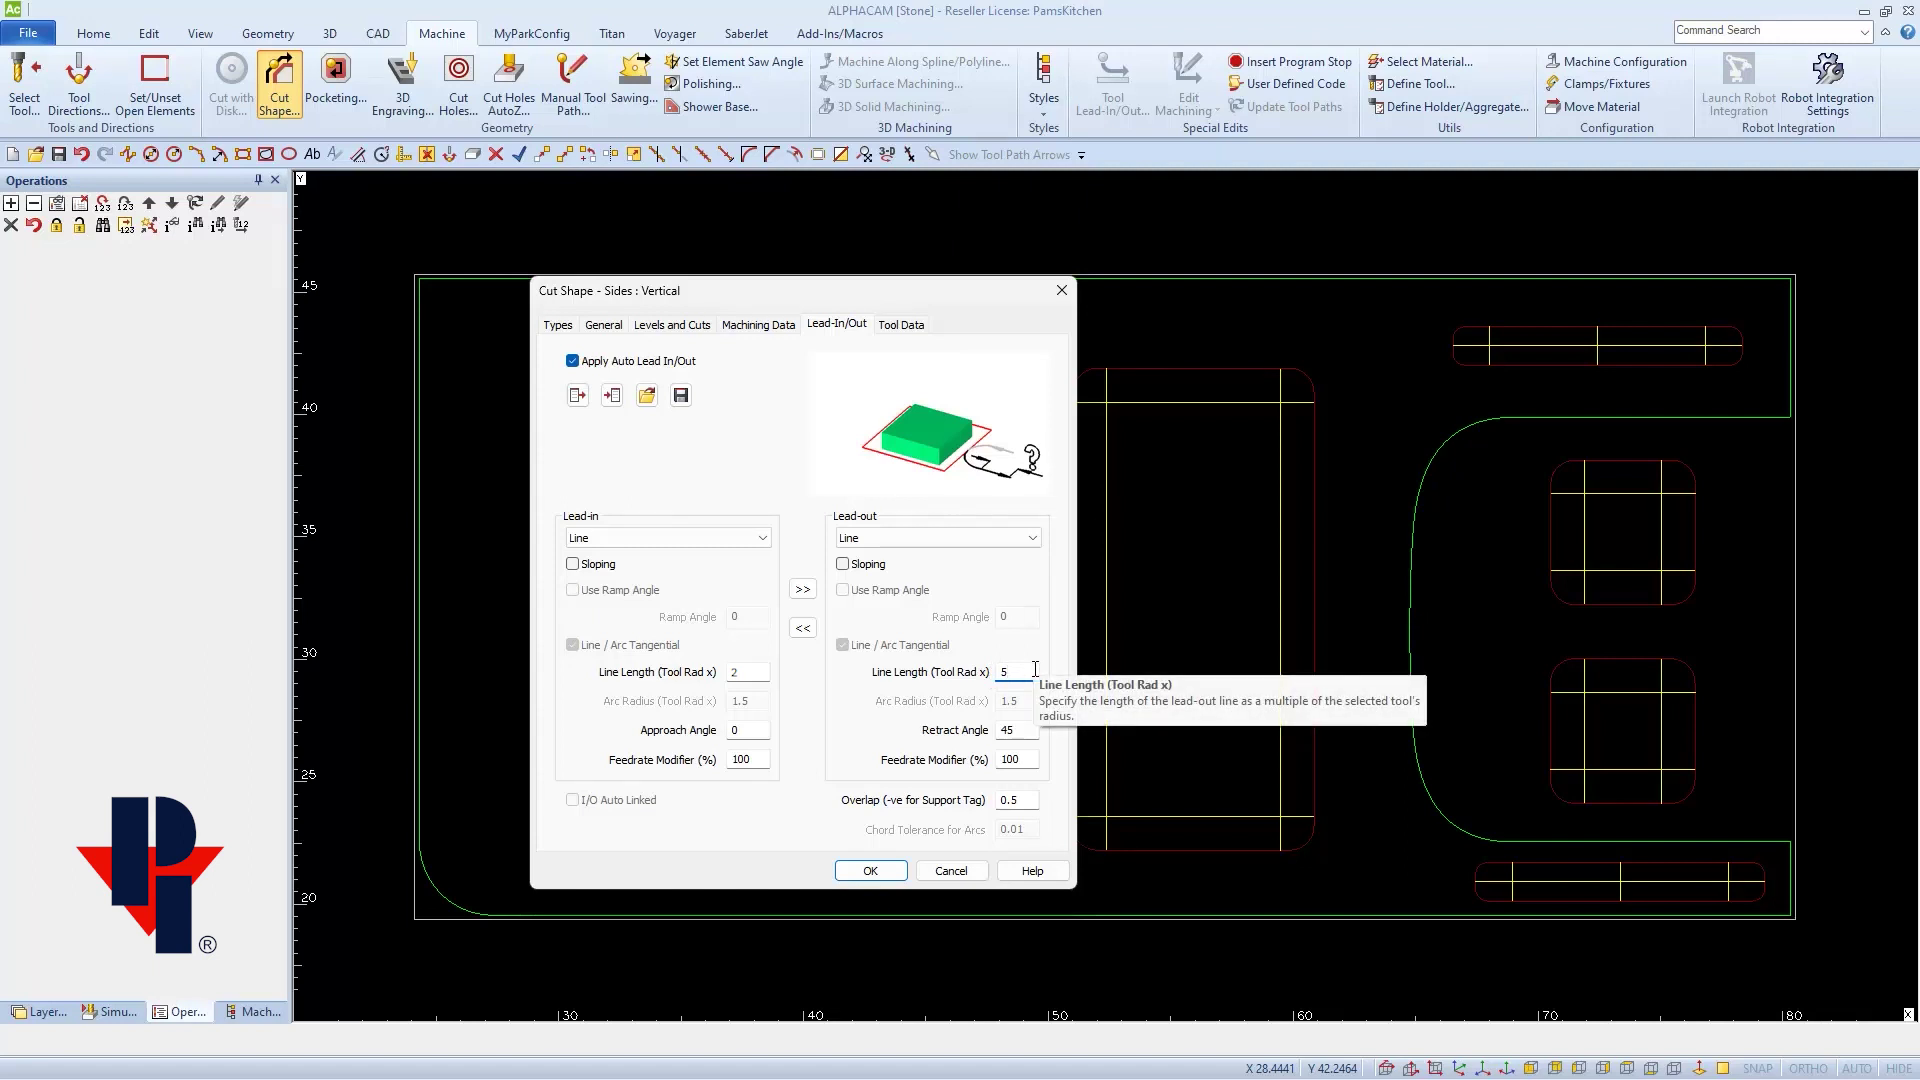
left_click(1021, 730)
double_click(1021, 730)
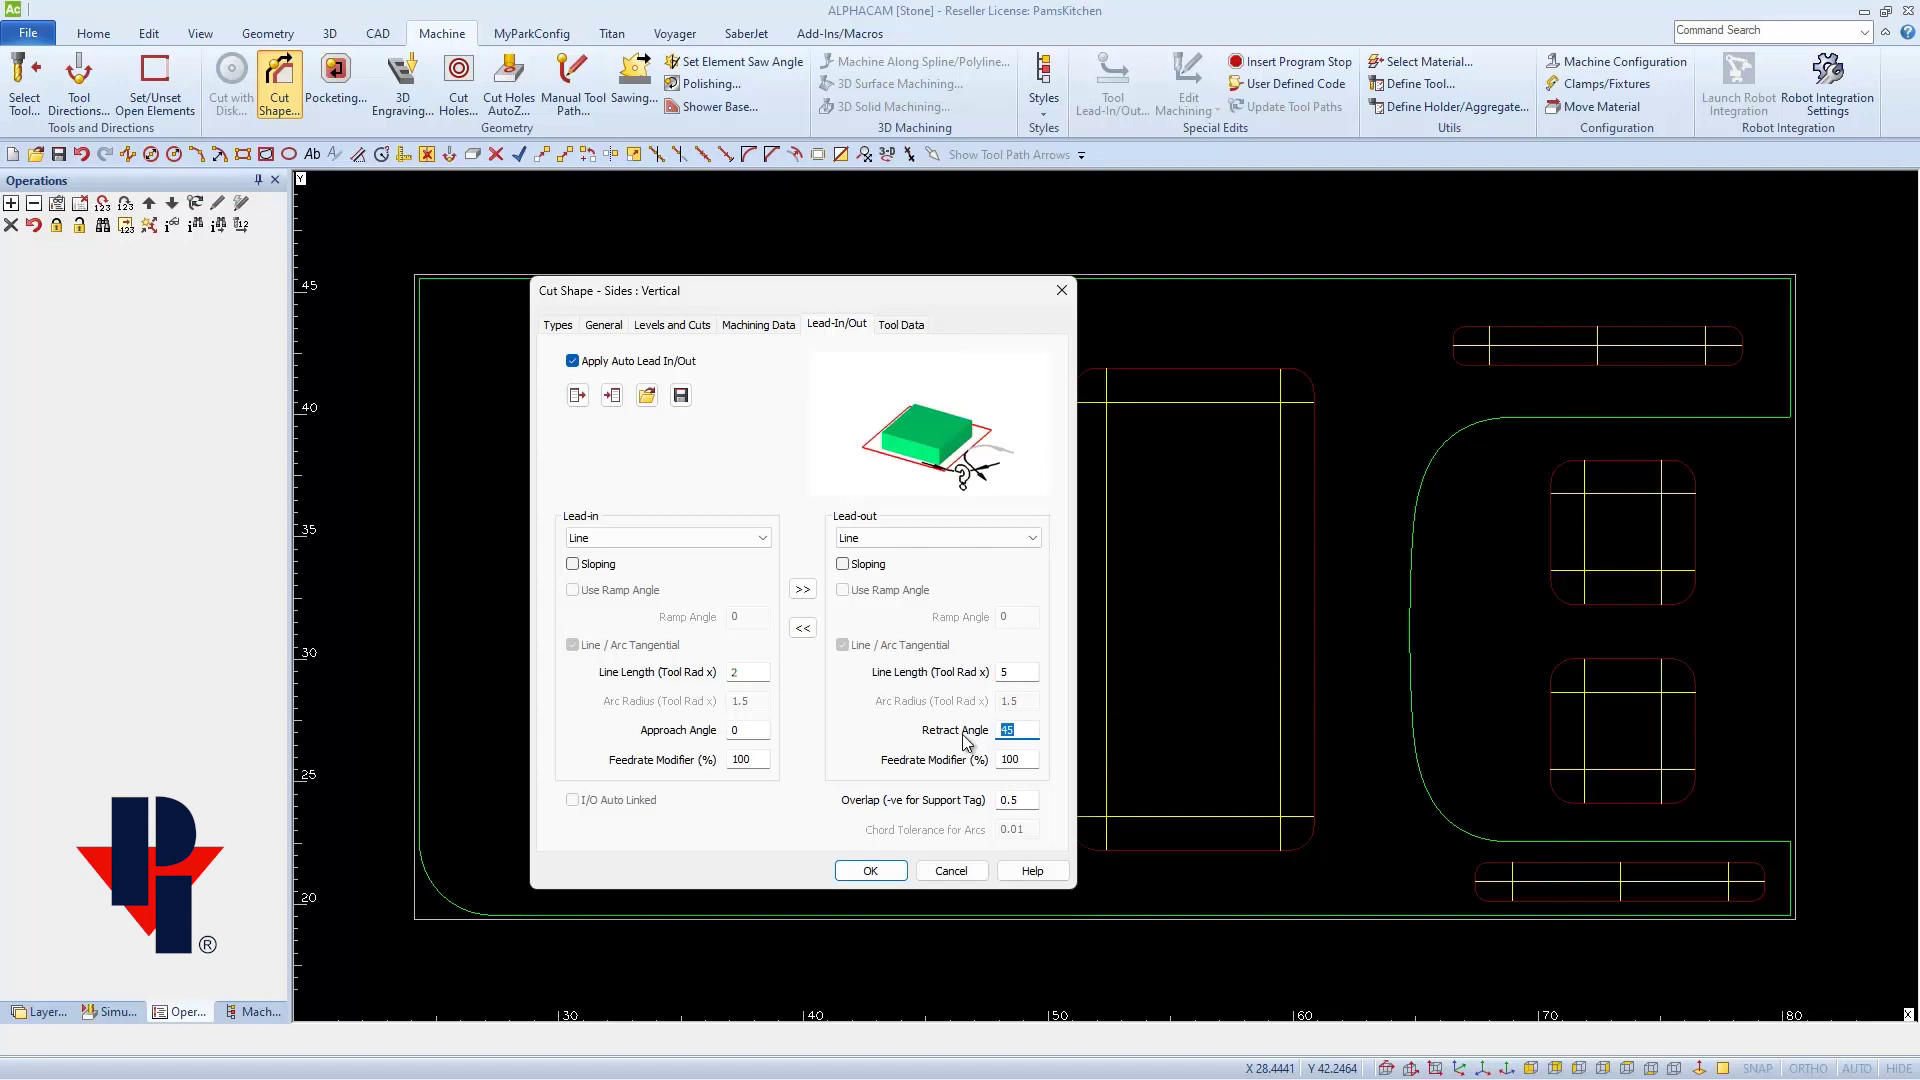
type("90")
double_click(1021, 800)
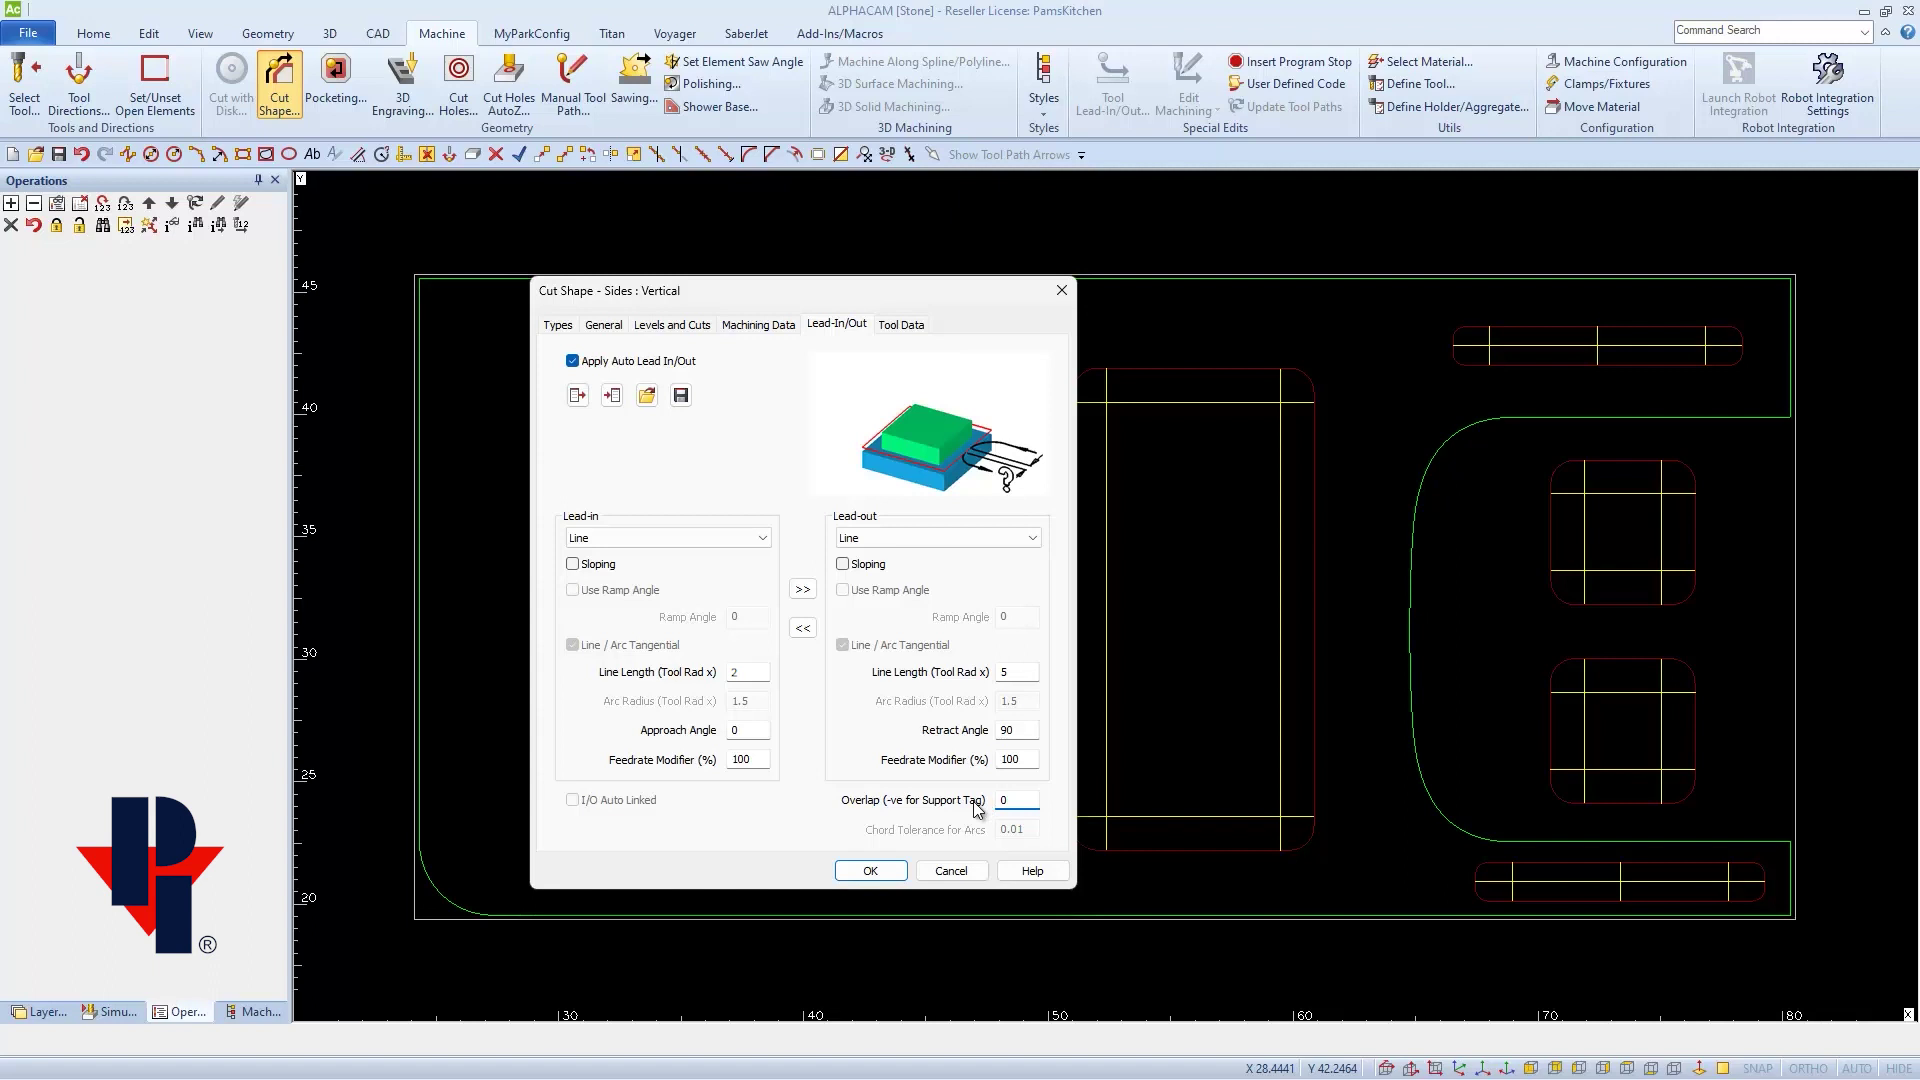
Step: Accept the cut settings and start the cut at the right end of the lower edge using END-point snap
left_click(883, 871)
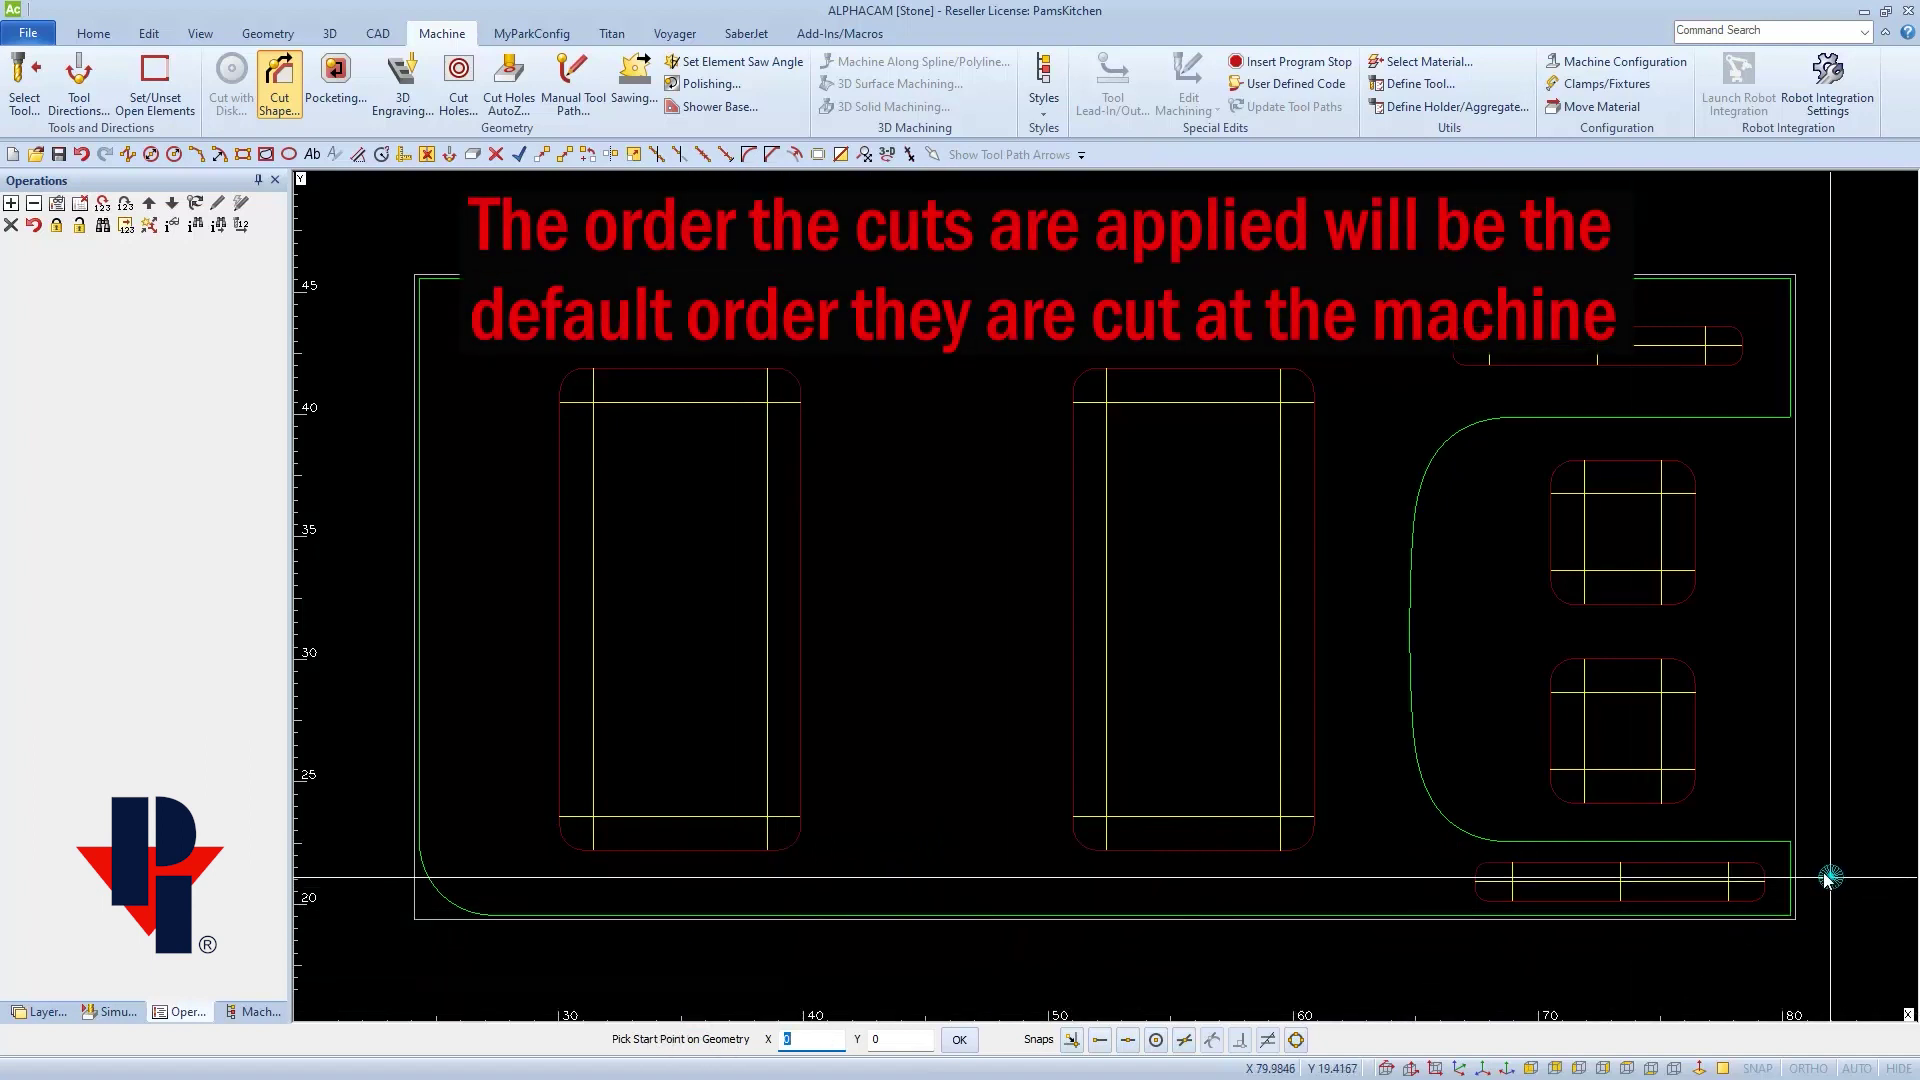
scroll(1828, 877, "up", 10)
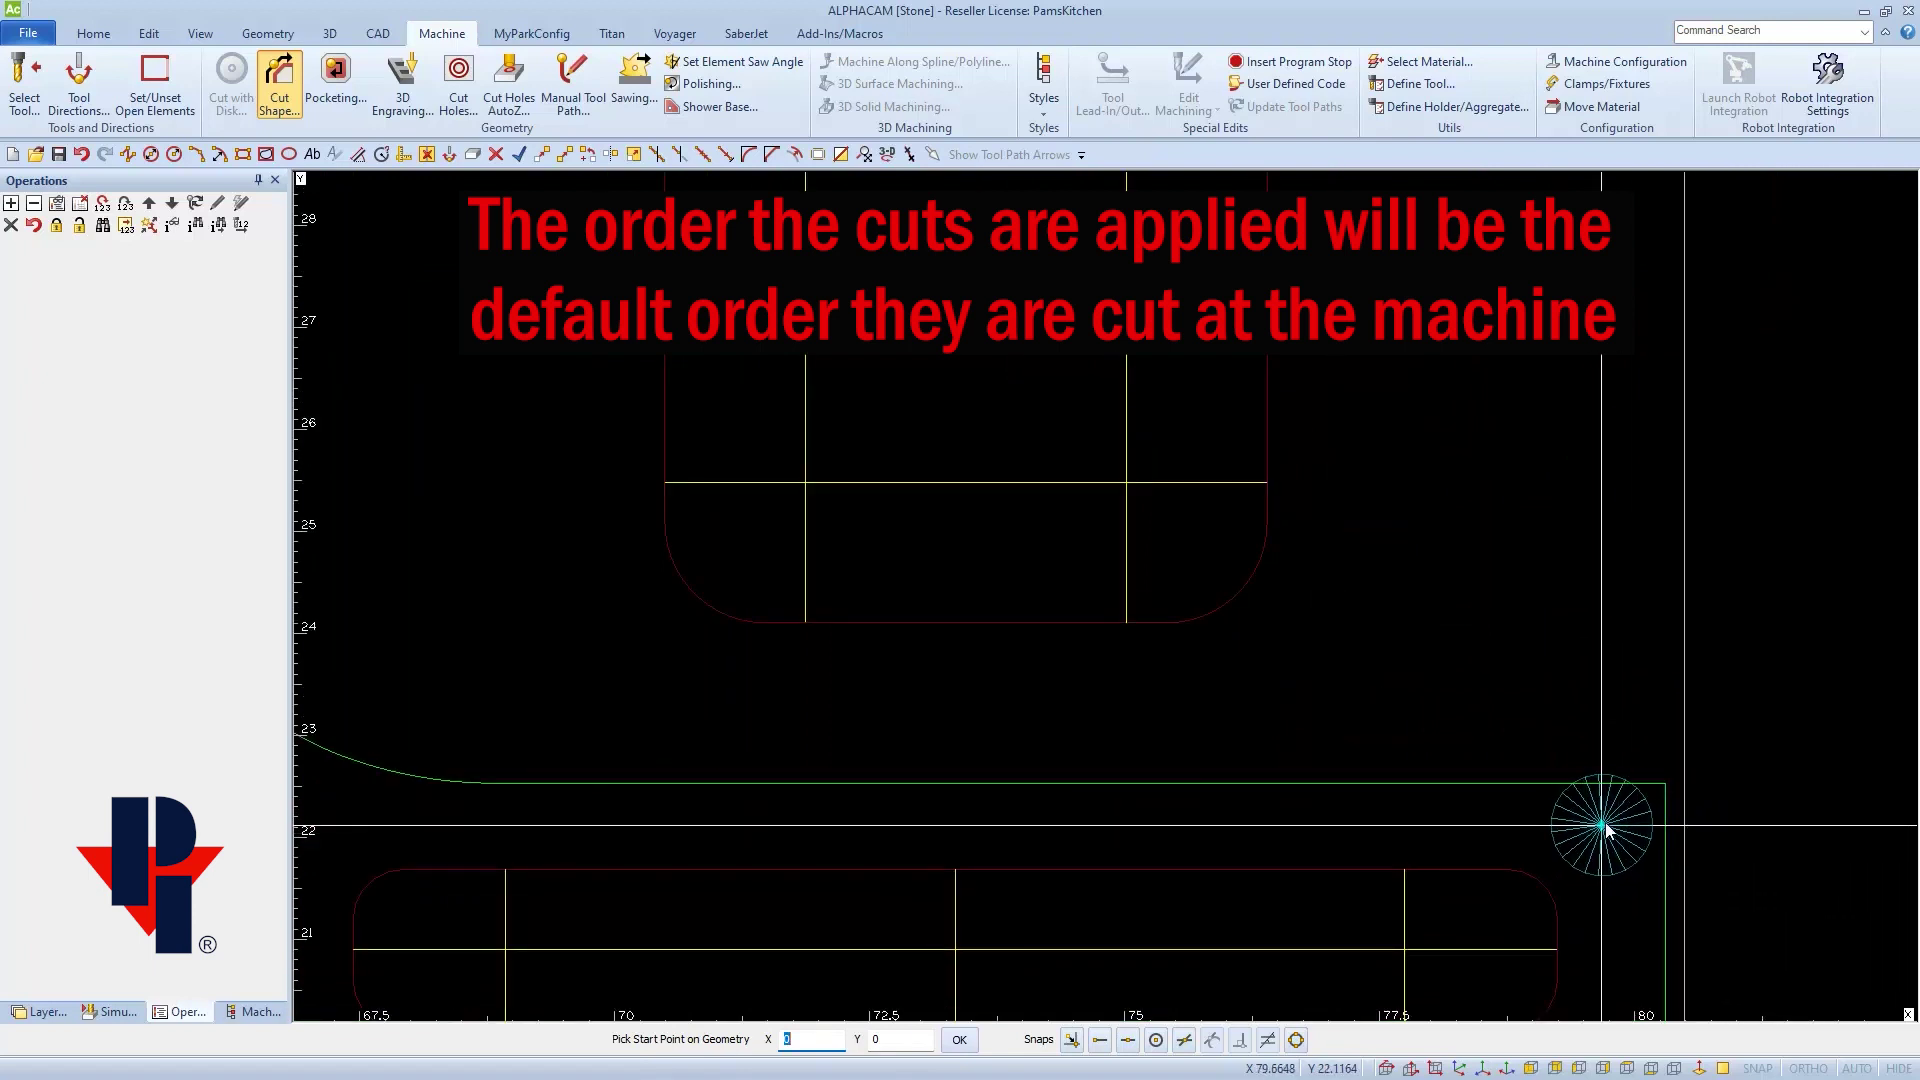
left_click(1100, 1043)
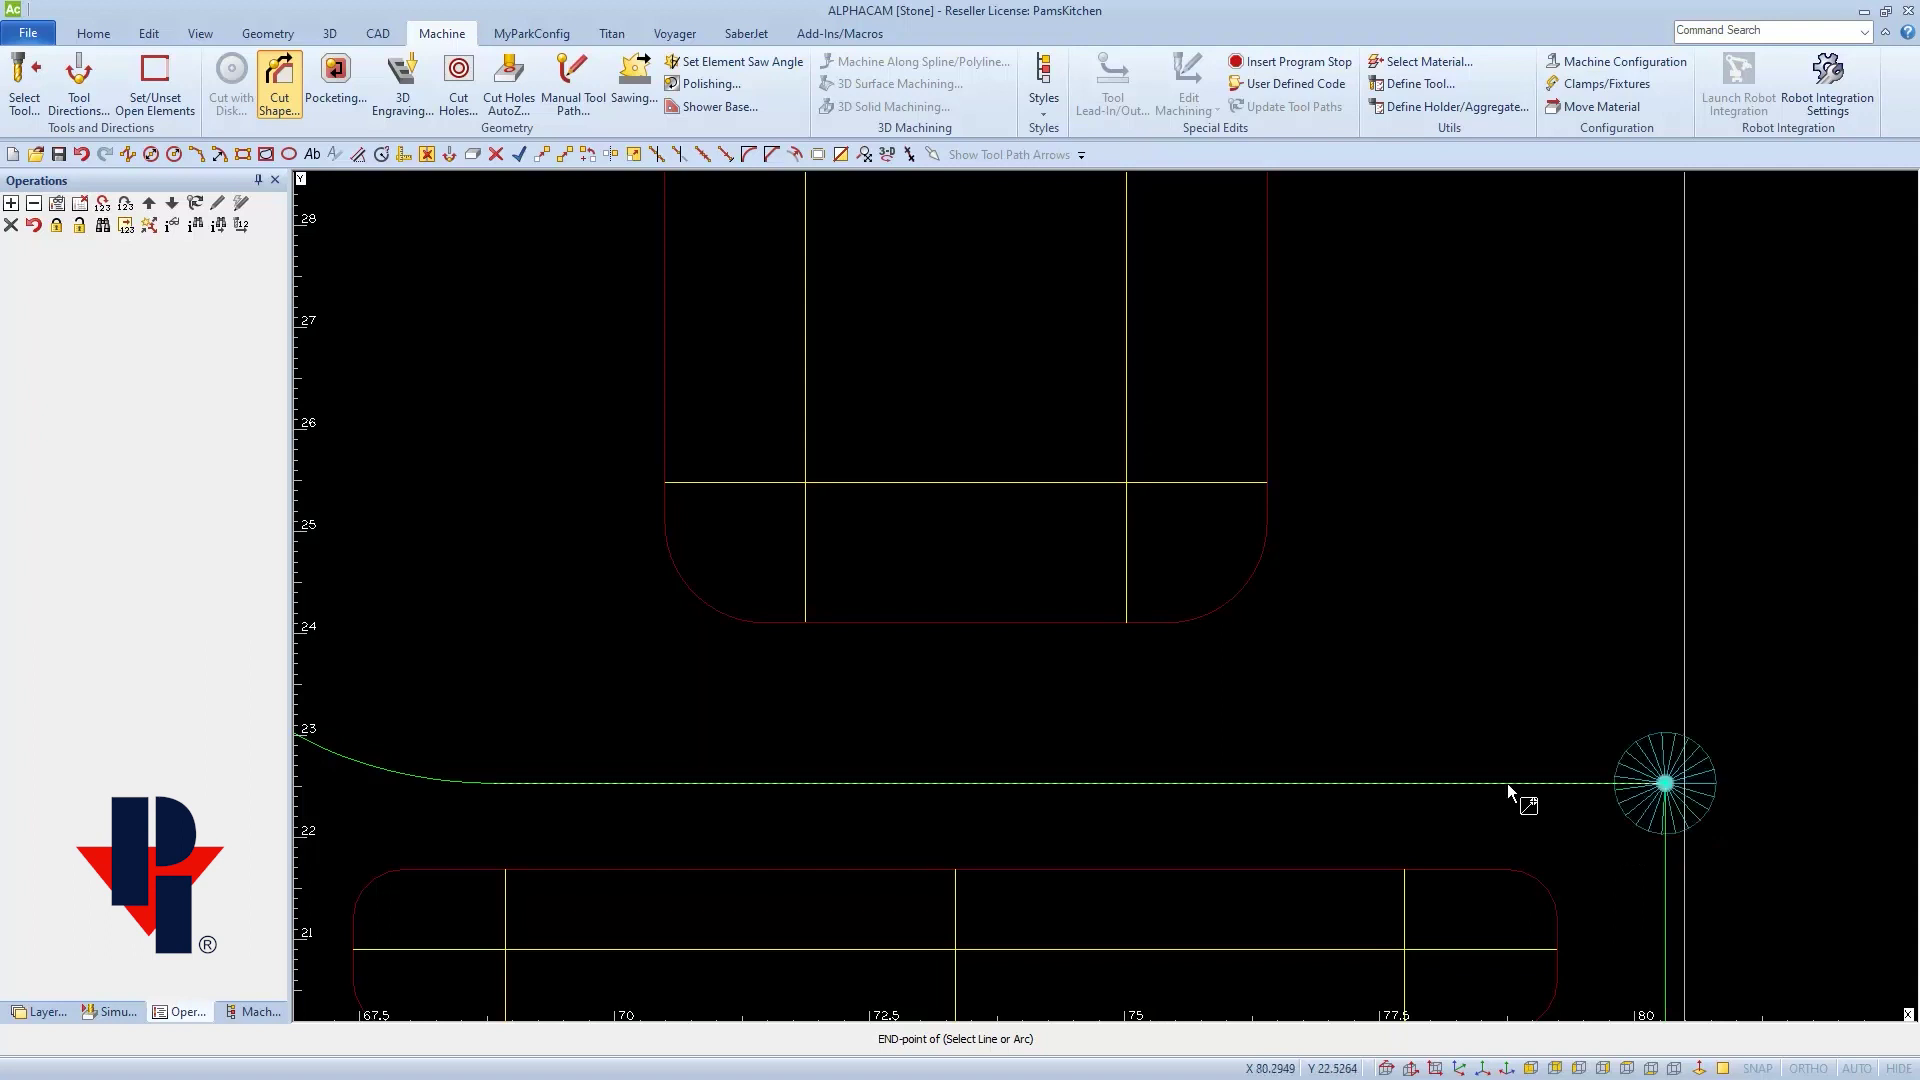
left_click(1563, 782)
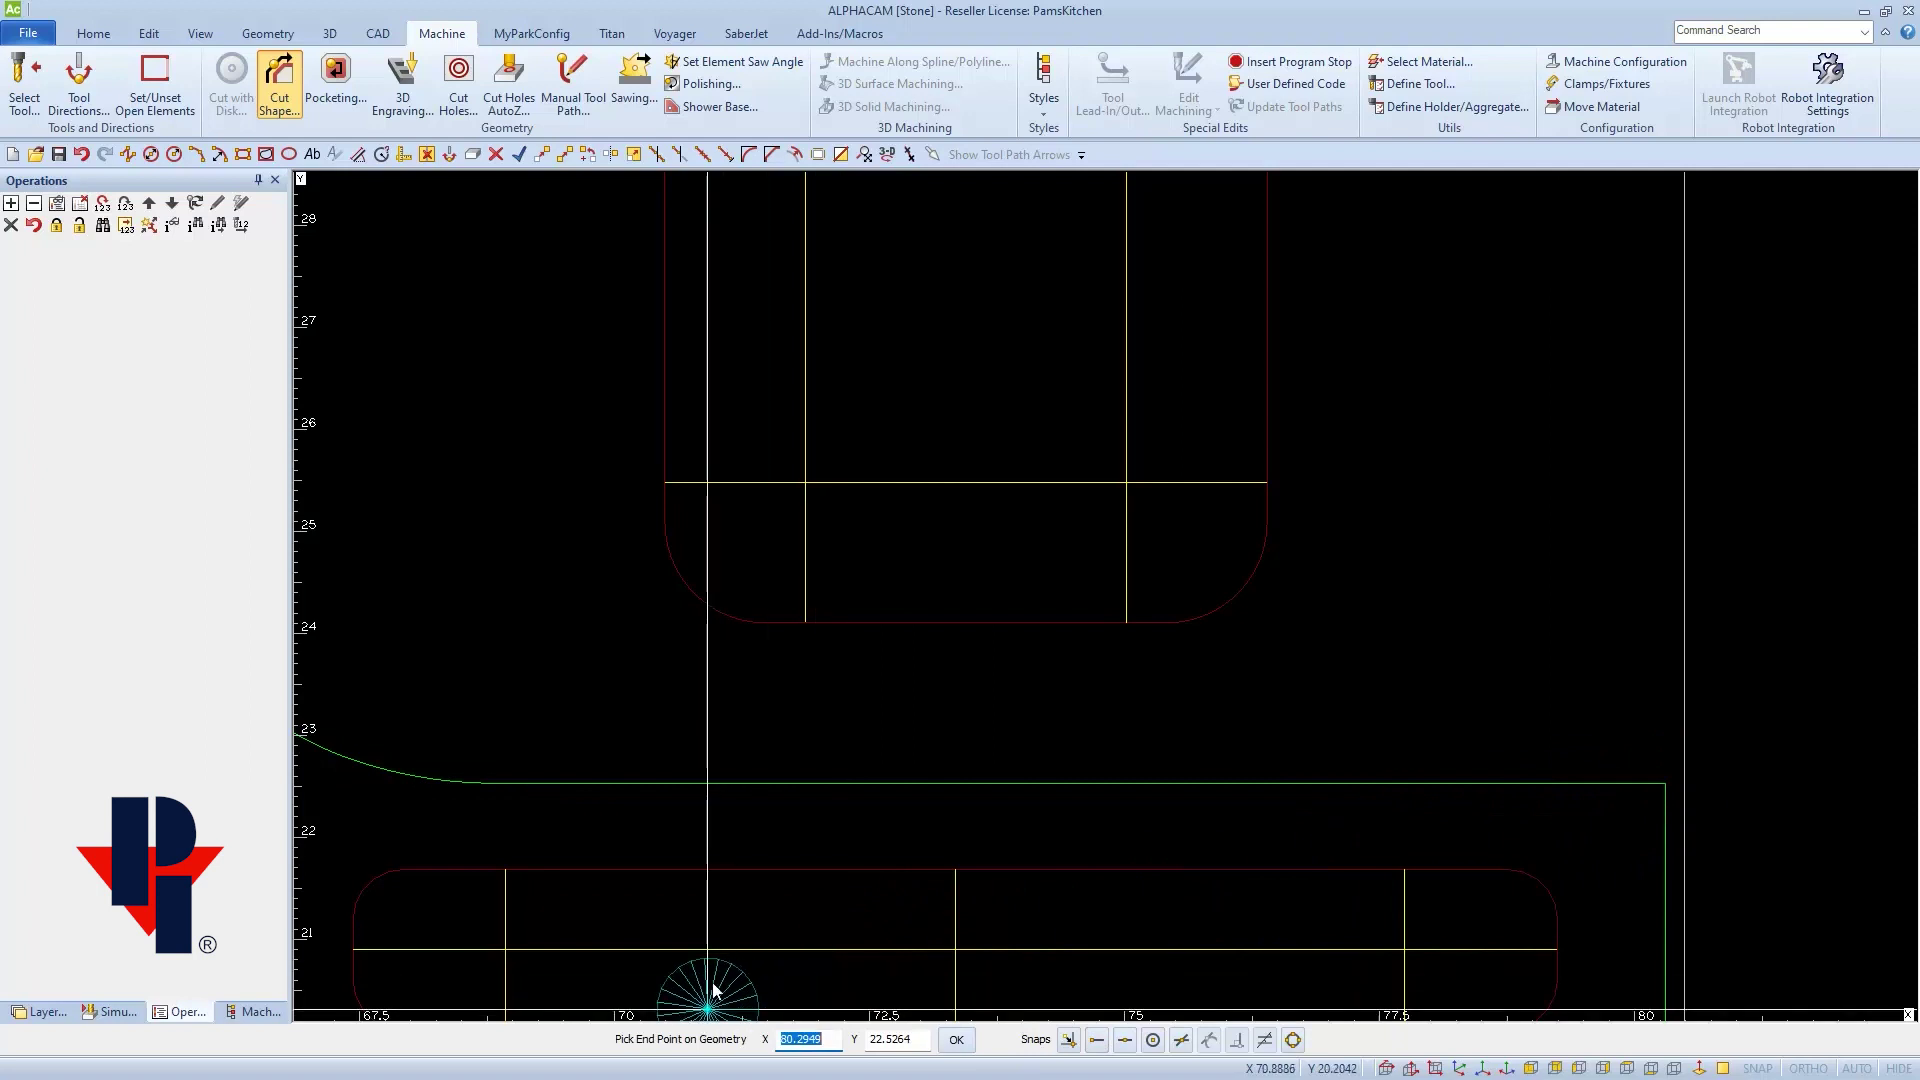
Step: Snap to an end-point, then switch to MID-point snapping to pick the first cut's end
scroll(805, 778, "down", 3)
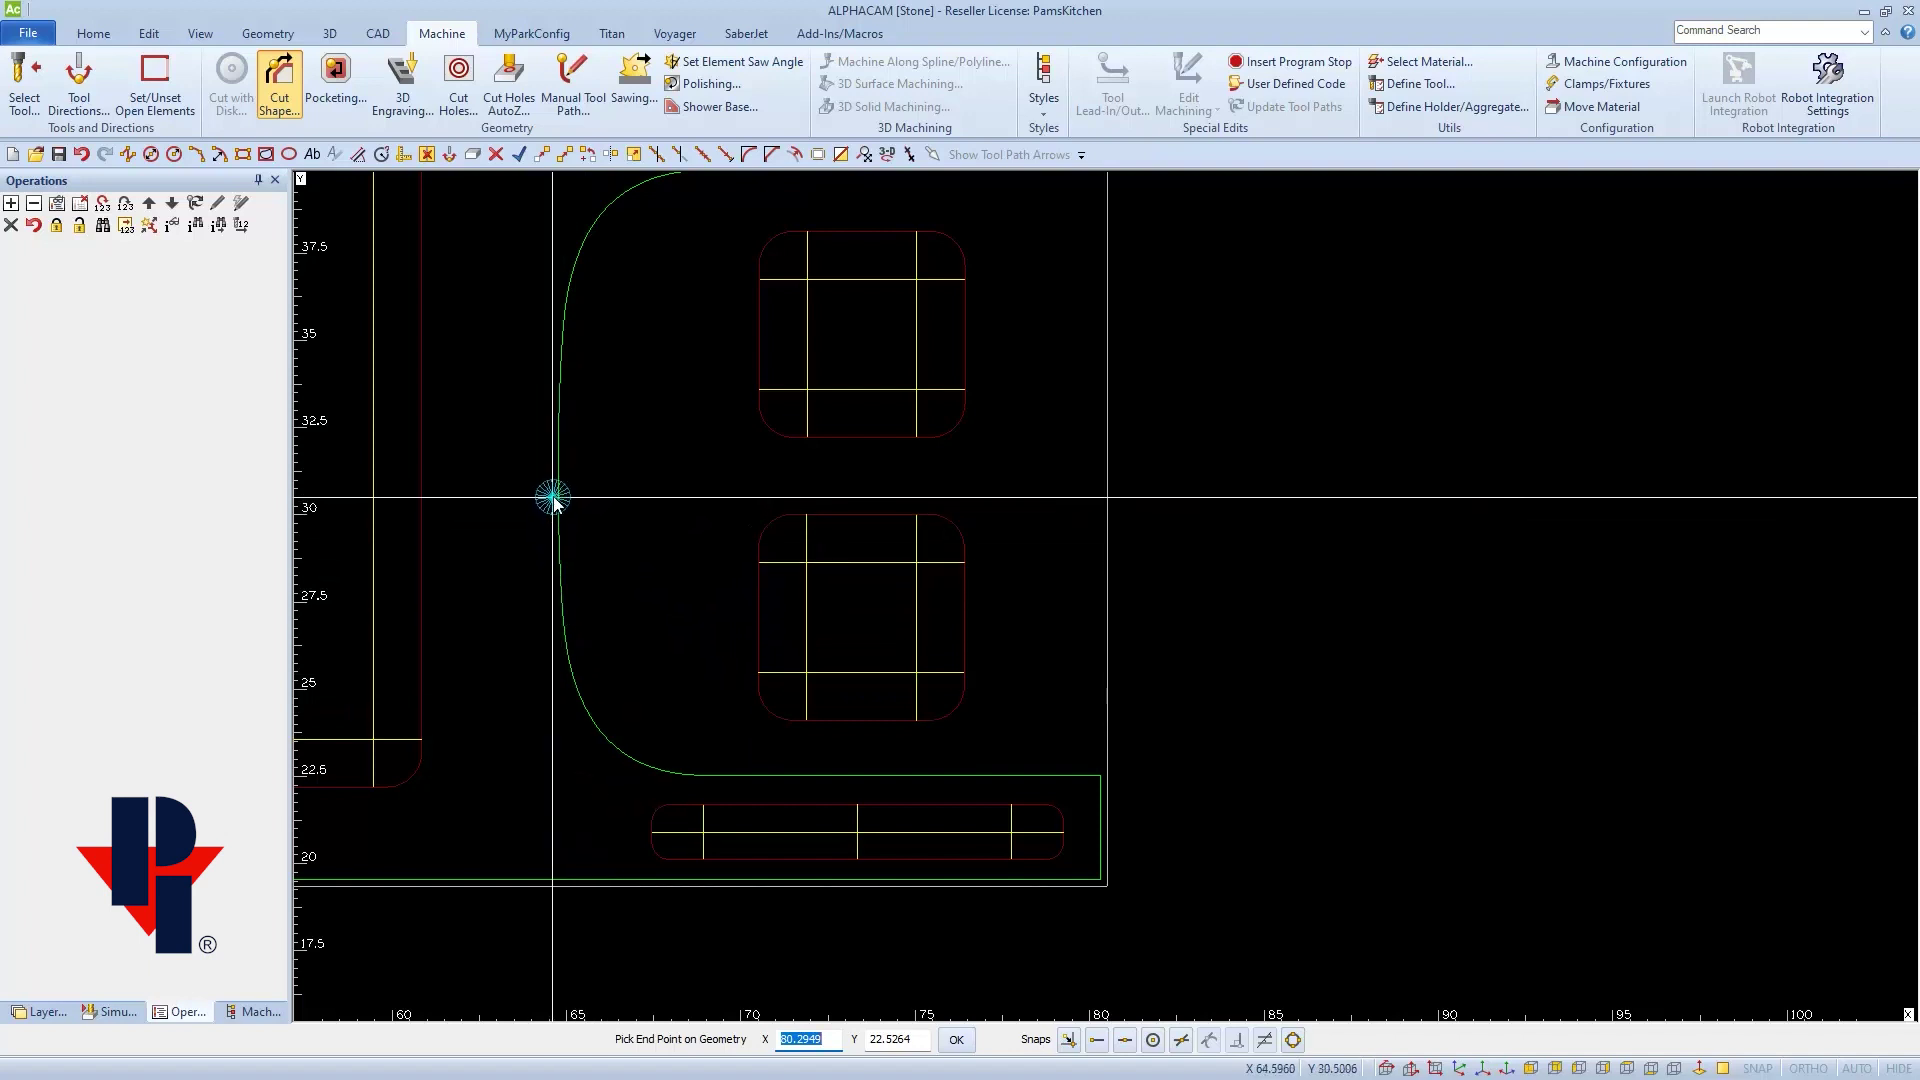
left_click(1099, 1040)
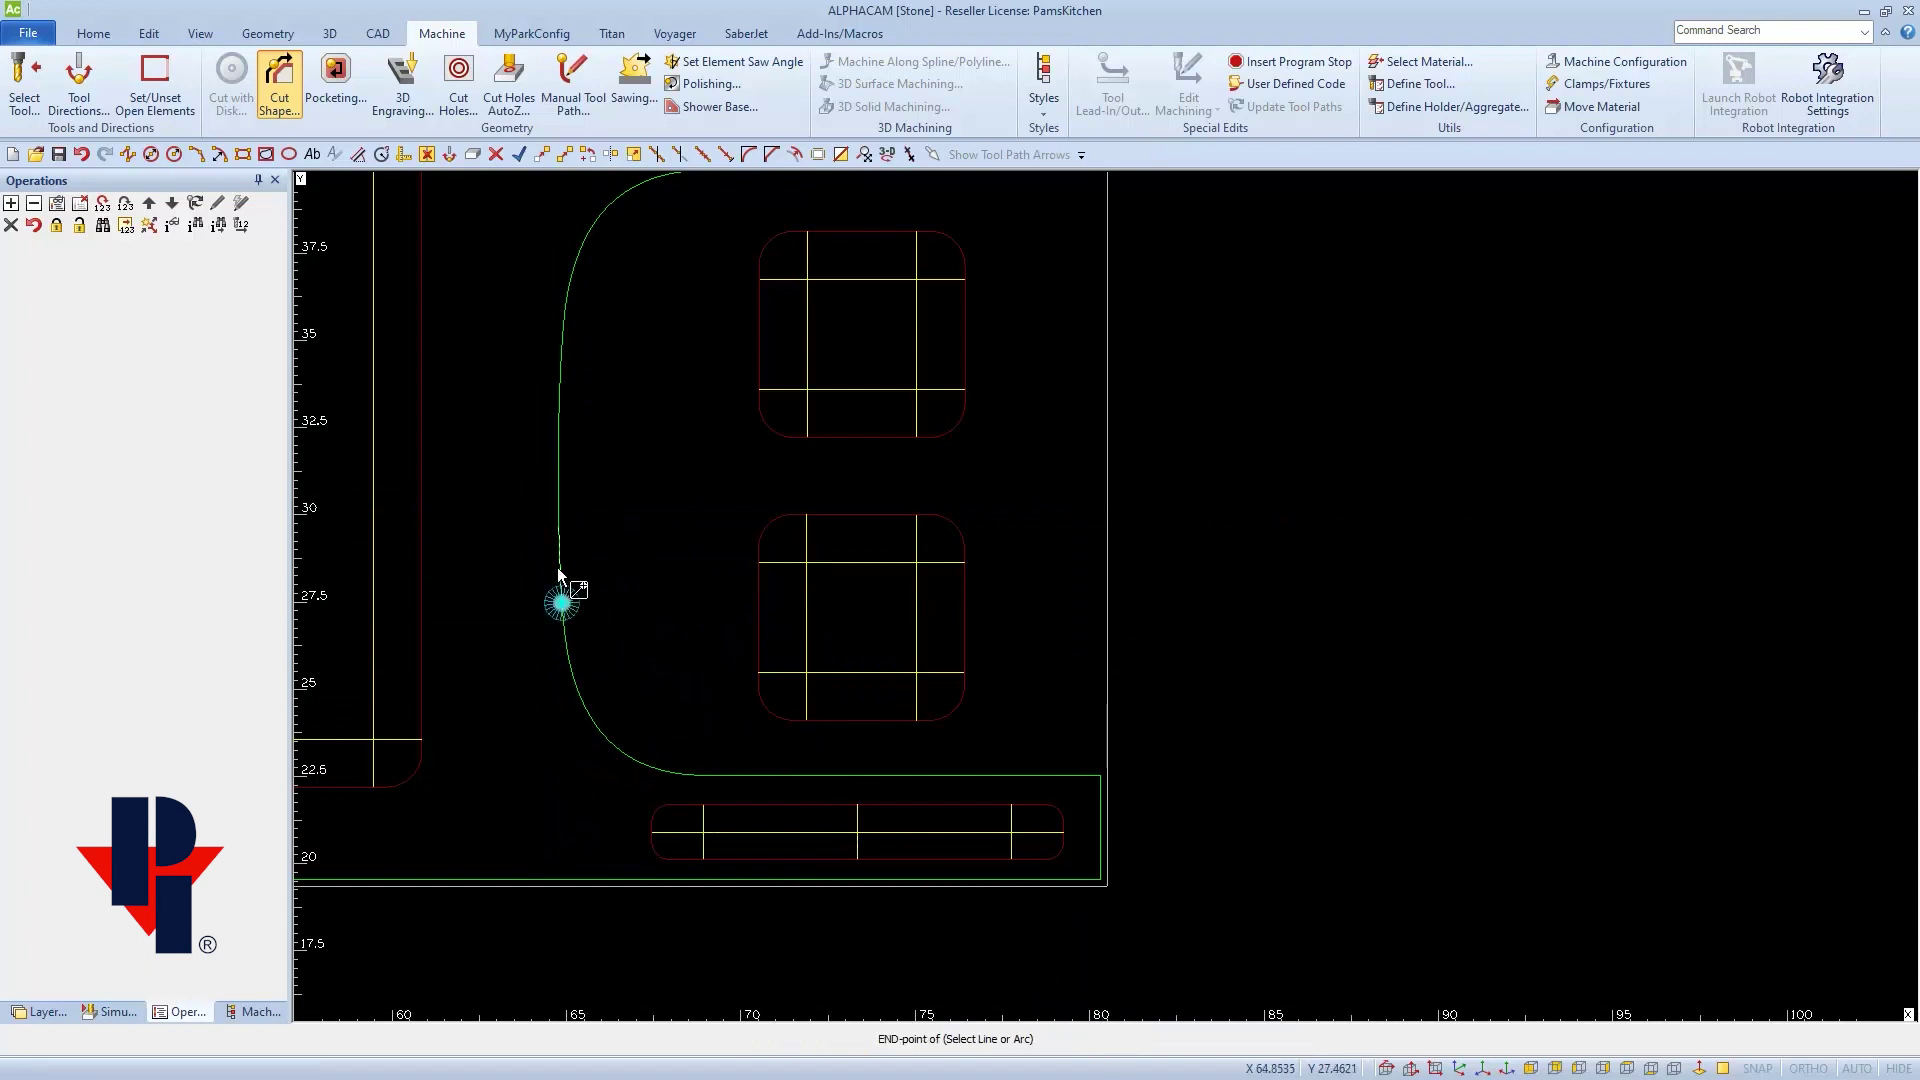
left_click(558, 524)
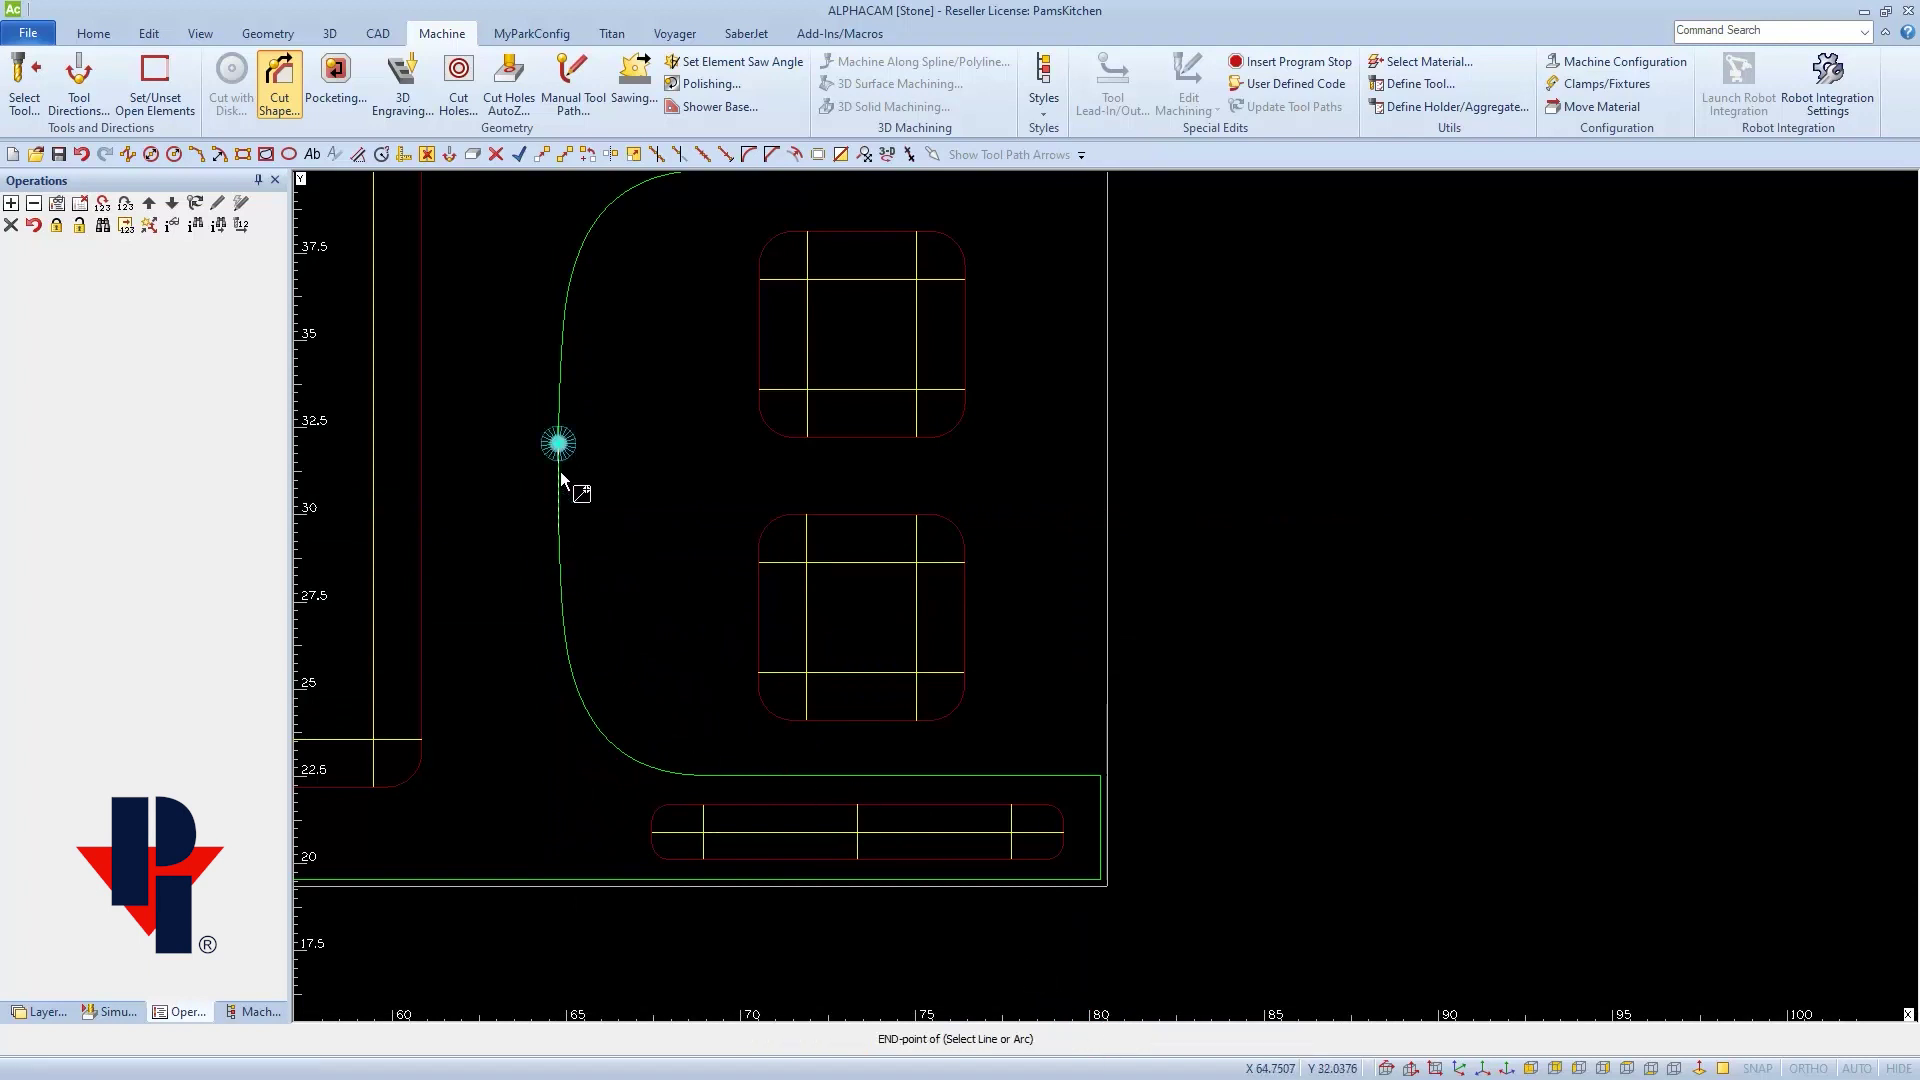
left_click(558, 517)
left_click(558, 443)
key("F7")
left_click(558, 484)
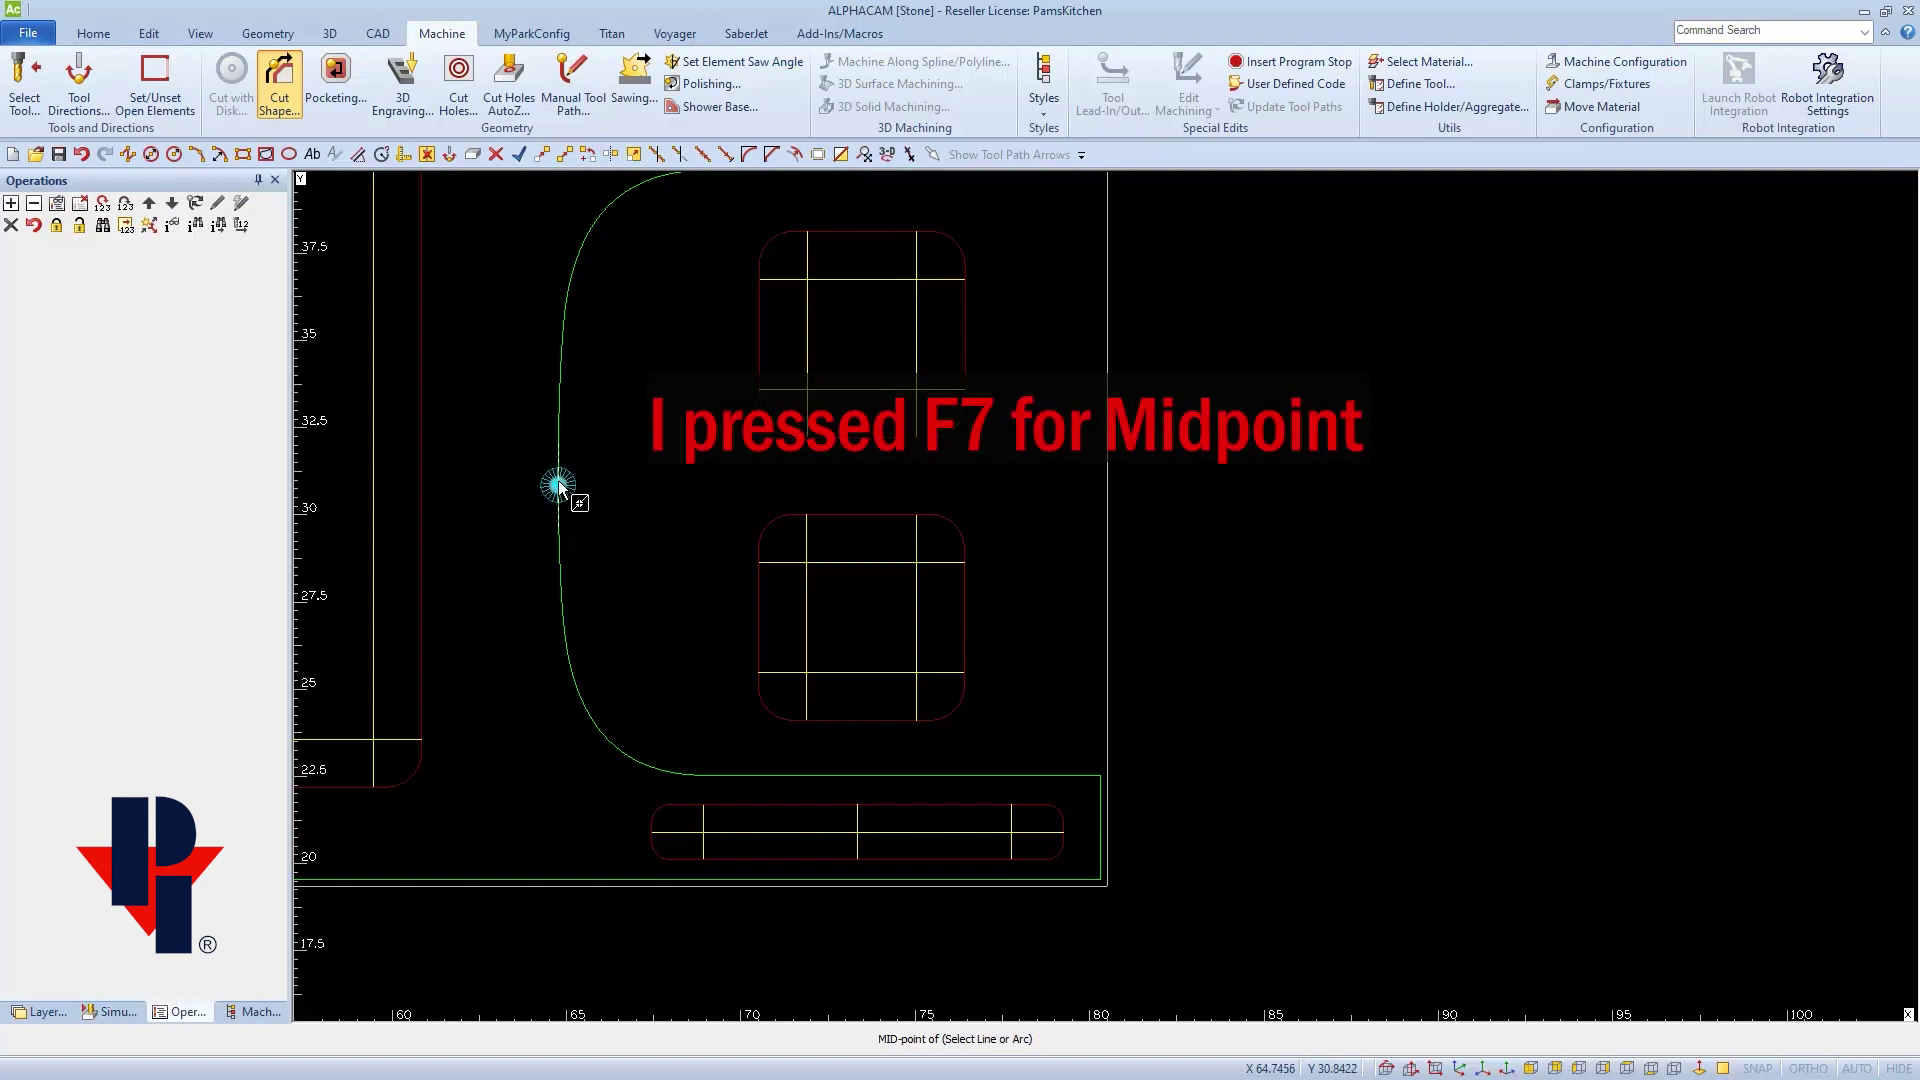
Step: End the first pass at the left edge's midpoint and switch to end-point snapping
left_click(558, 484)
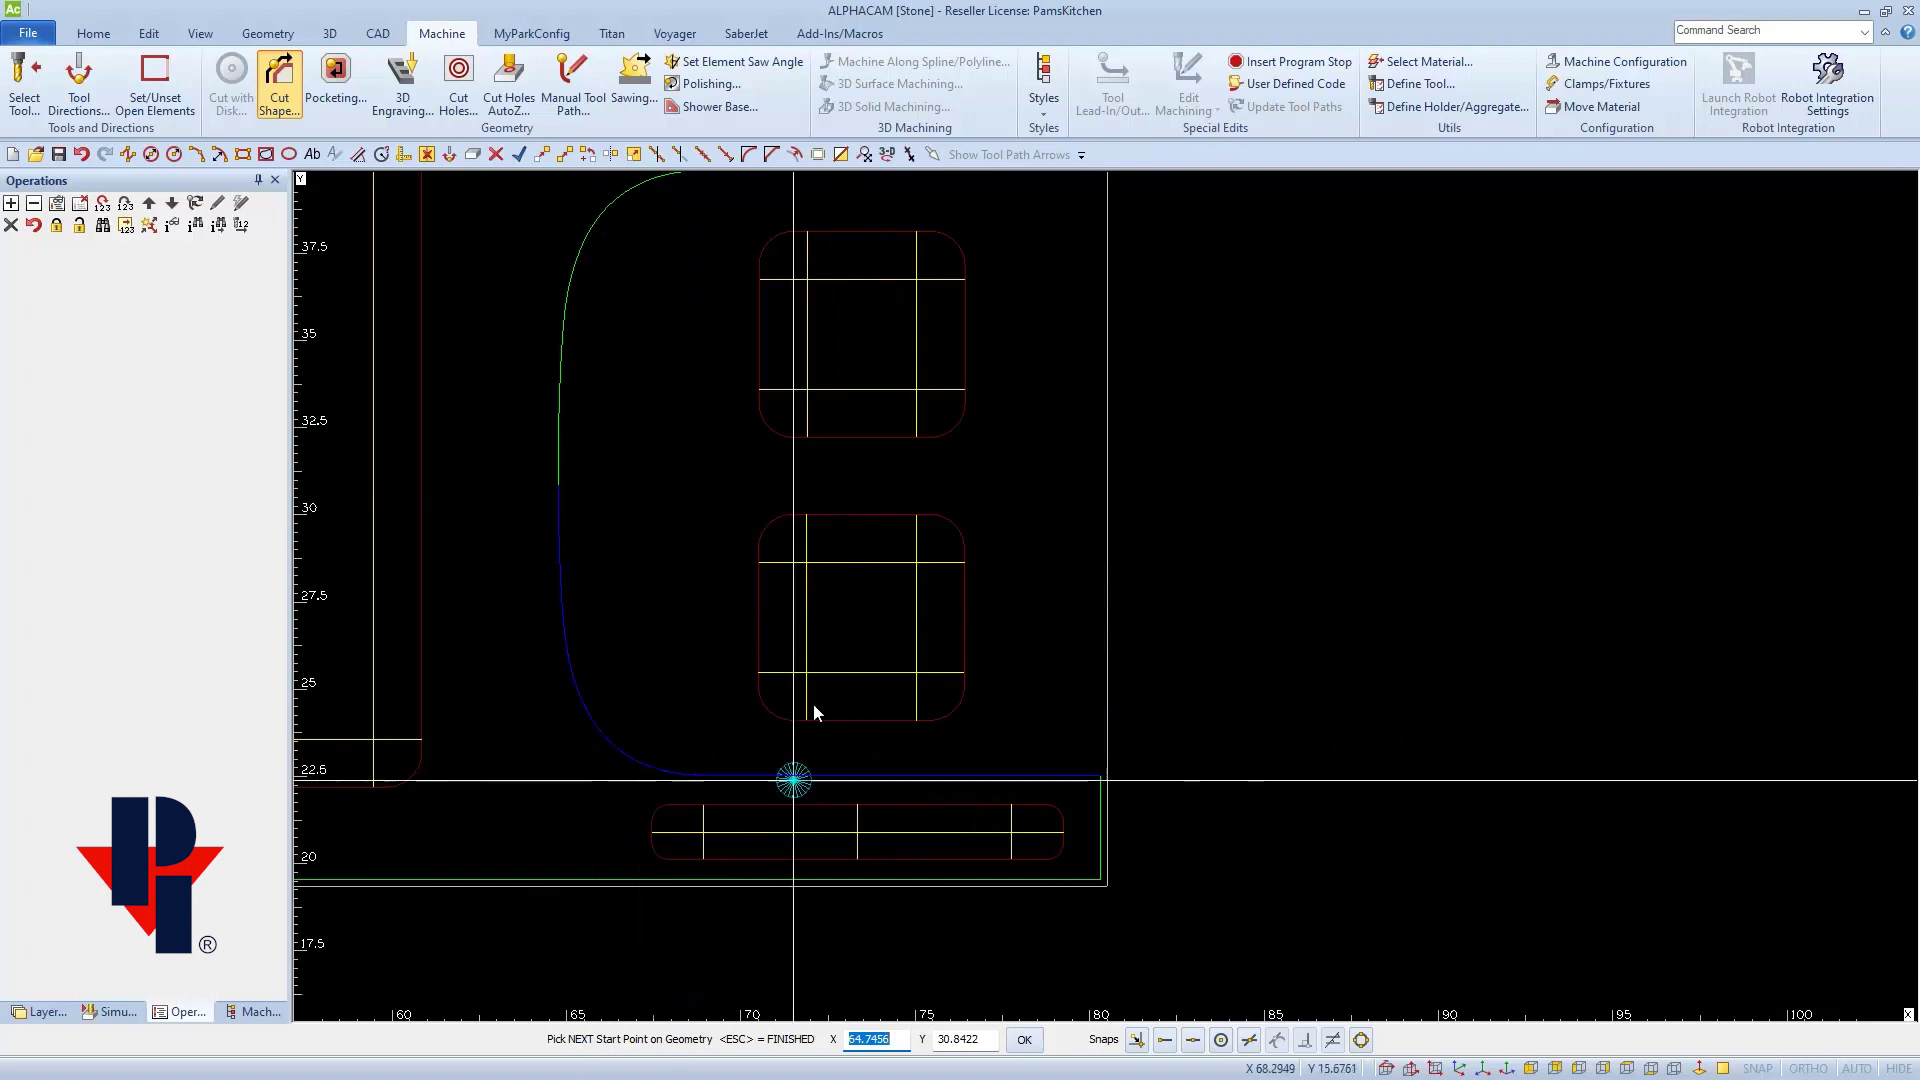
scroll(846, 598, "down", 2)
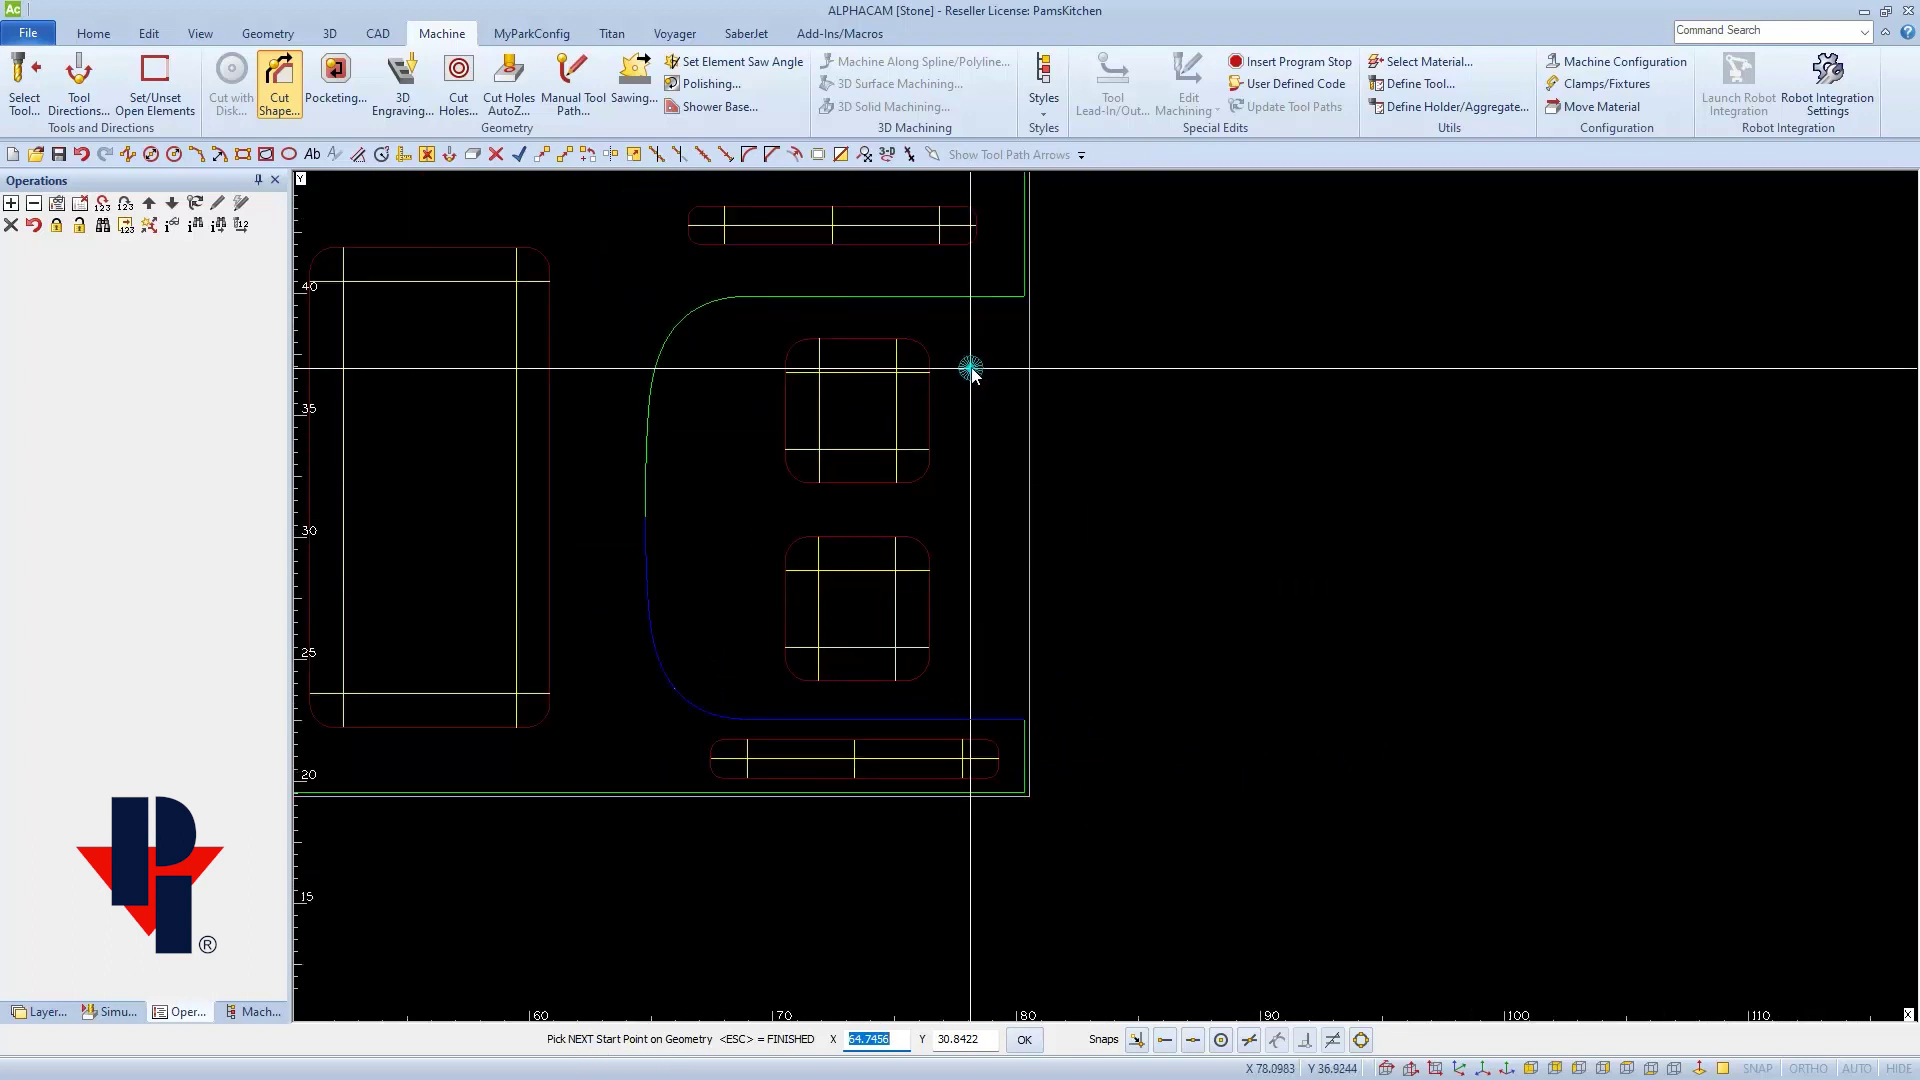
key("e")
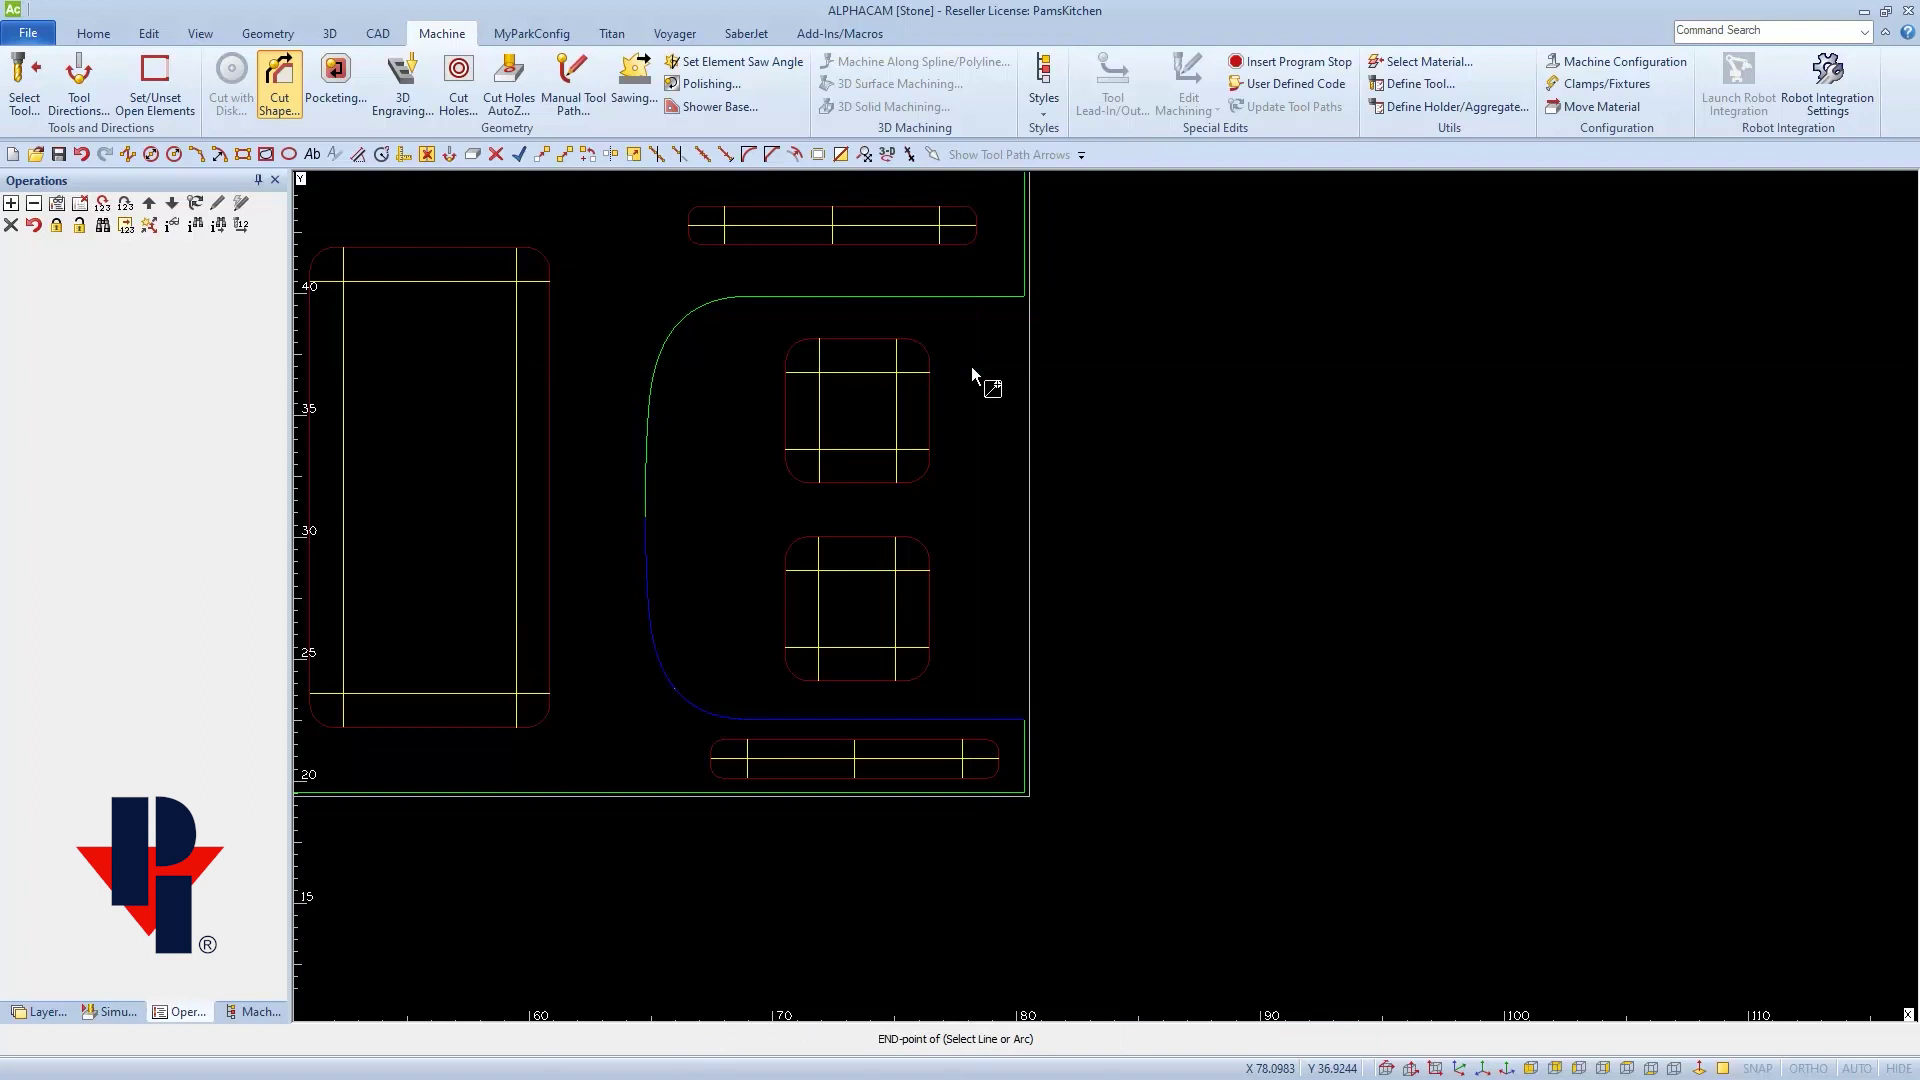
scroll(1006, 304, "up", 3)
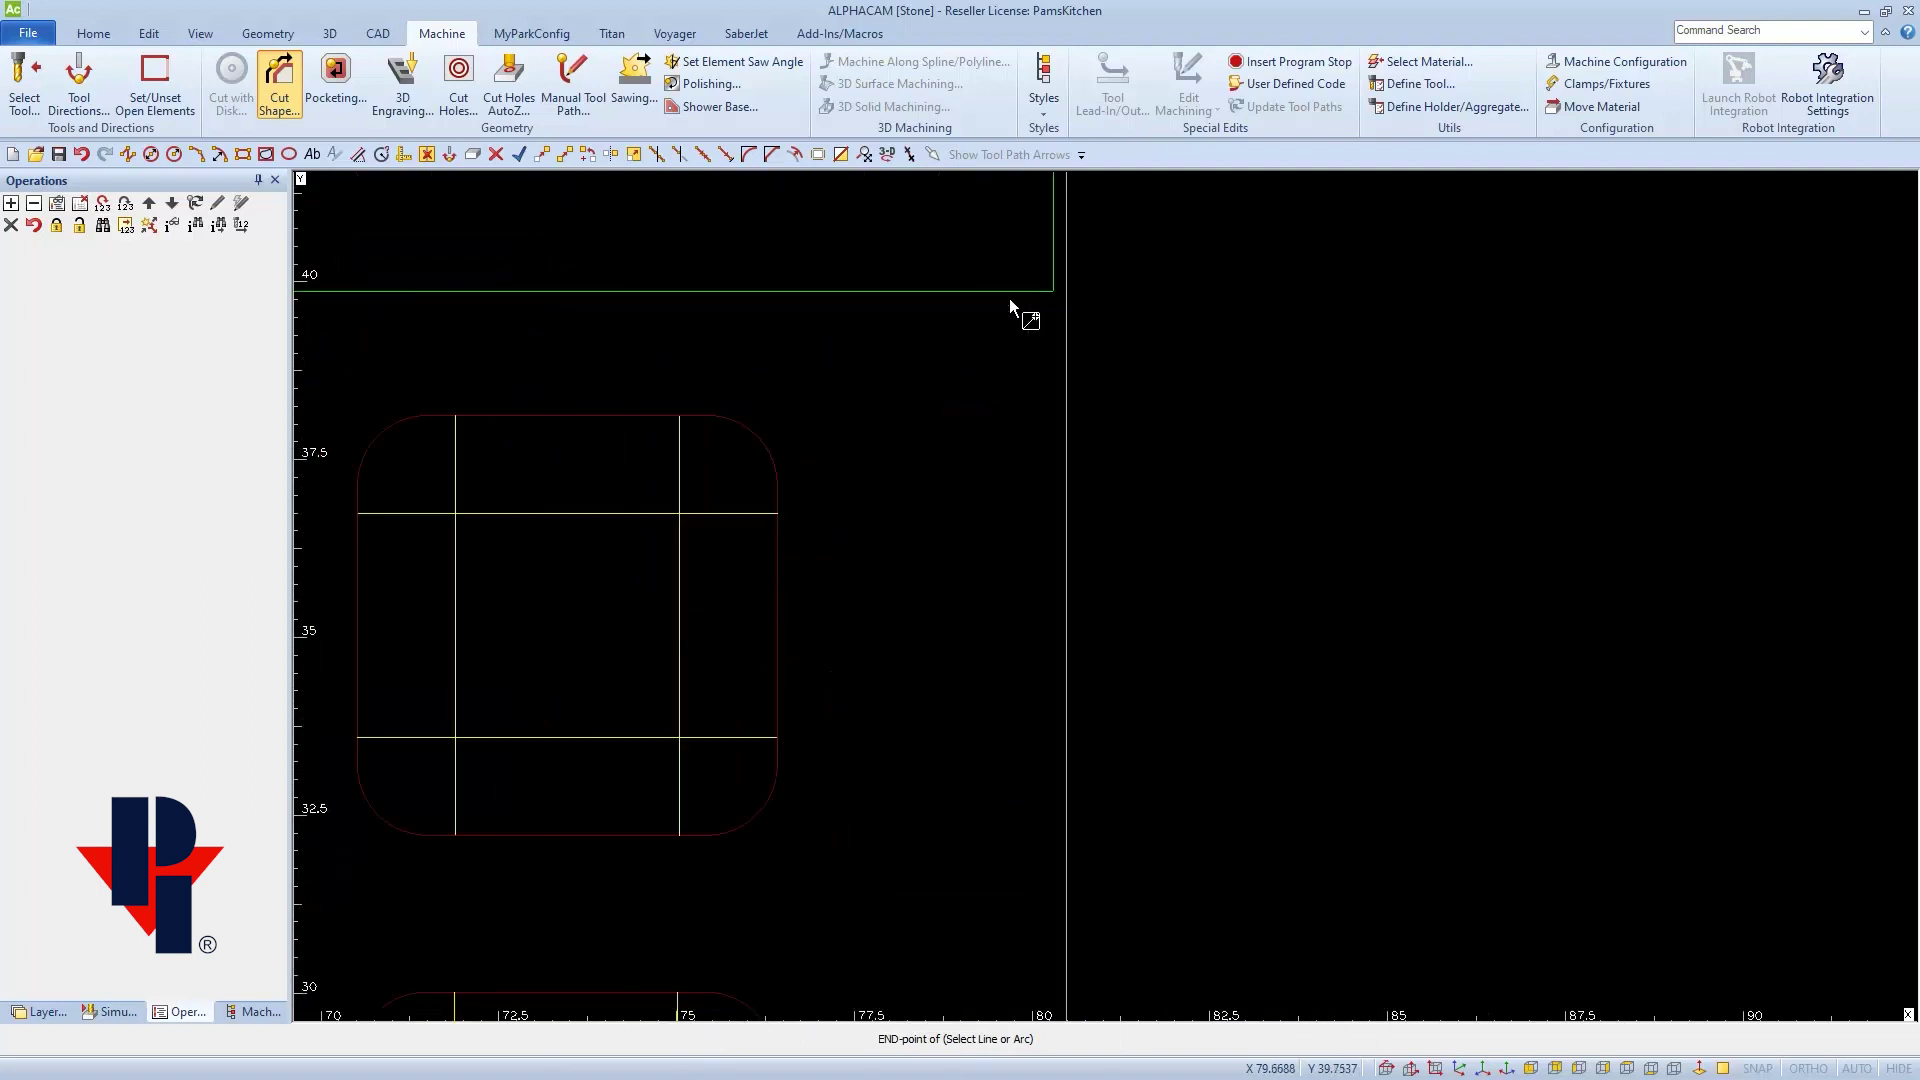
scroll(1008, 299, "up", 2)
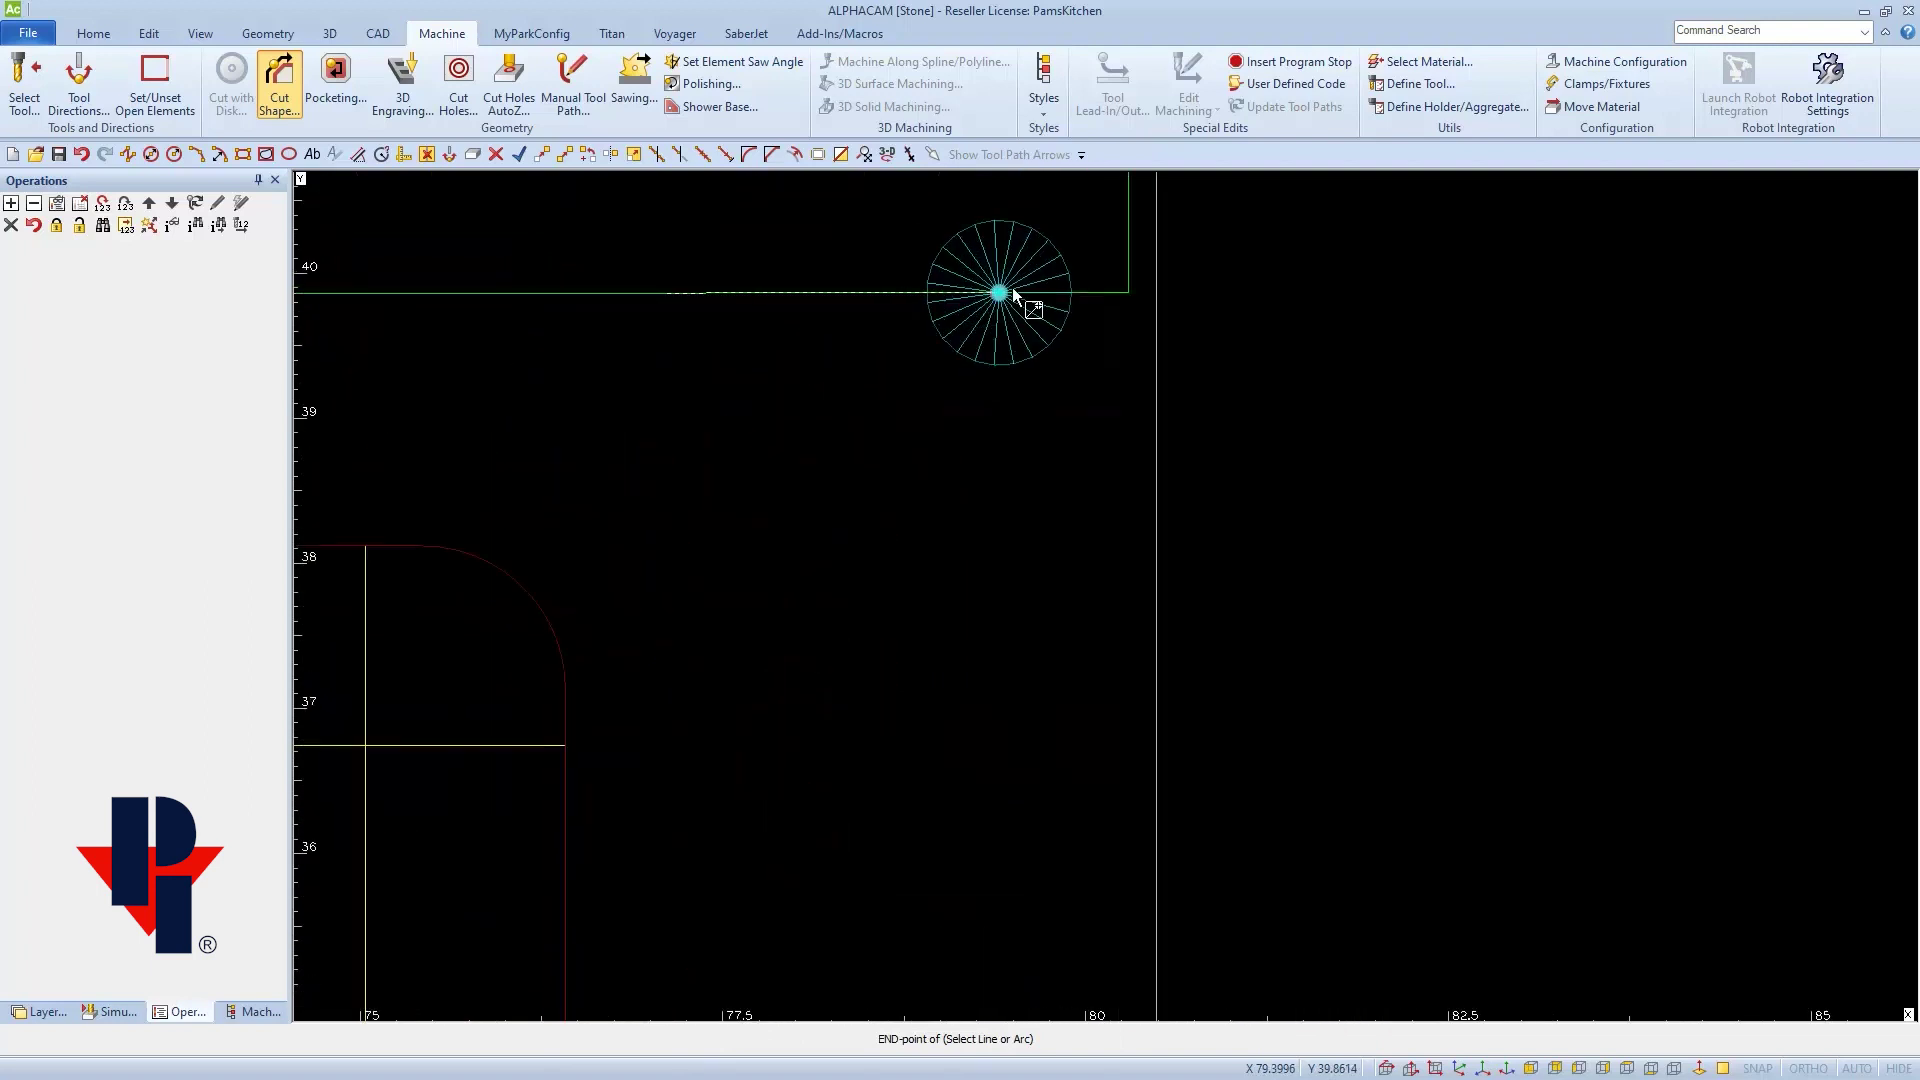
Step: Cut a second pass from the top corner end to the same midpoint and generate the toolpath
left_click(1120, 296)
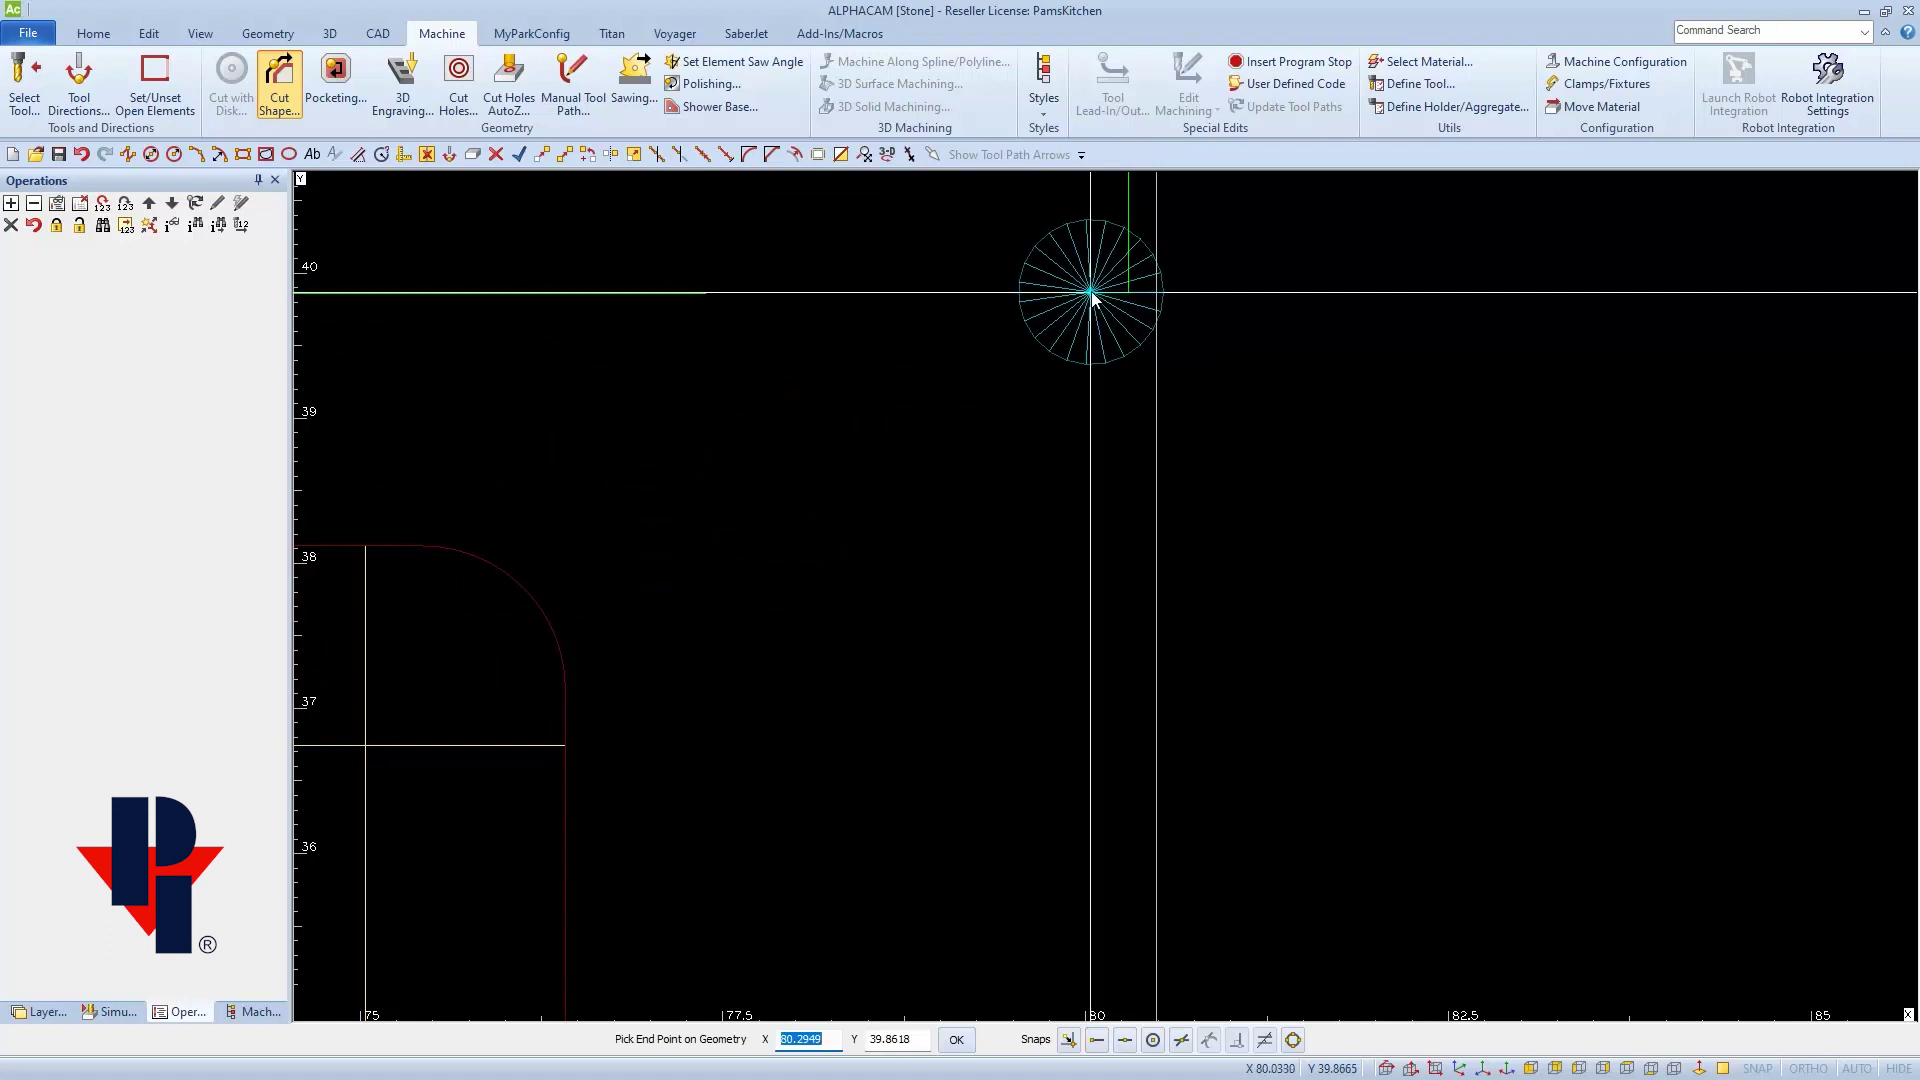
scroll(1091, 295, "down", 5)
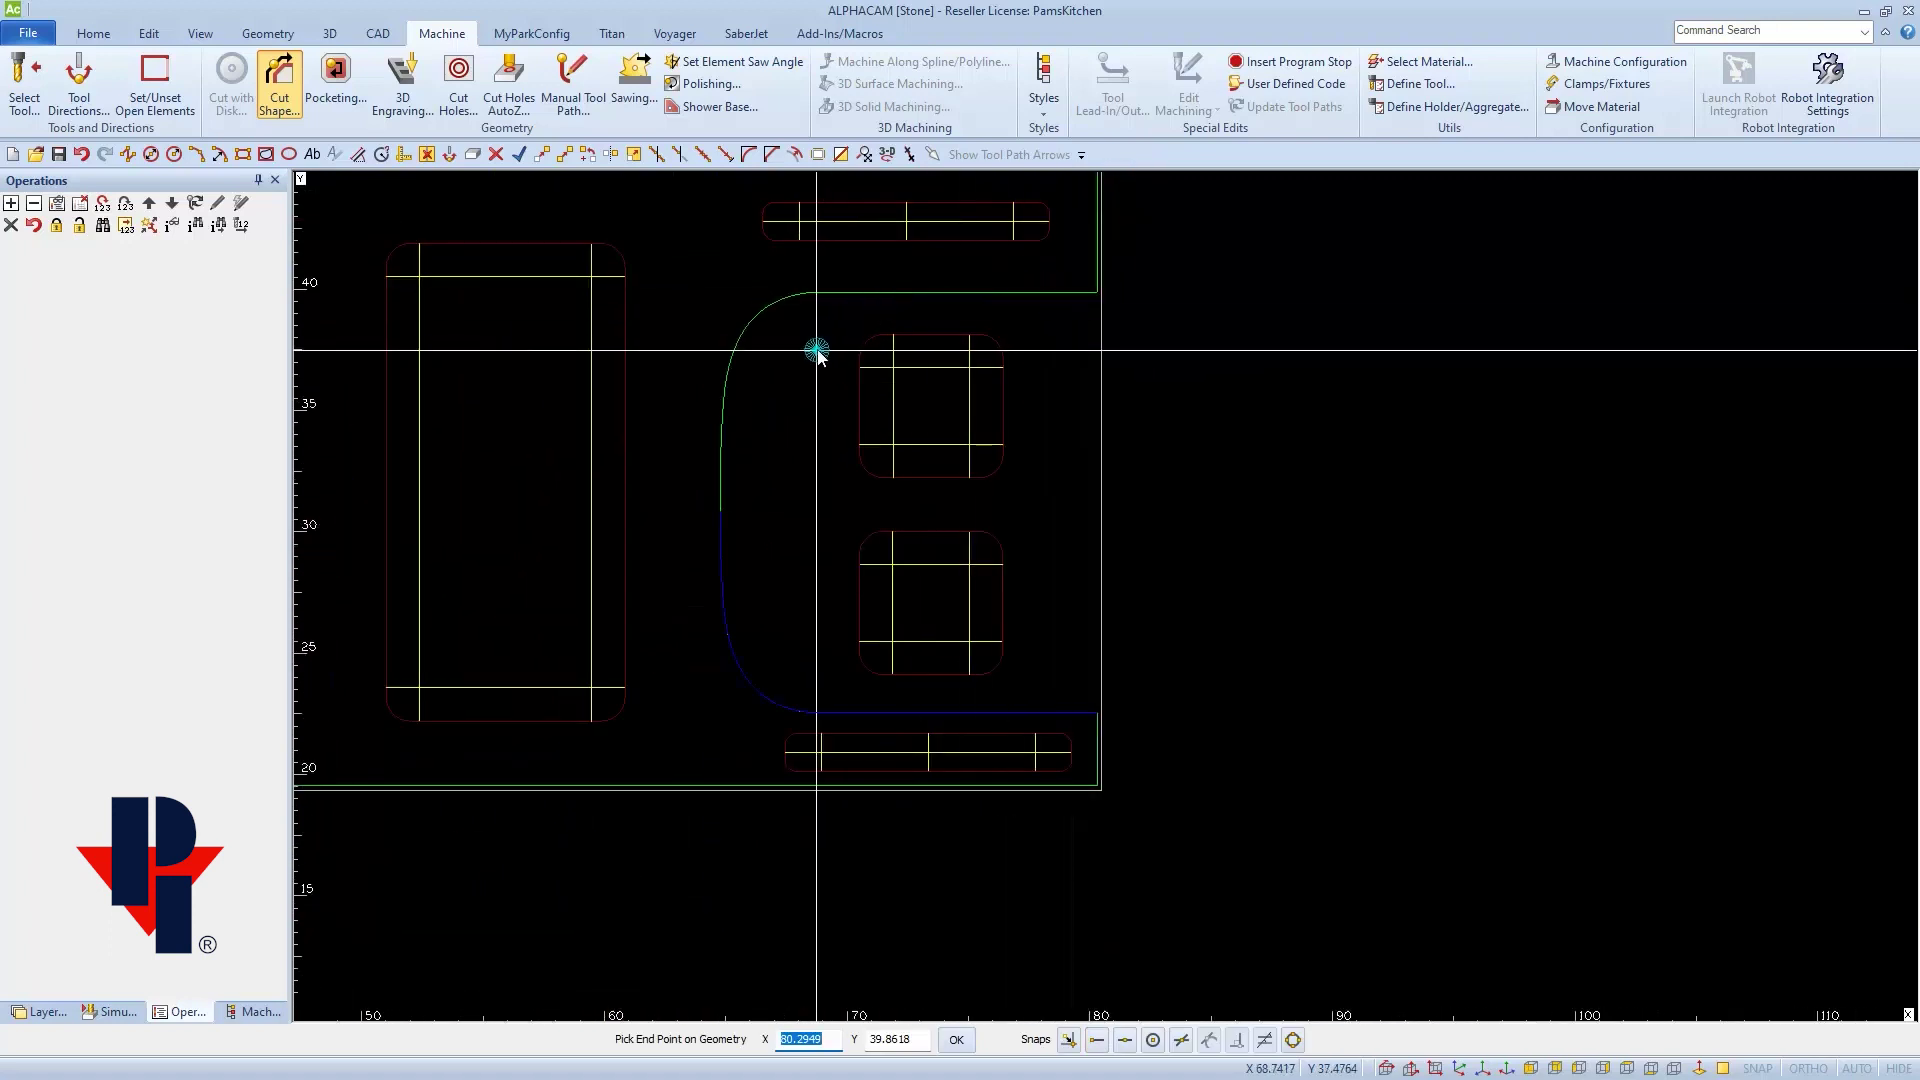
key("m")
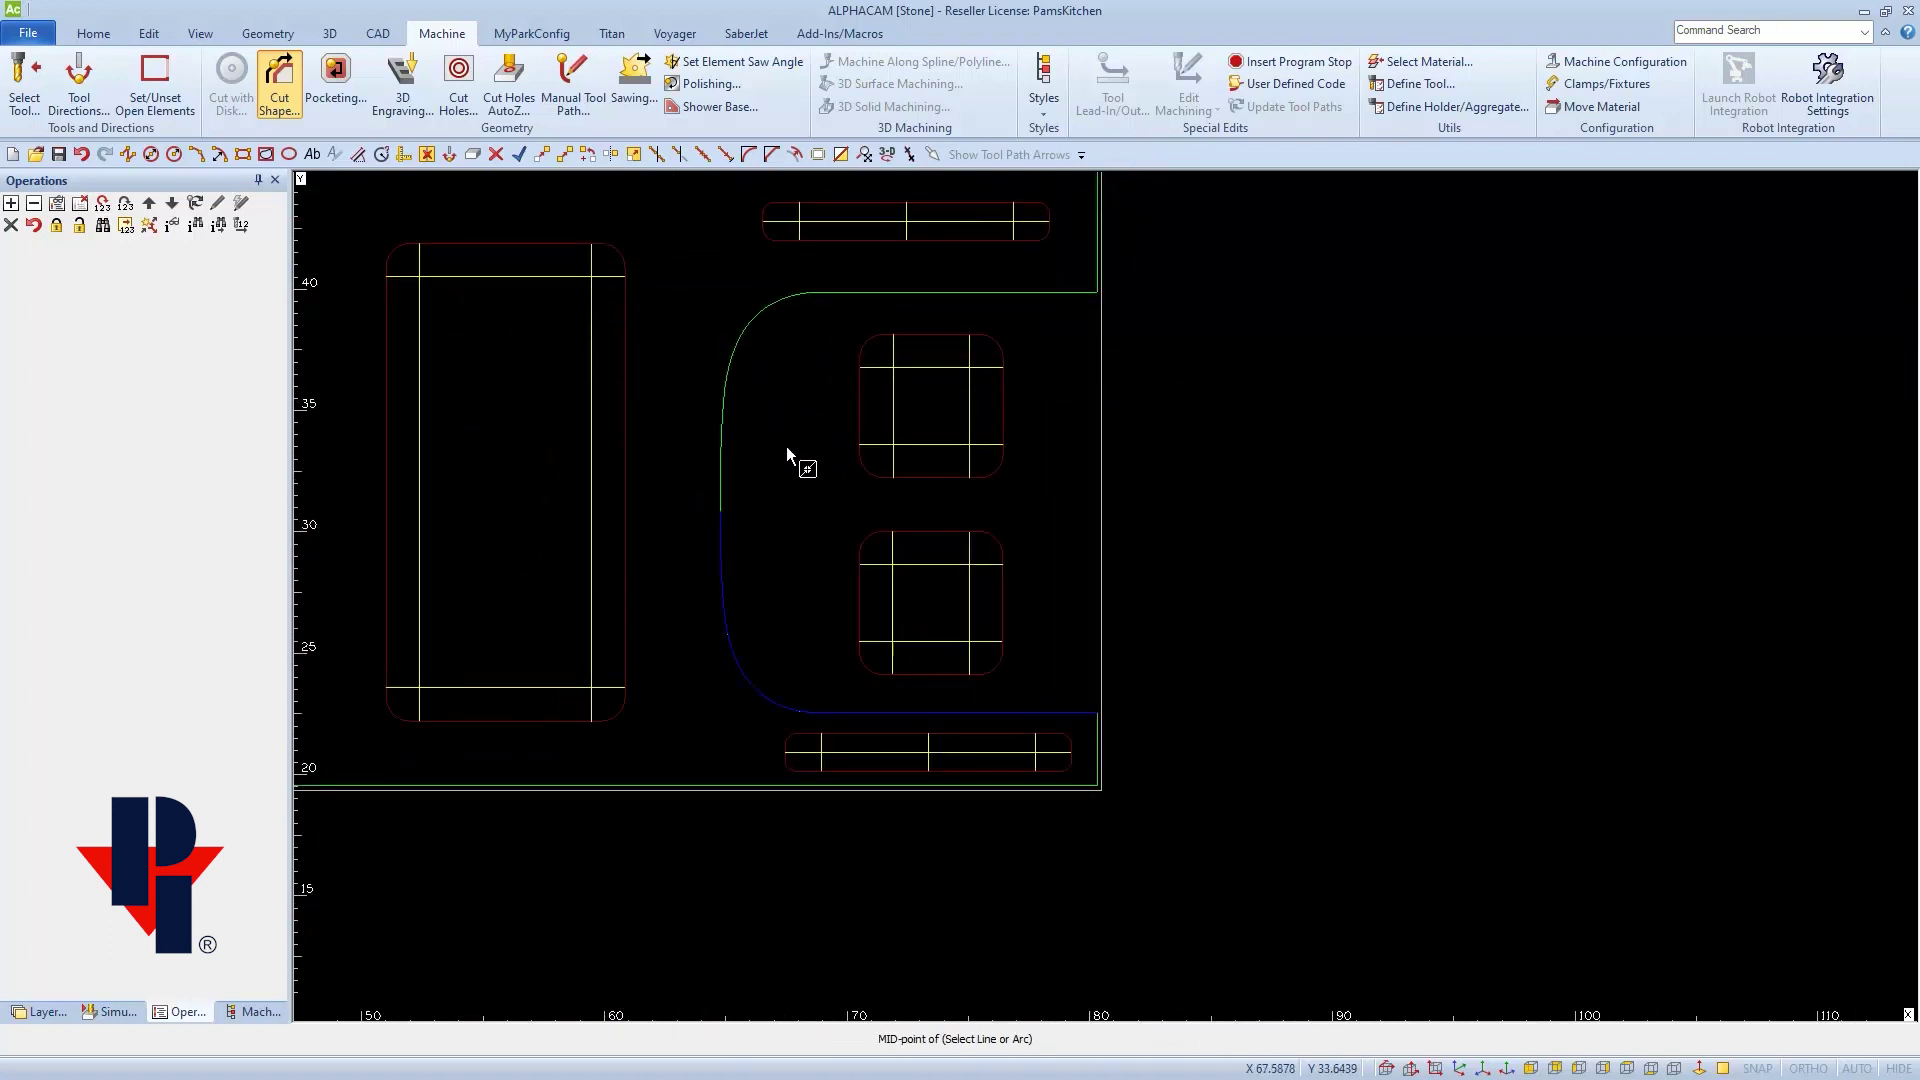
scroll(741, 512, "up", 3)
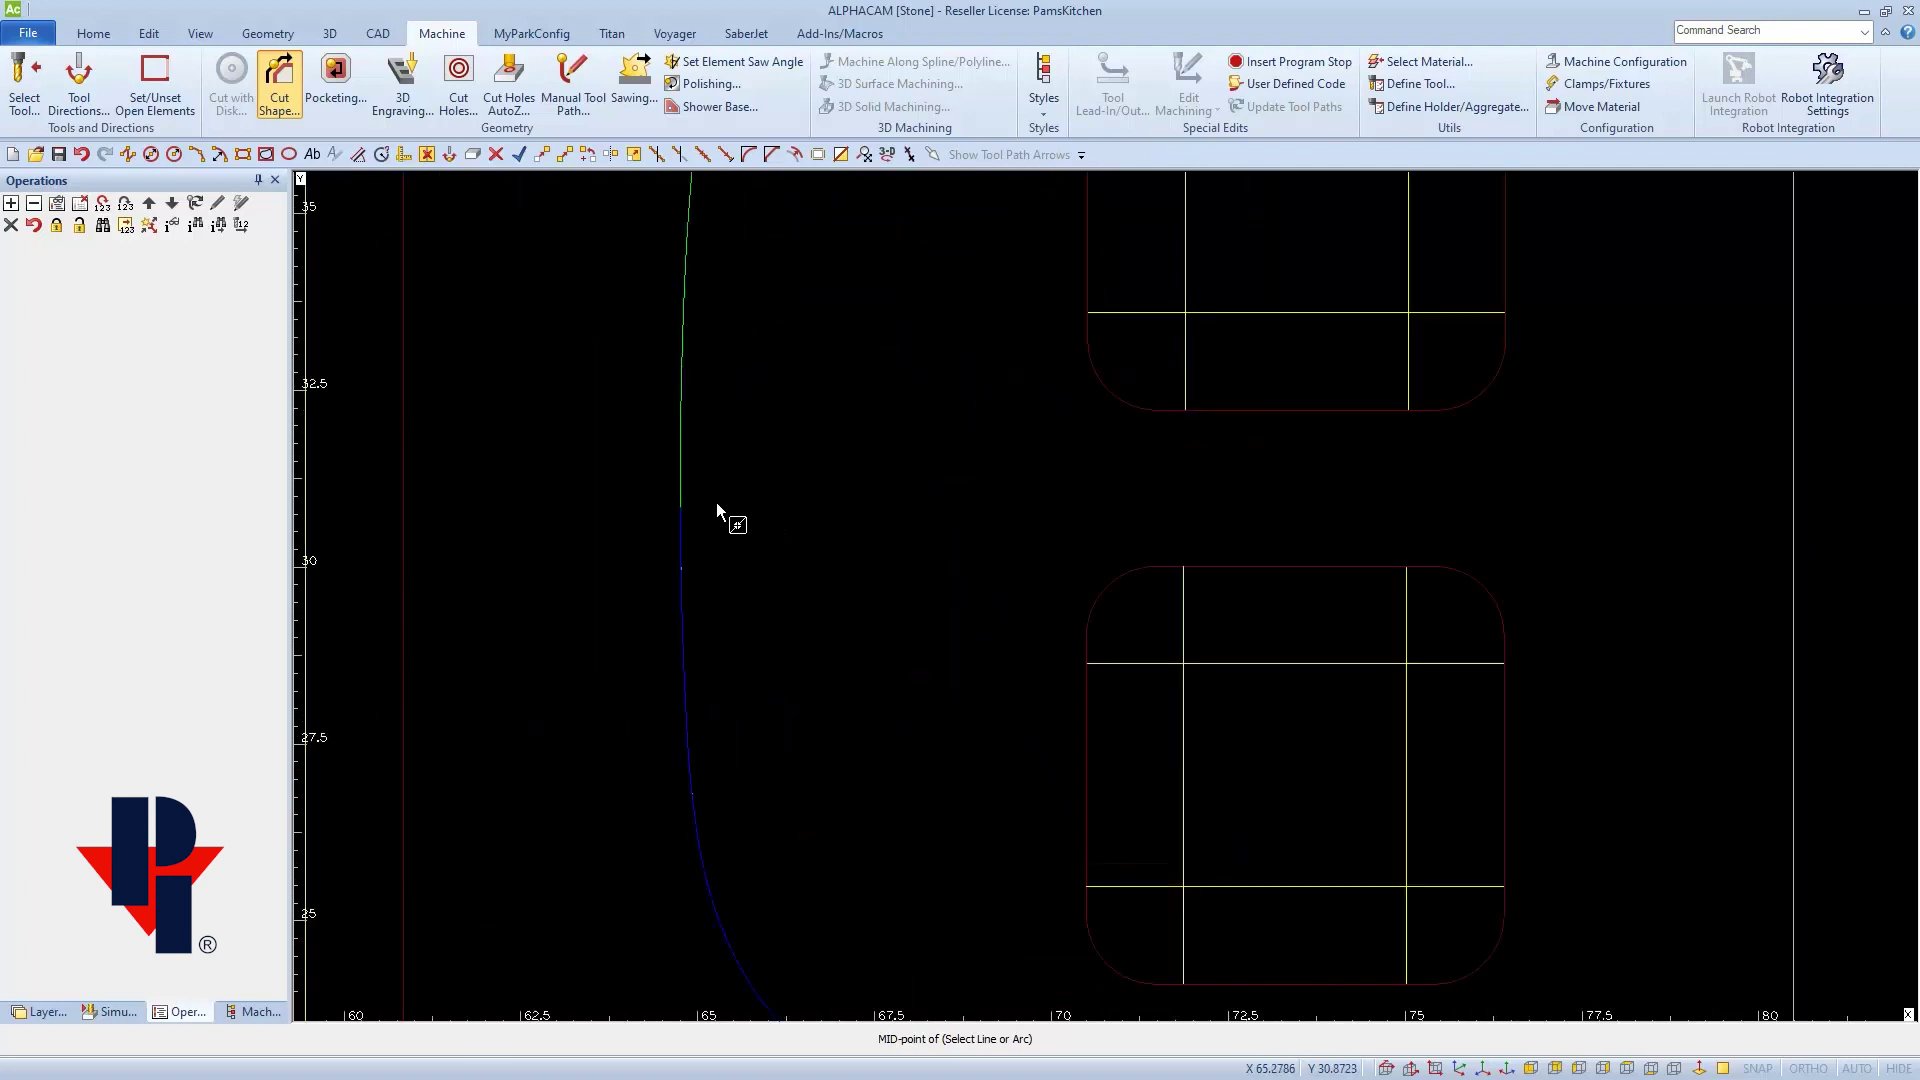
left_click(681, 508)
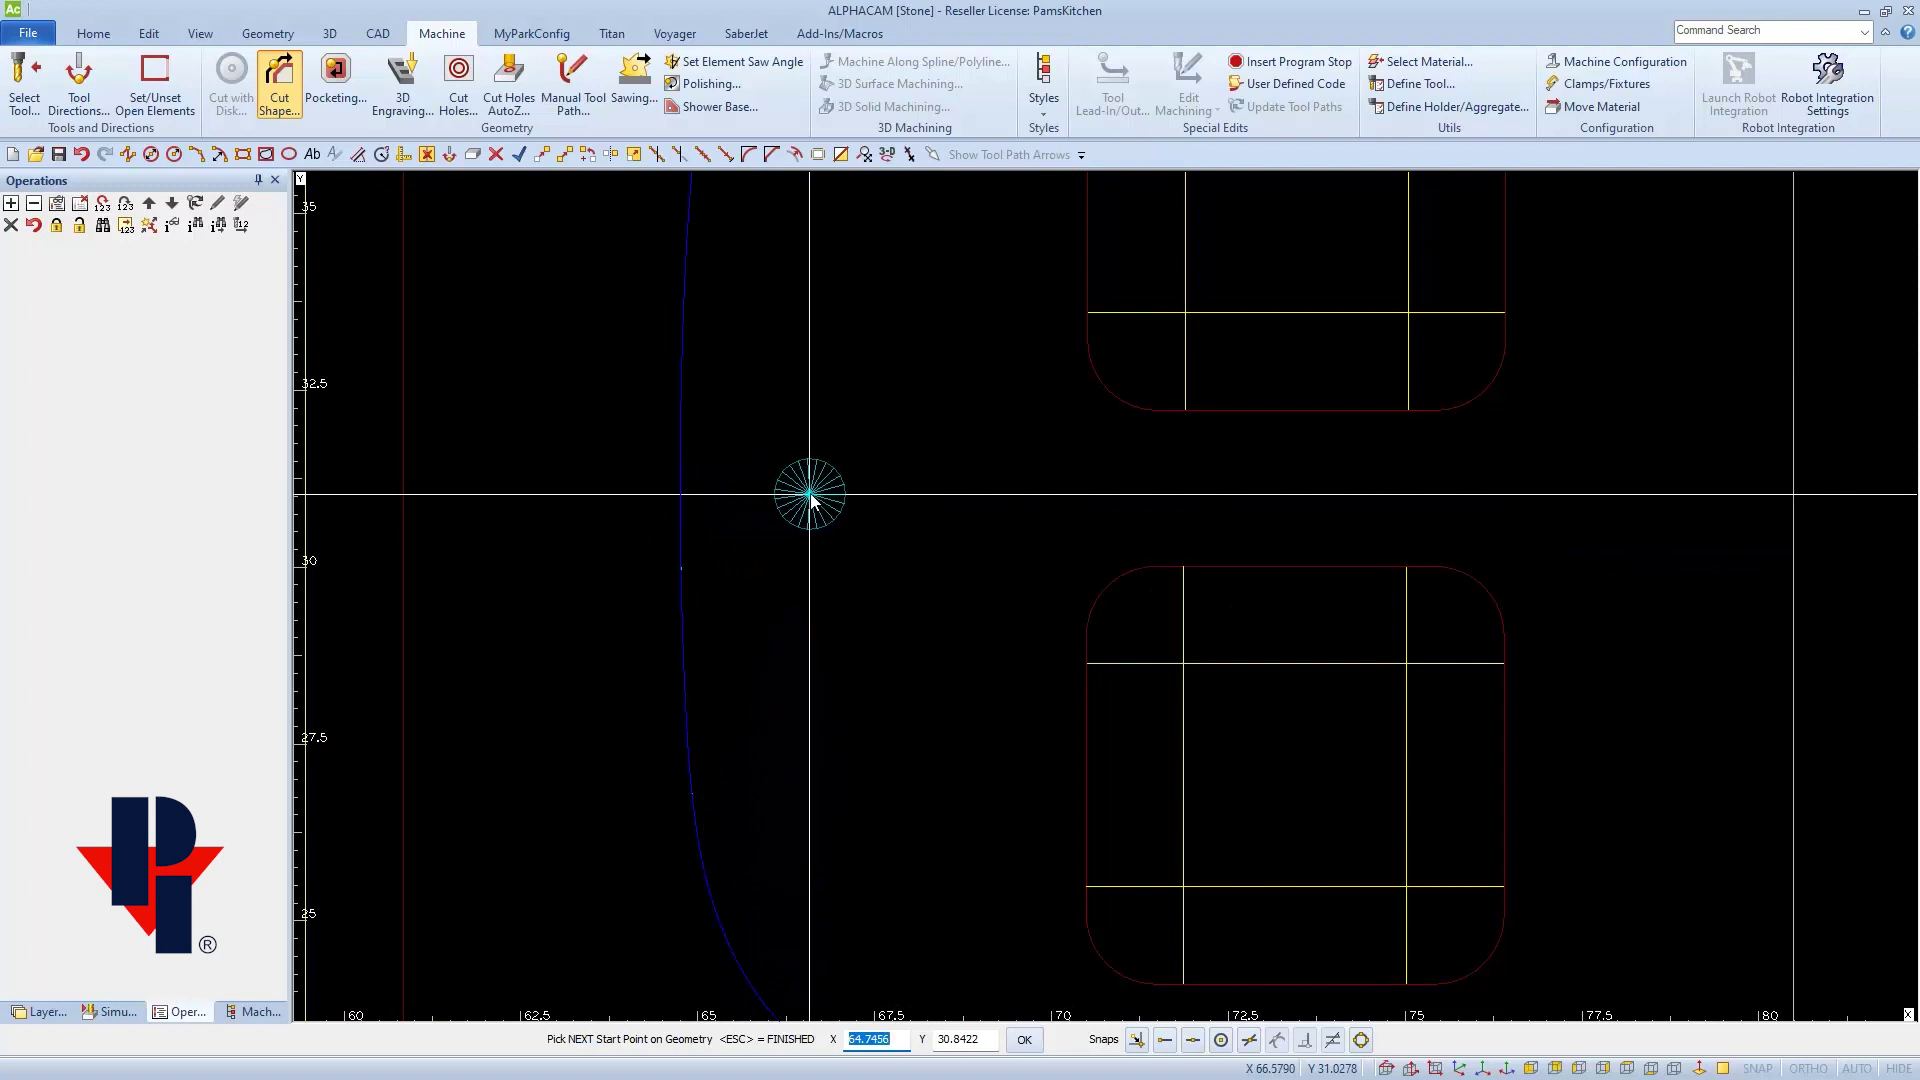
key("Escape")
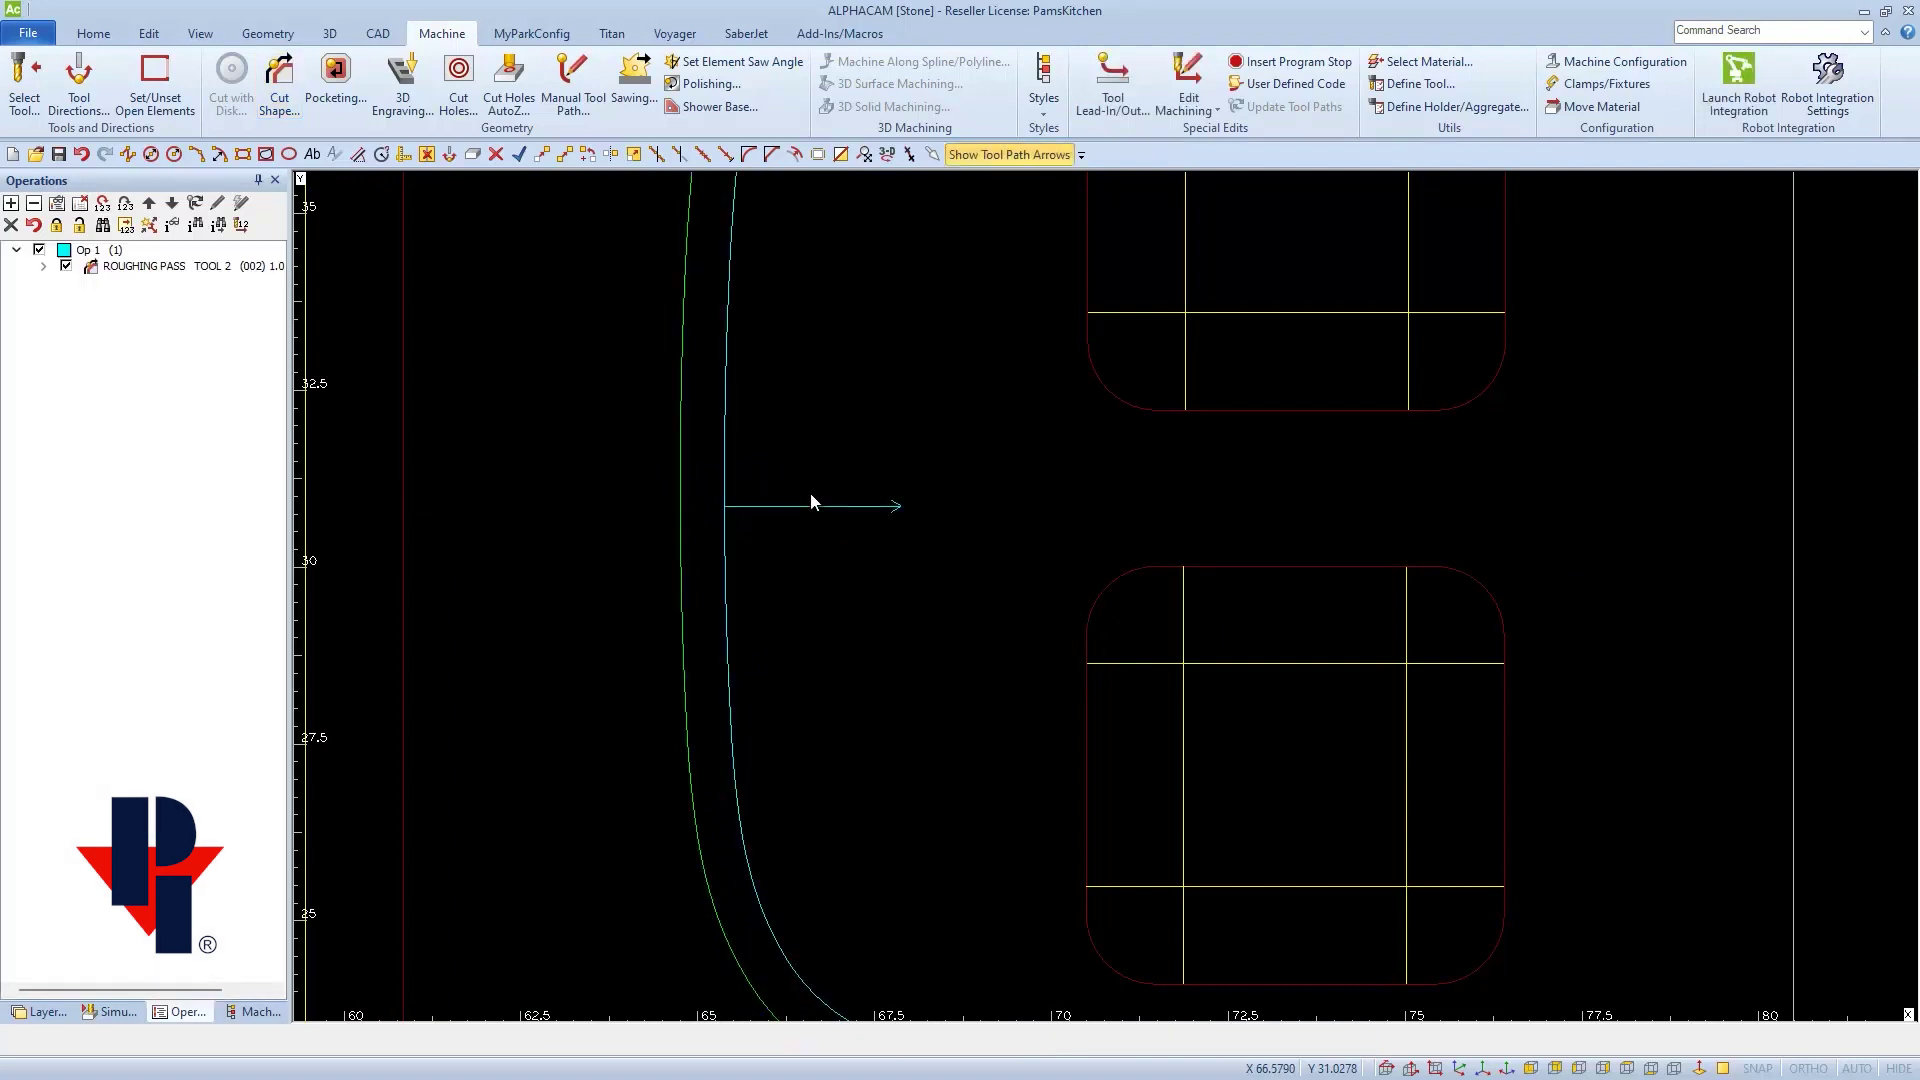
scroll(811, 501, "down", 5)
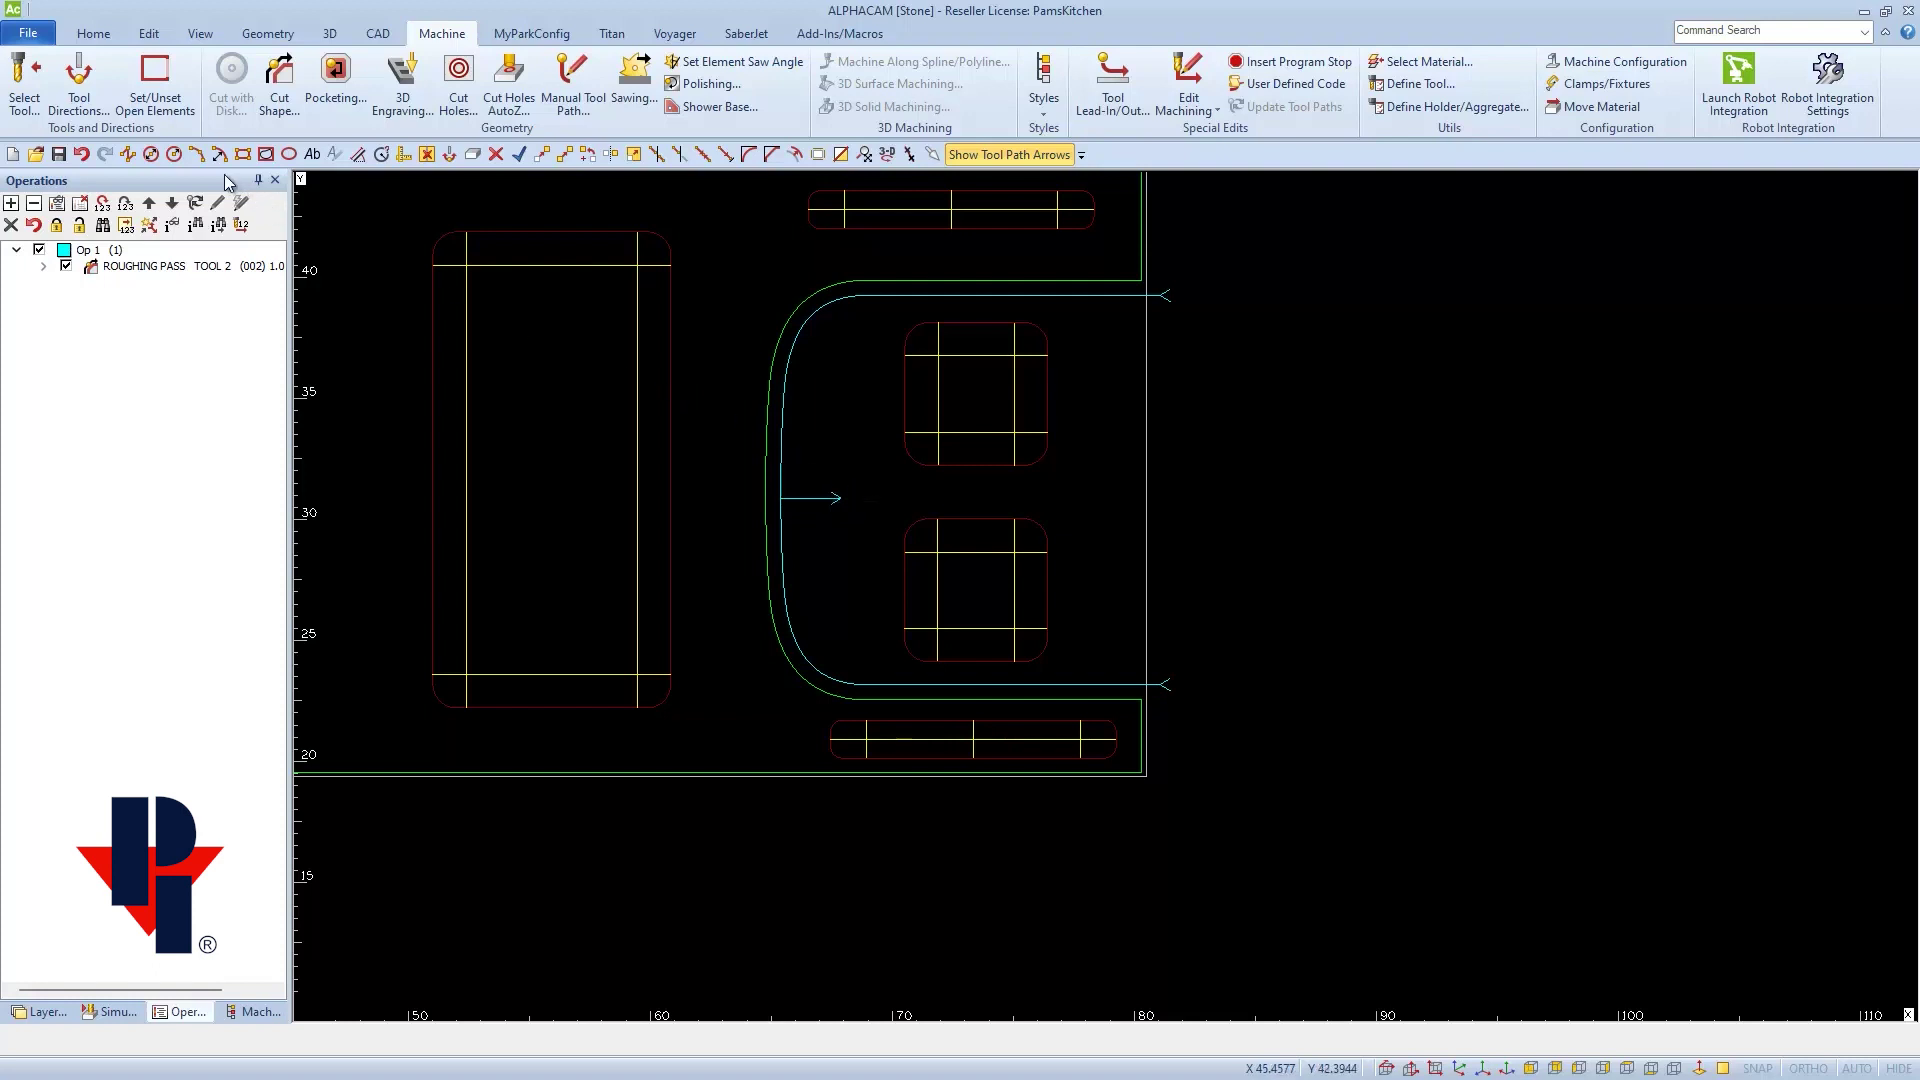
left_click(152, 156)
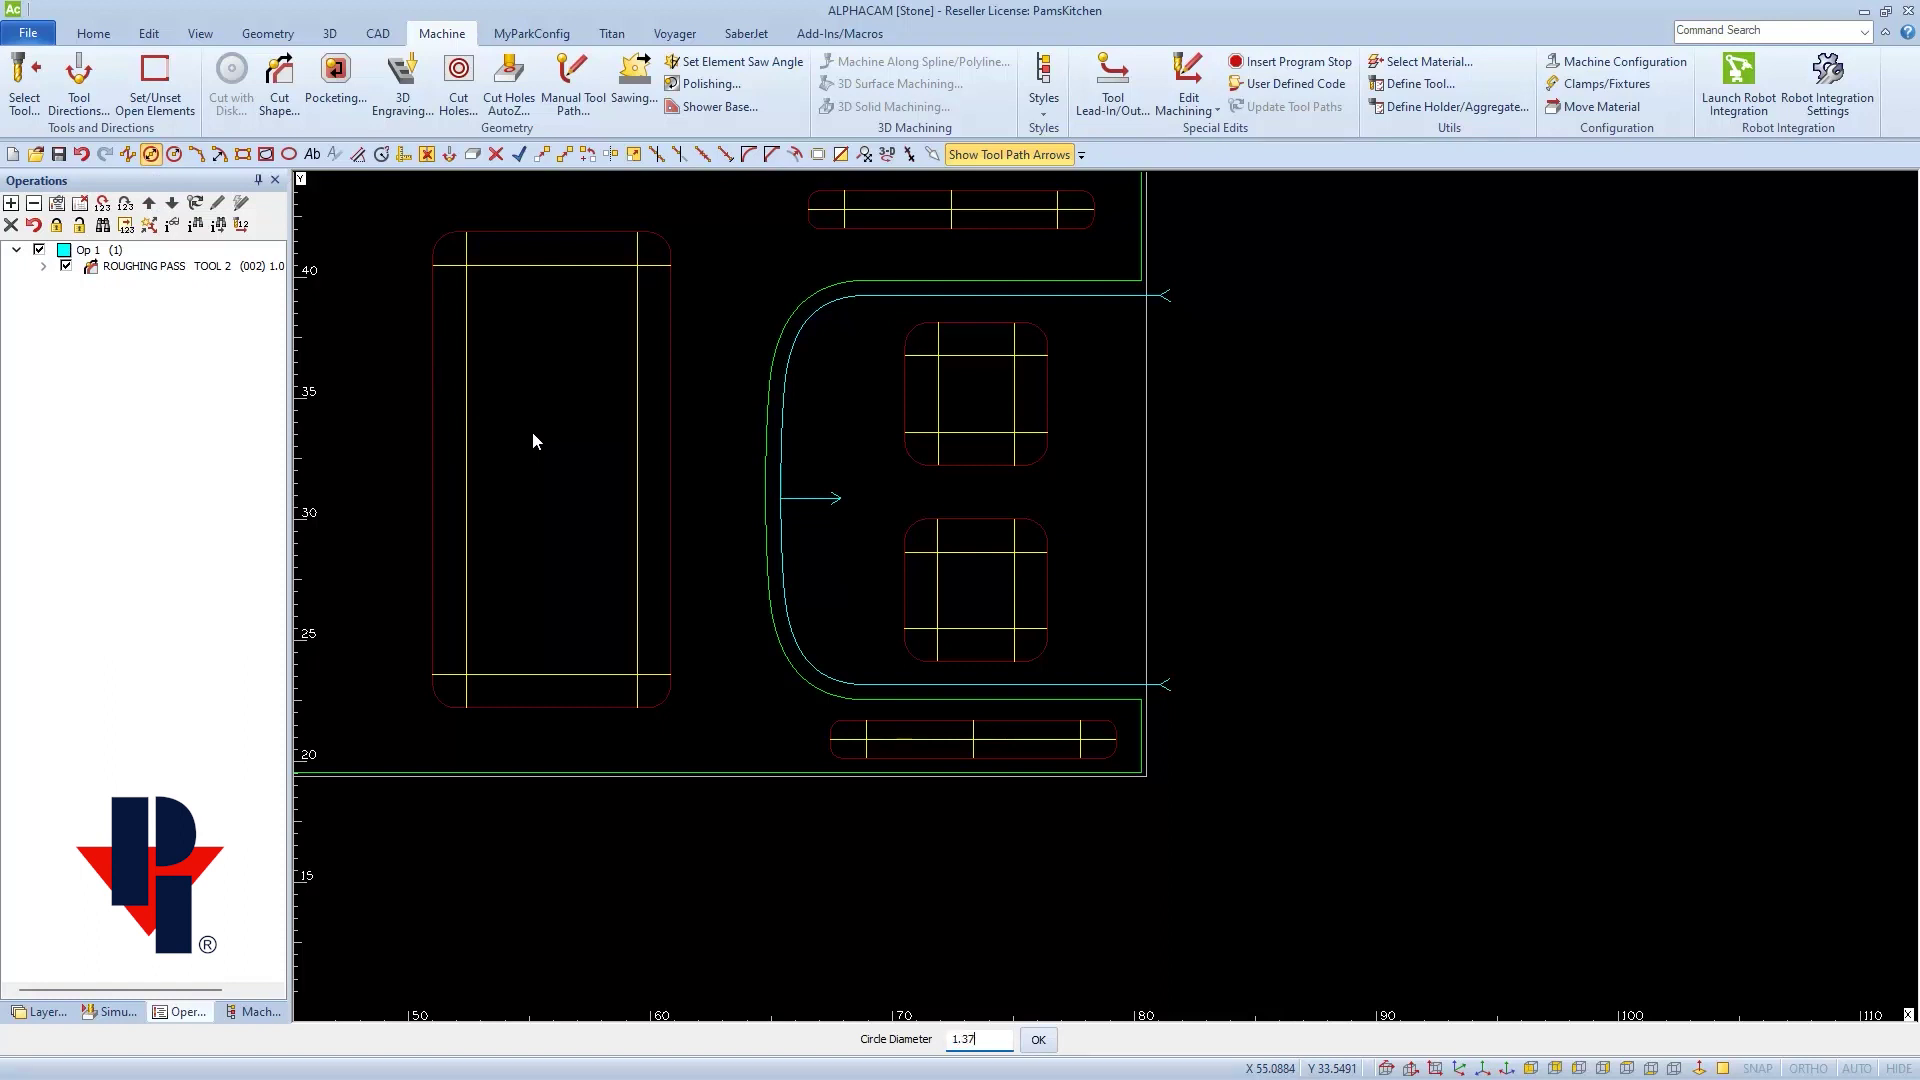
key("Return")
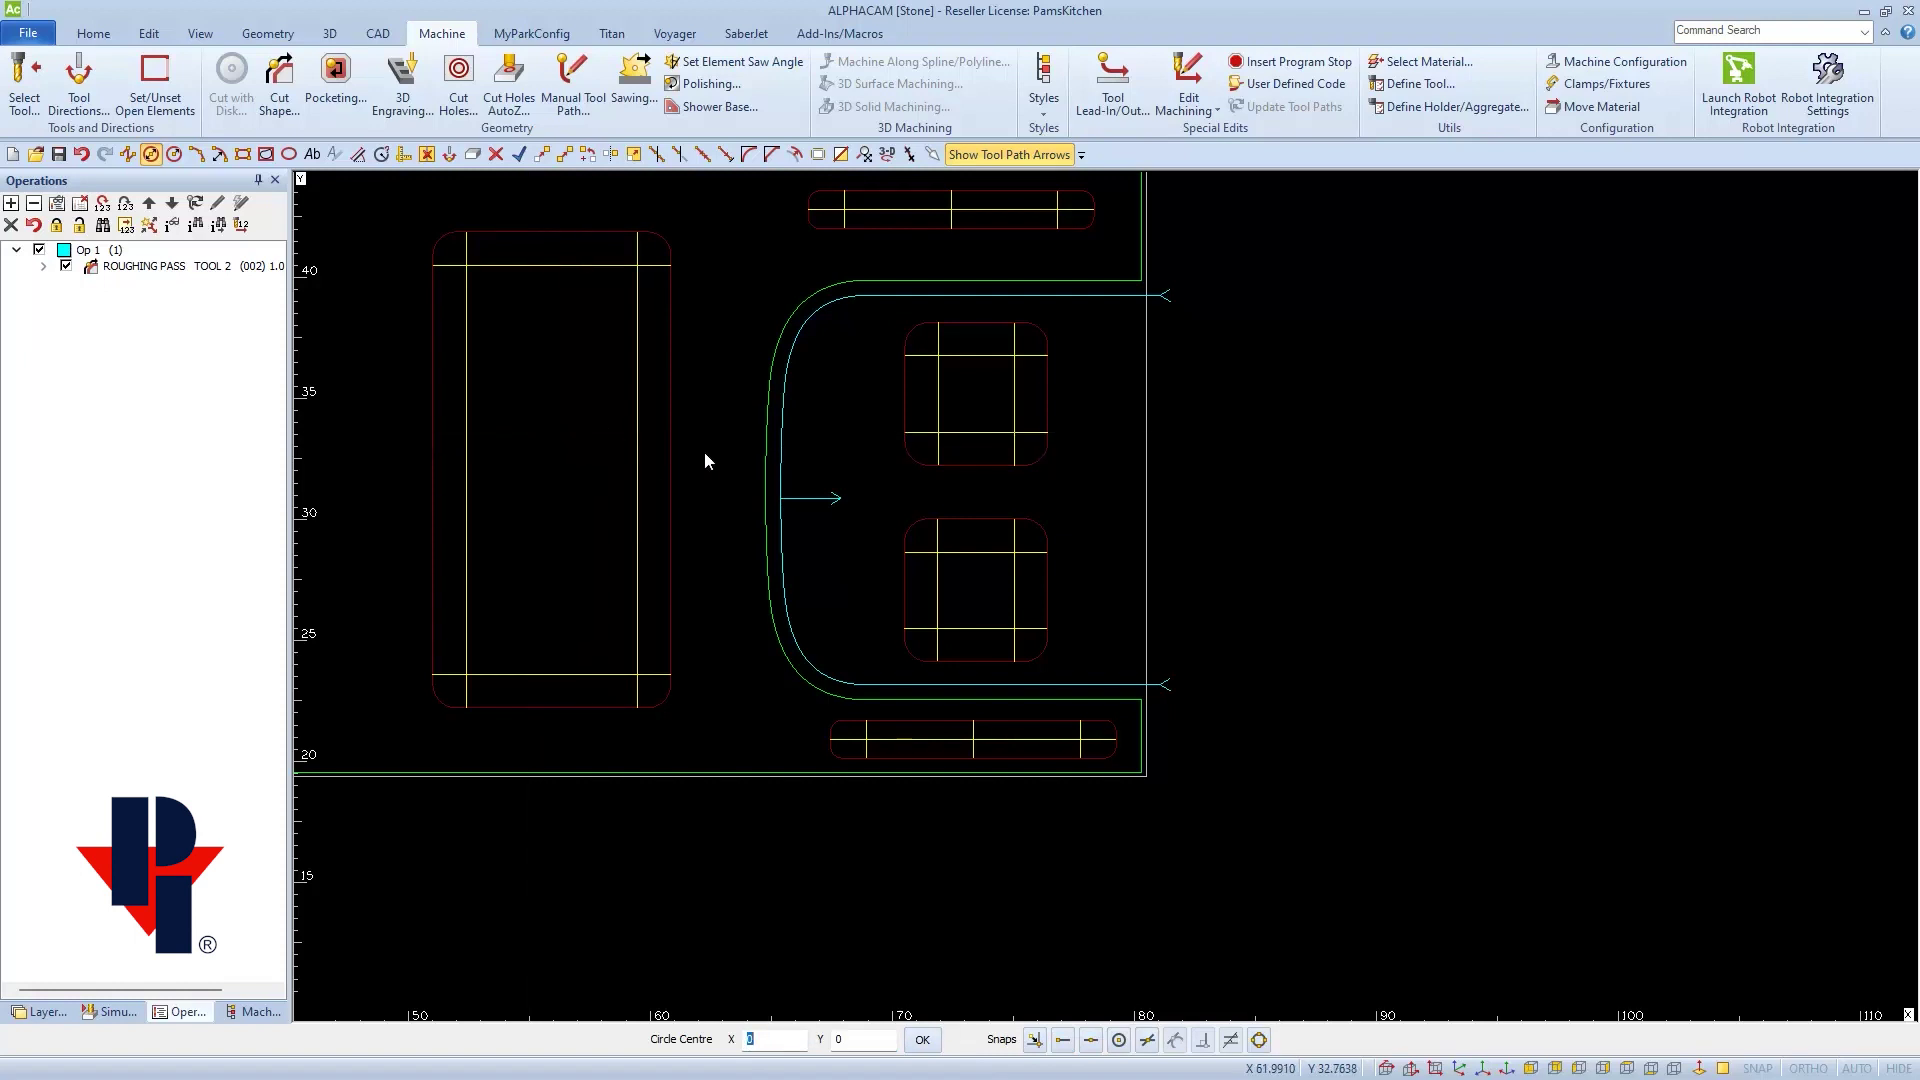
key("e")
scroll(840, 505, "up", 5)
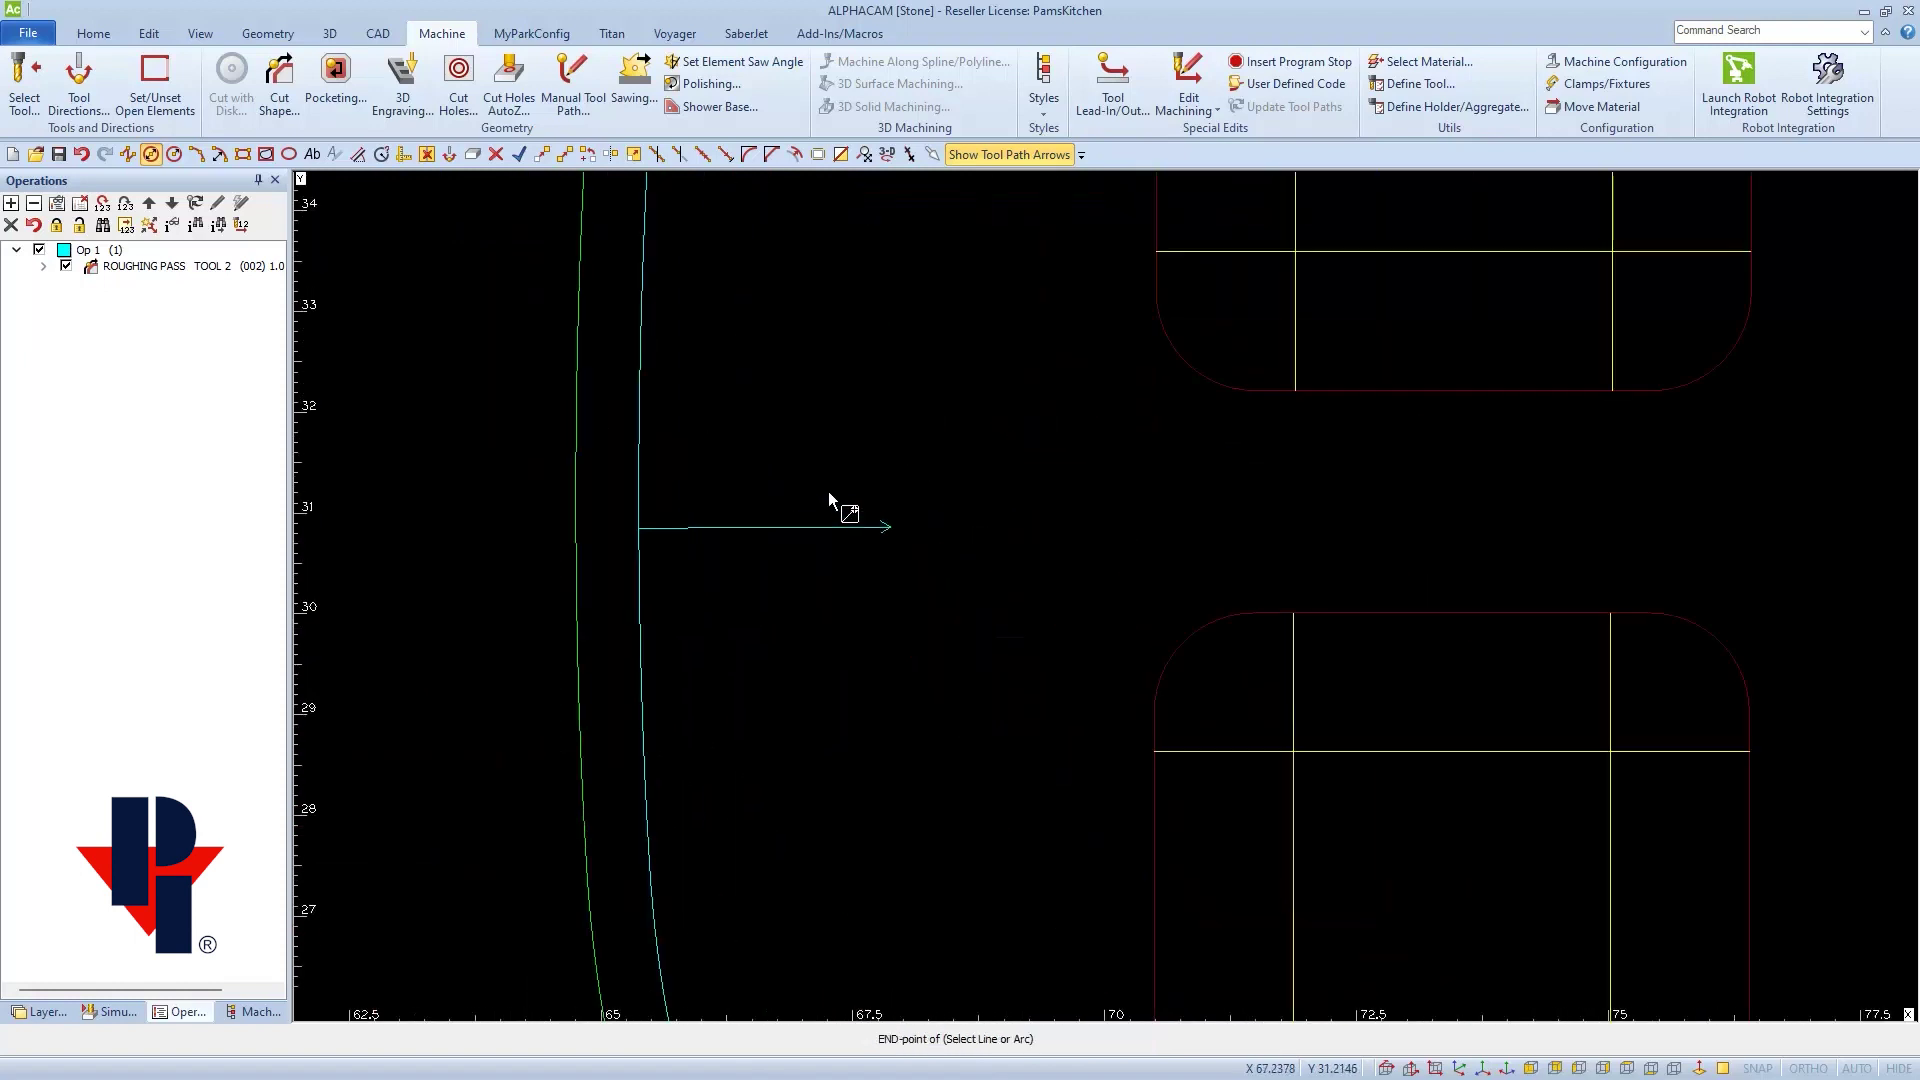
left_click(868, 533)
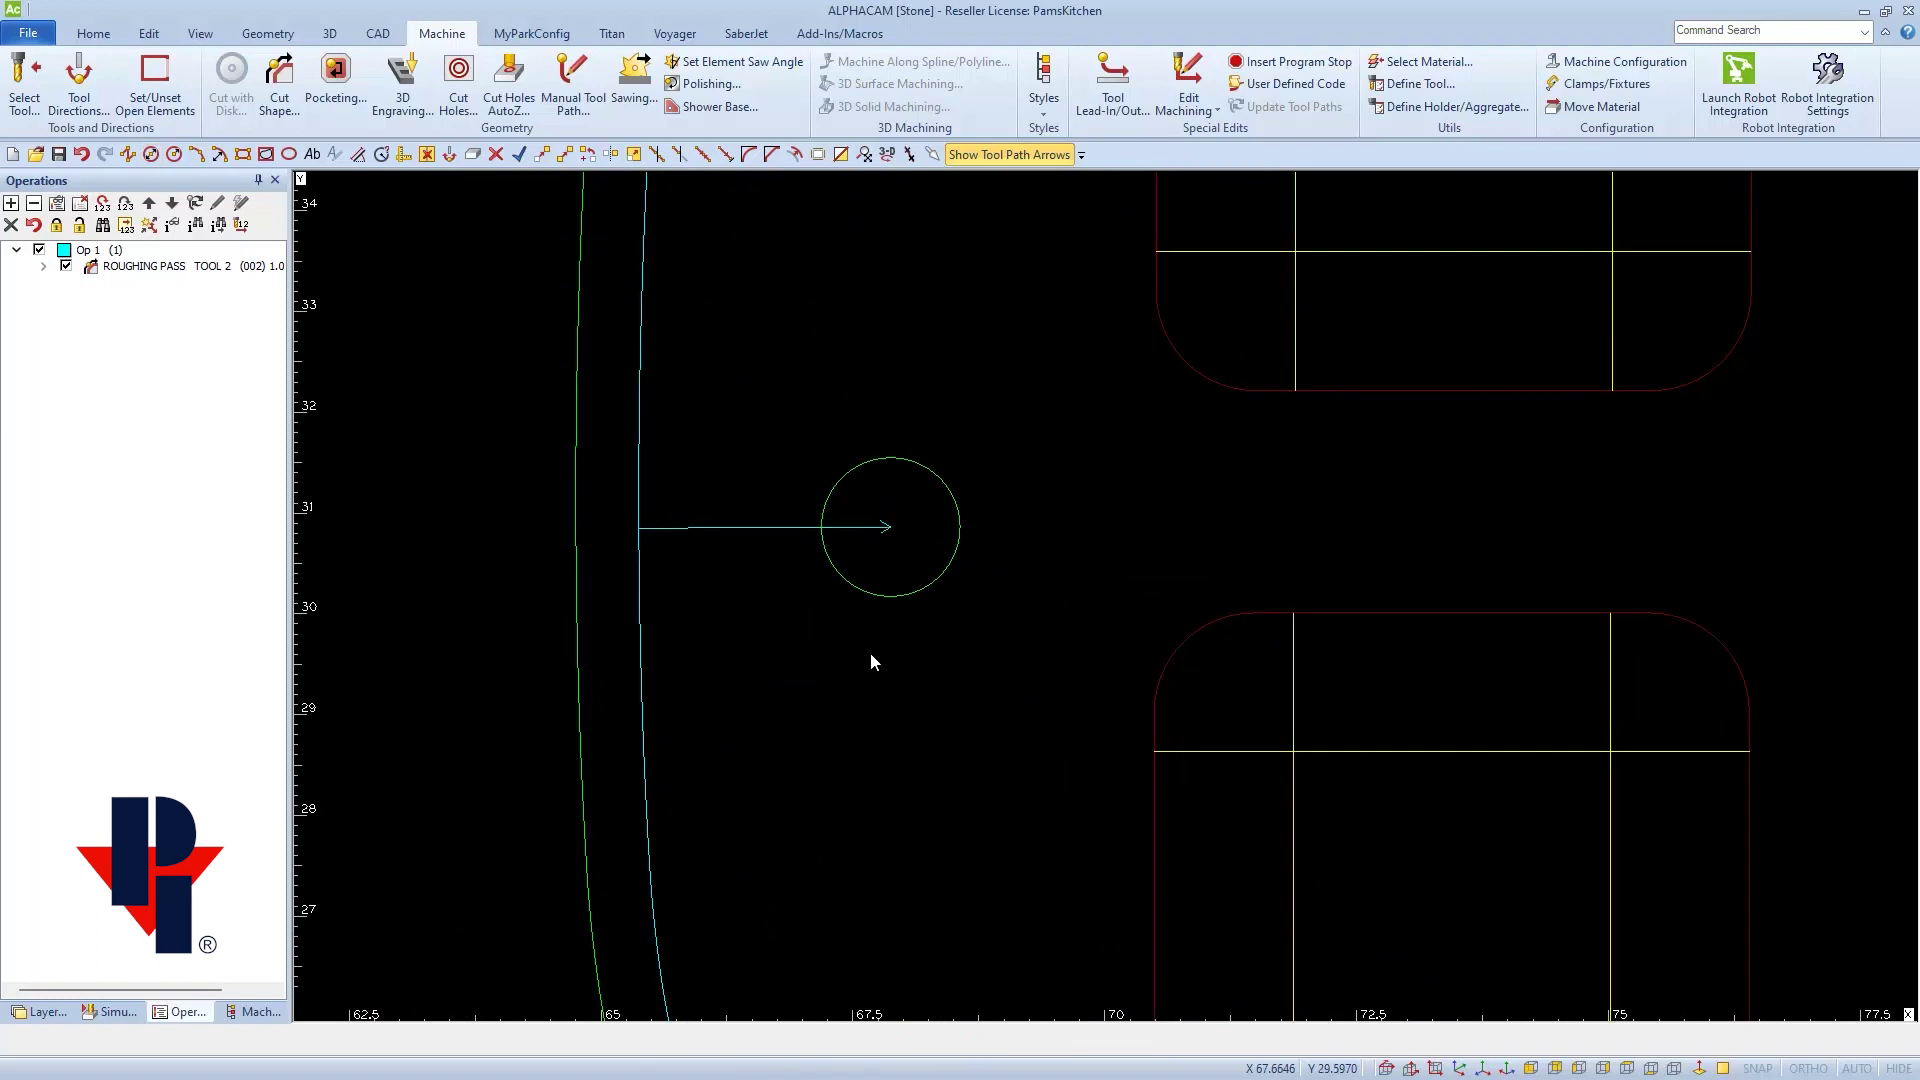
scroll(871, 655, "down", 4)
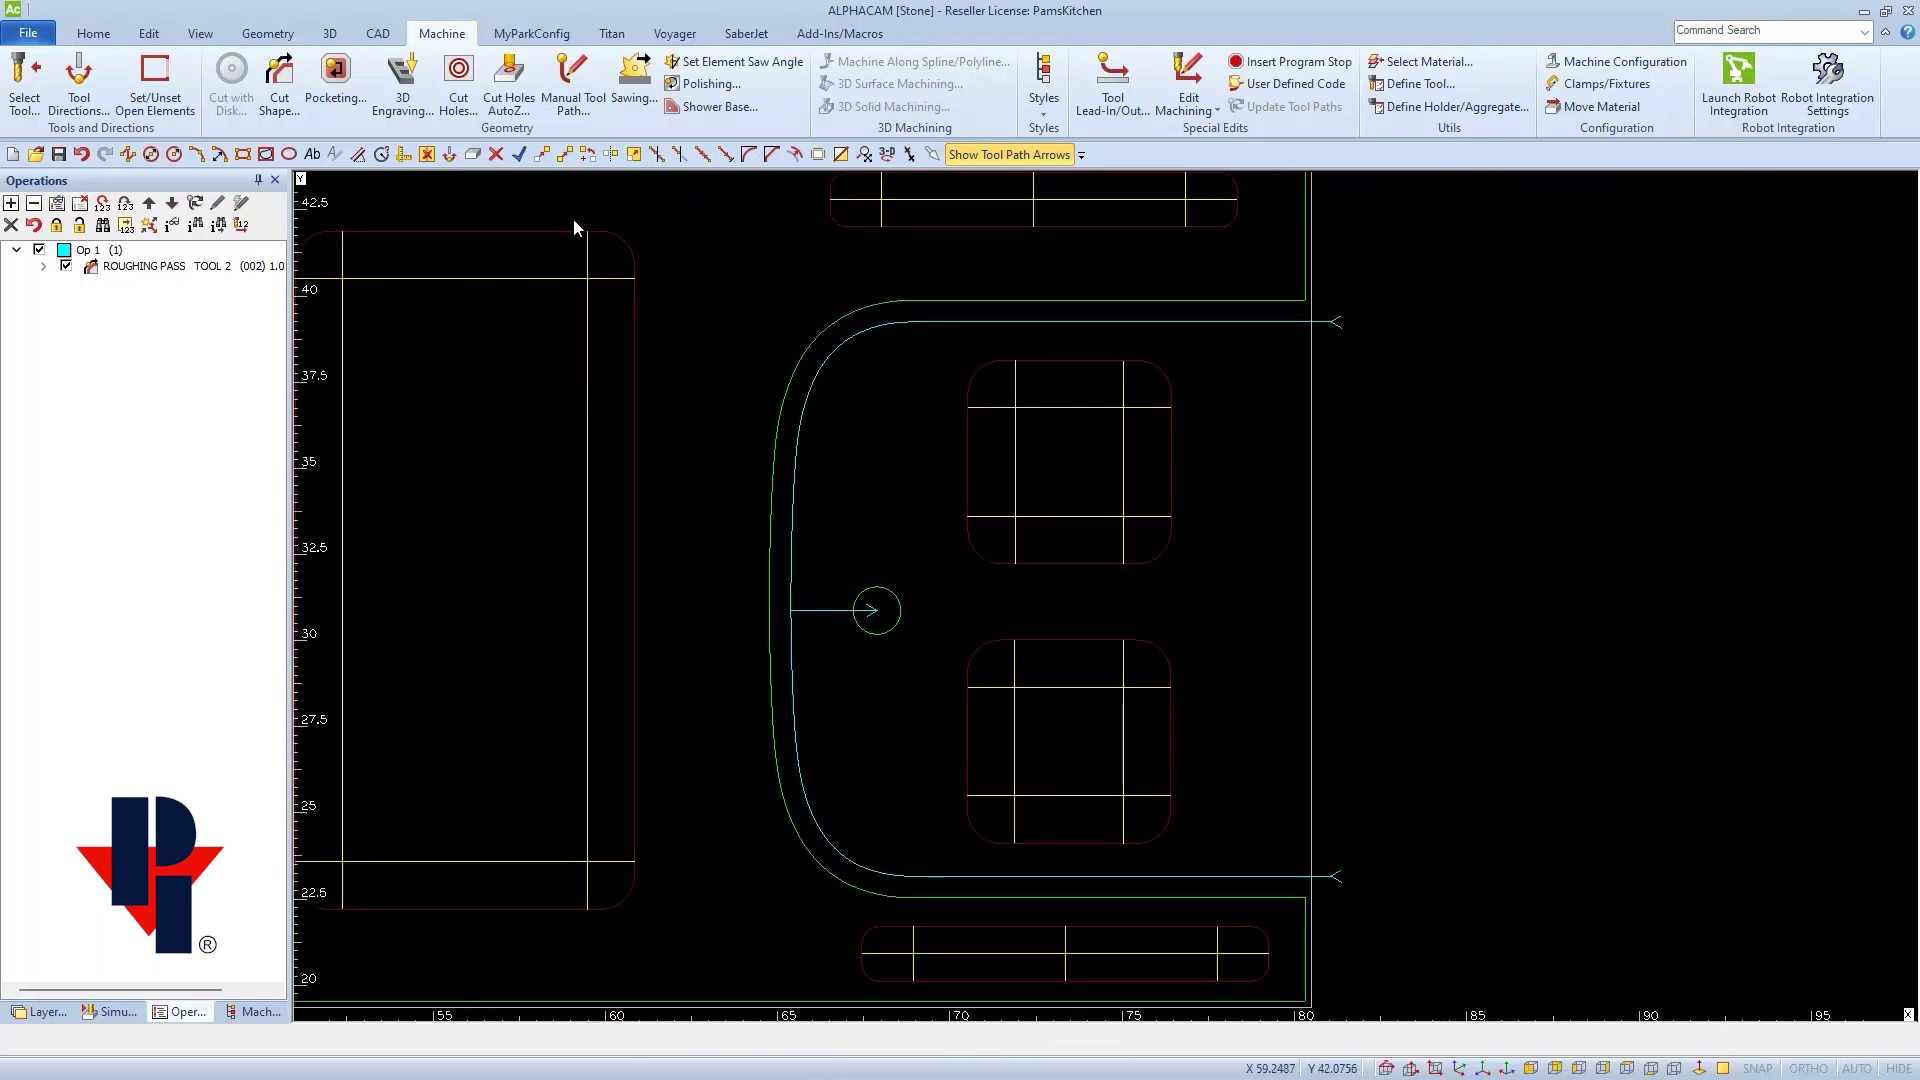
Step: Apply the Titan 3700 #1 PILOT HOLE -.125 style to the small circle in the sink cutout
left_click(260, 1016)
left_click(13, 228)
left_click(32, 260)
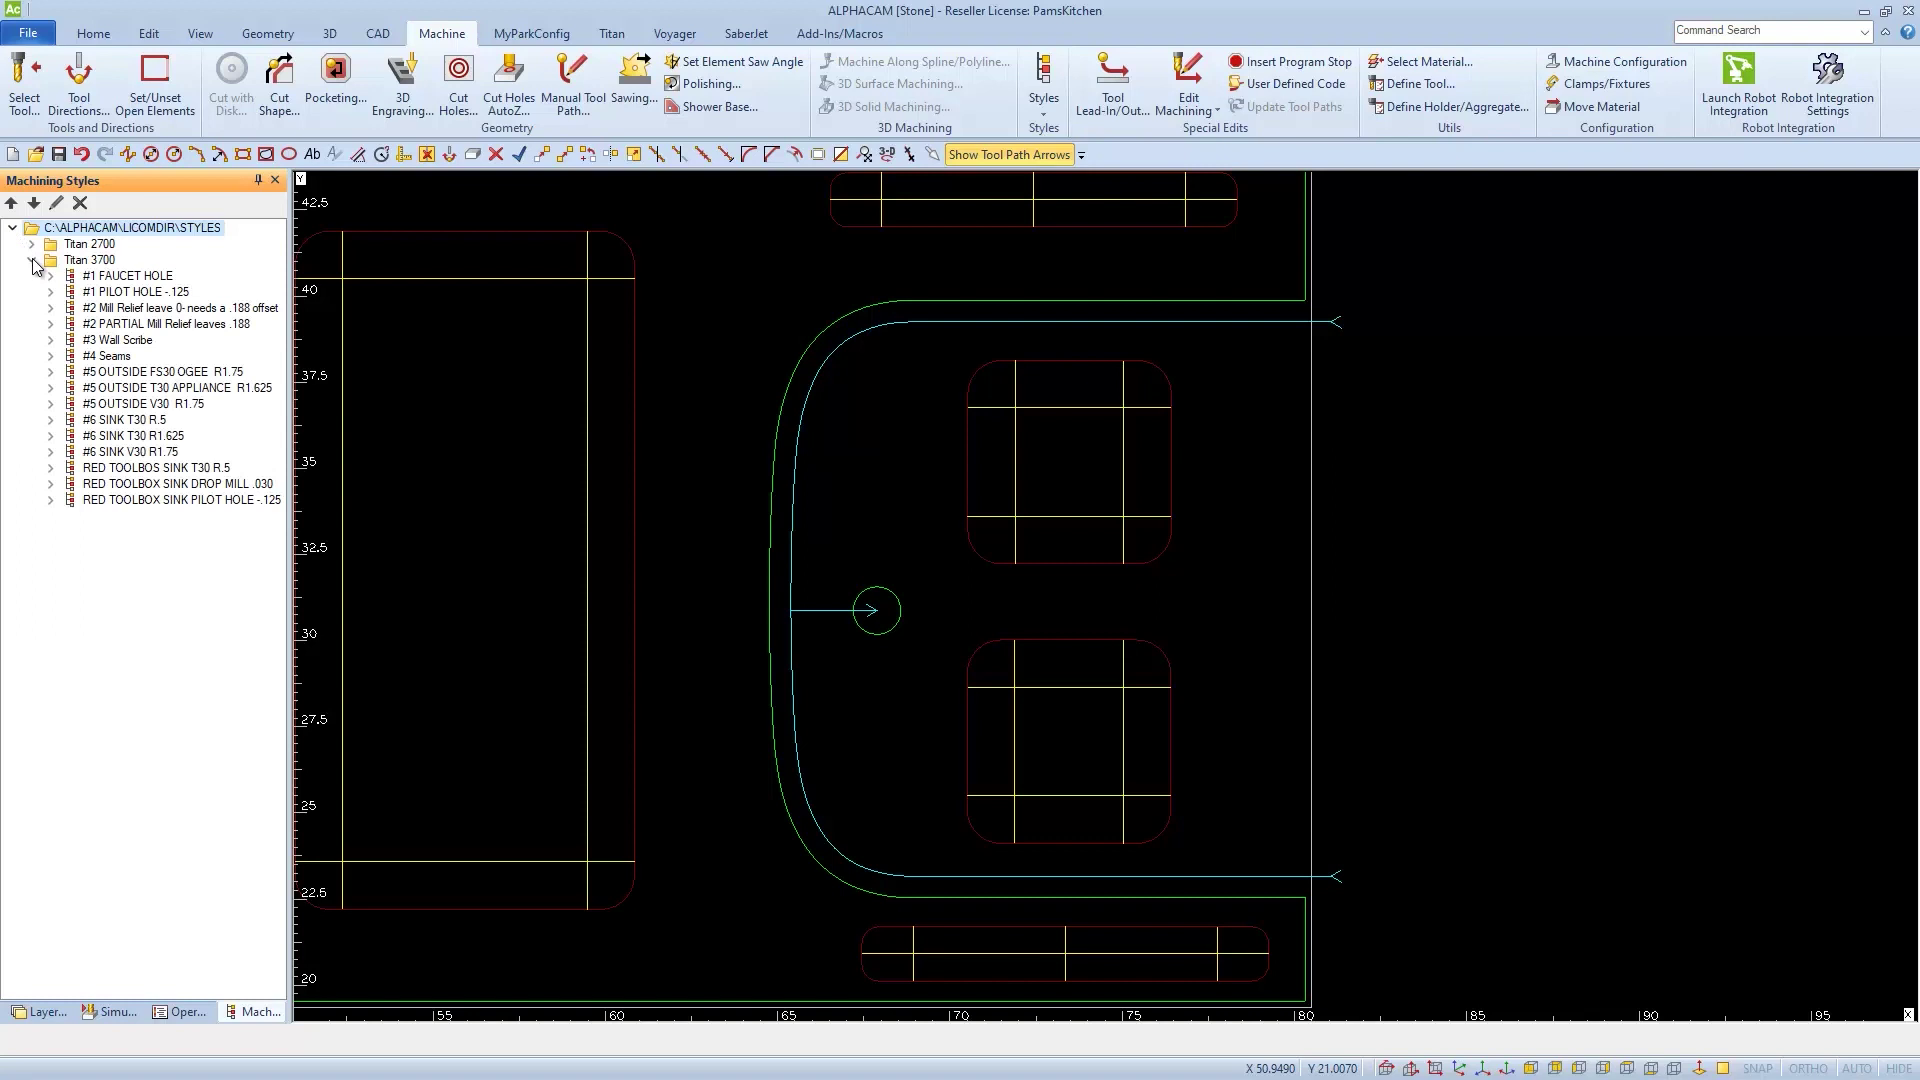
left_click(124, 295)
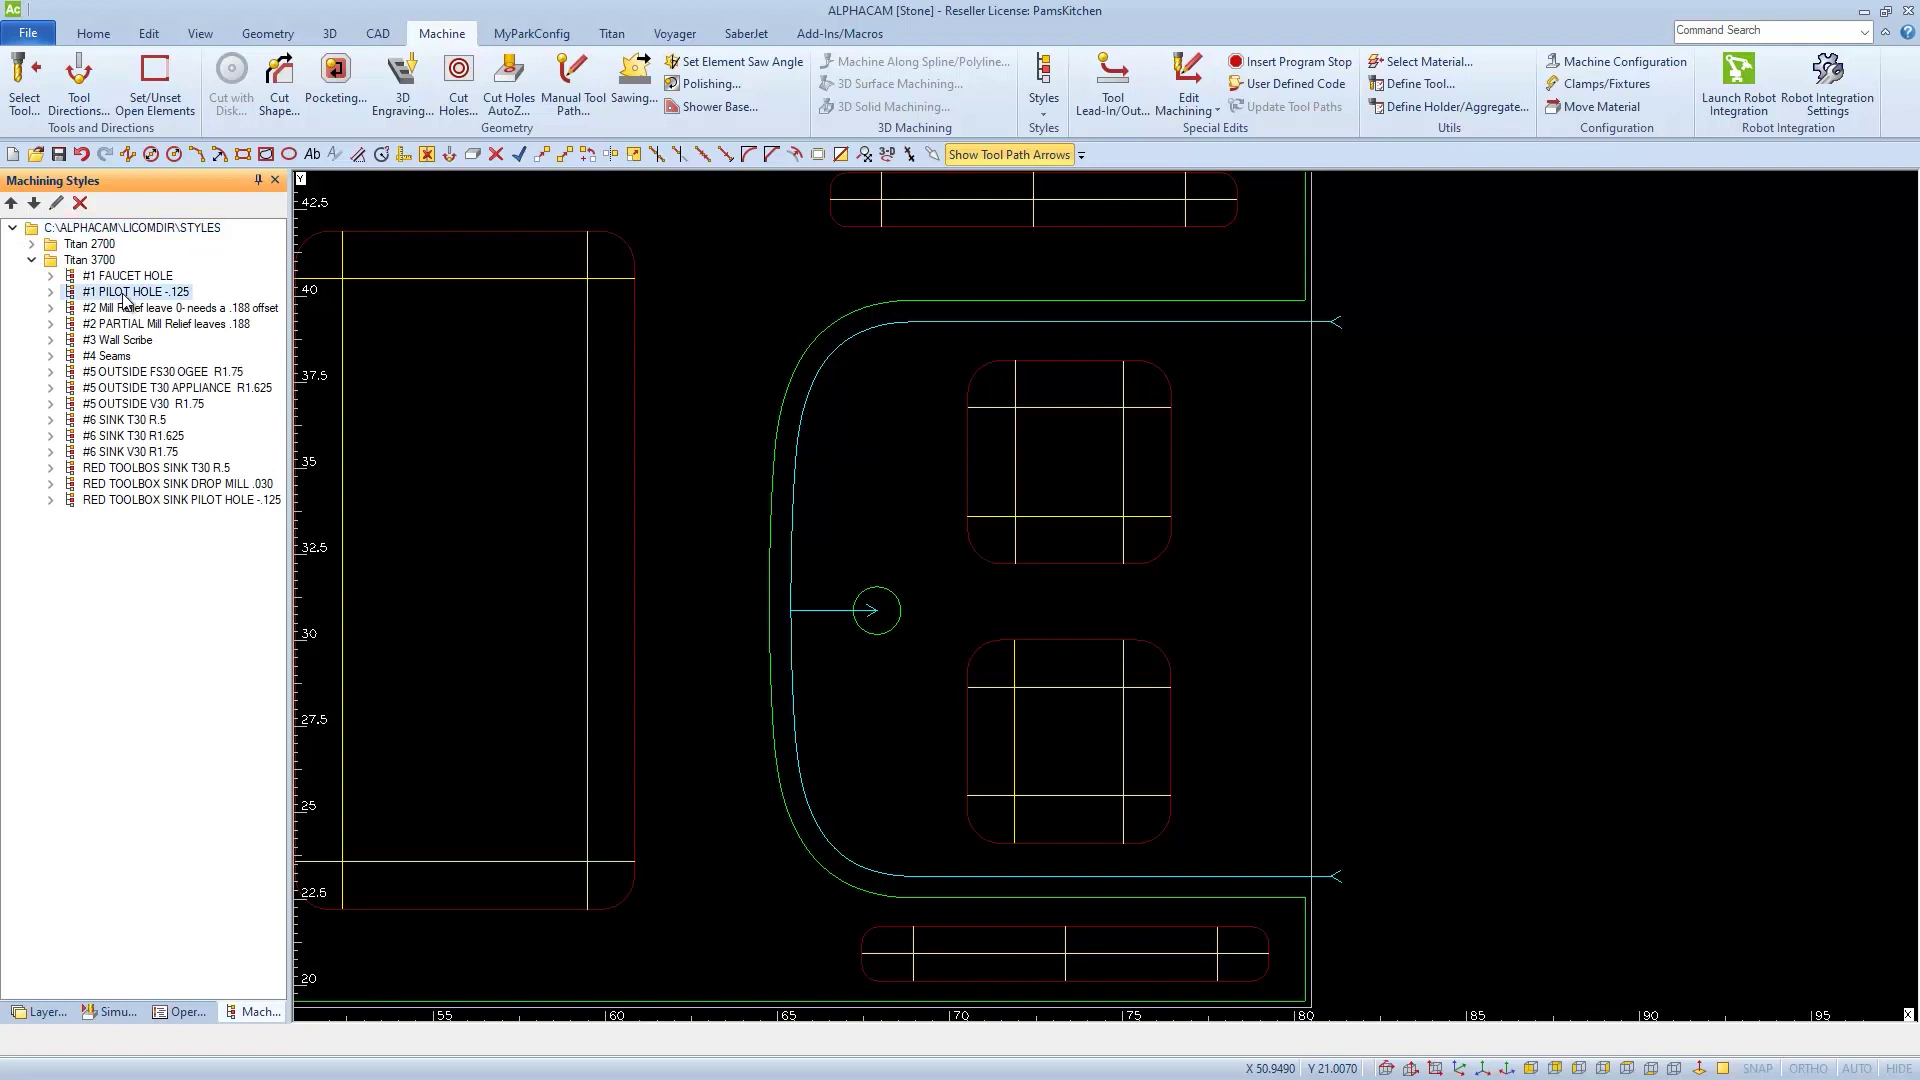
right_click(124, 298)
left_click(195, 308)
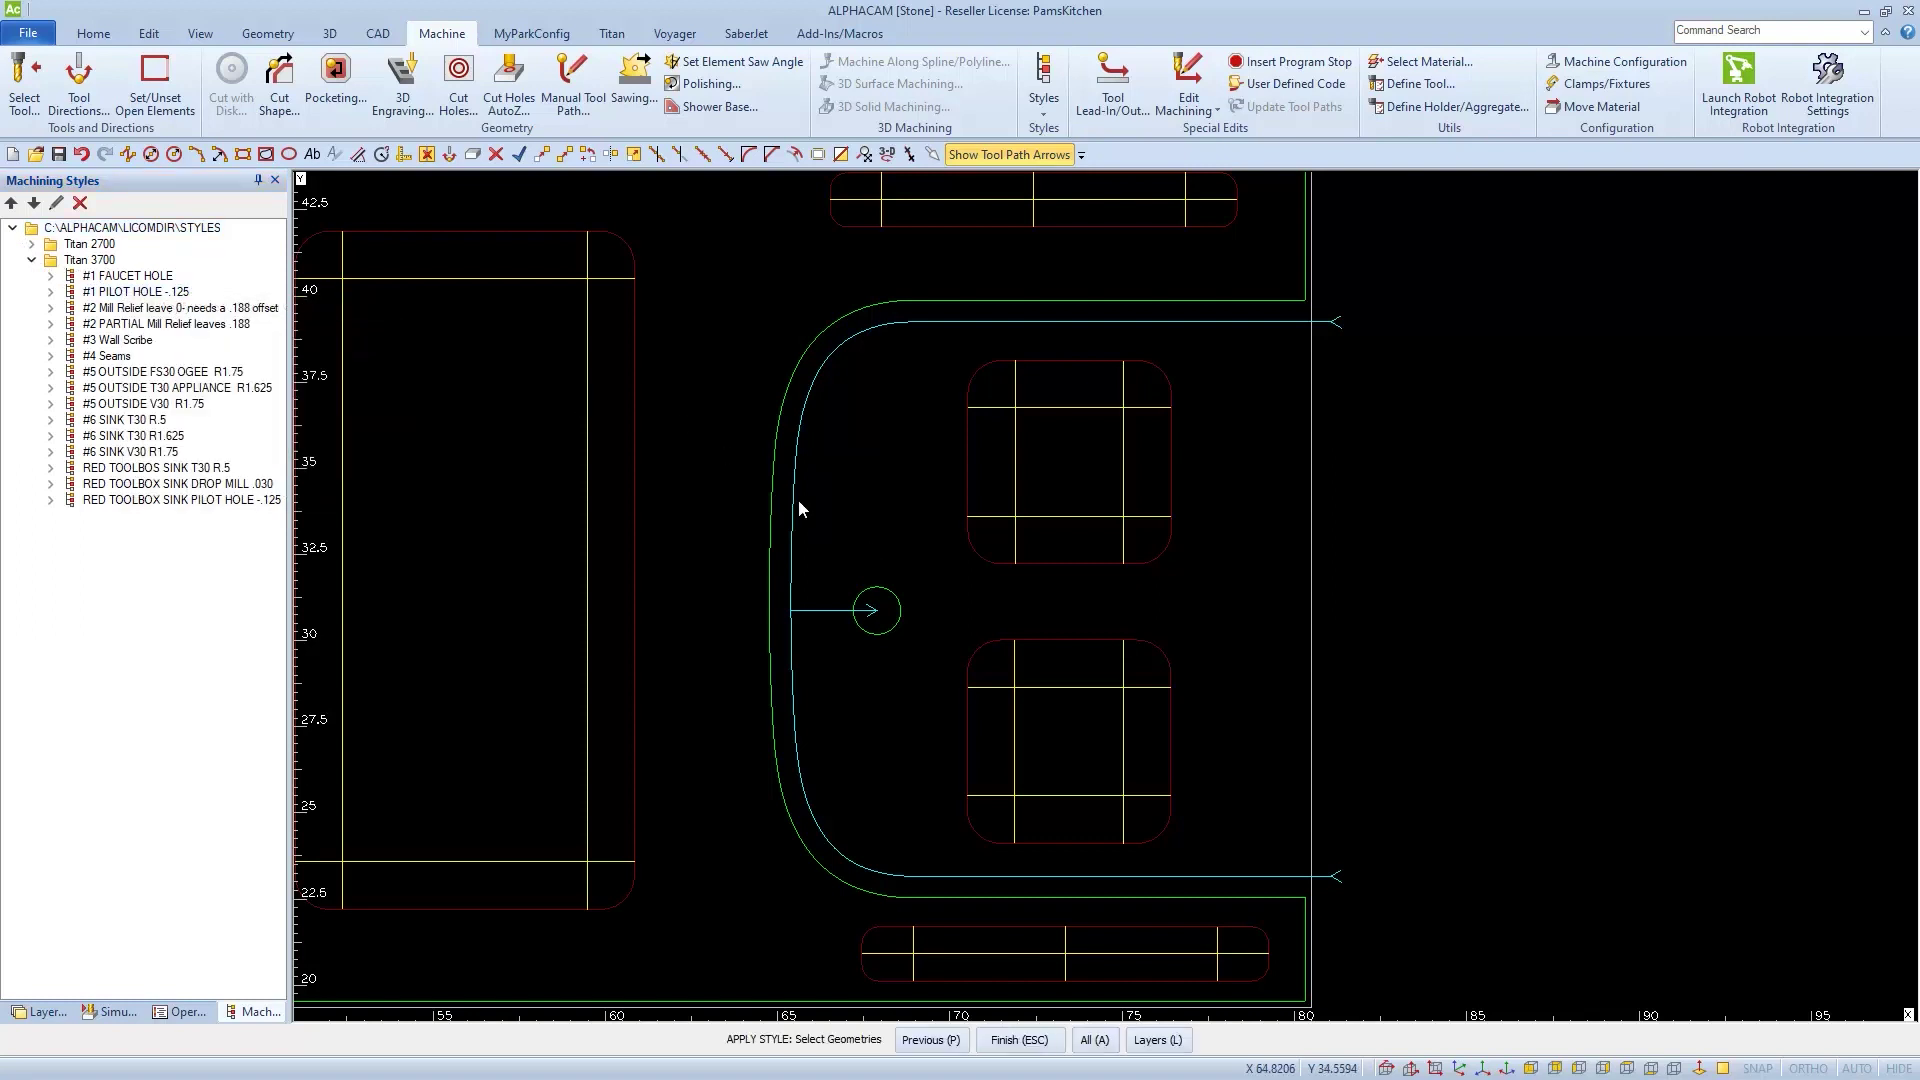
left_click(901, 603)
key("Escape")
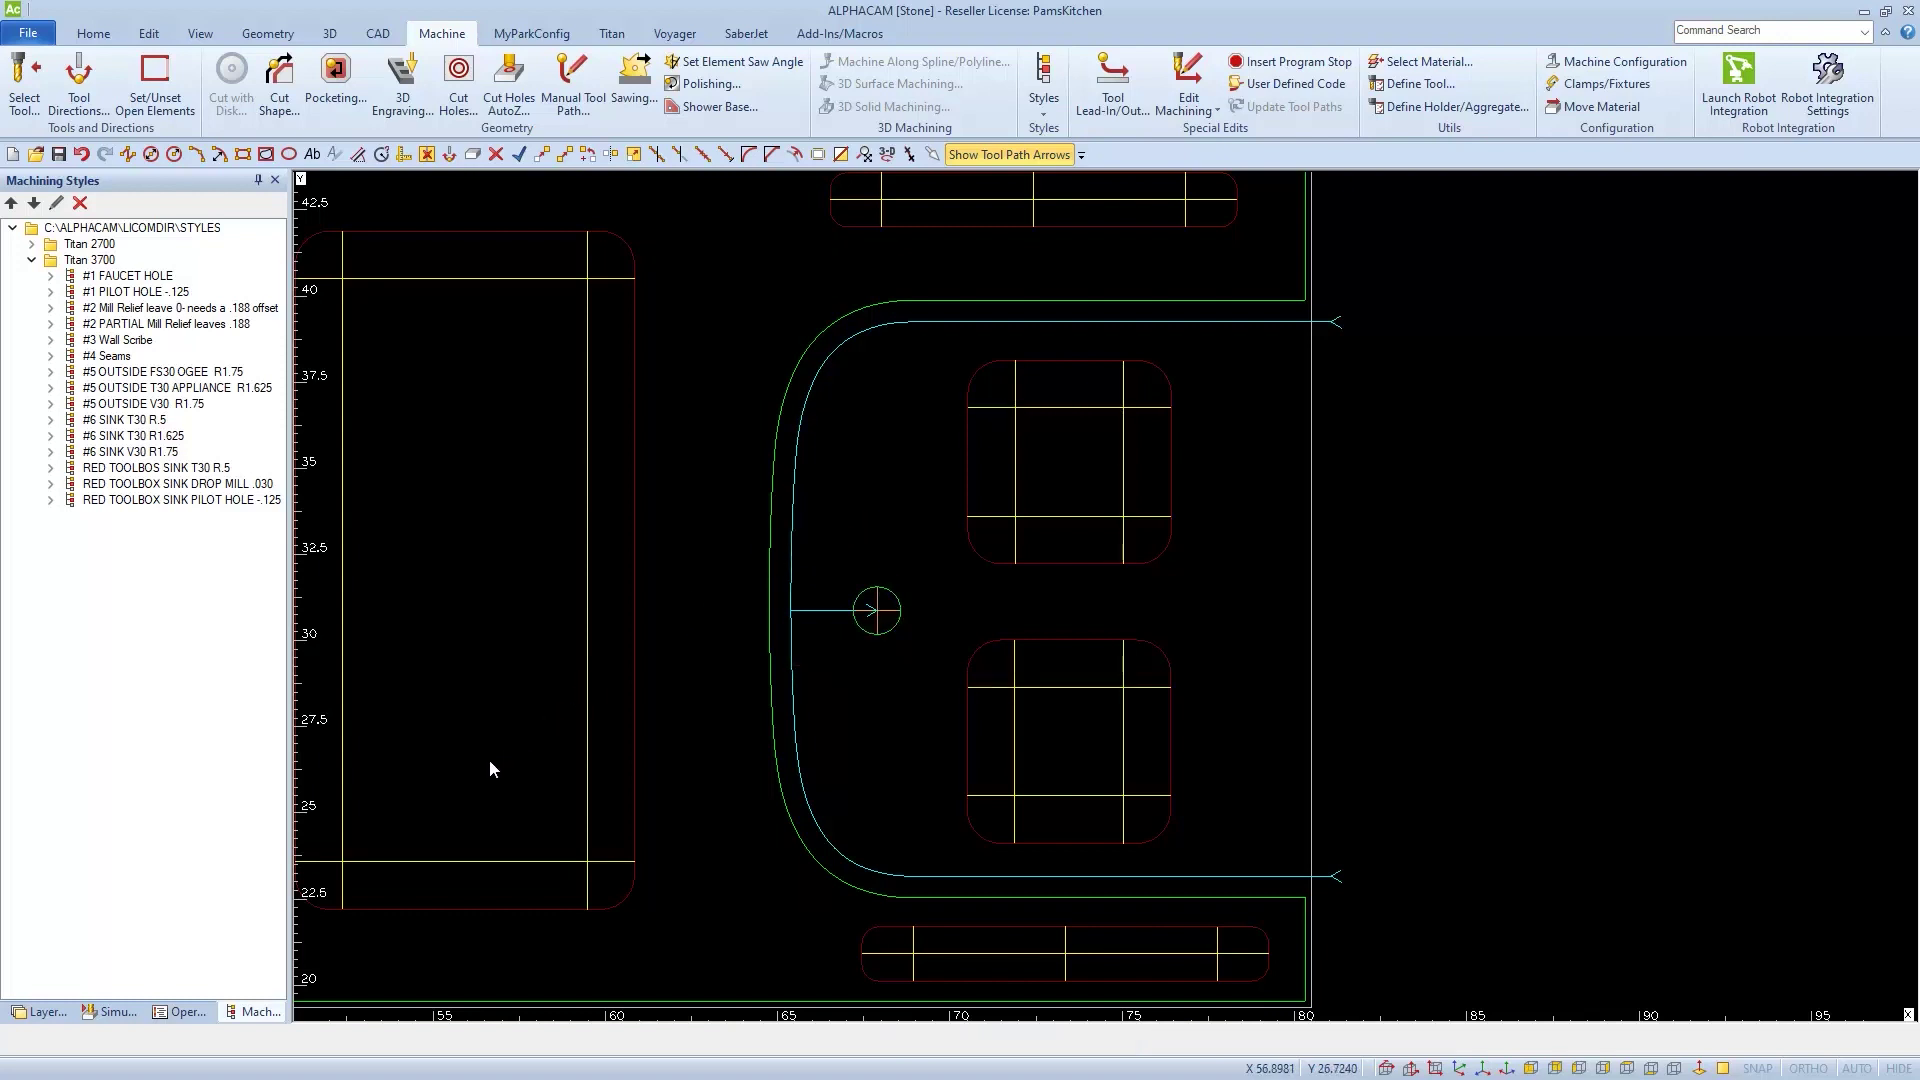
Step: Move the drill-holes operation up so it runs before the roughing pass
left_click(188, 1008)
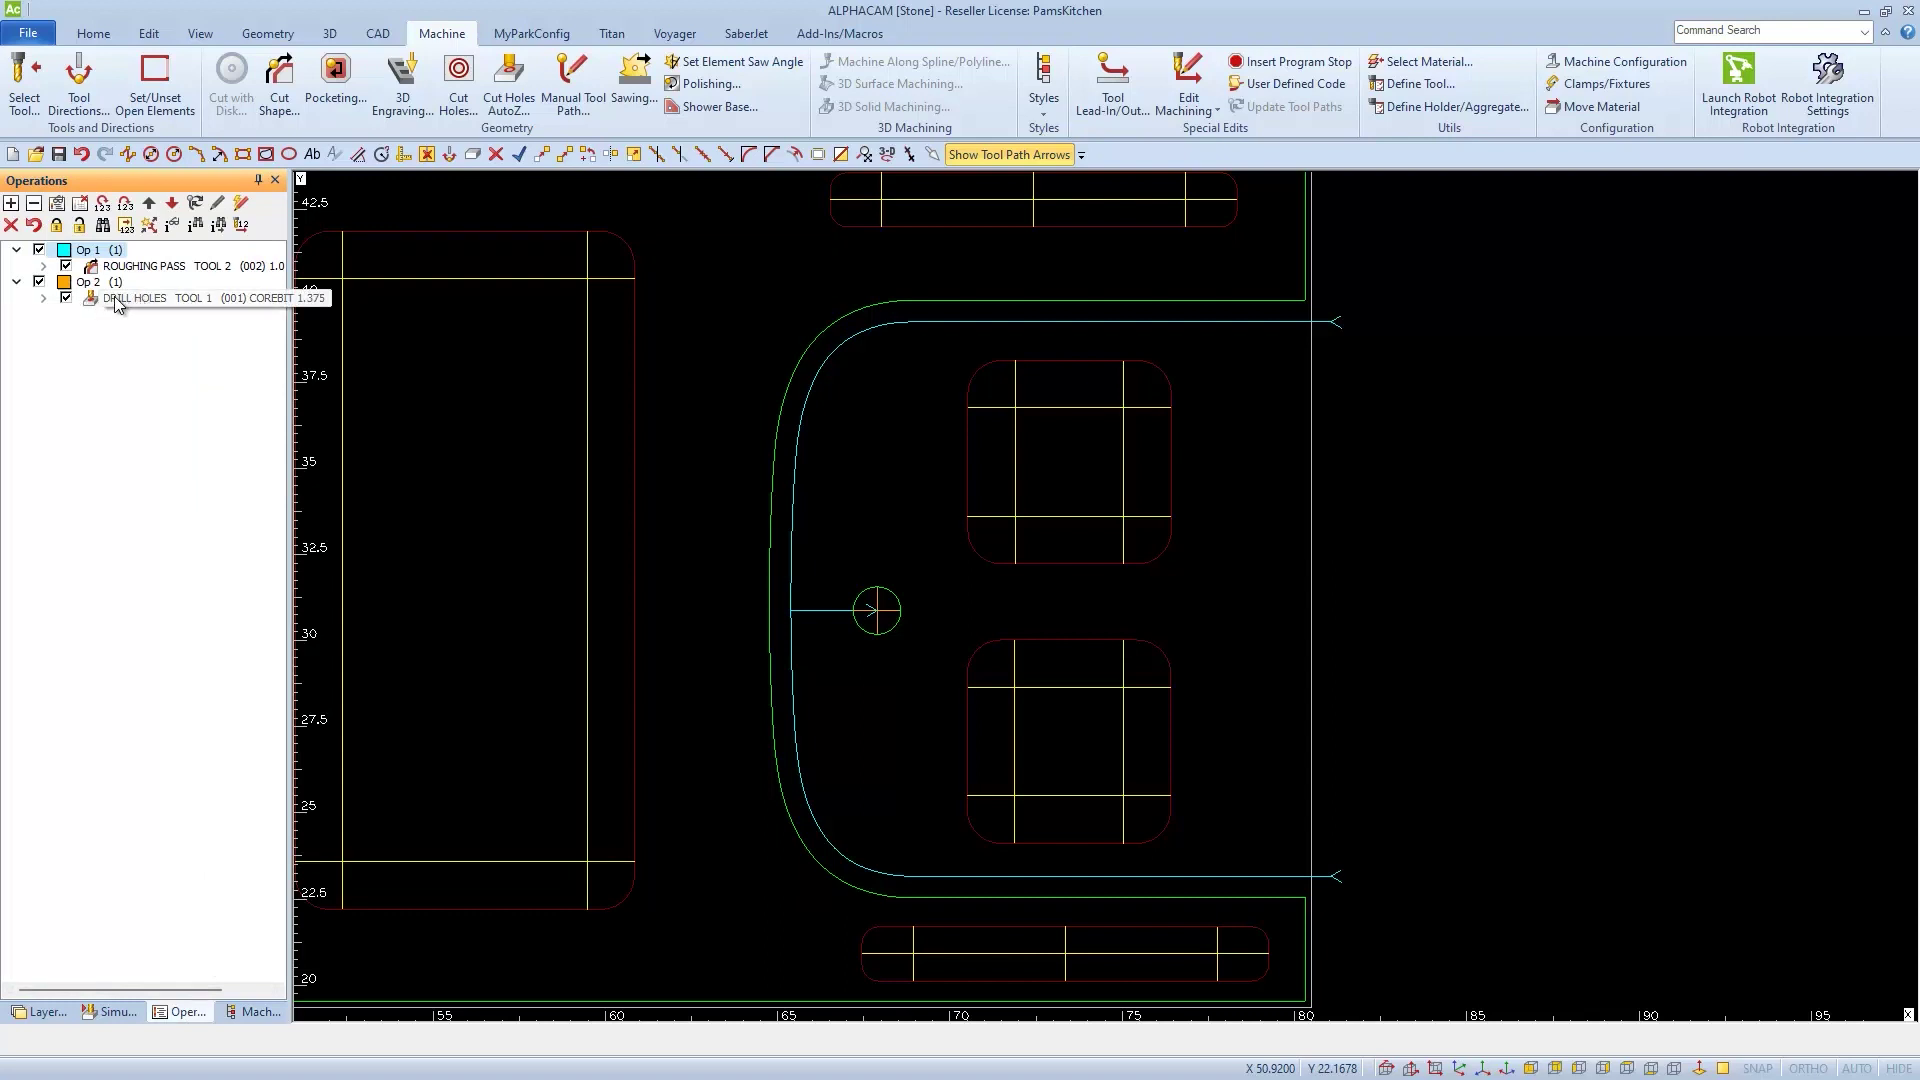
left_click(82, 284)
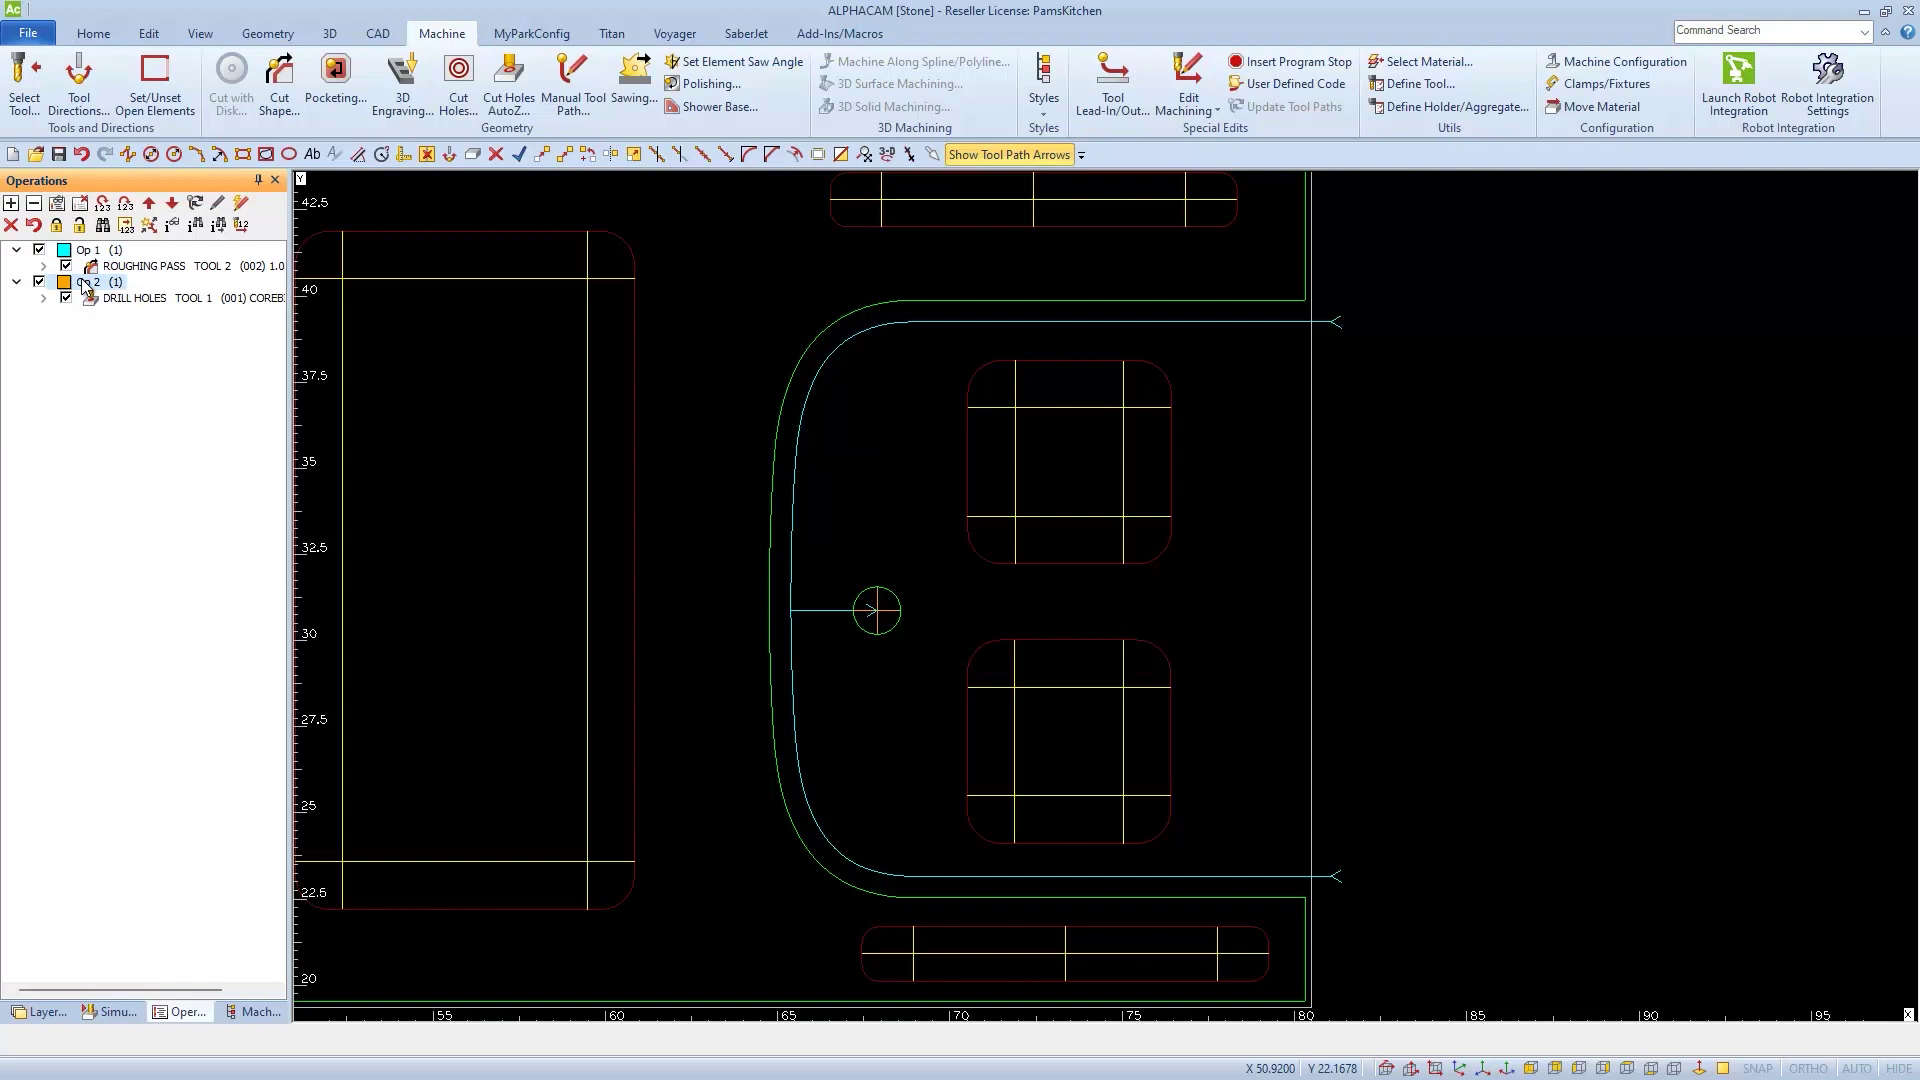
left_click(150, 206)
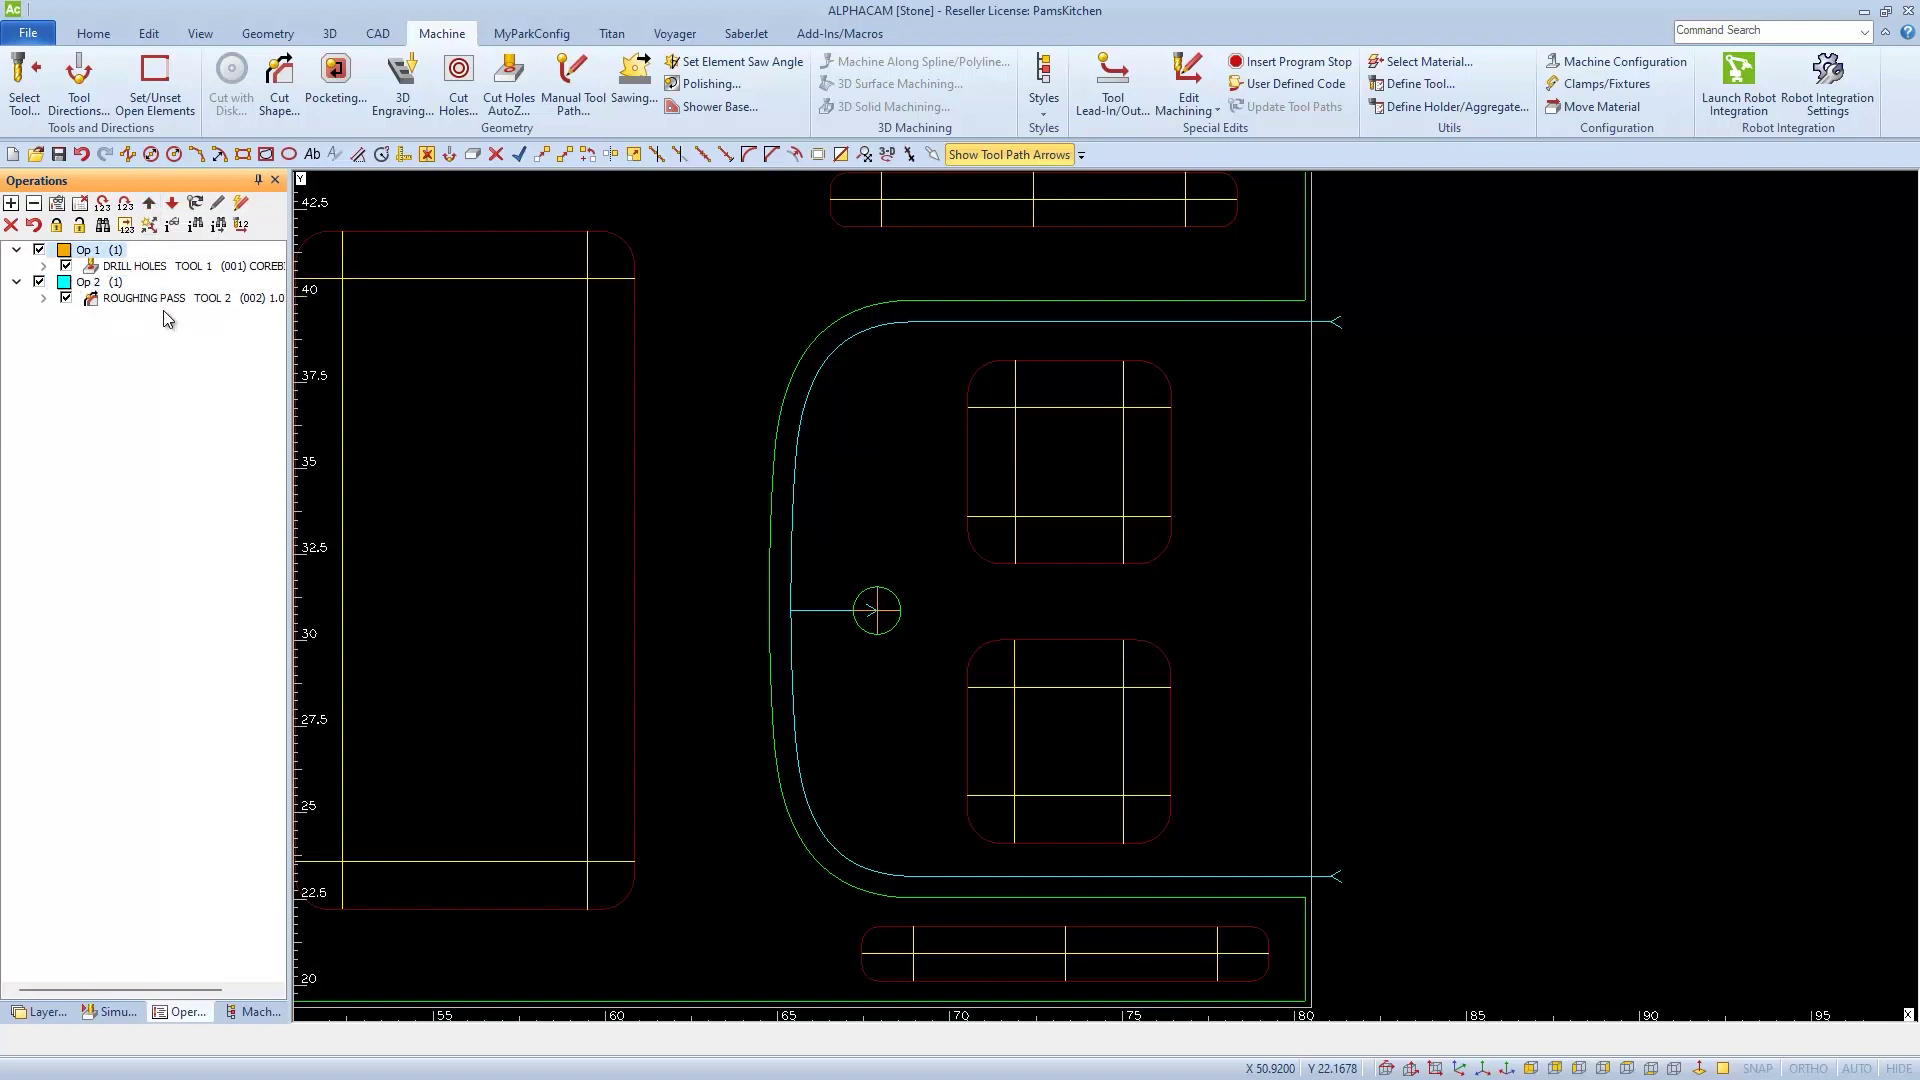
Step: Run a sped-up solid simulation, orbit to check the underside, then close it and zoom to extents
left_click(111, 1011)
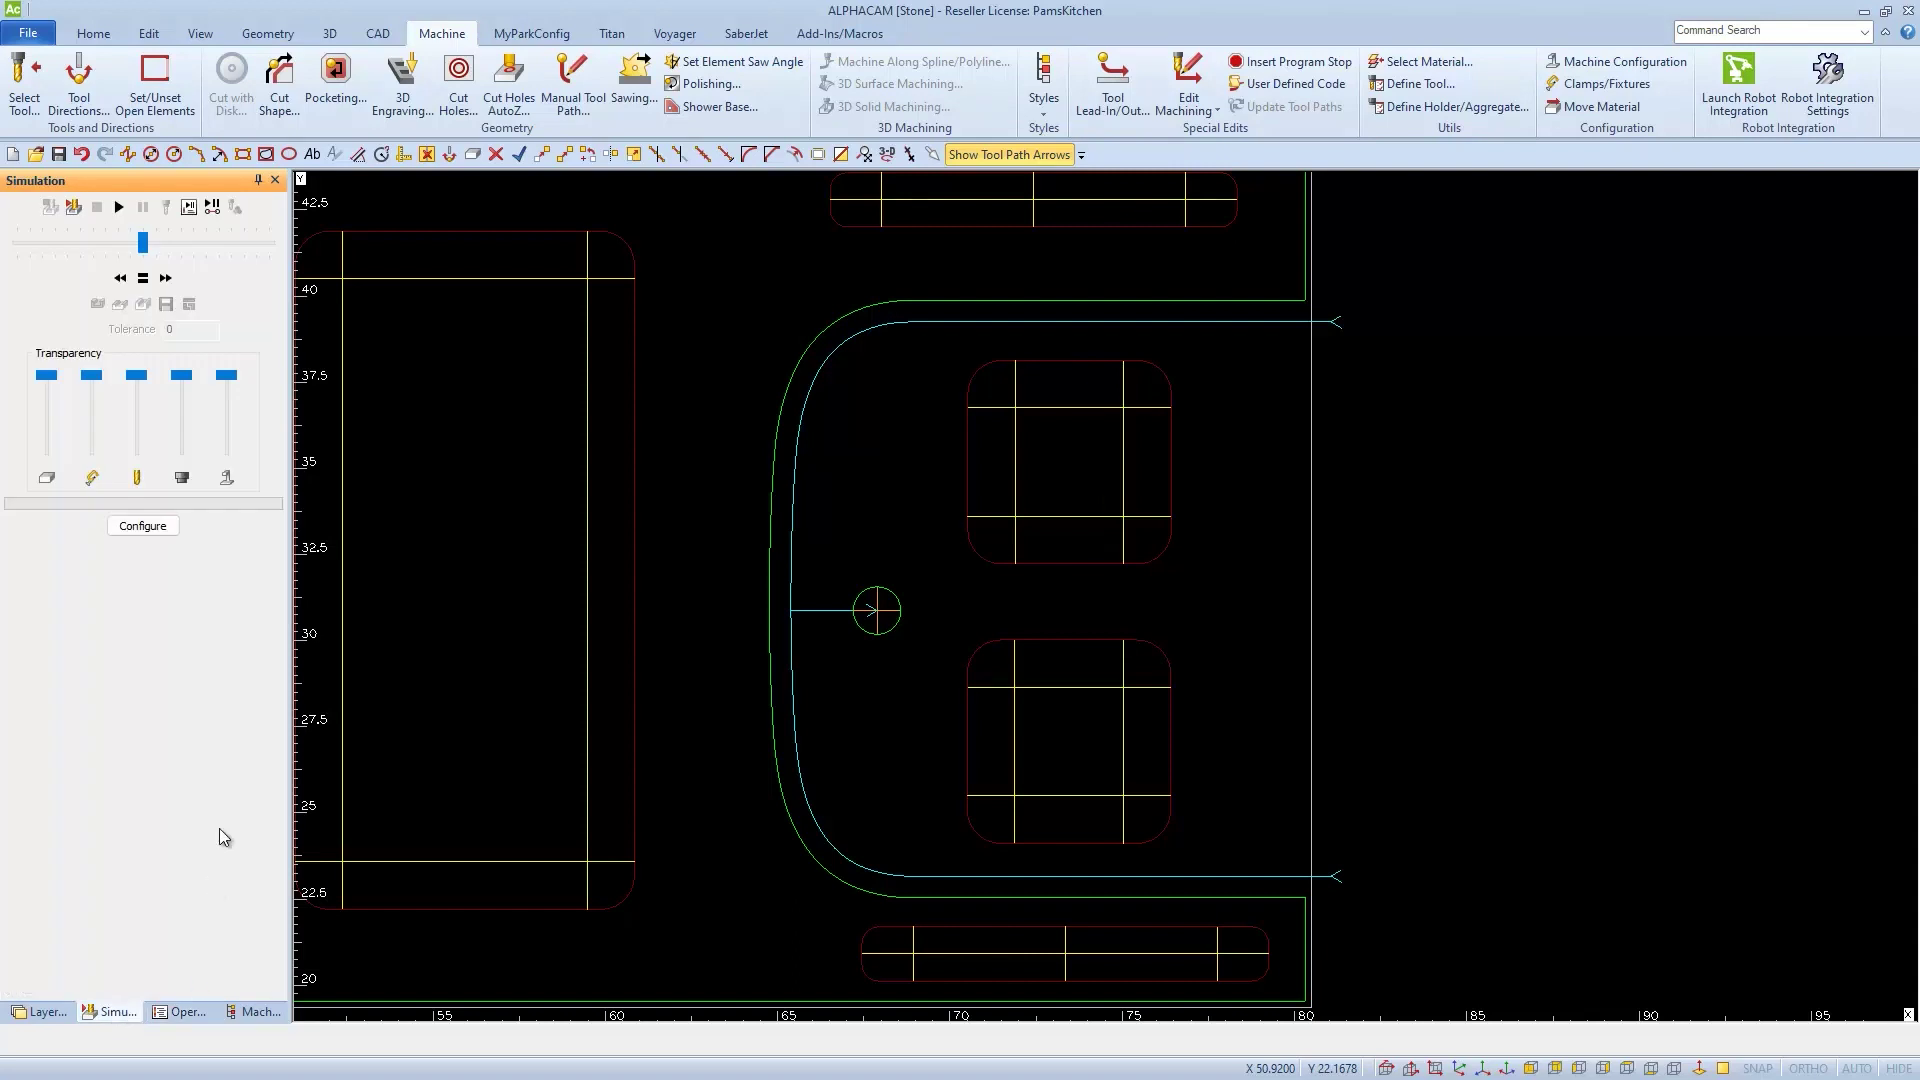
left_click(73, 206)
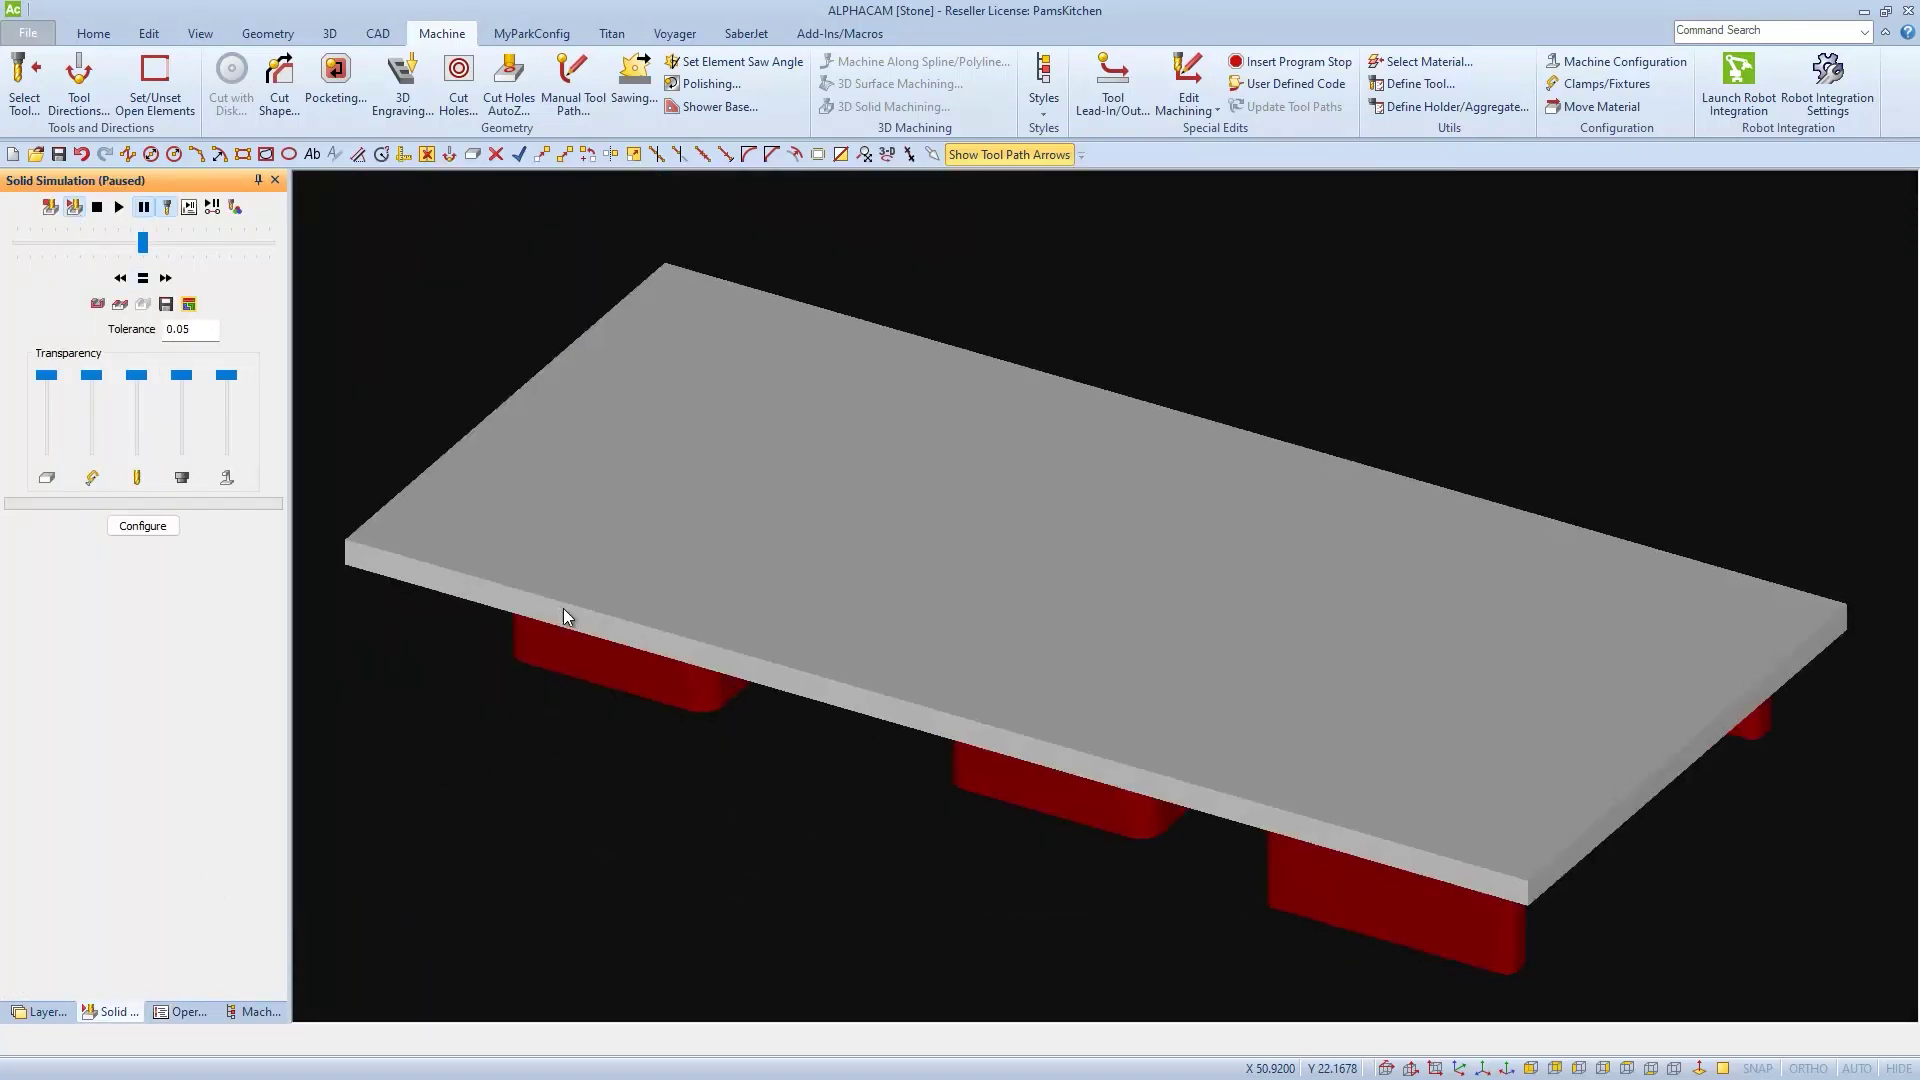
left_click(119, 206)
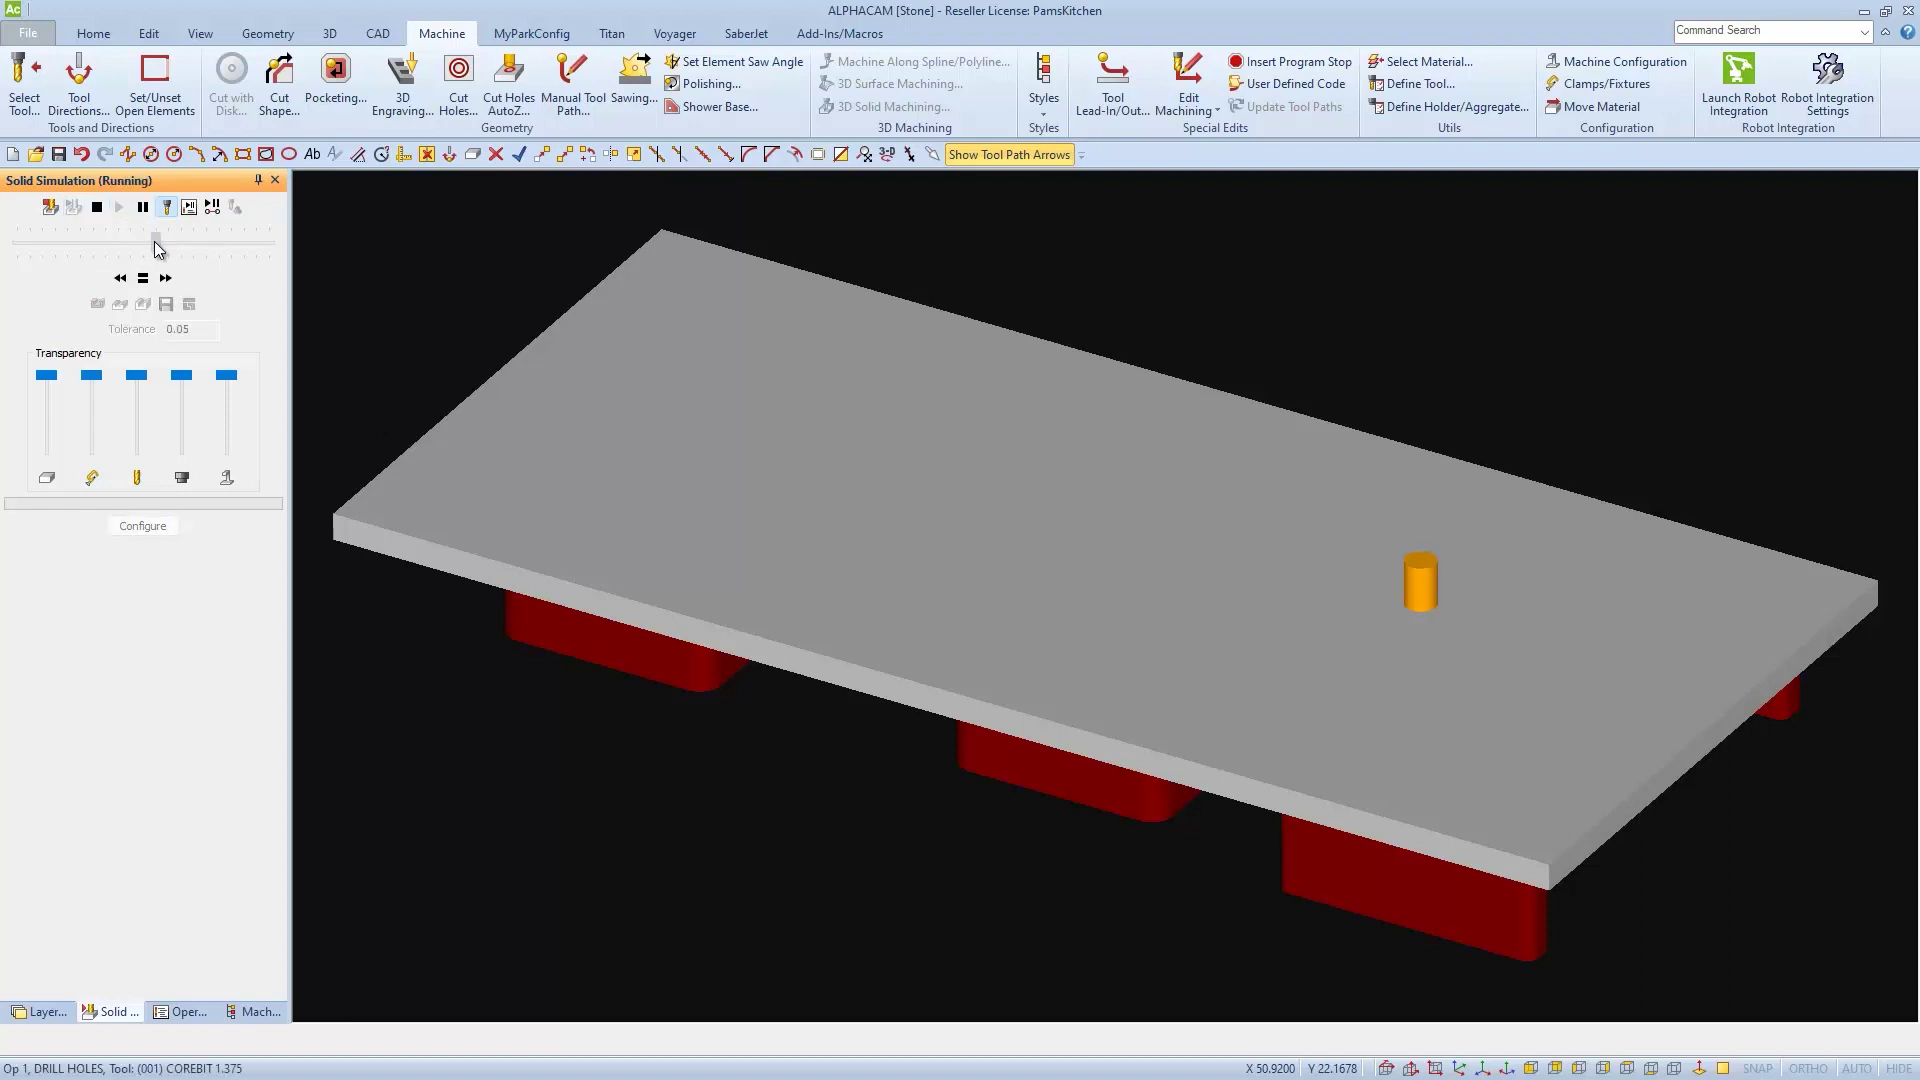
left_click_drag(207, 245, 218, 246)
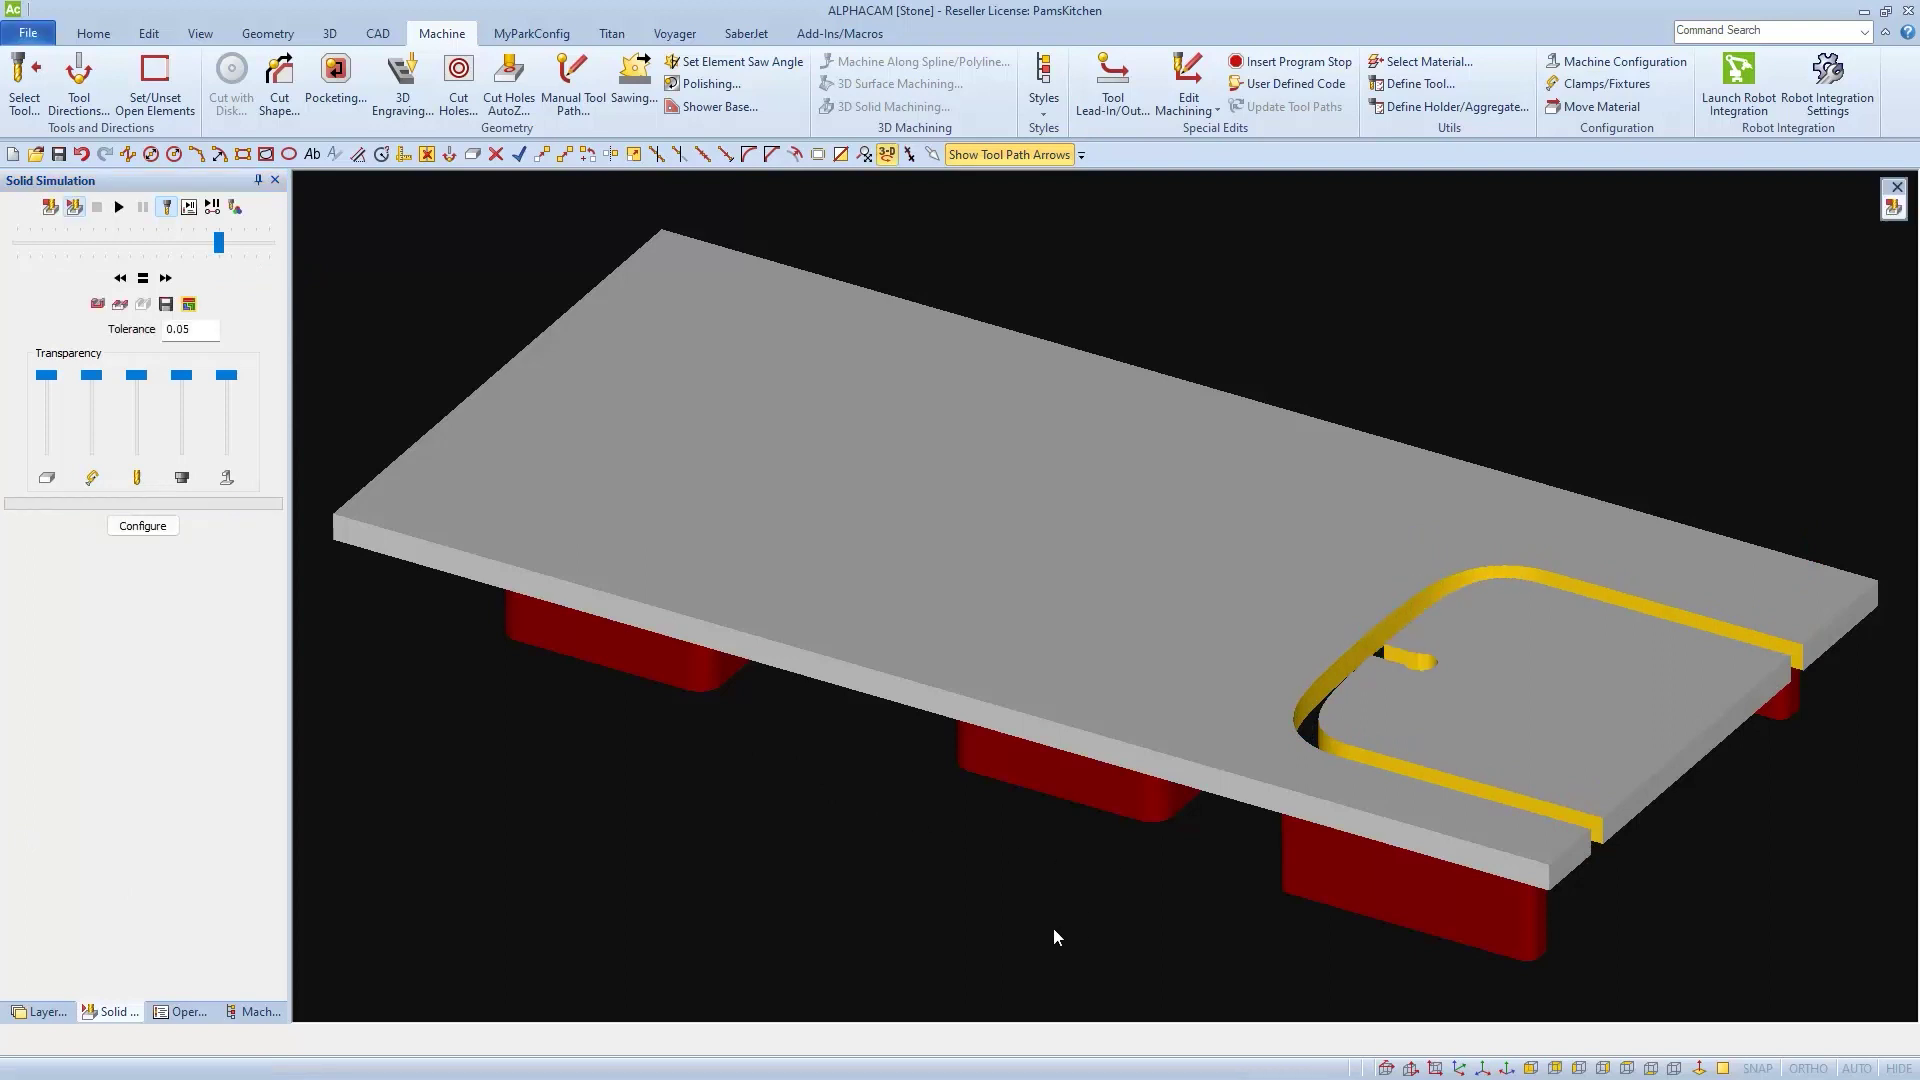
middle_click_drag(1158, 906, 1306, 1046)
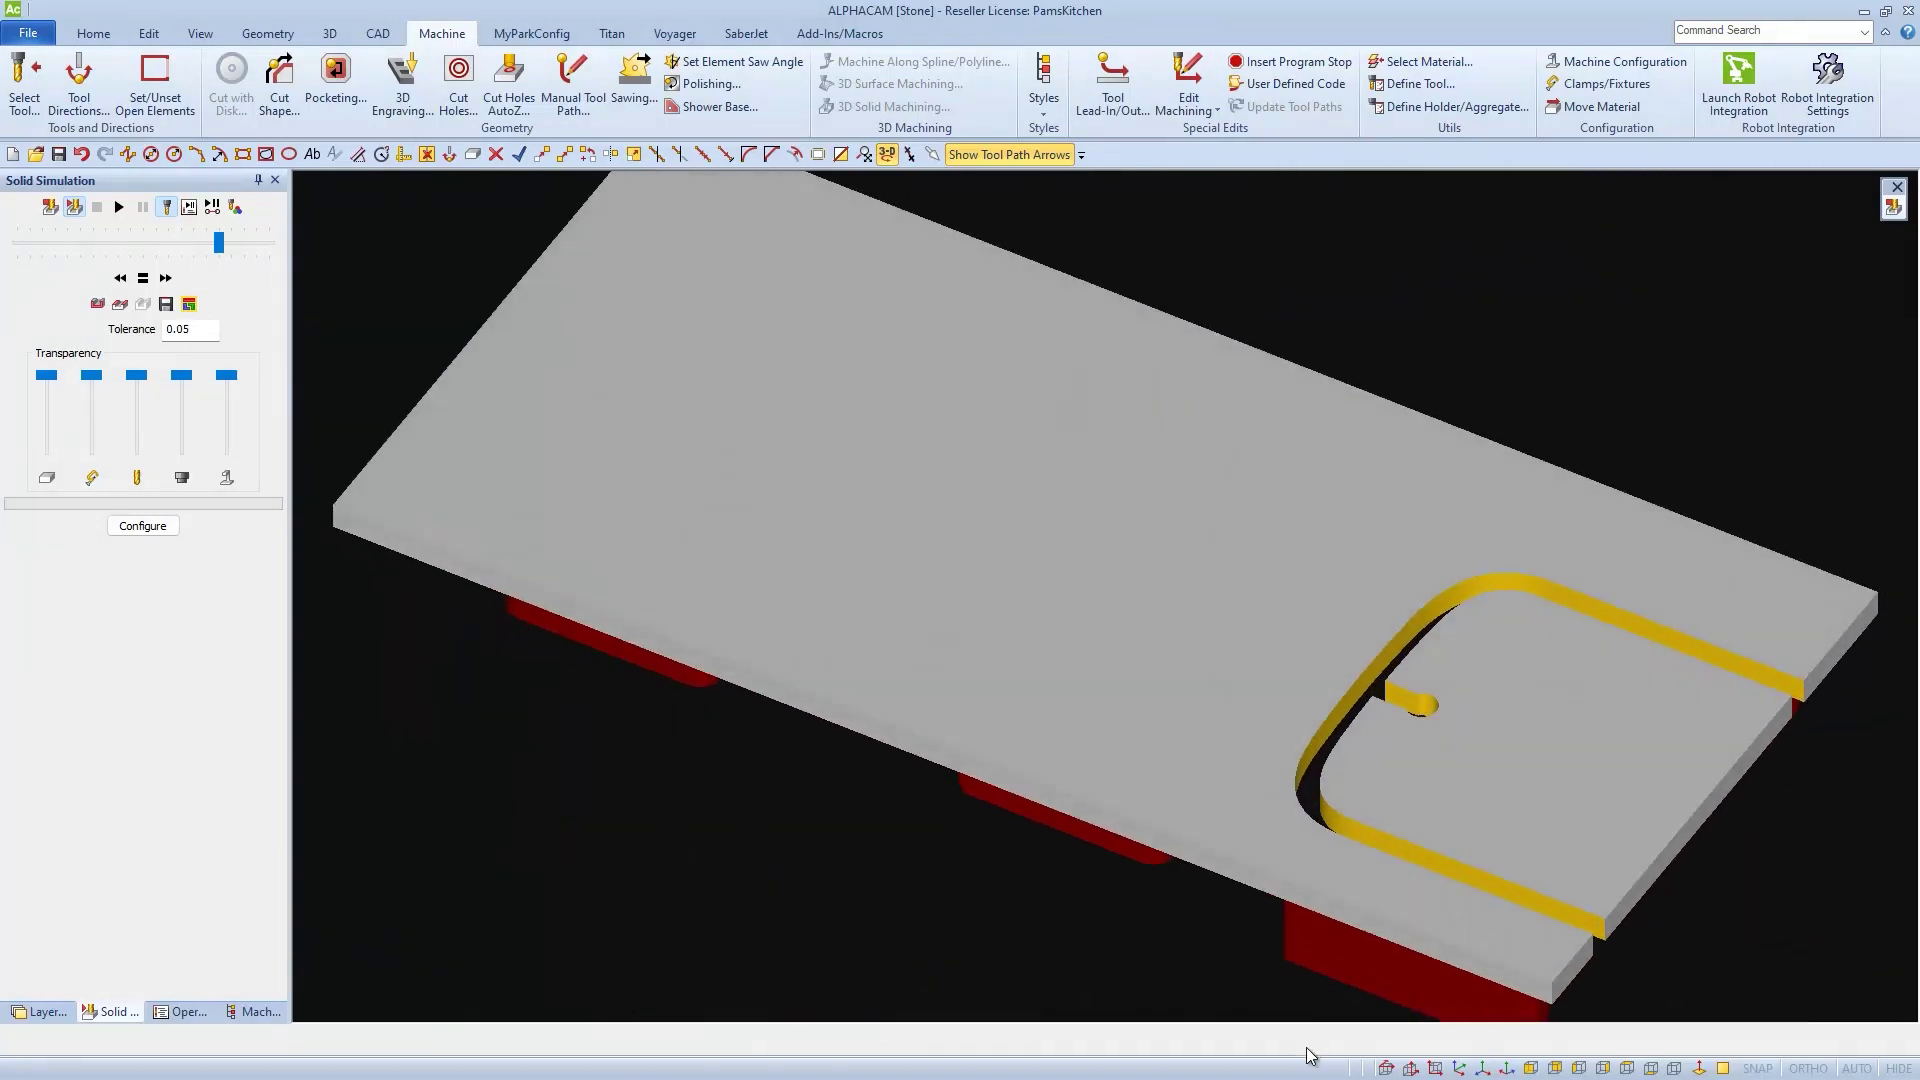
left_click(1893, 209)
key("F2")
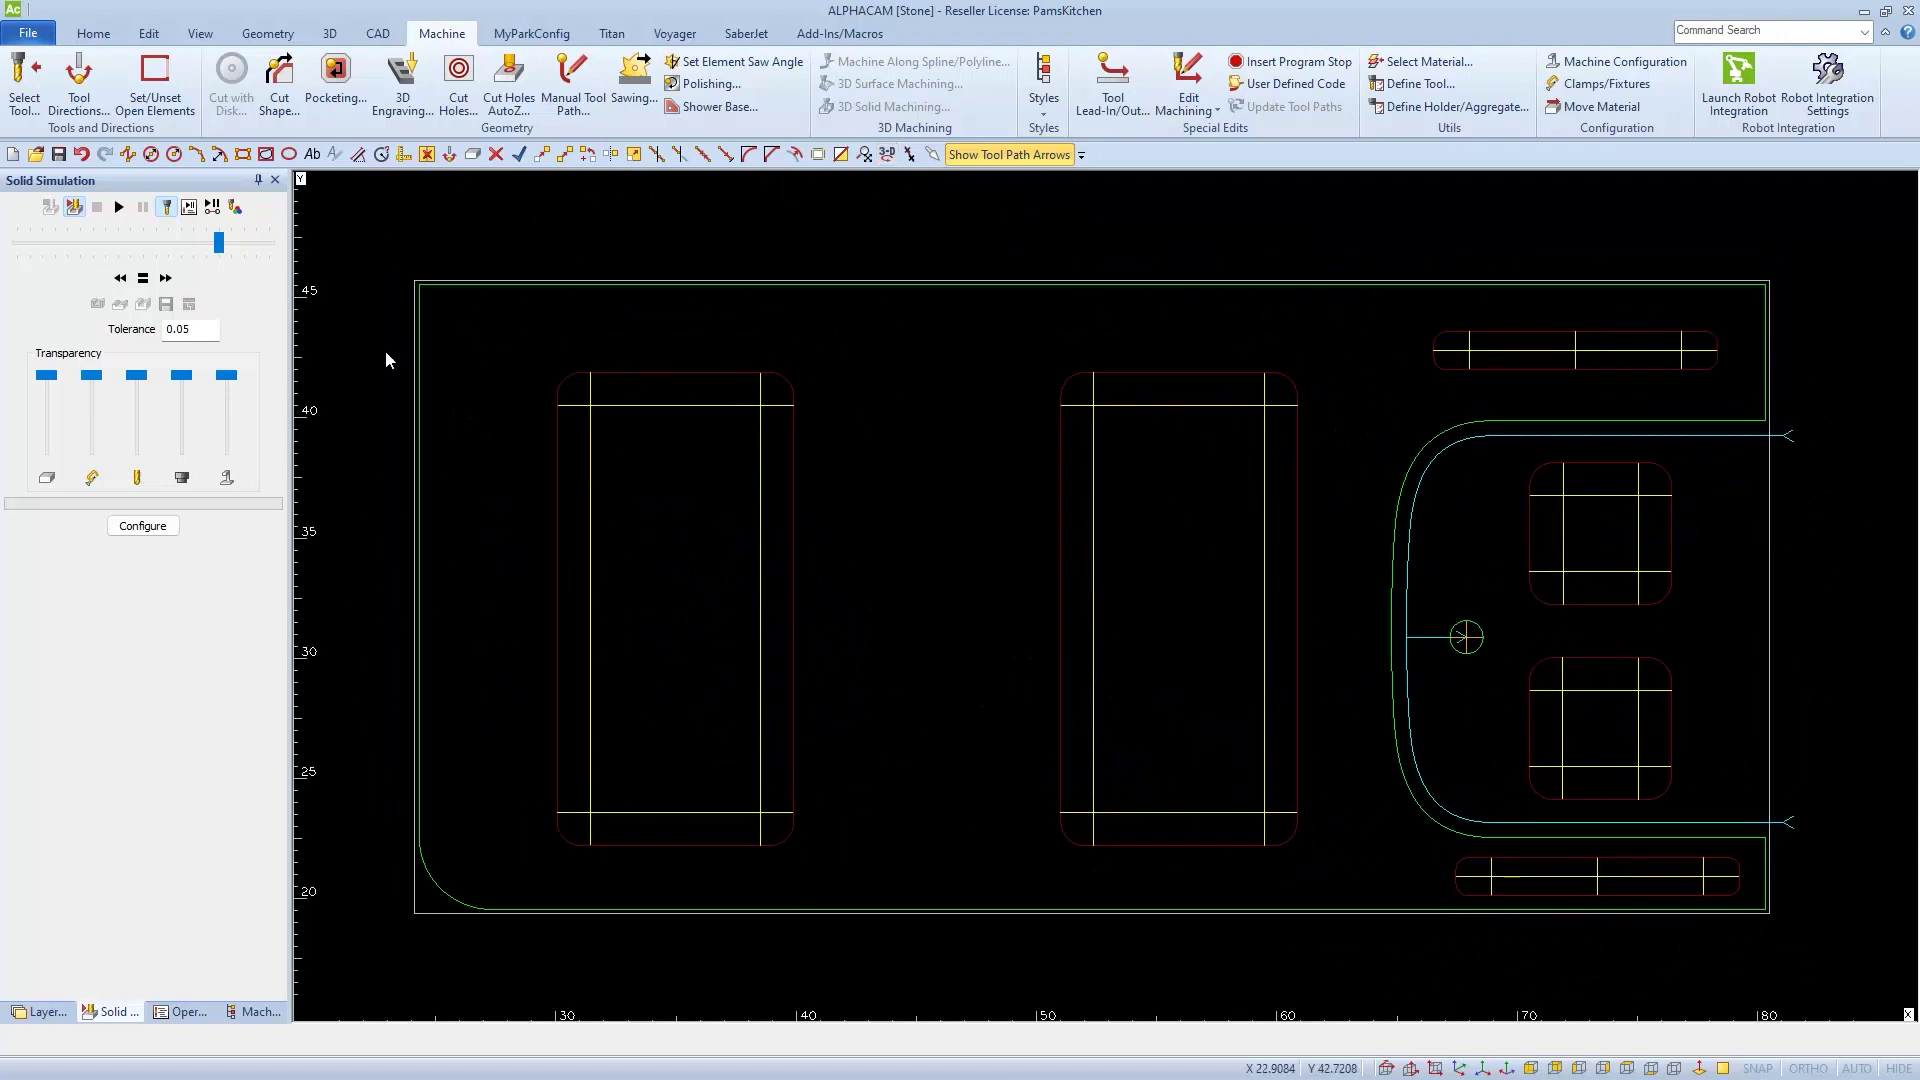
Step: Save the ROUGHING PASS as a new style named '#2 Mill Relief Split Sink Cutout leaves'
left_click(183, 1011)
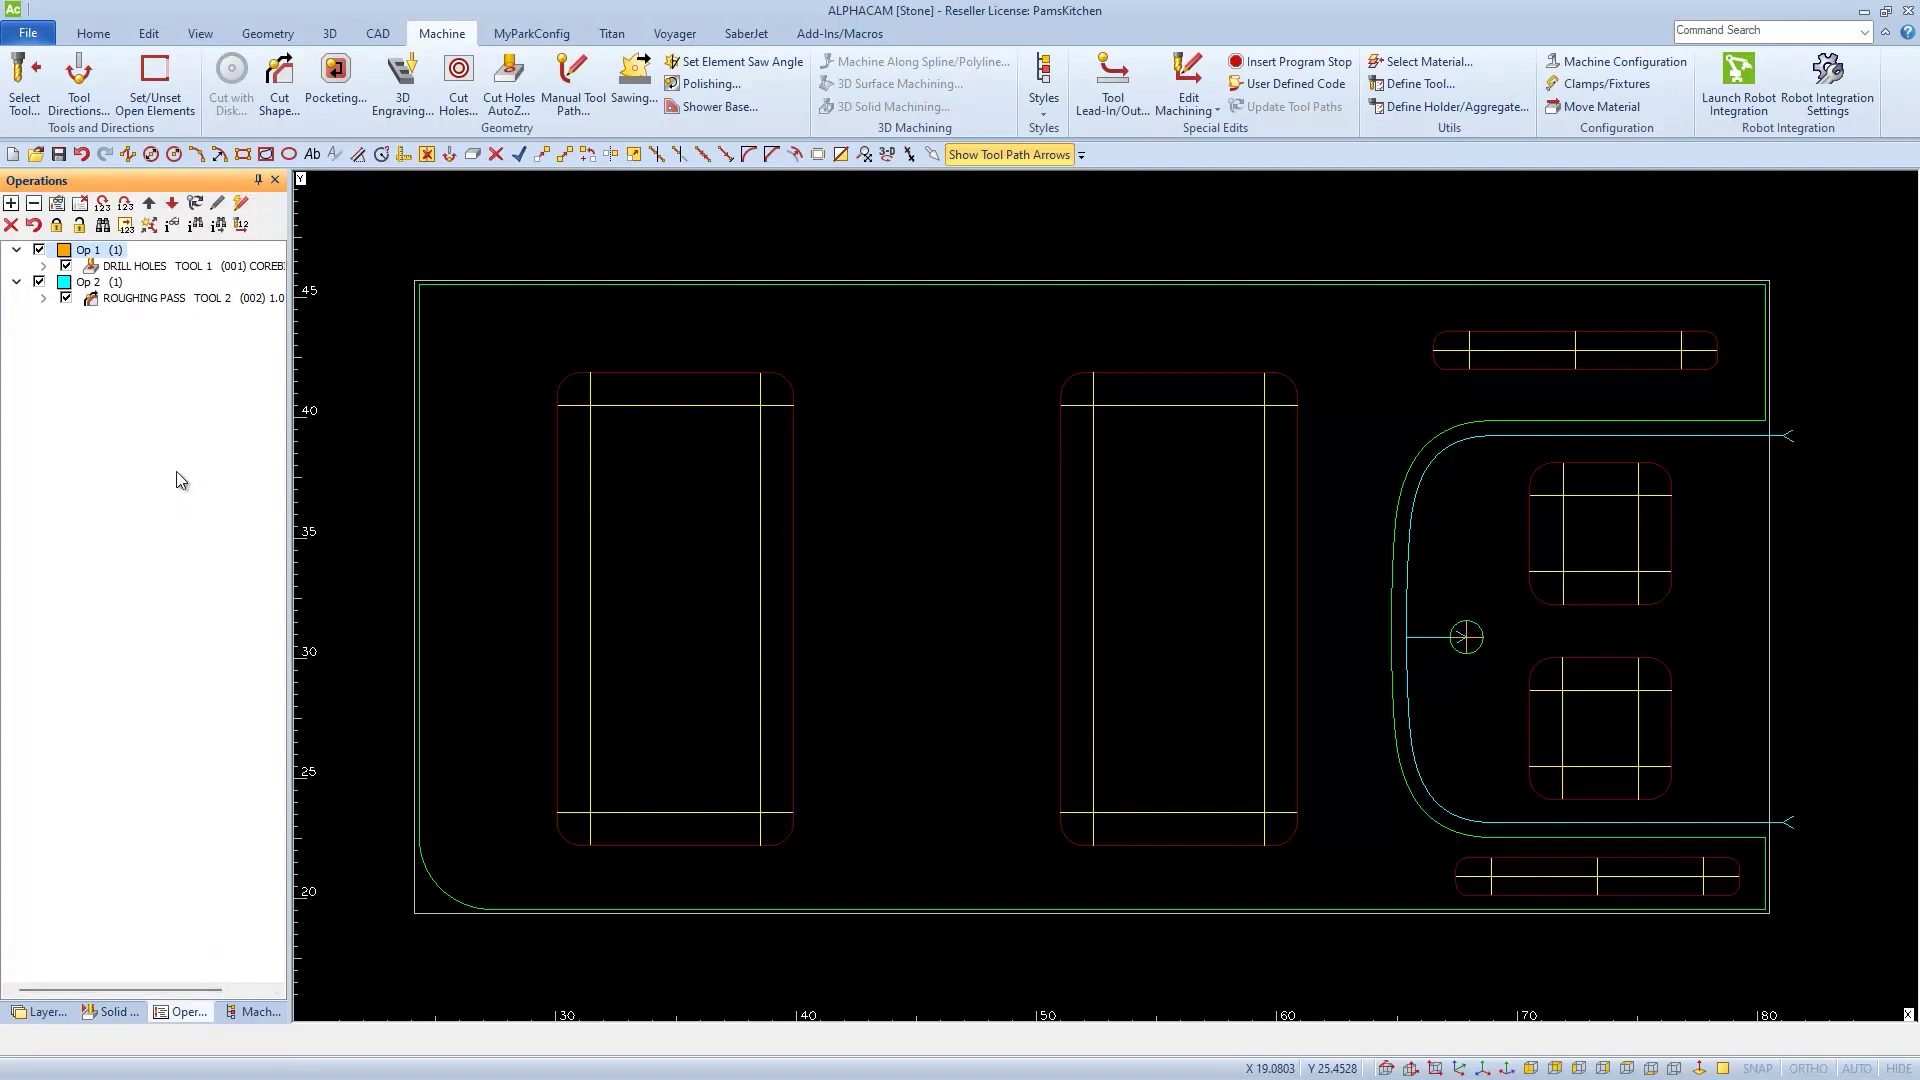
right_click(150, 298)
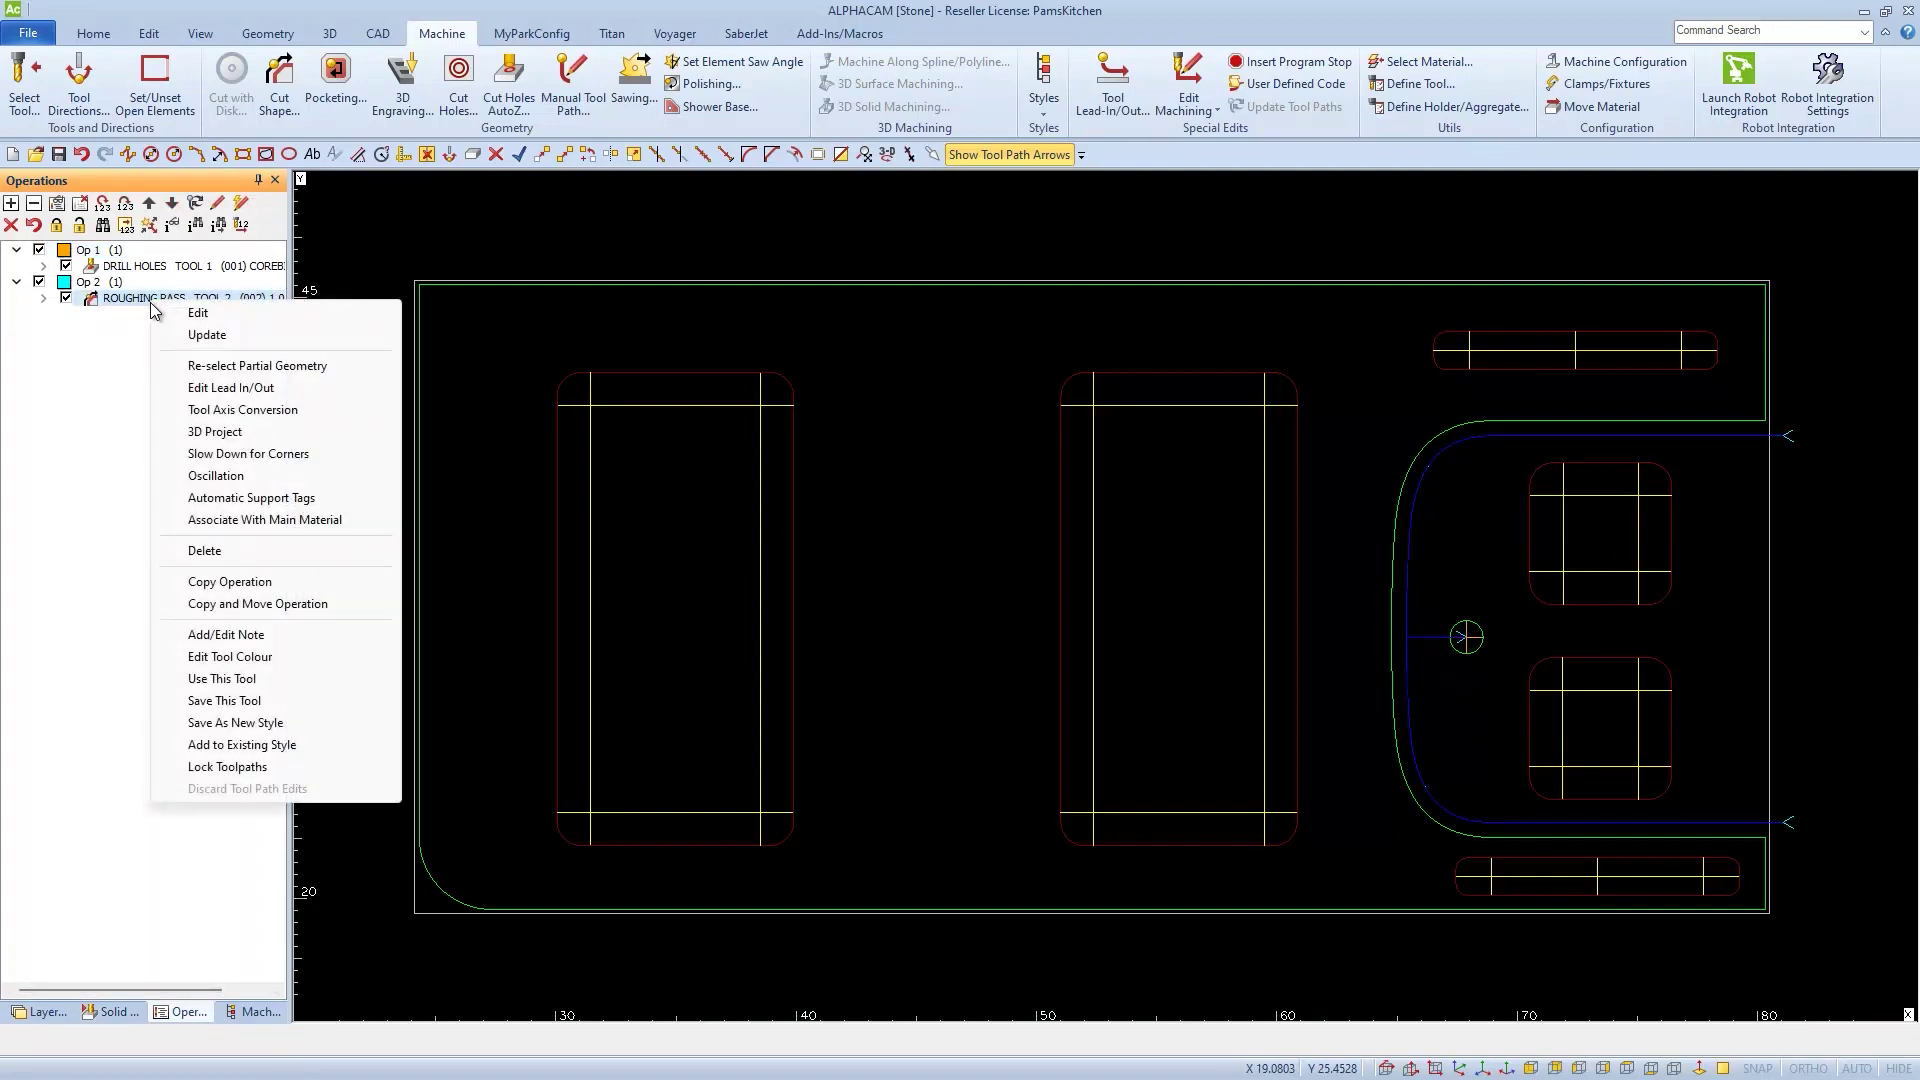
left_click(250, 722)
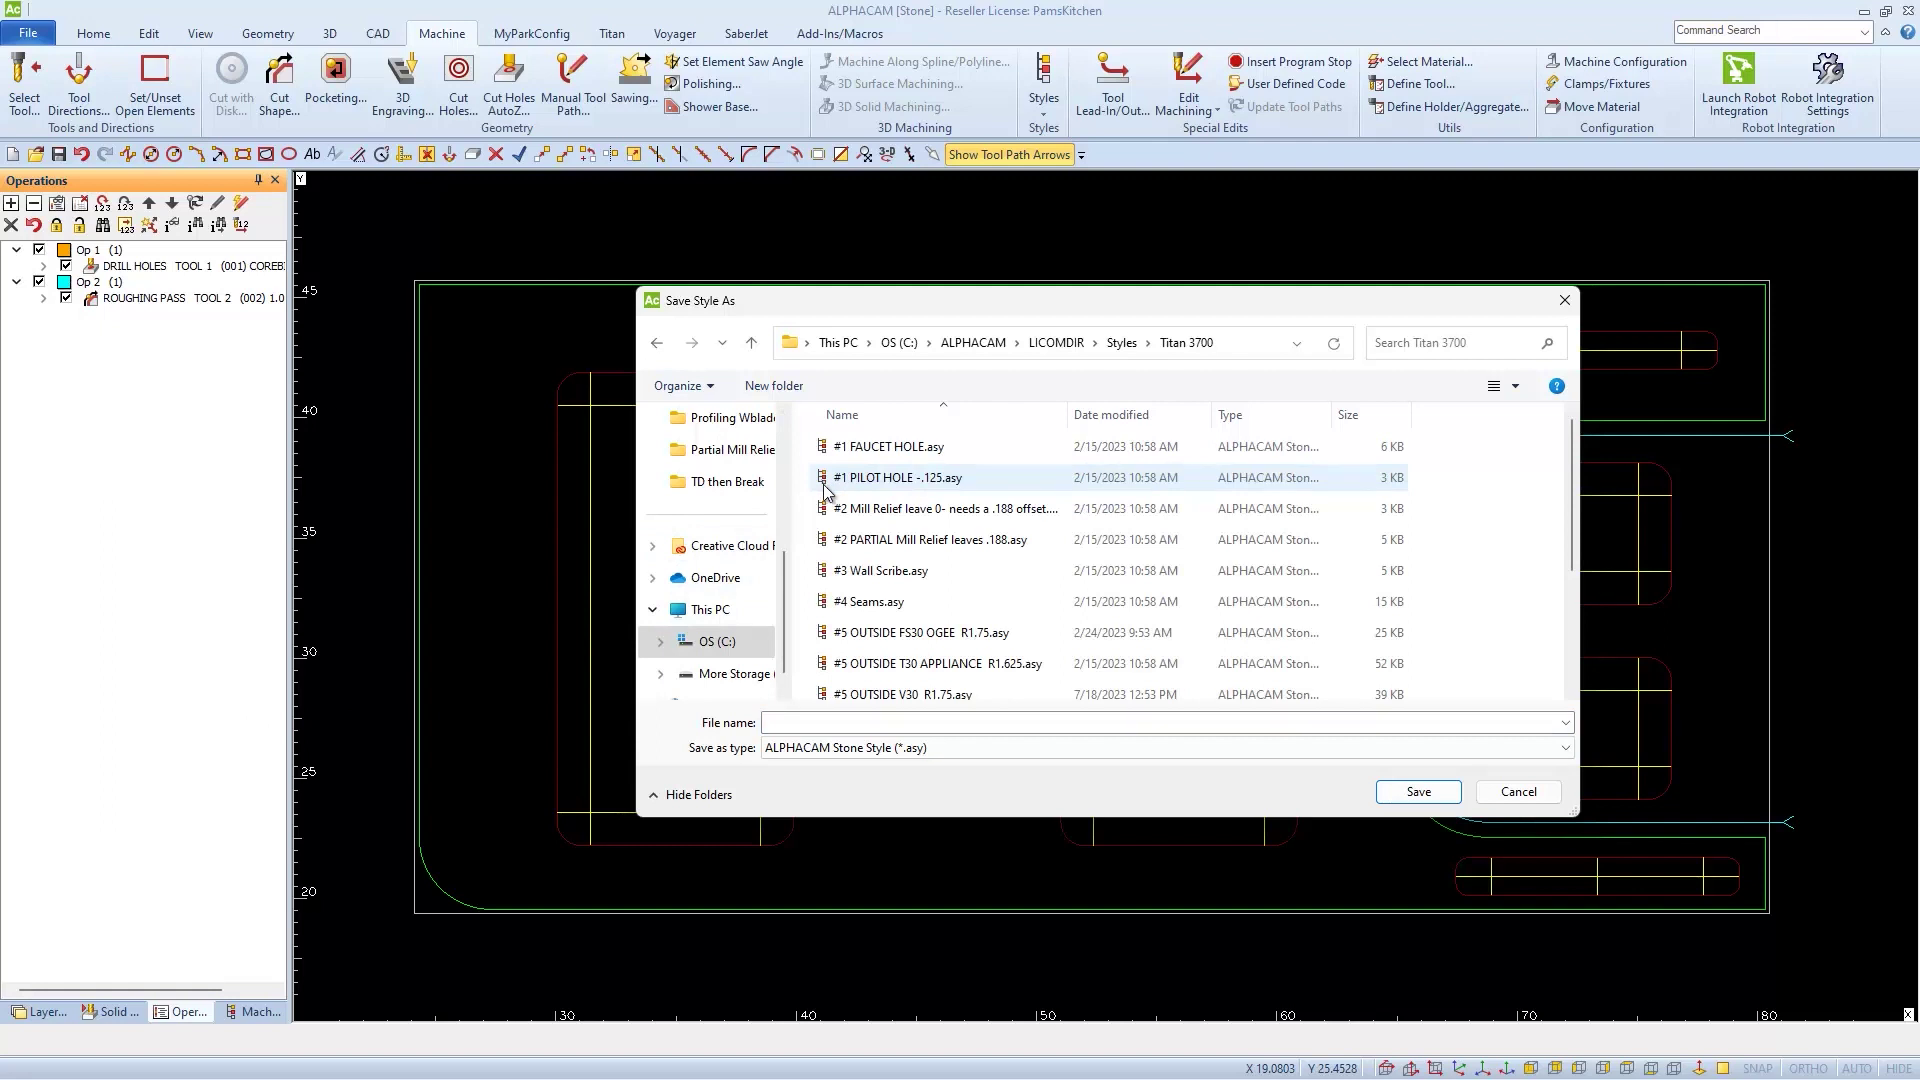
left_click(868, 512)
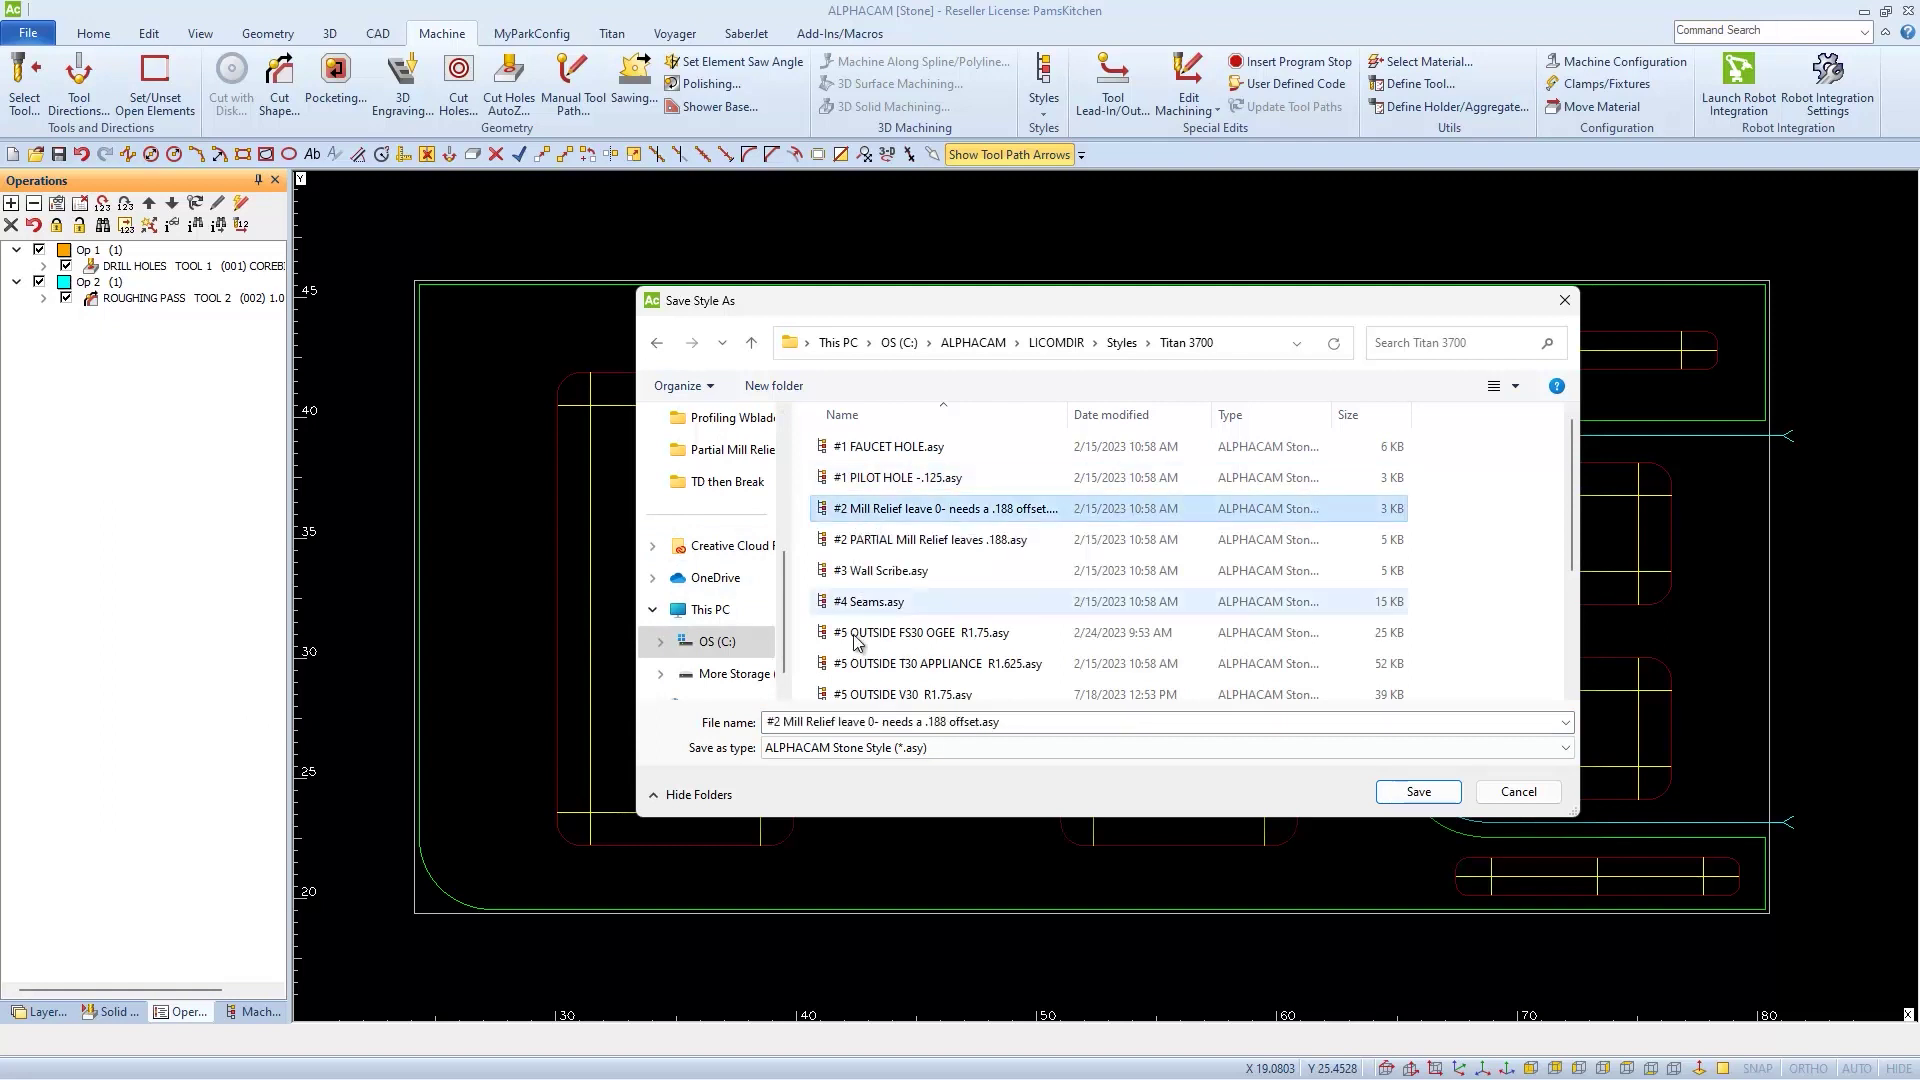
left_click(840, 722)
left_click(839, 722)
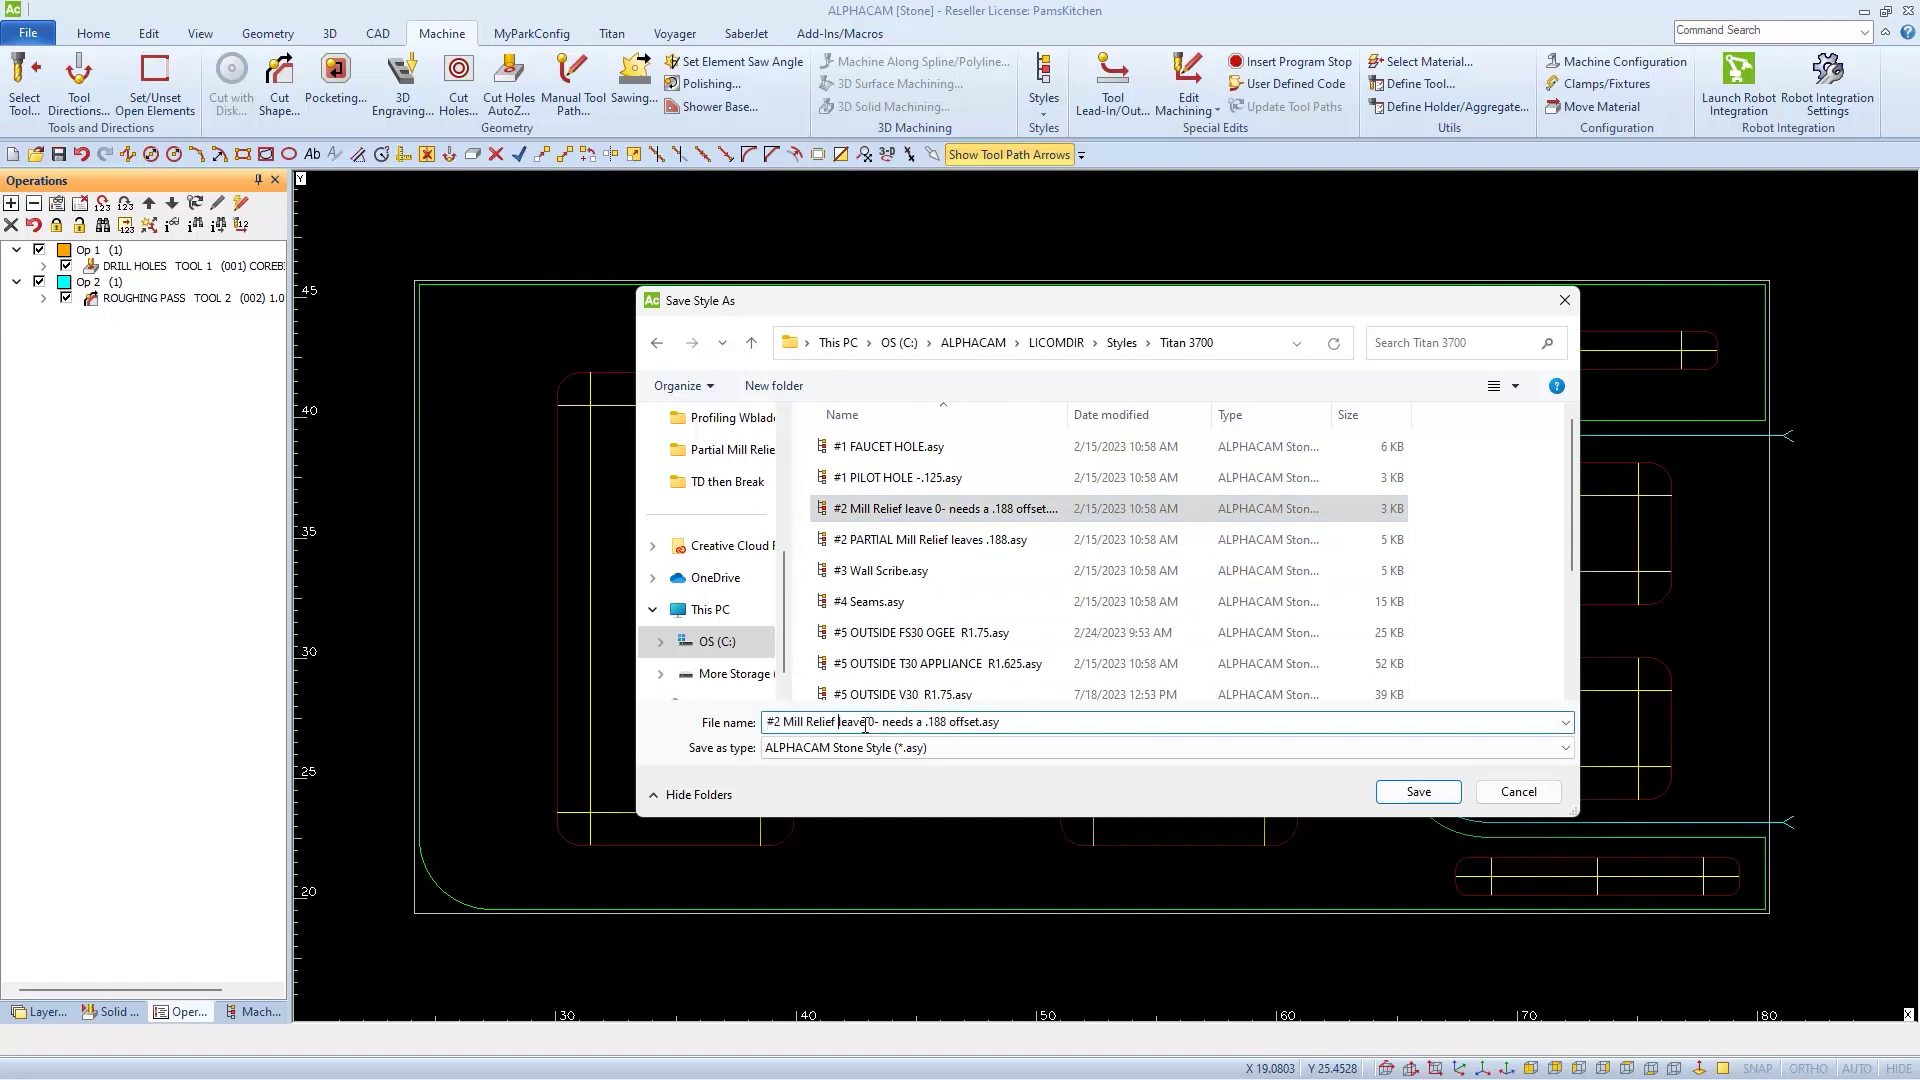
type("Sink Cutout")
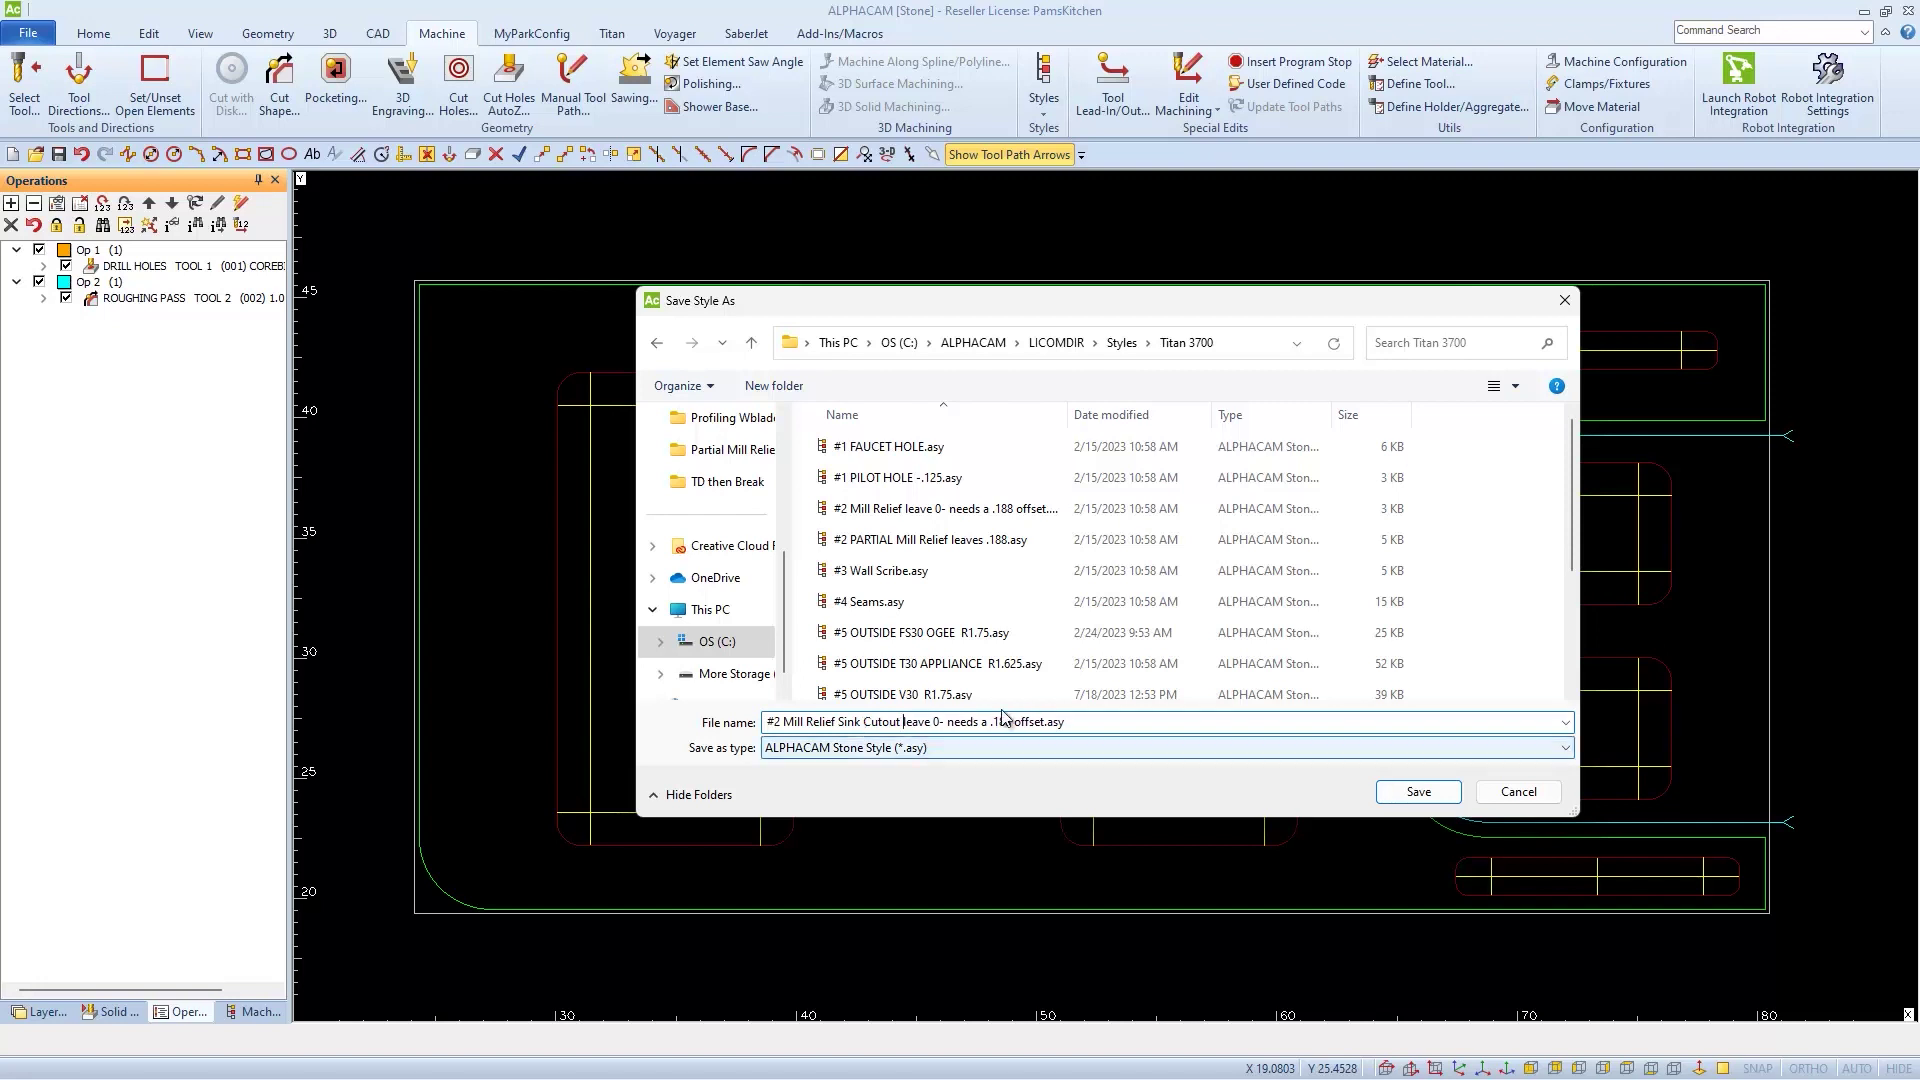
left_click_drag(1064, 722, 933, 722)
type("s")
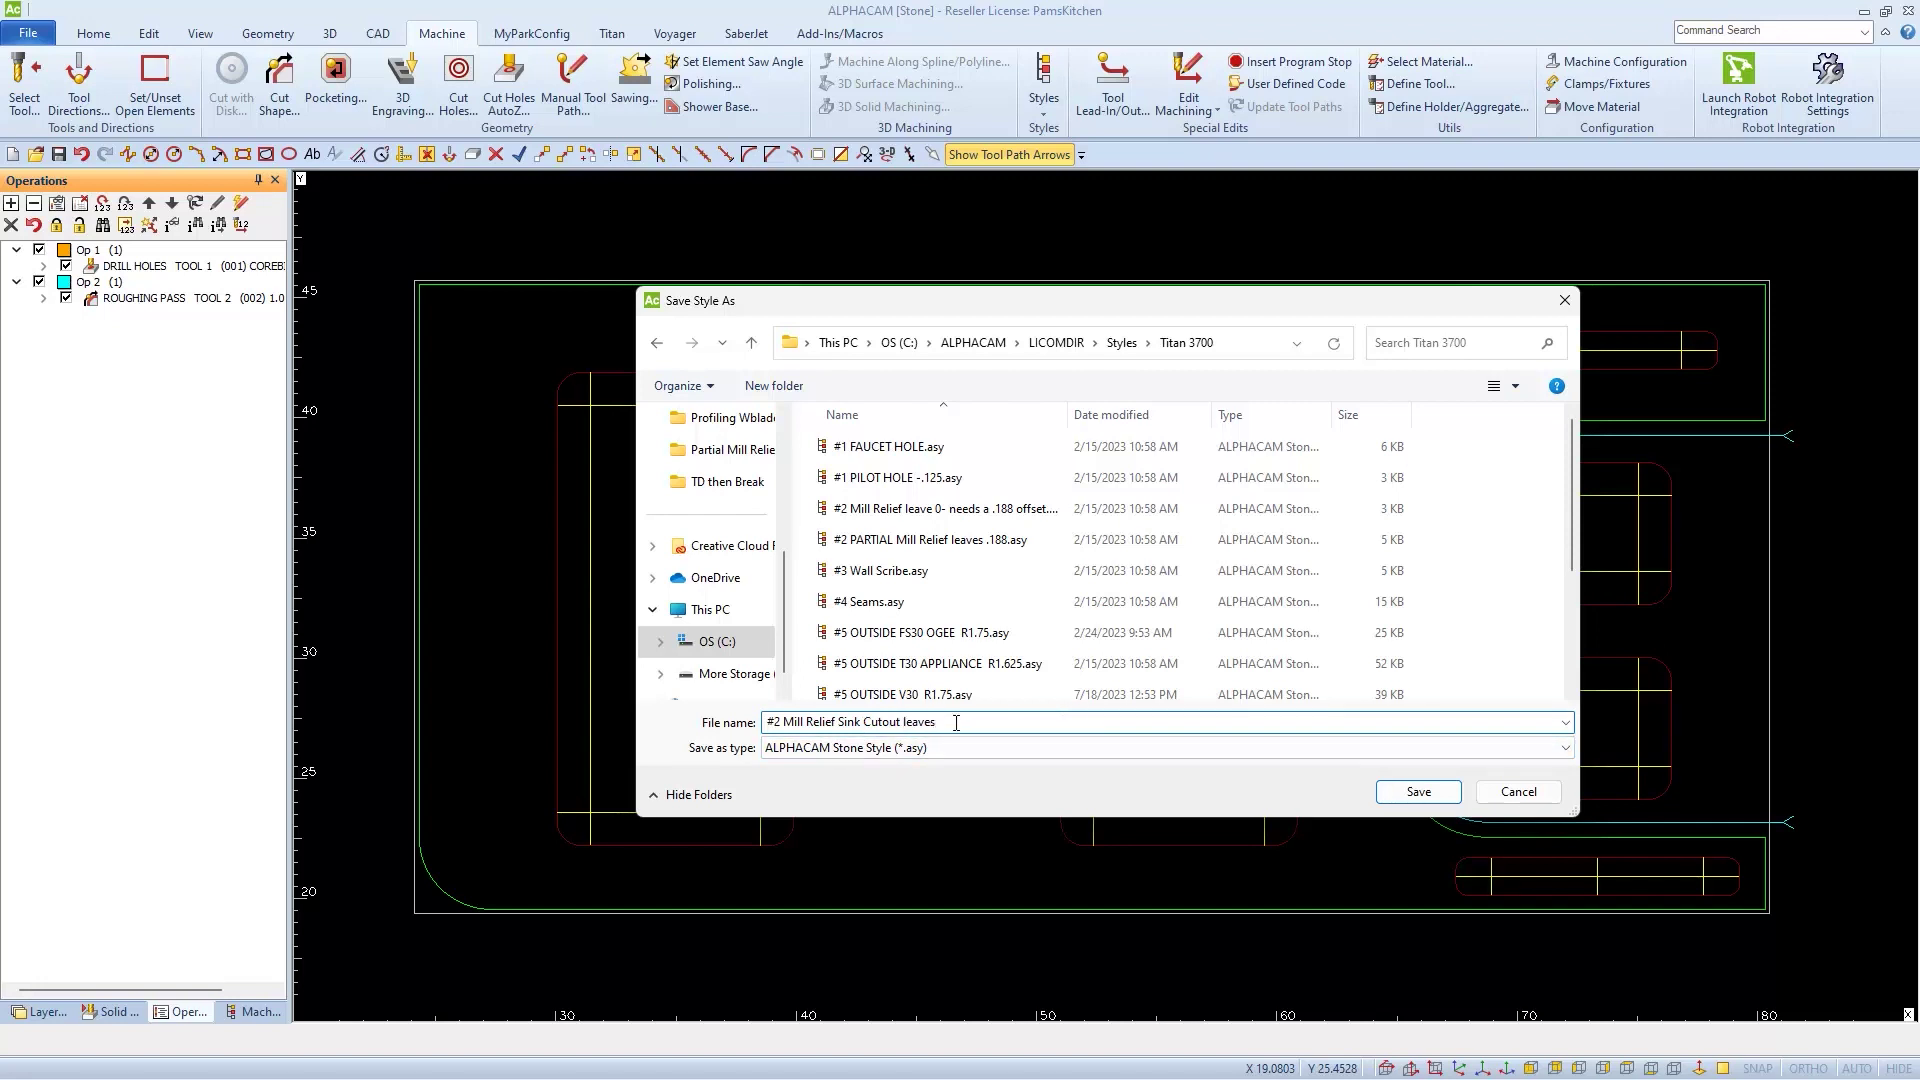
left_click(839, 722)
type("Split")
left_click(1419, 792)
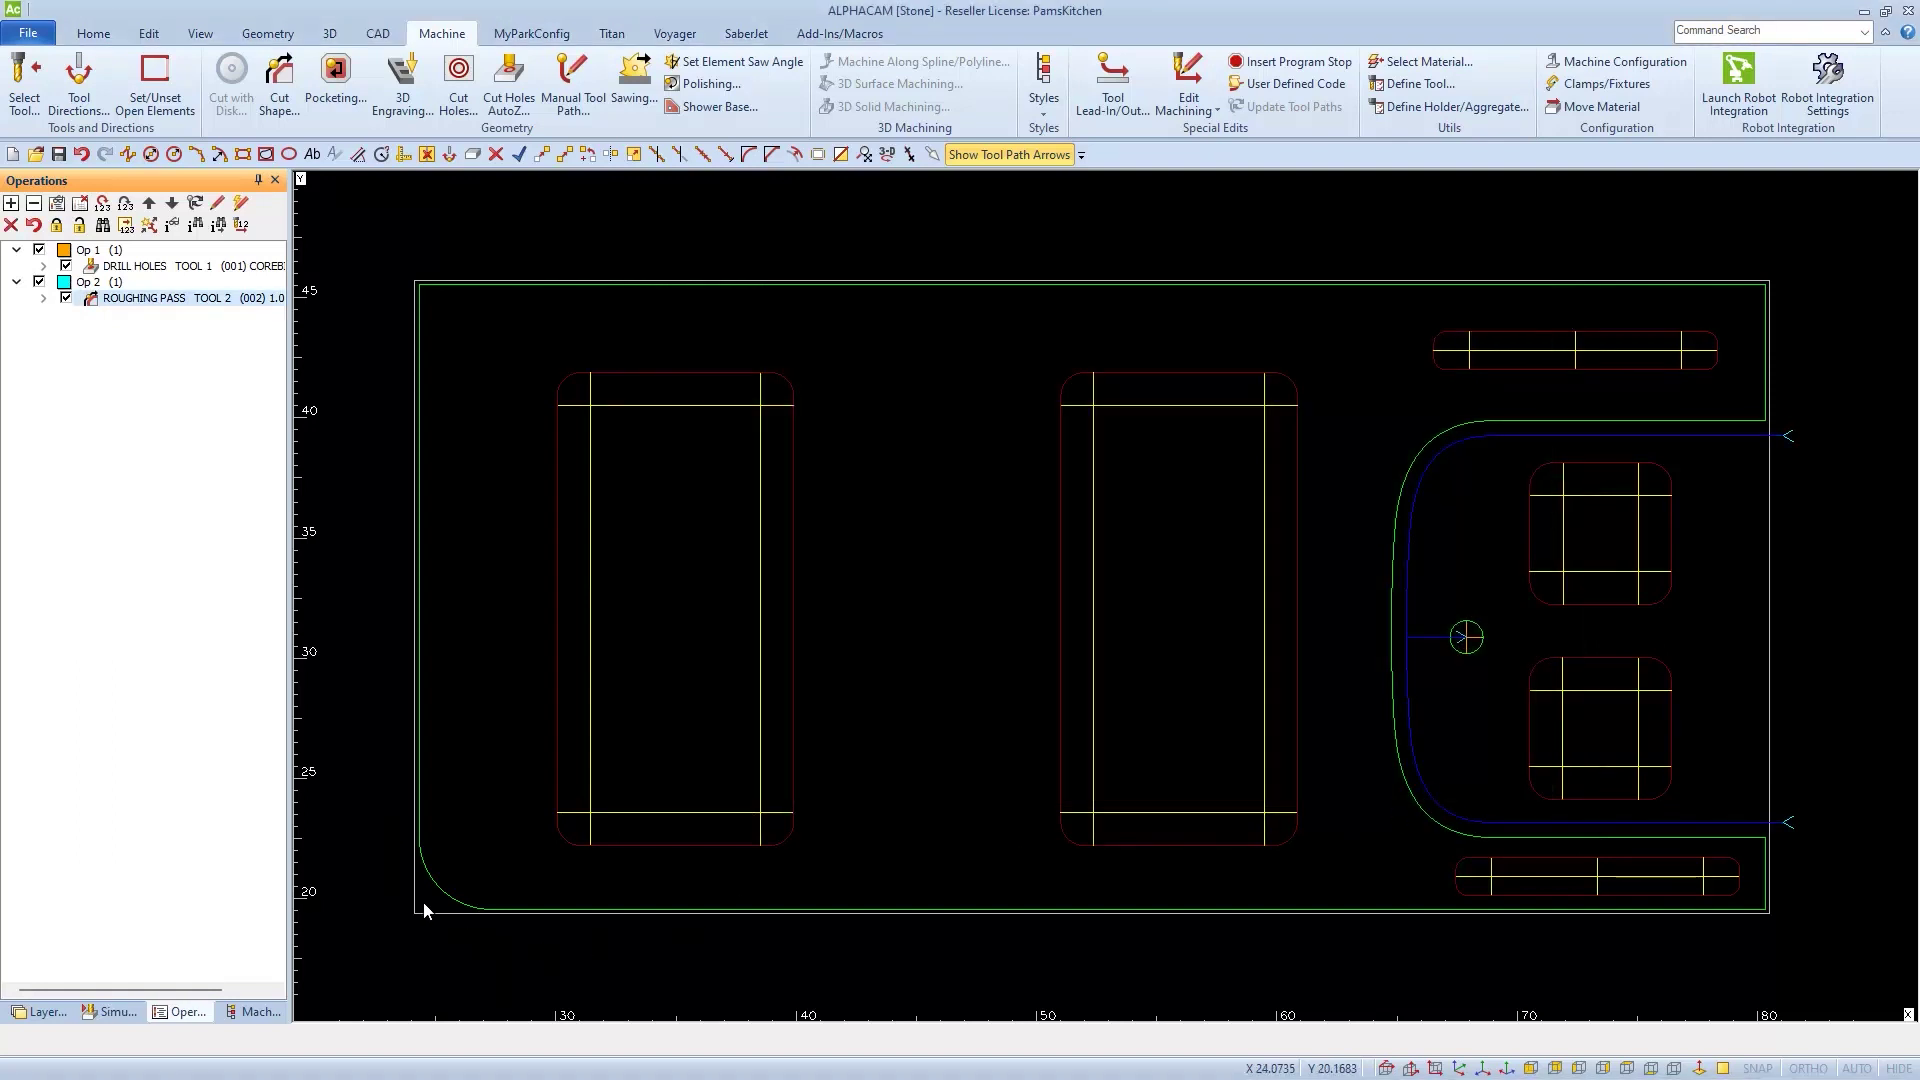
Step: Start a new Cut Shape, review its settings tabs and reset the leads to defaults
left_click(278, 85)
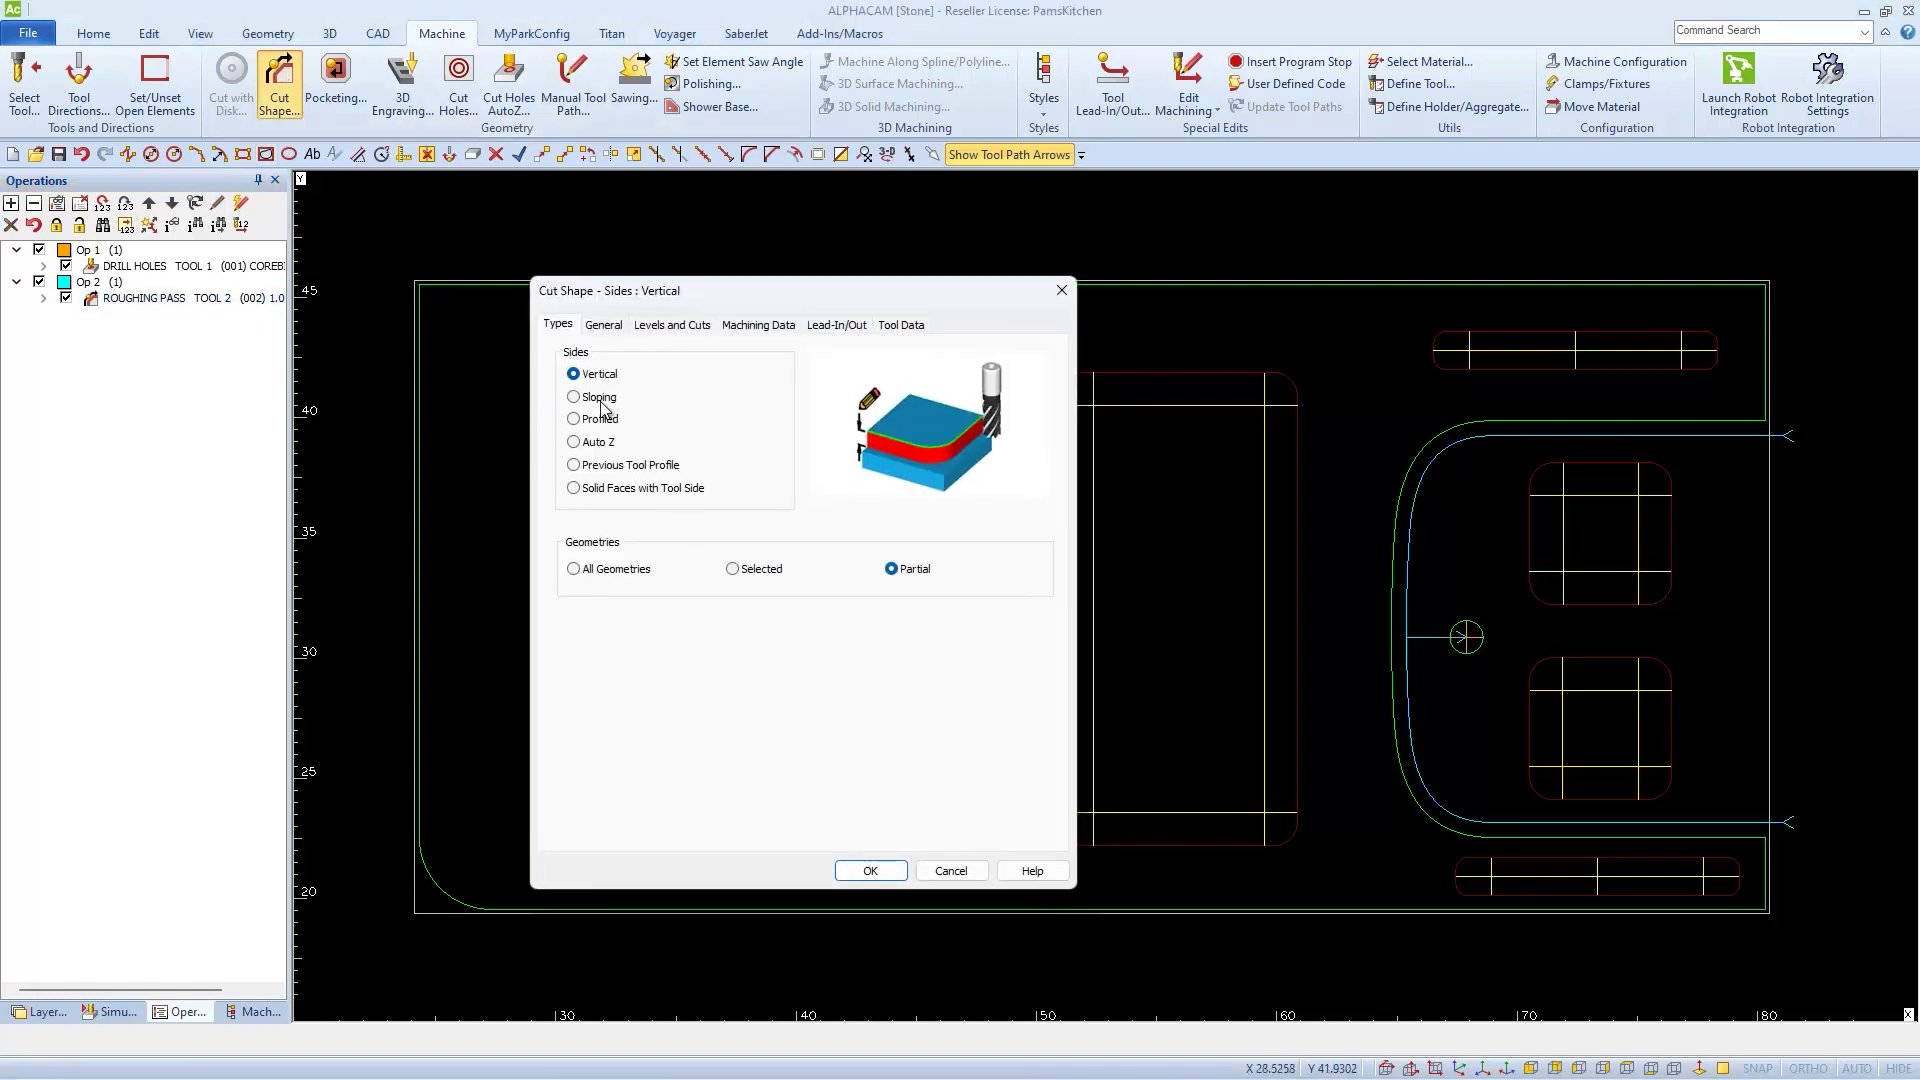
left_click(604, 325)
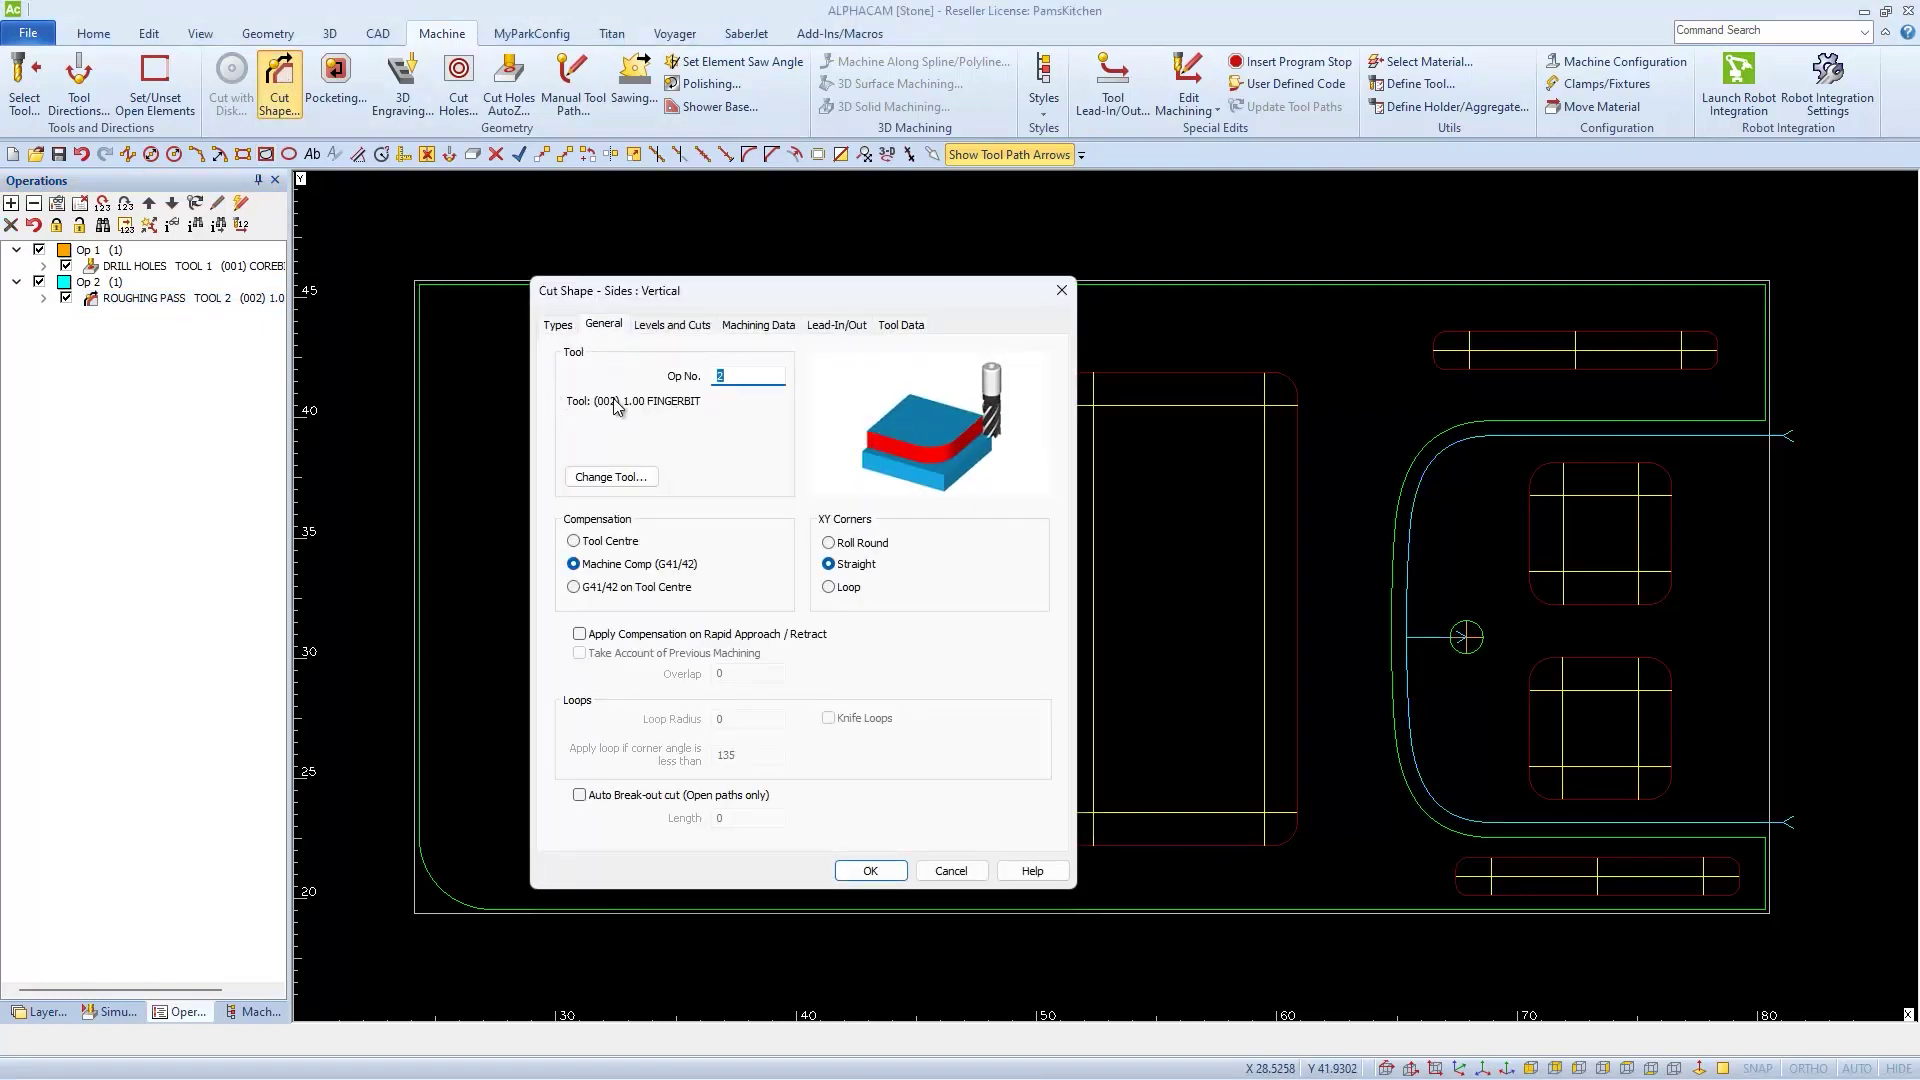
left_click(659, 330)
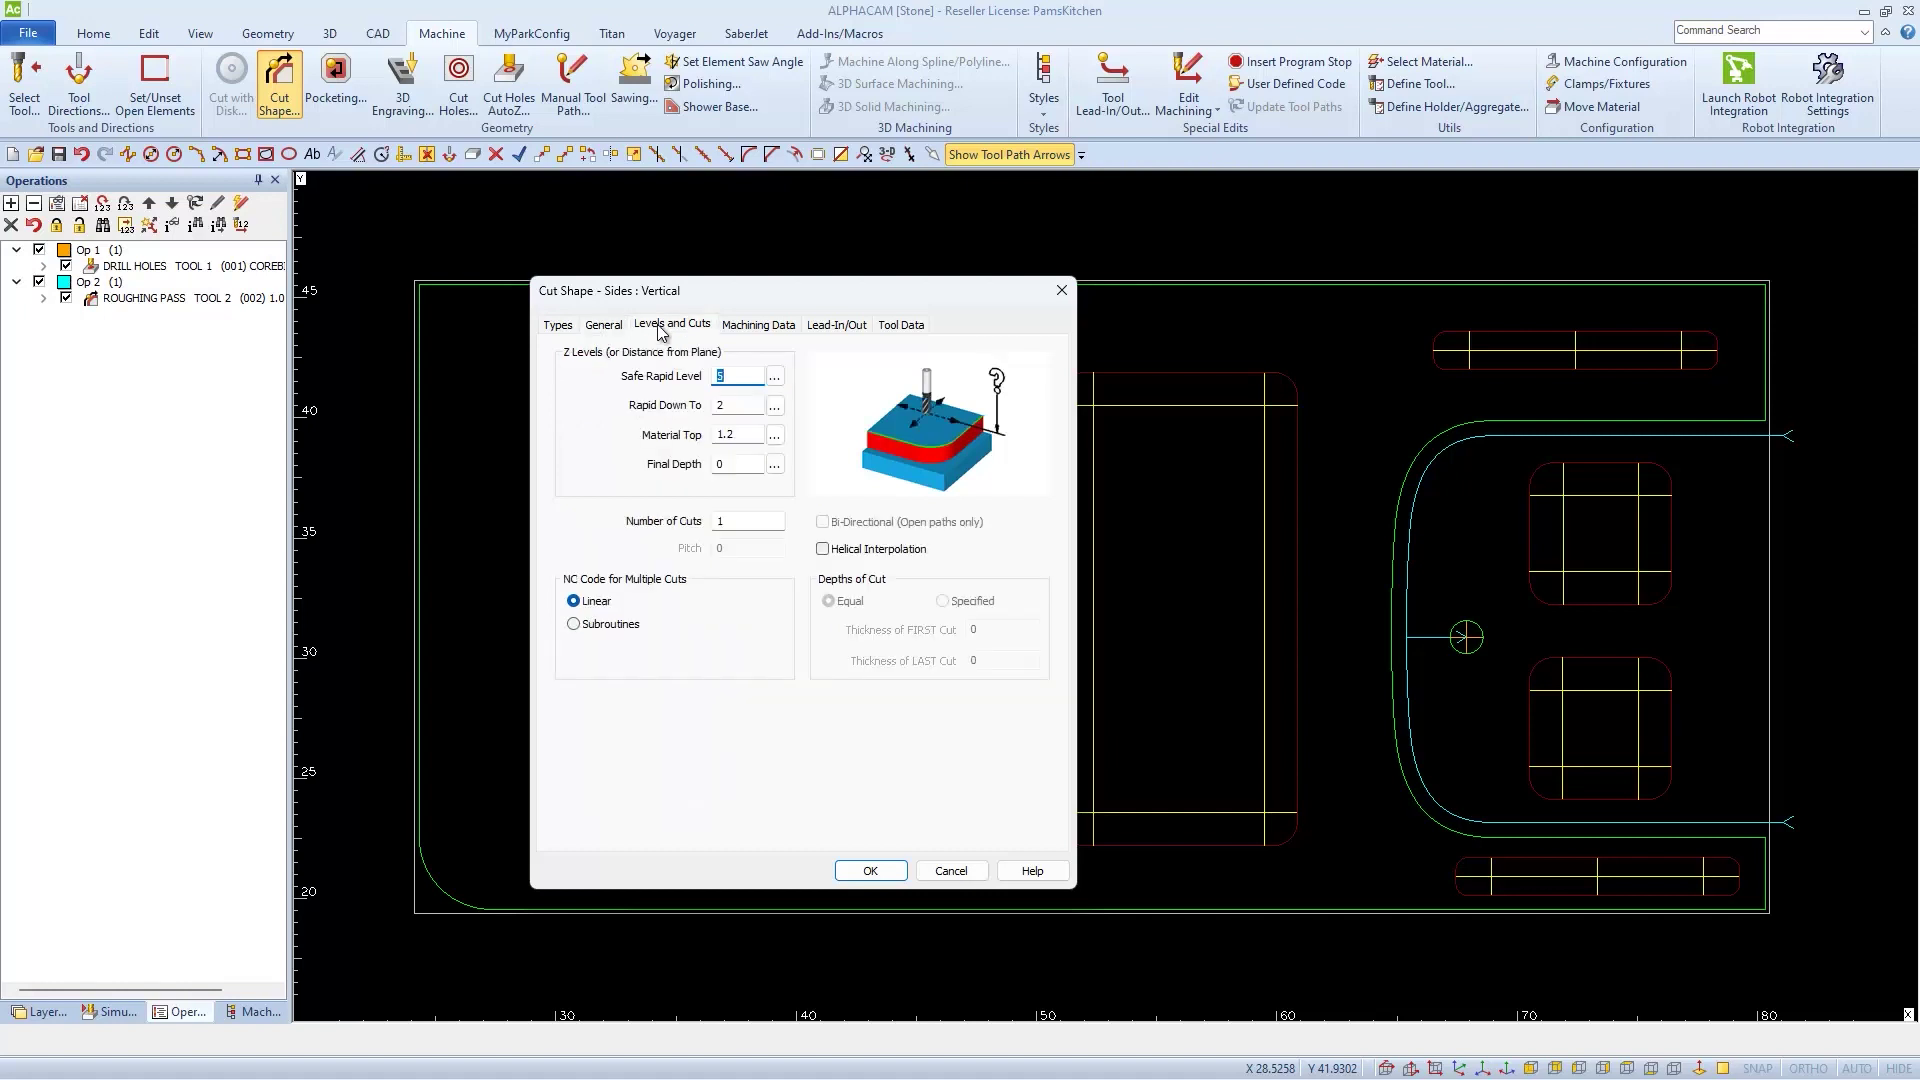
left_click(735, 330)
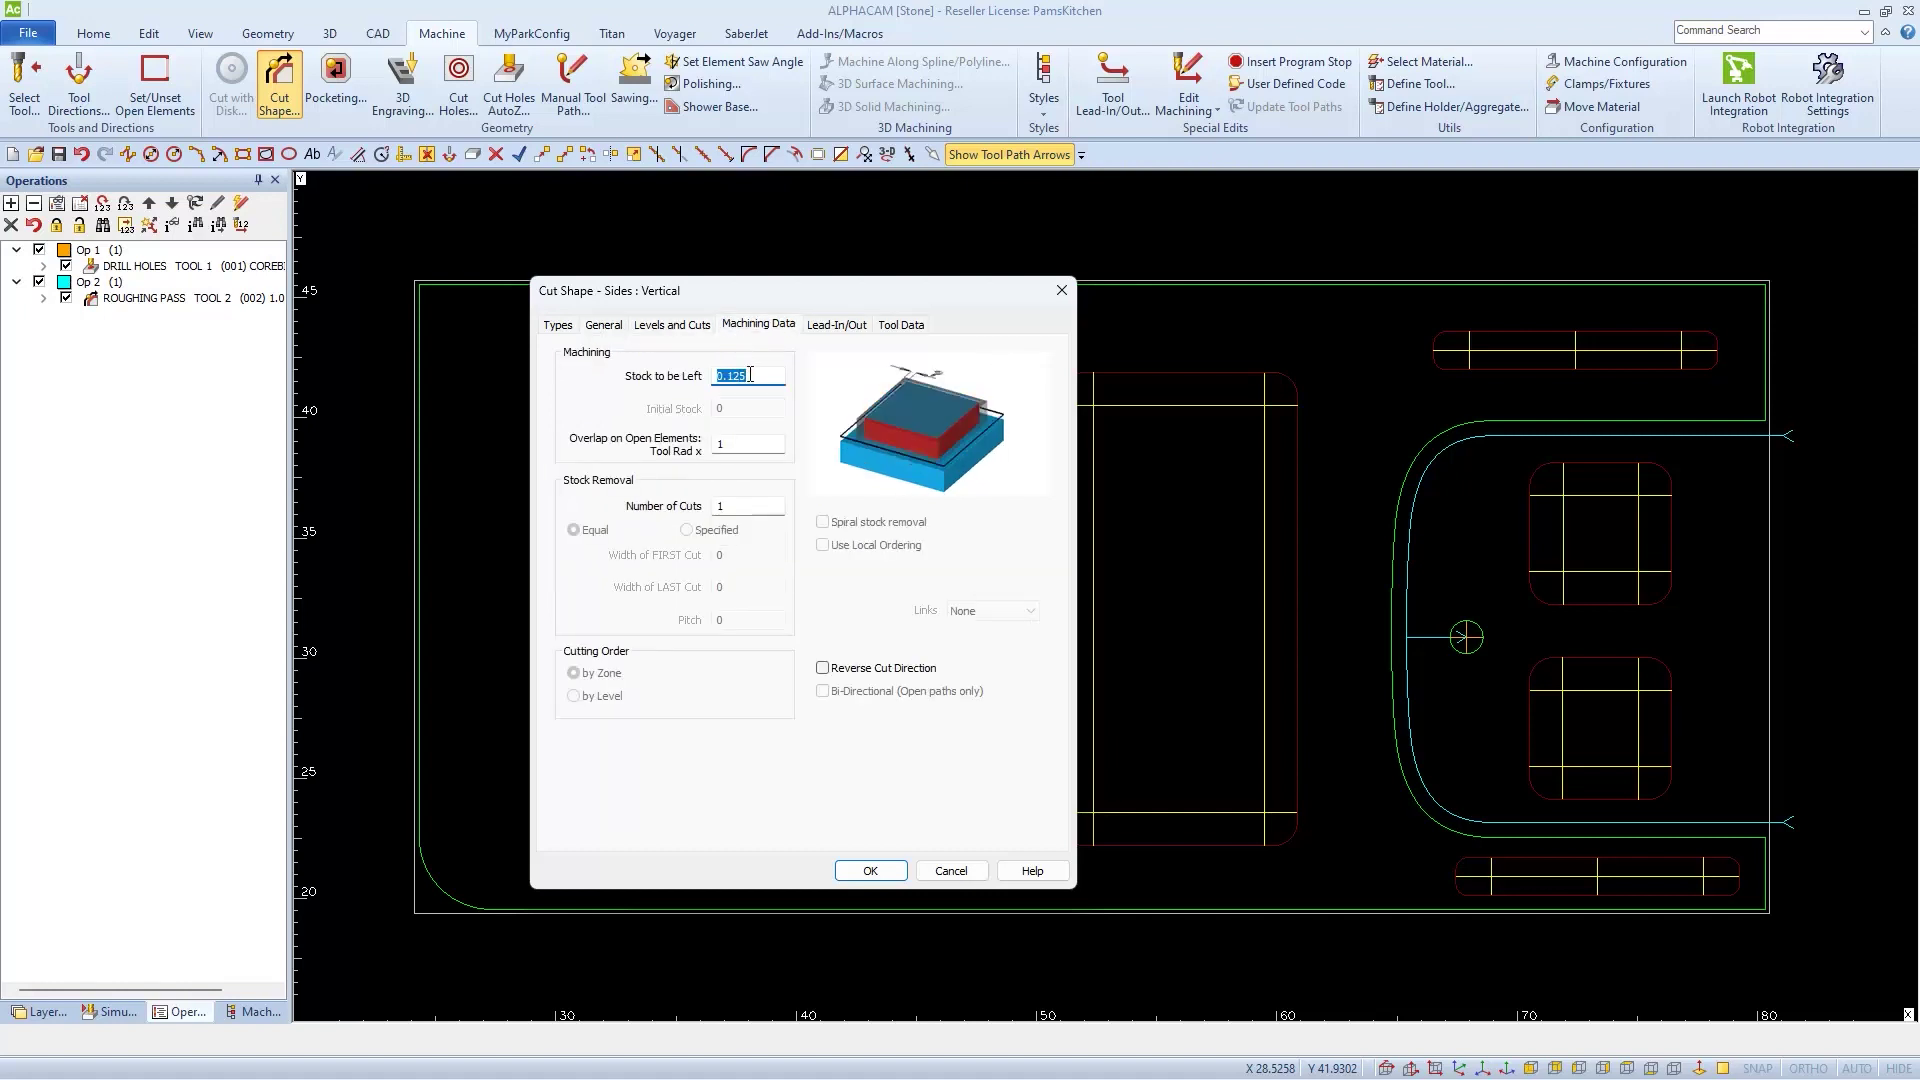
left_click(834, 327)
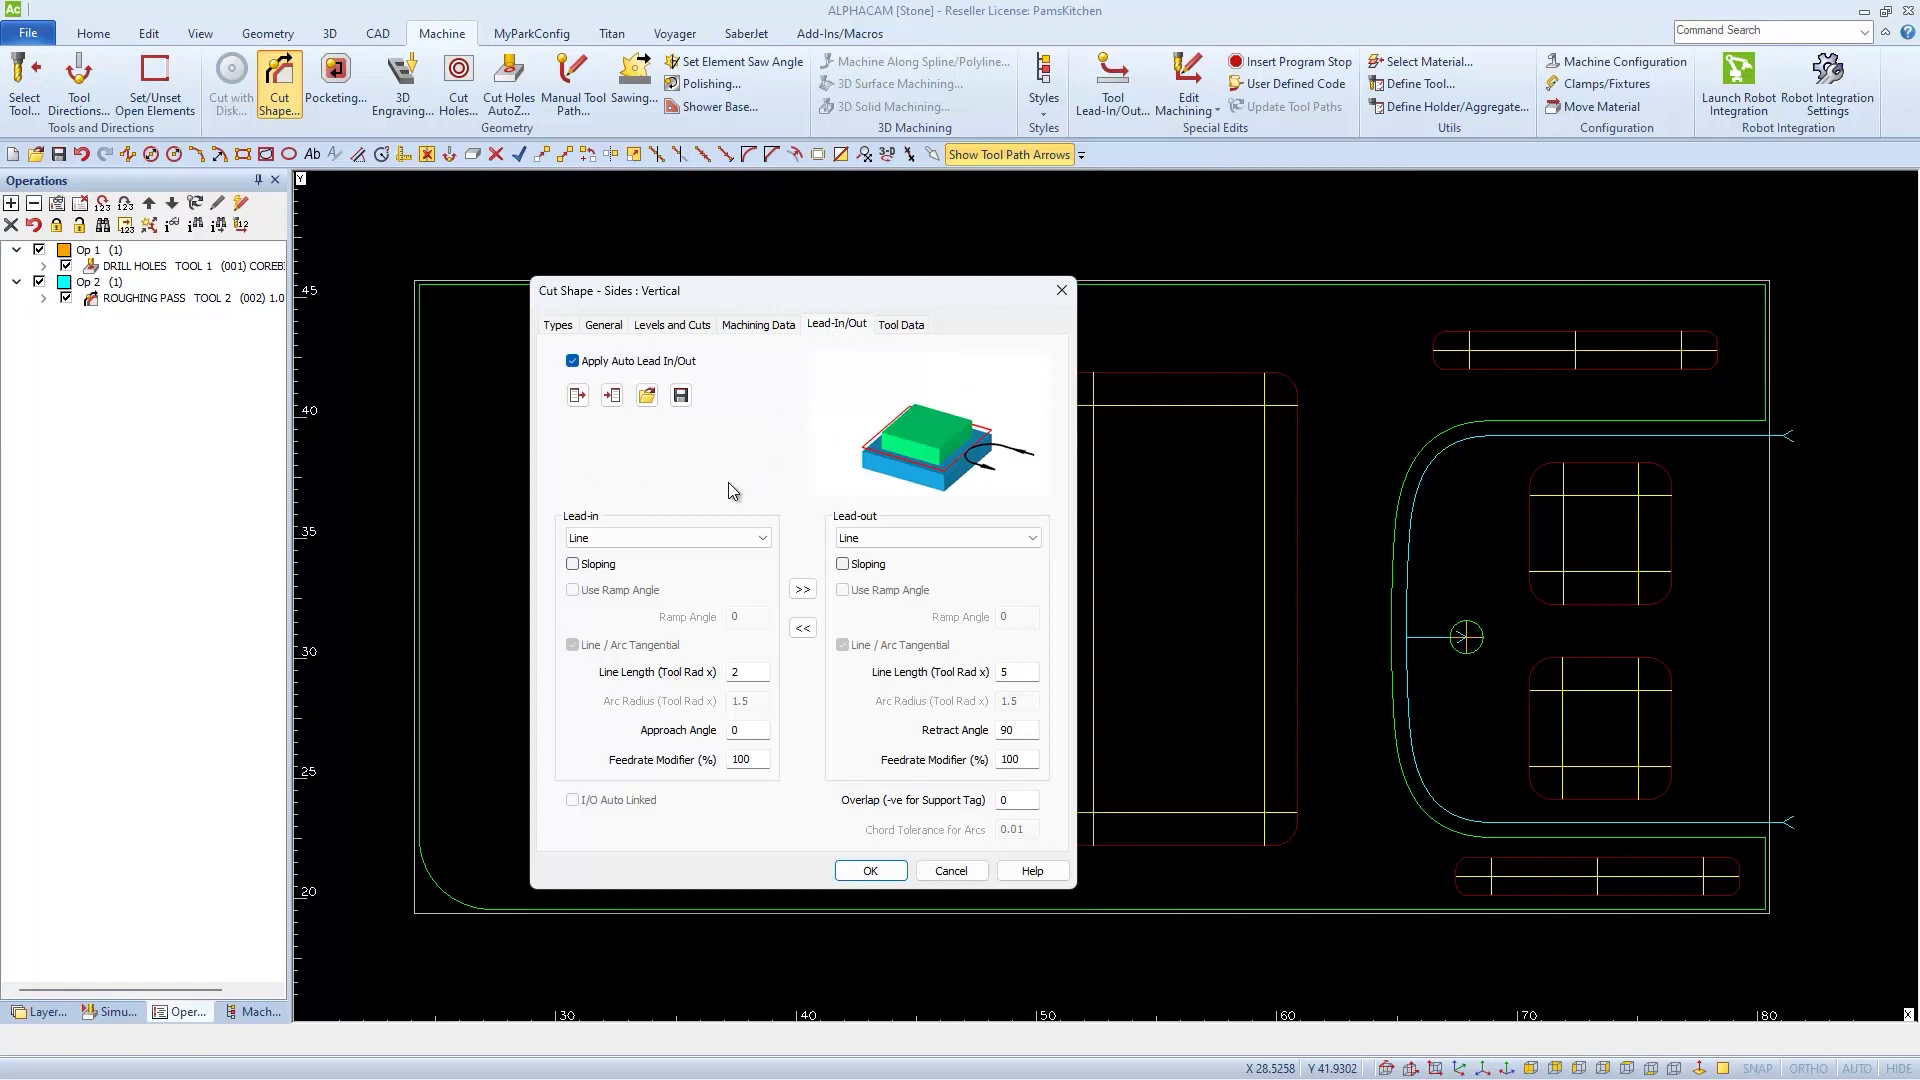
left_click(576, 398)
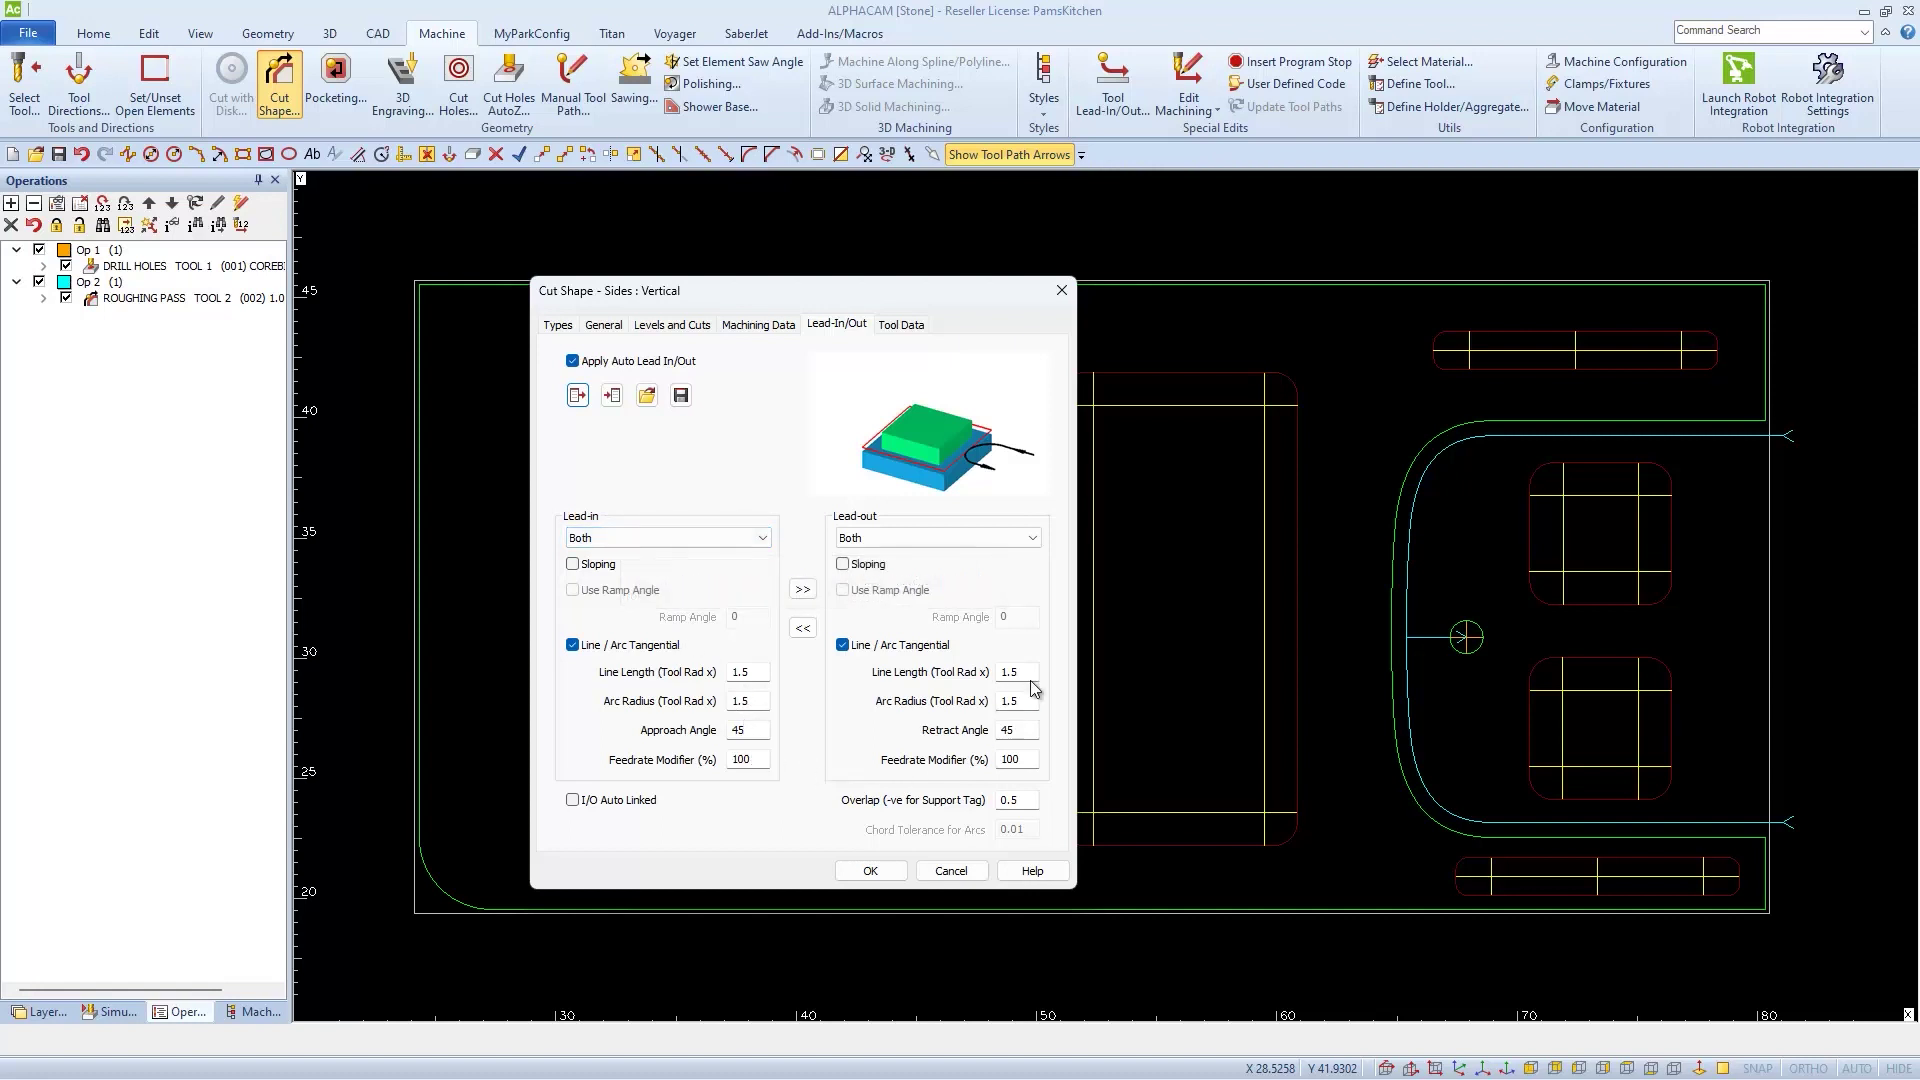
Step: Set approach and retract angles to 90 and overlap to 0, then accept the settings
left_click_drag(753, 732, 728, 728)
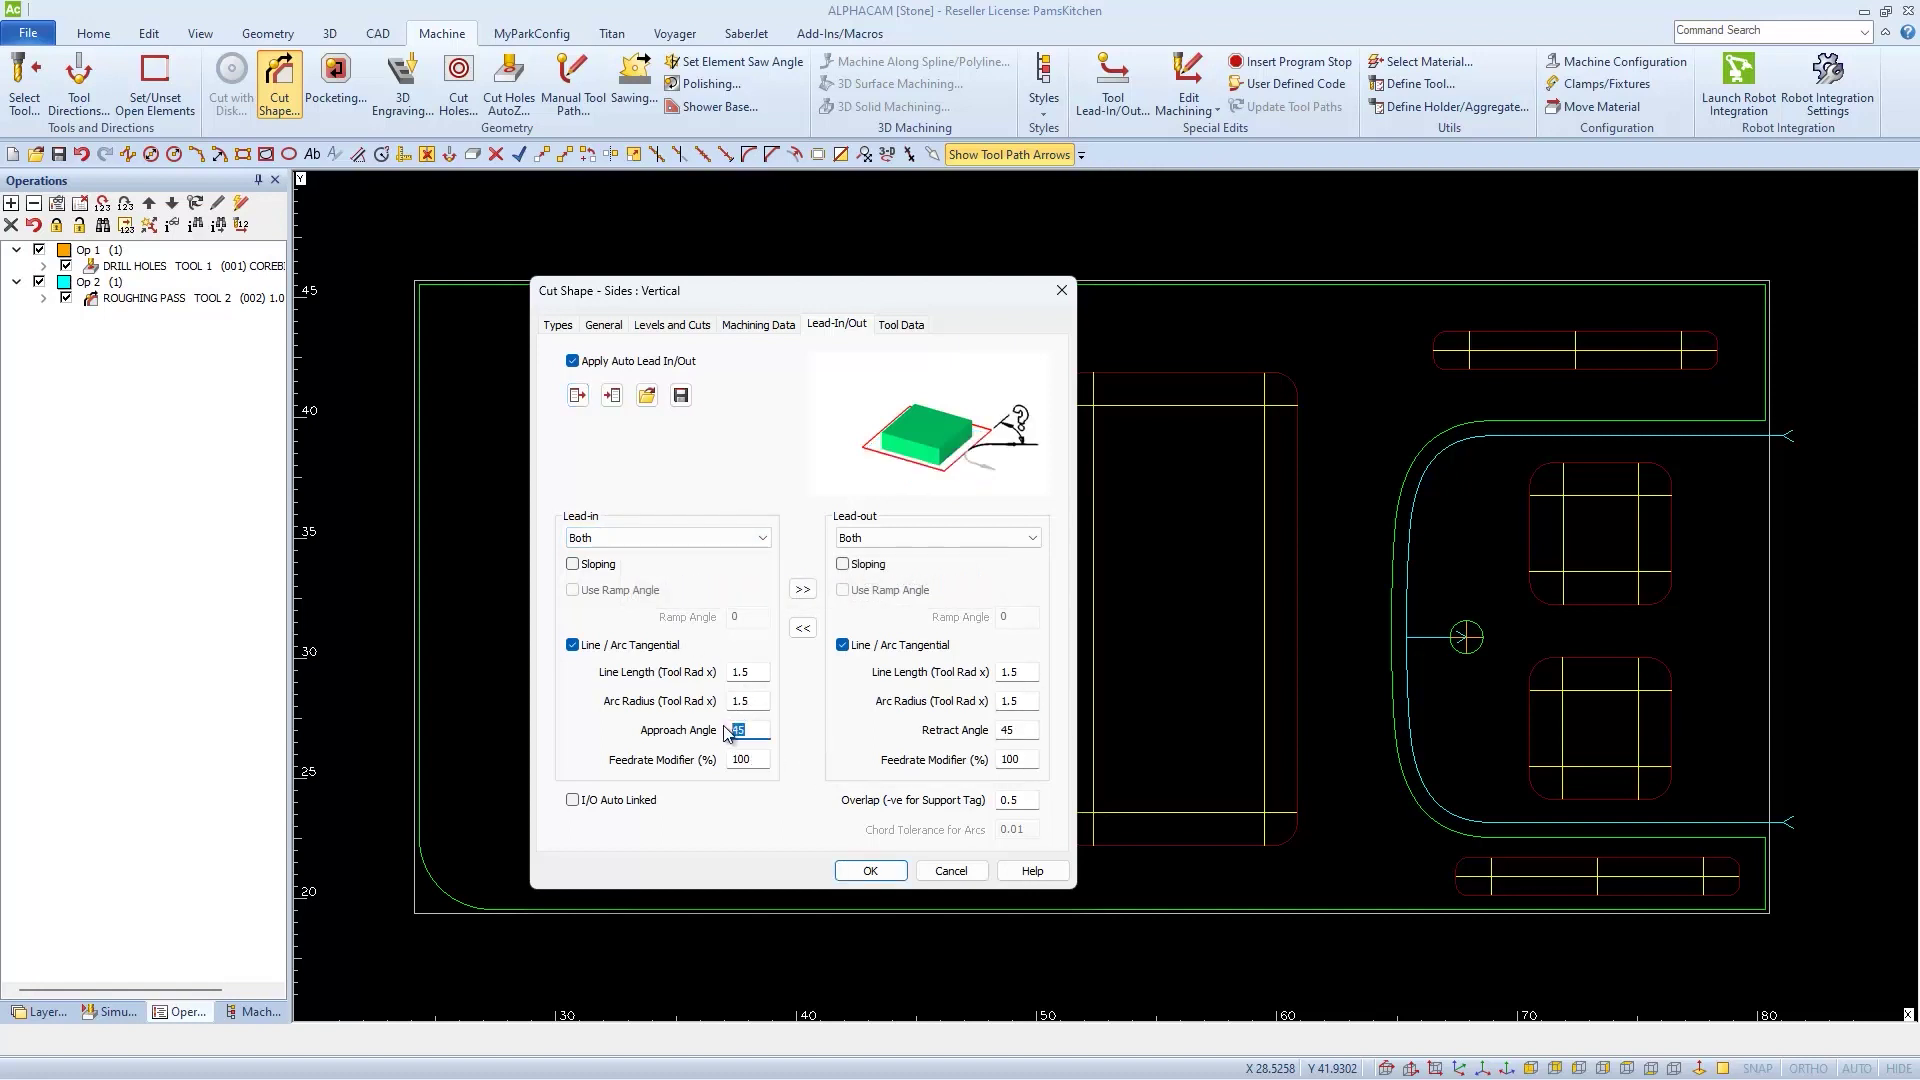
type("90")
left_click_drag(1035, 733, 975, 742)
type("90")
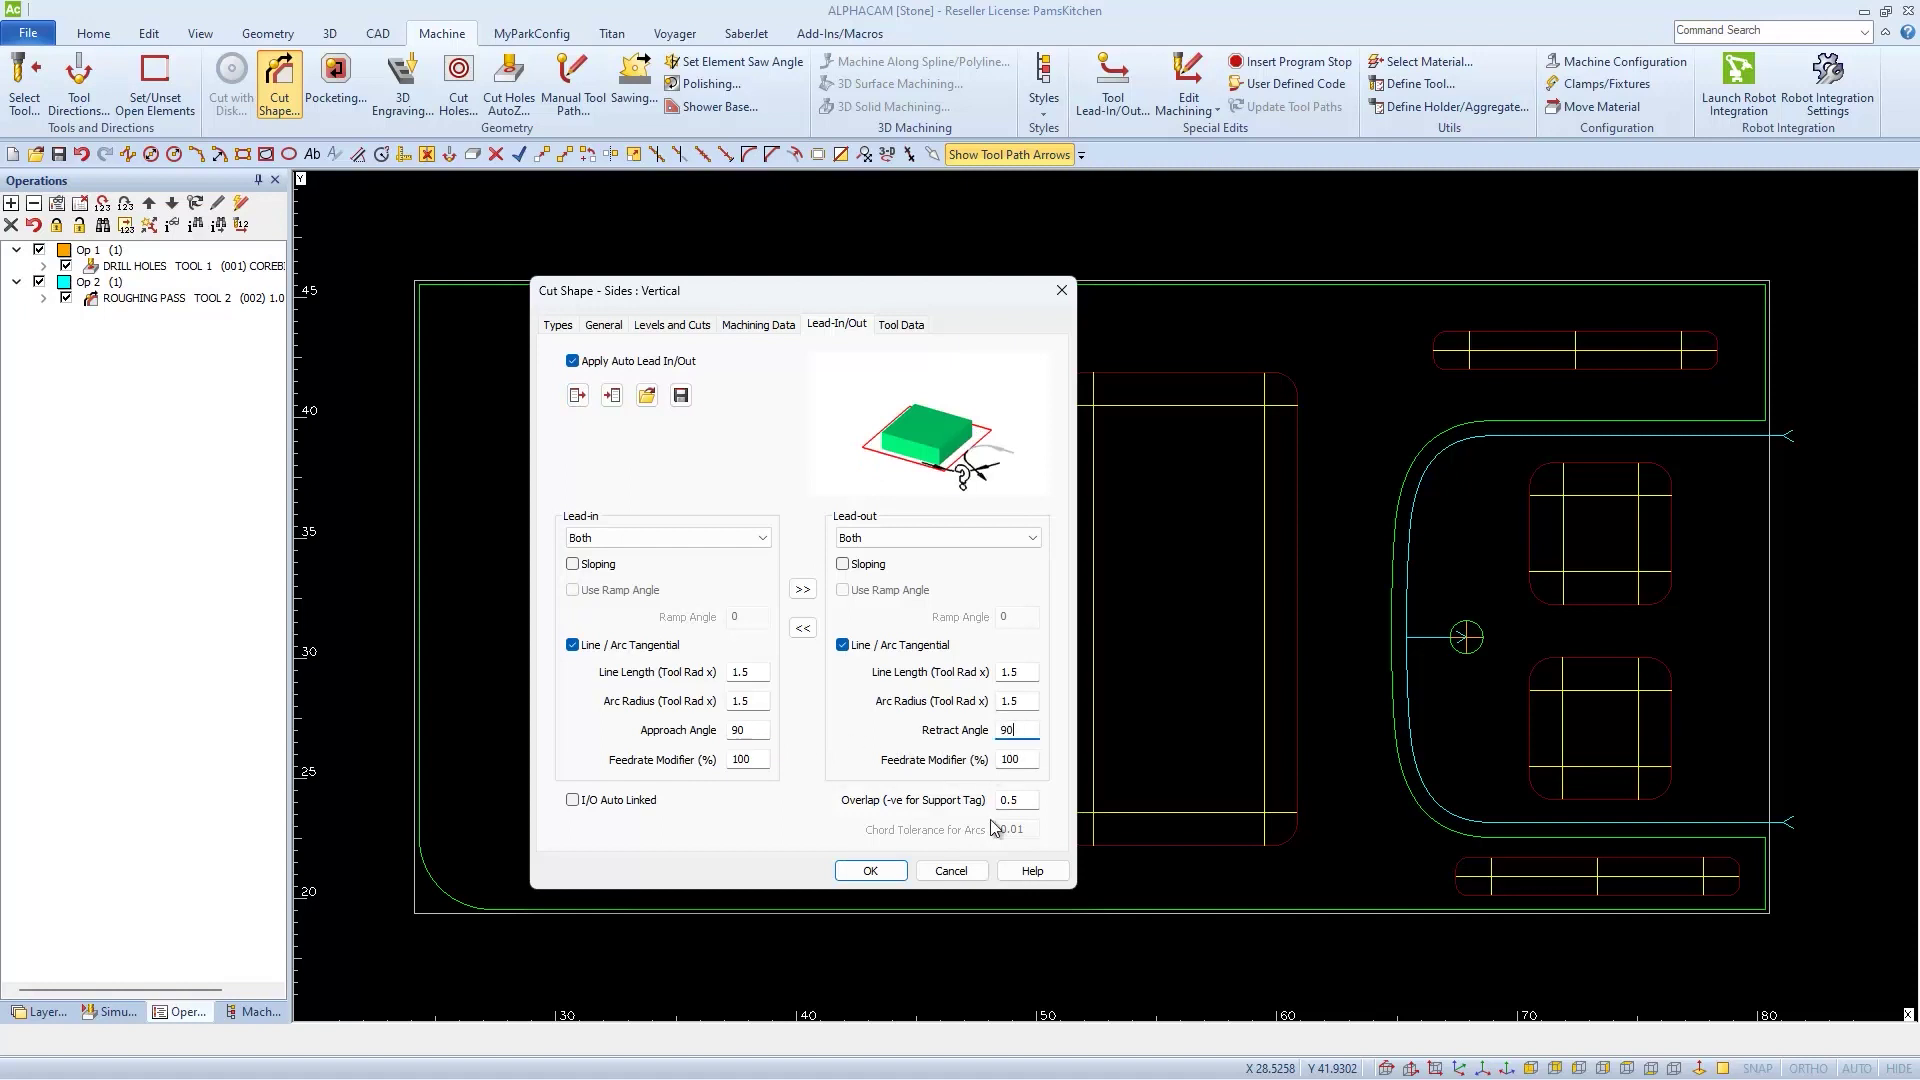
left_click_drag(1023, 801, 952, 814)
type("0")
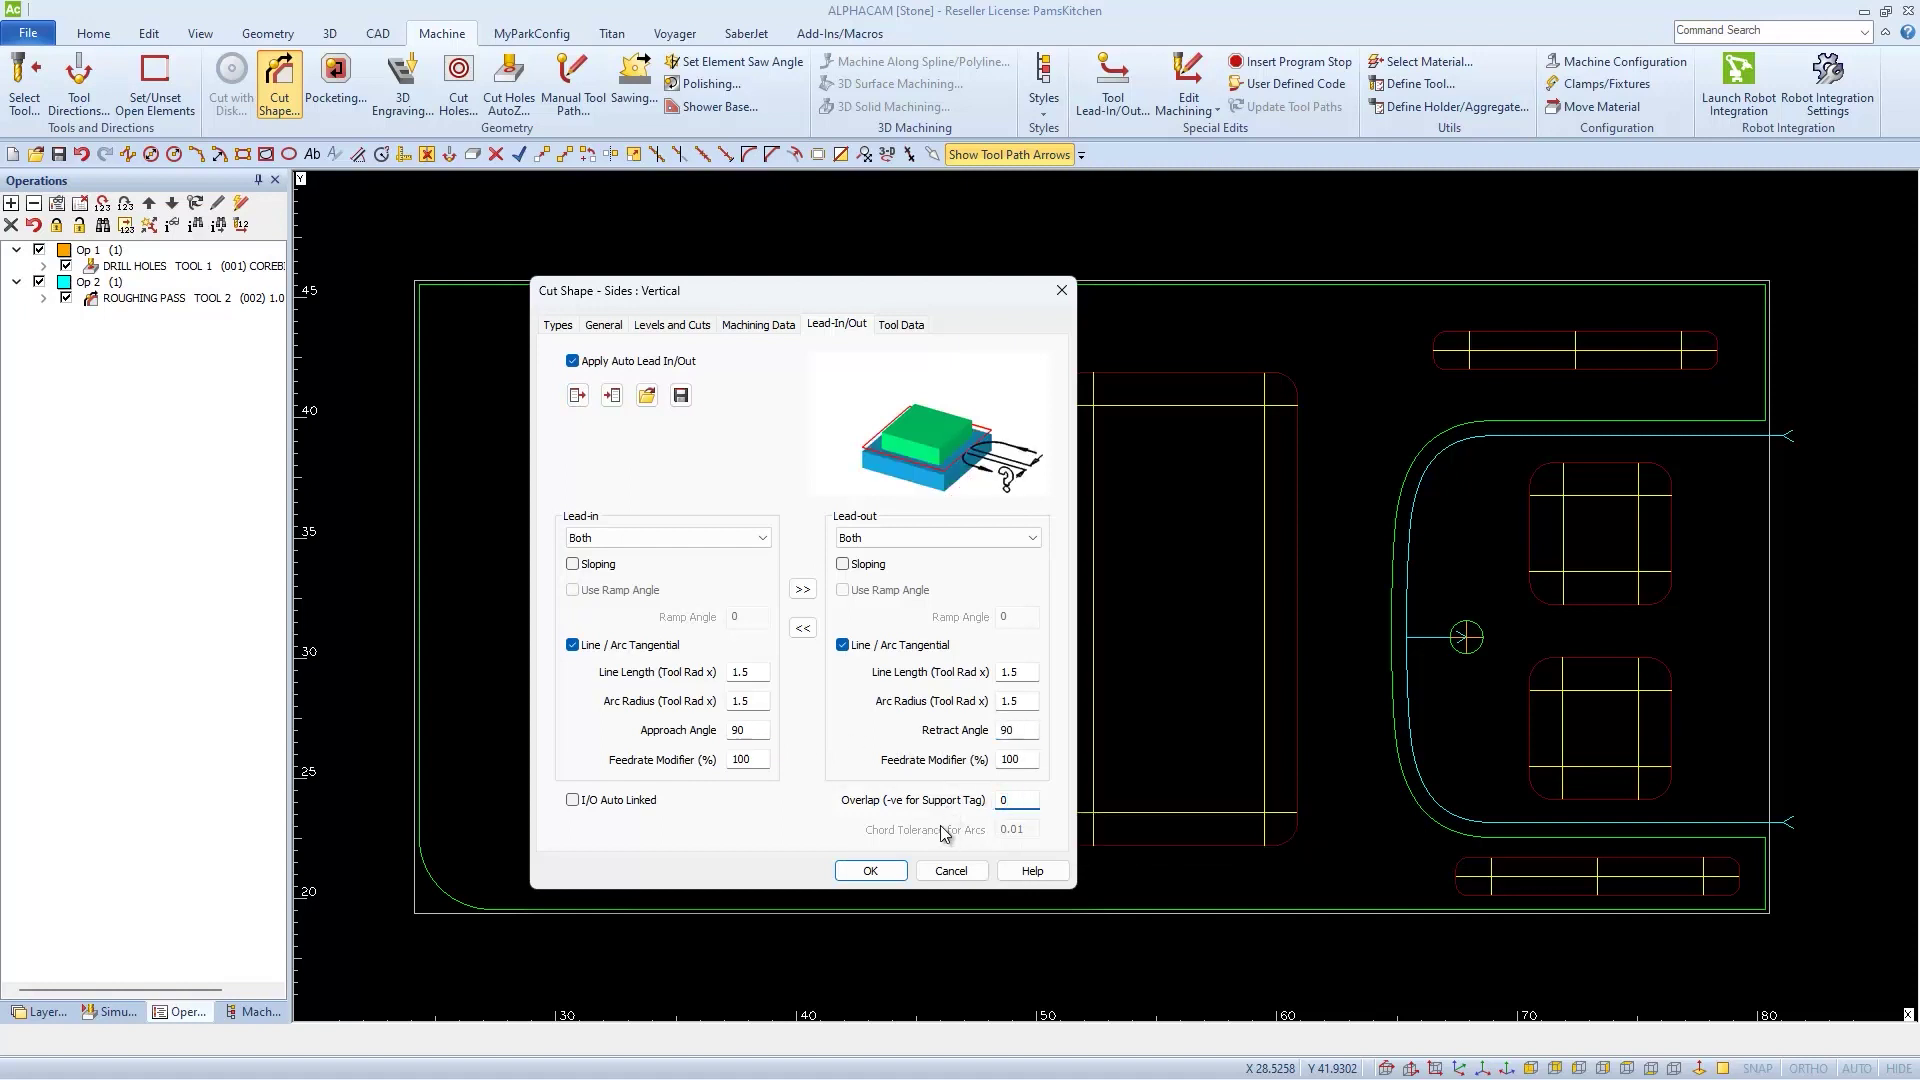
left_click(868, 869)
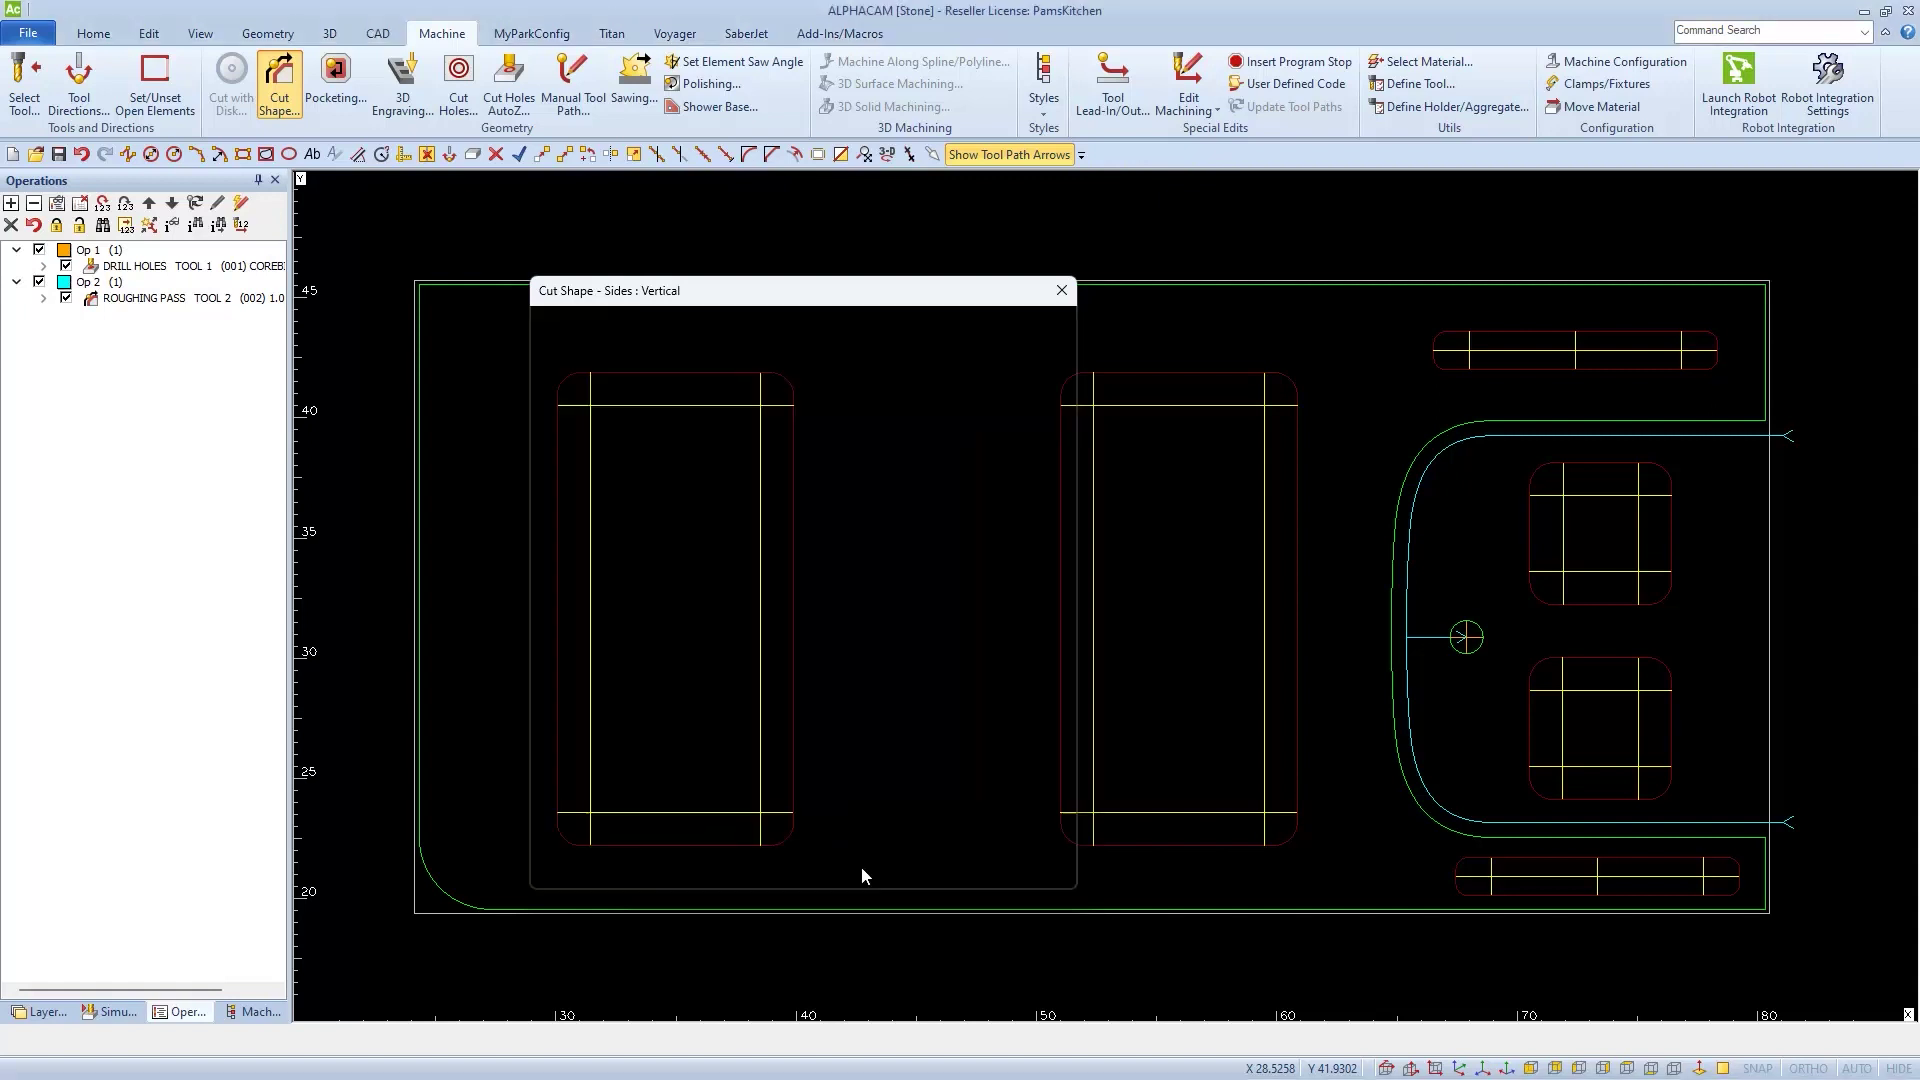
Step: Snap to the lower-left corner arc's end points to generate the second roughing pass there
scroll(478, 940, "up", 5)
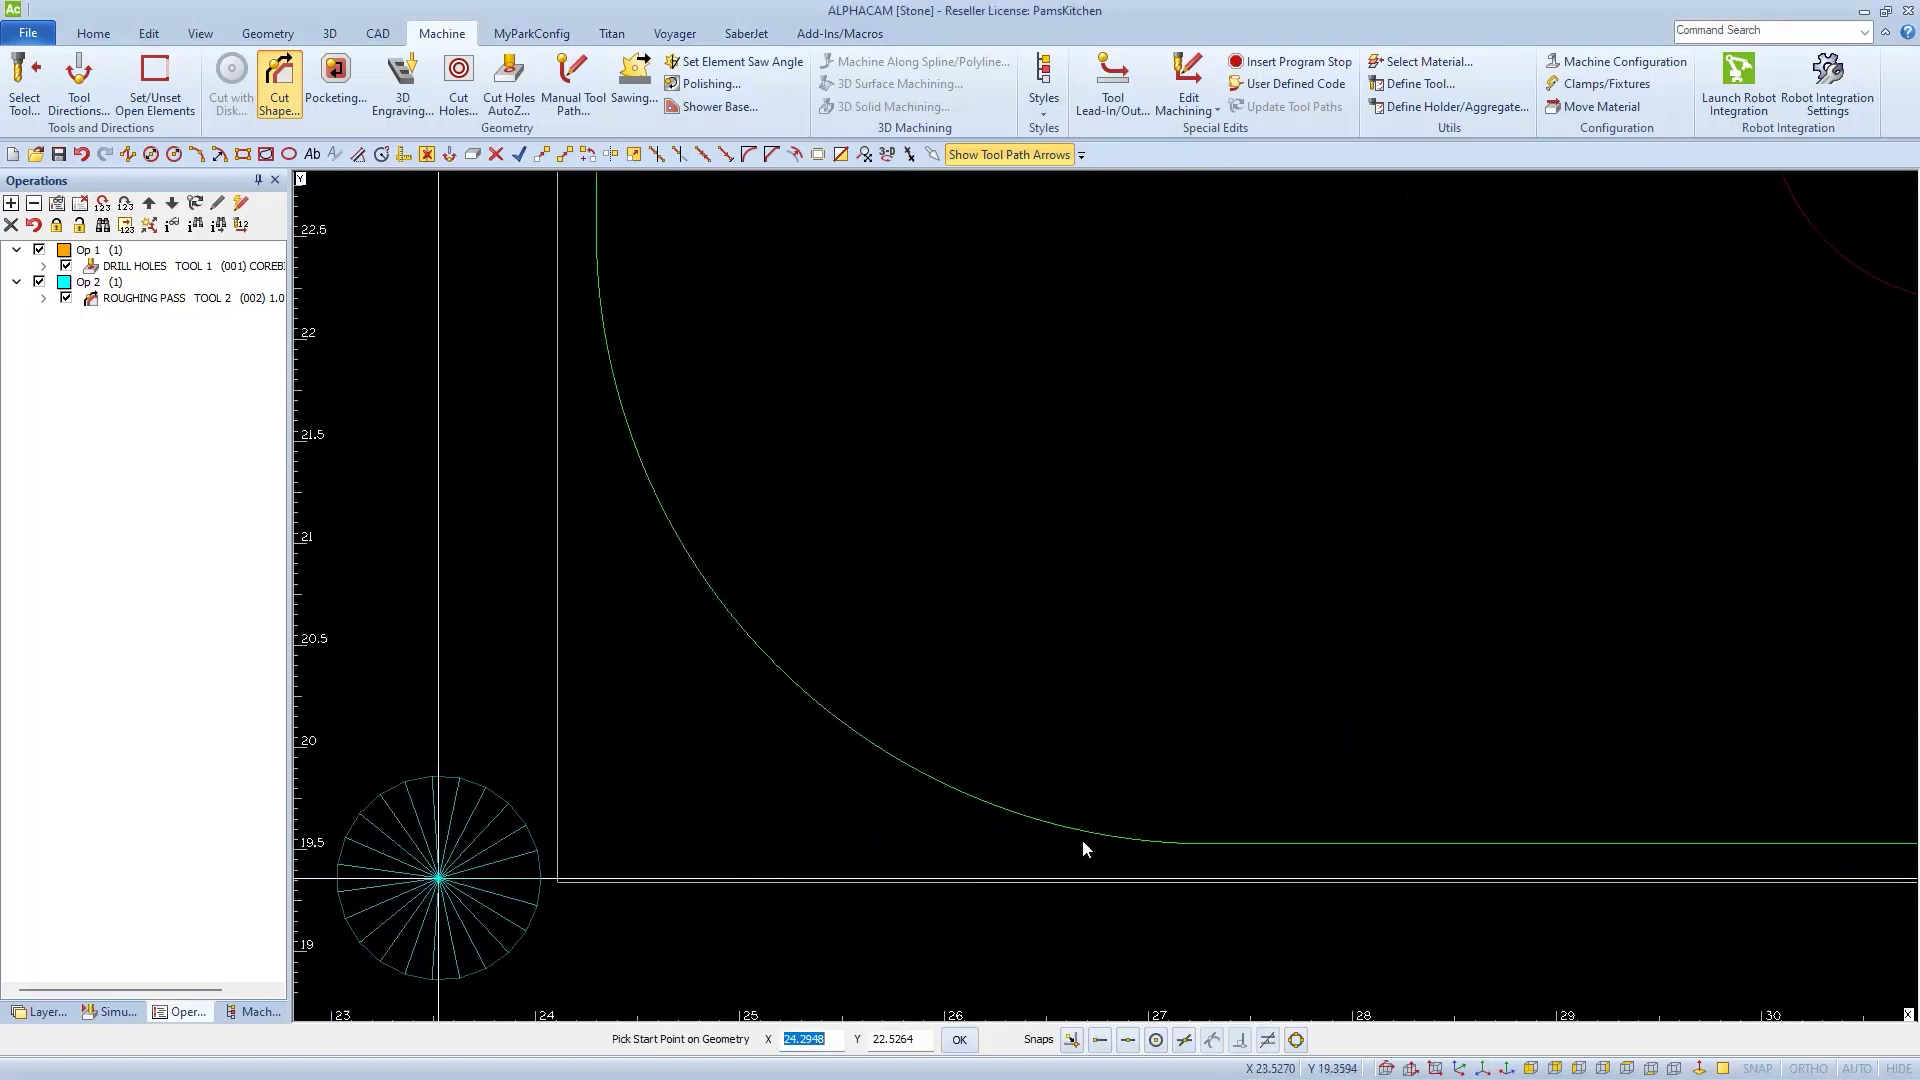
left_click(1100, 1039)
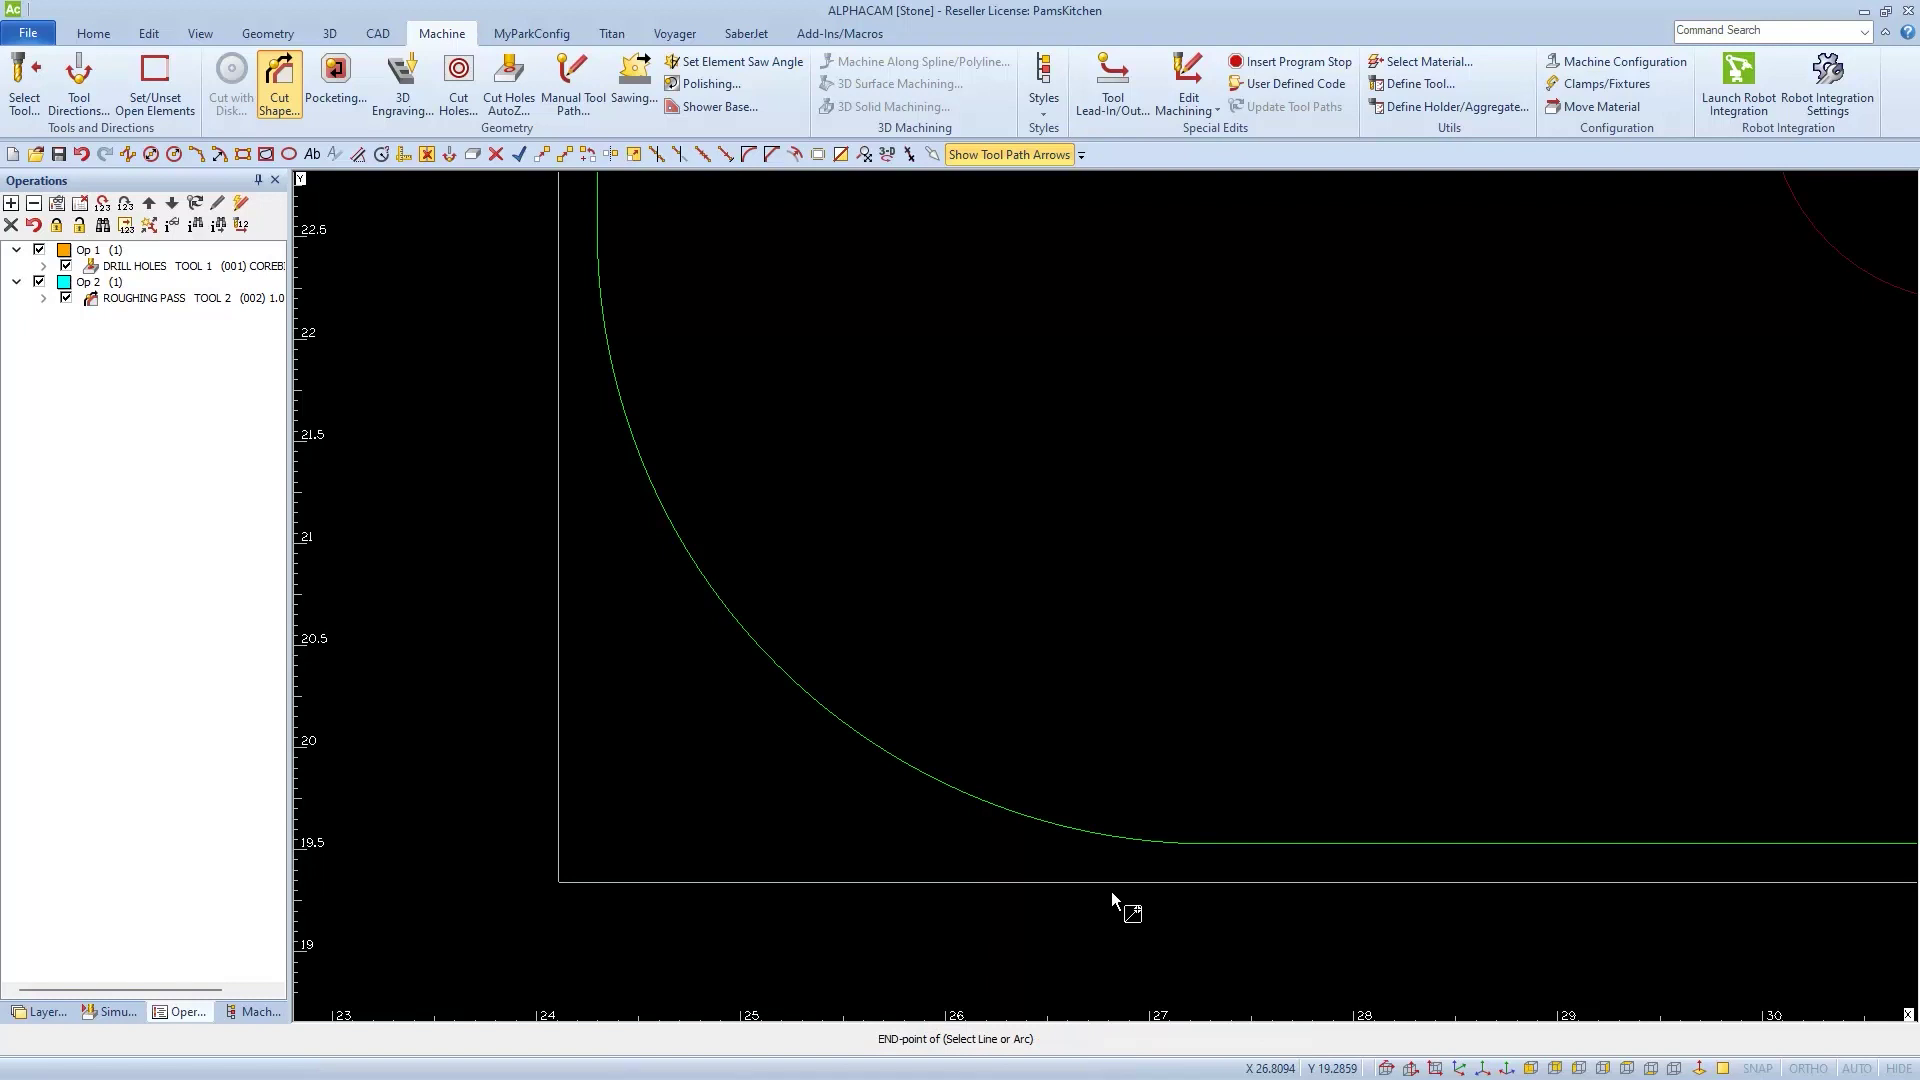
left_click(1088, 830)
left_click(1097, 1045)
left_click(619, 408)
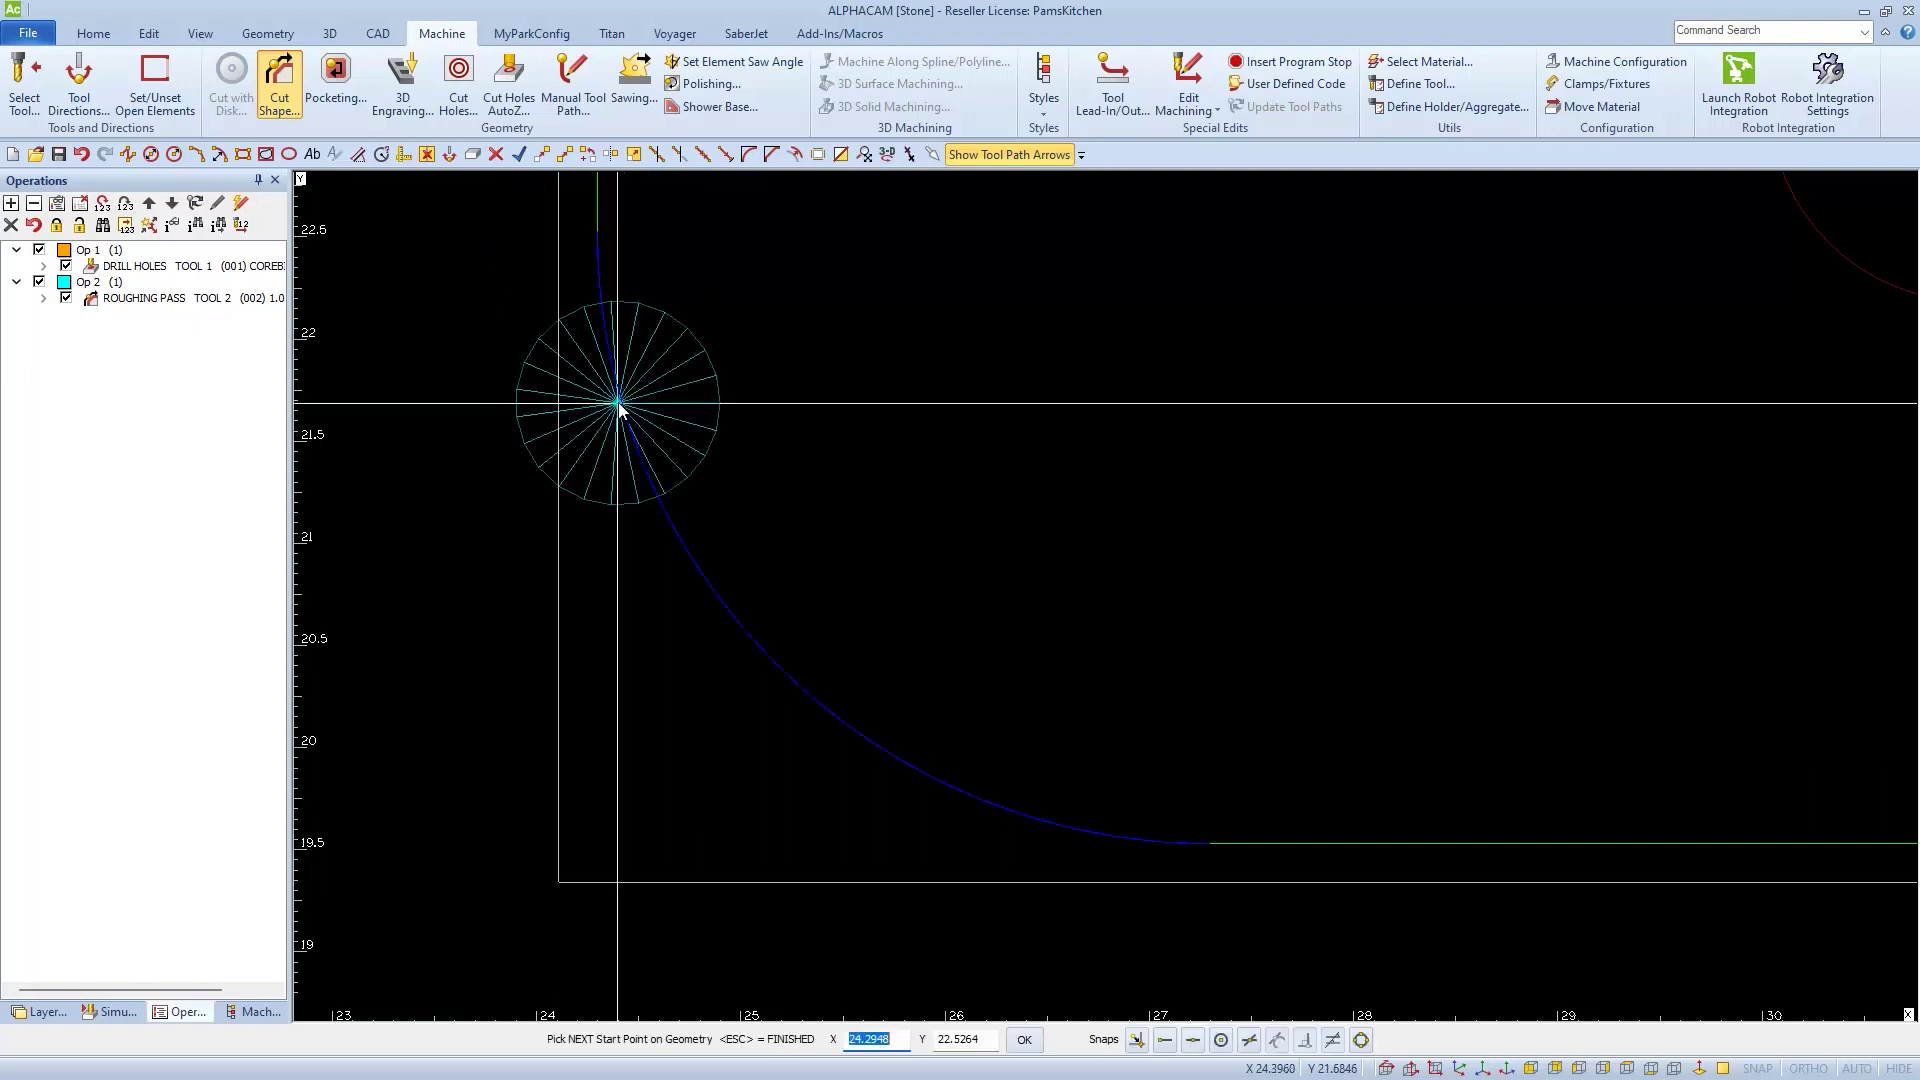
key("Escape")
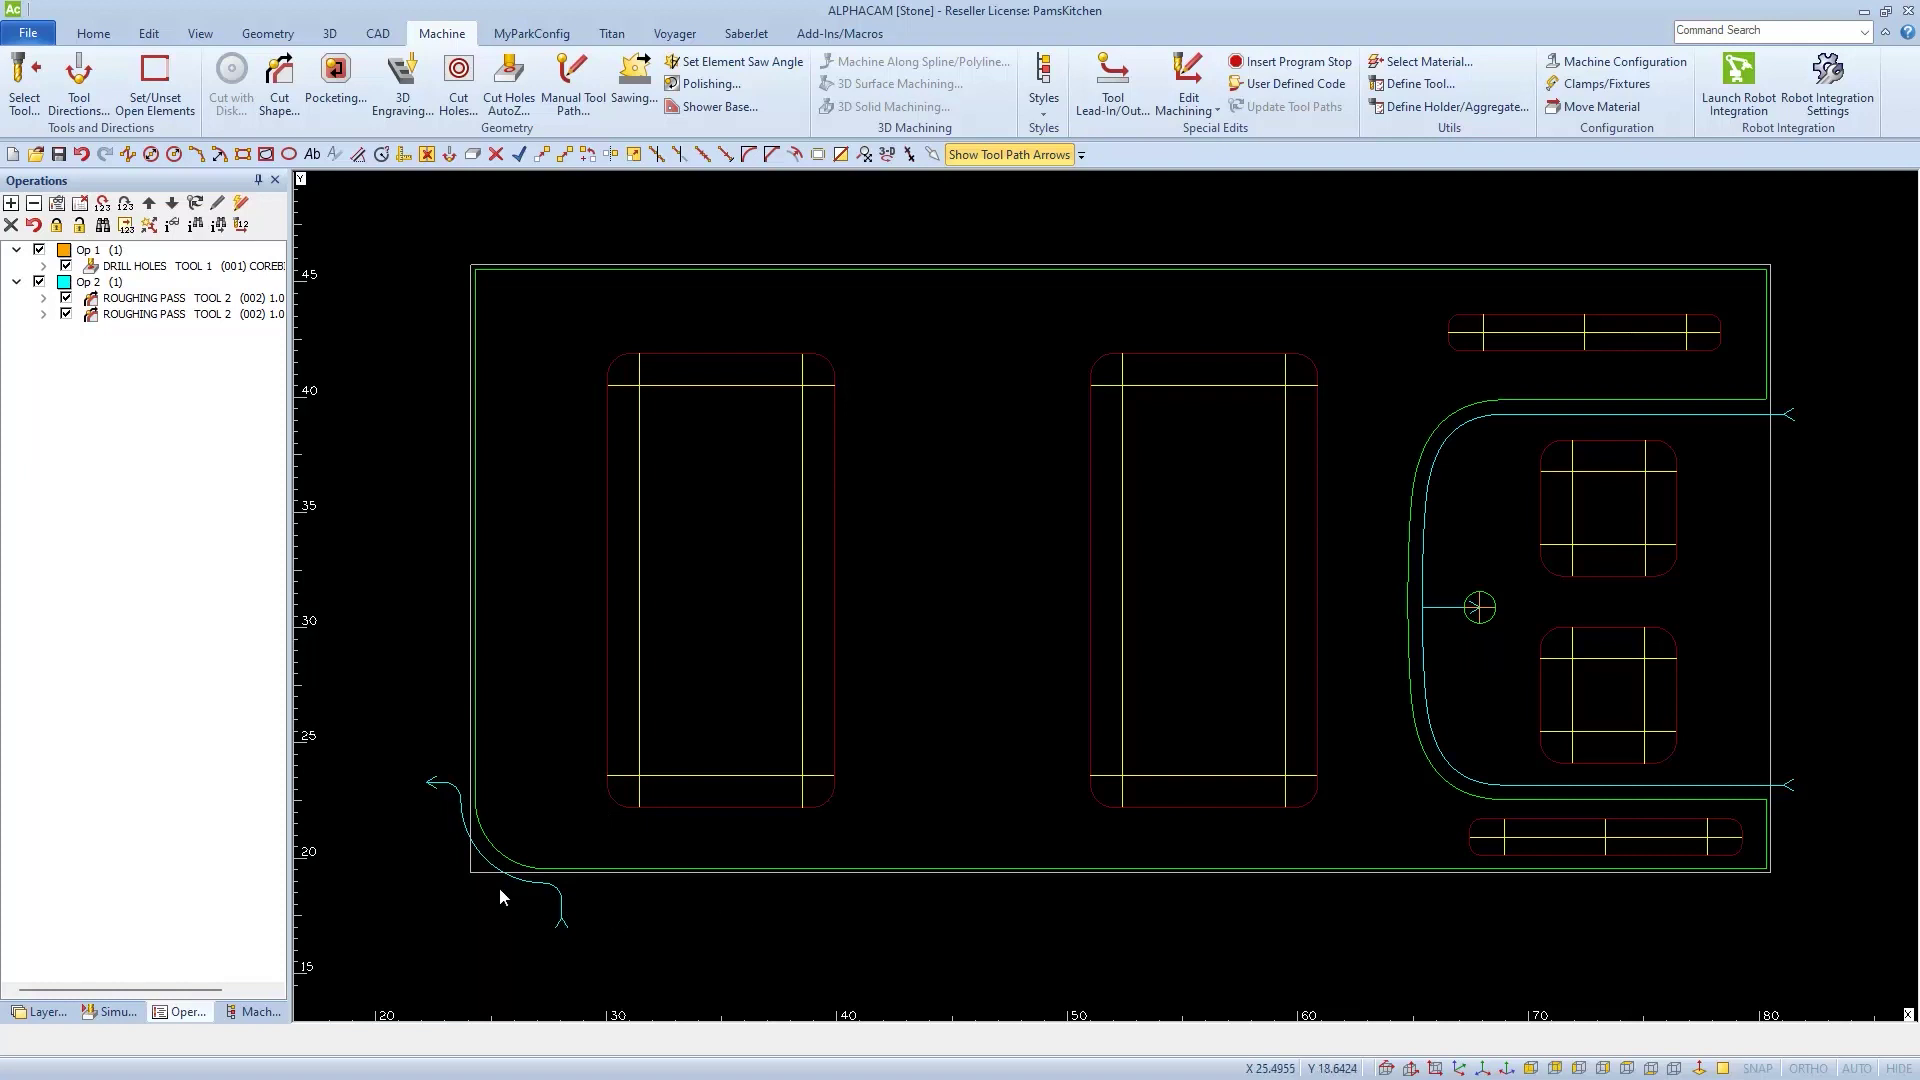
right_click(168, 317)
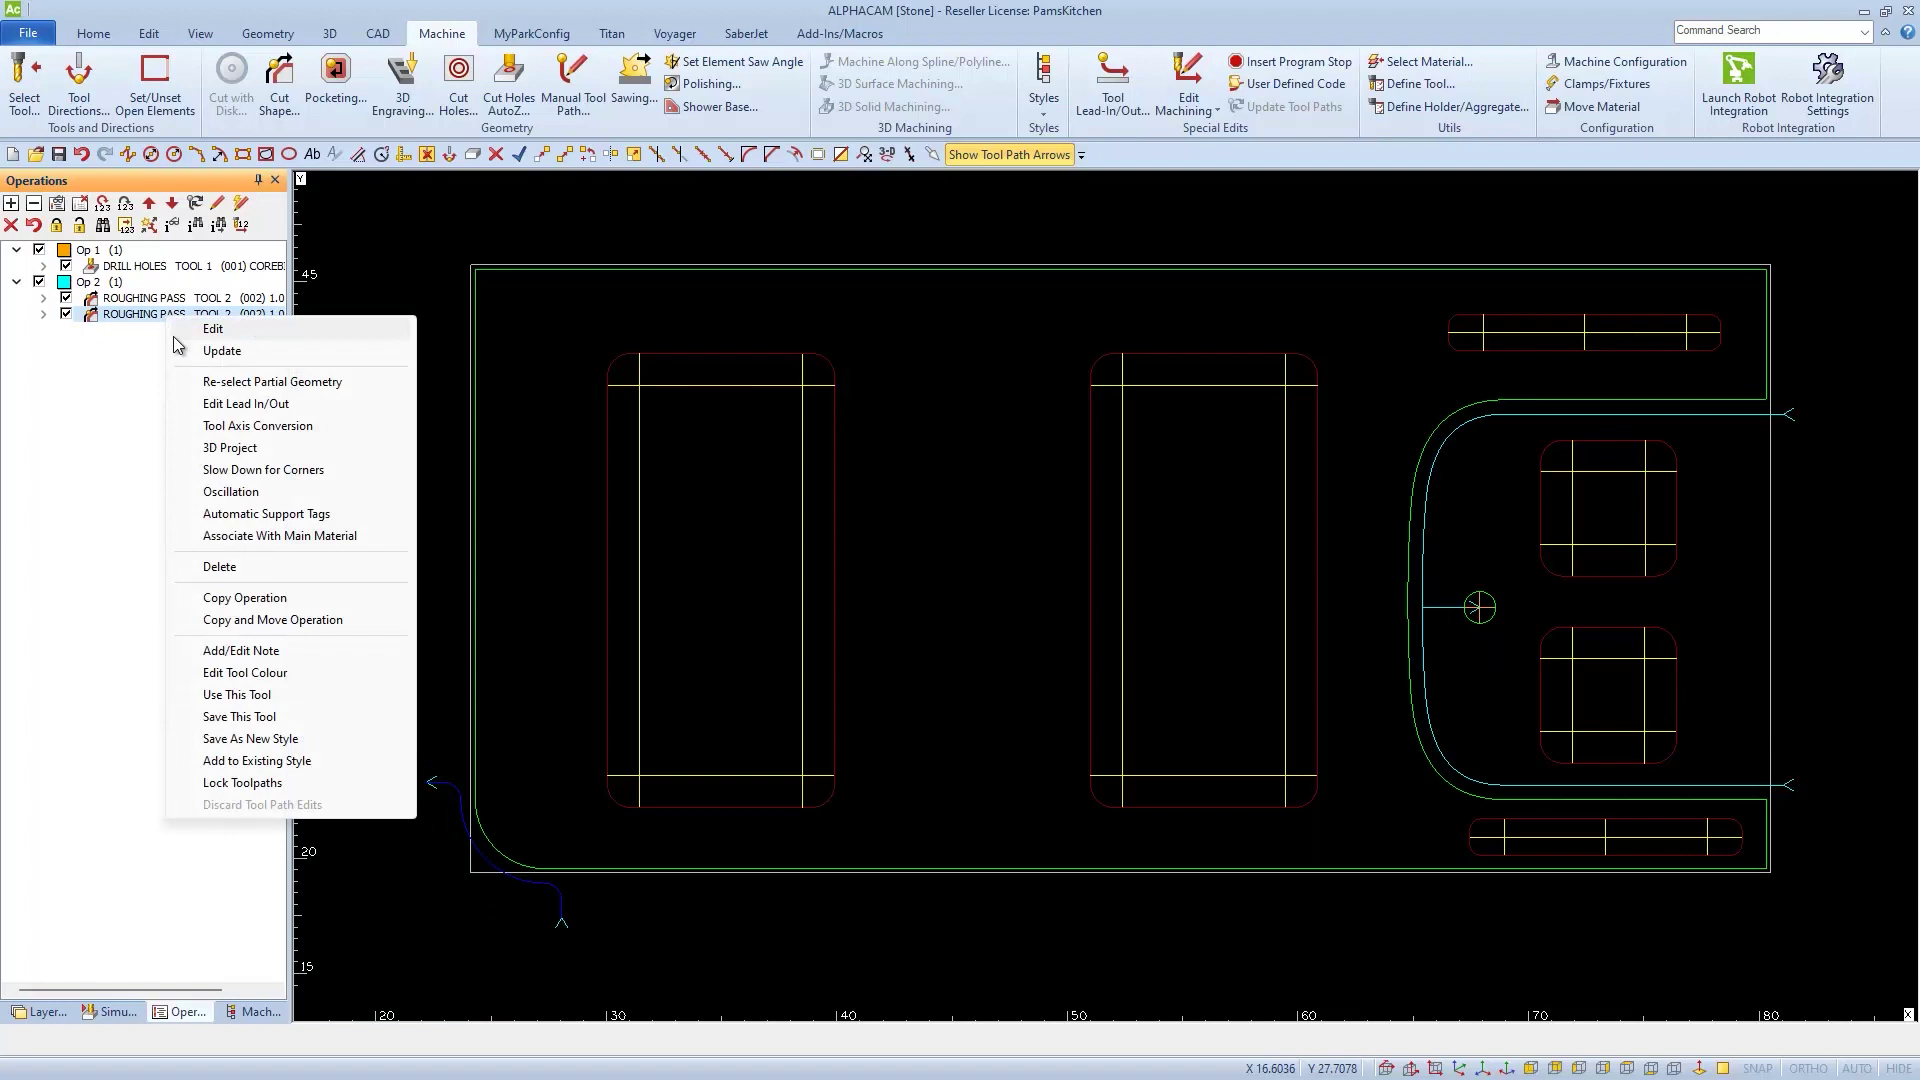
Step: Save the corner pass in Titan 3700 as style '#2 PARTIAL Mill Relief for corners'
left_click(262, 739)
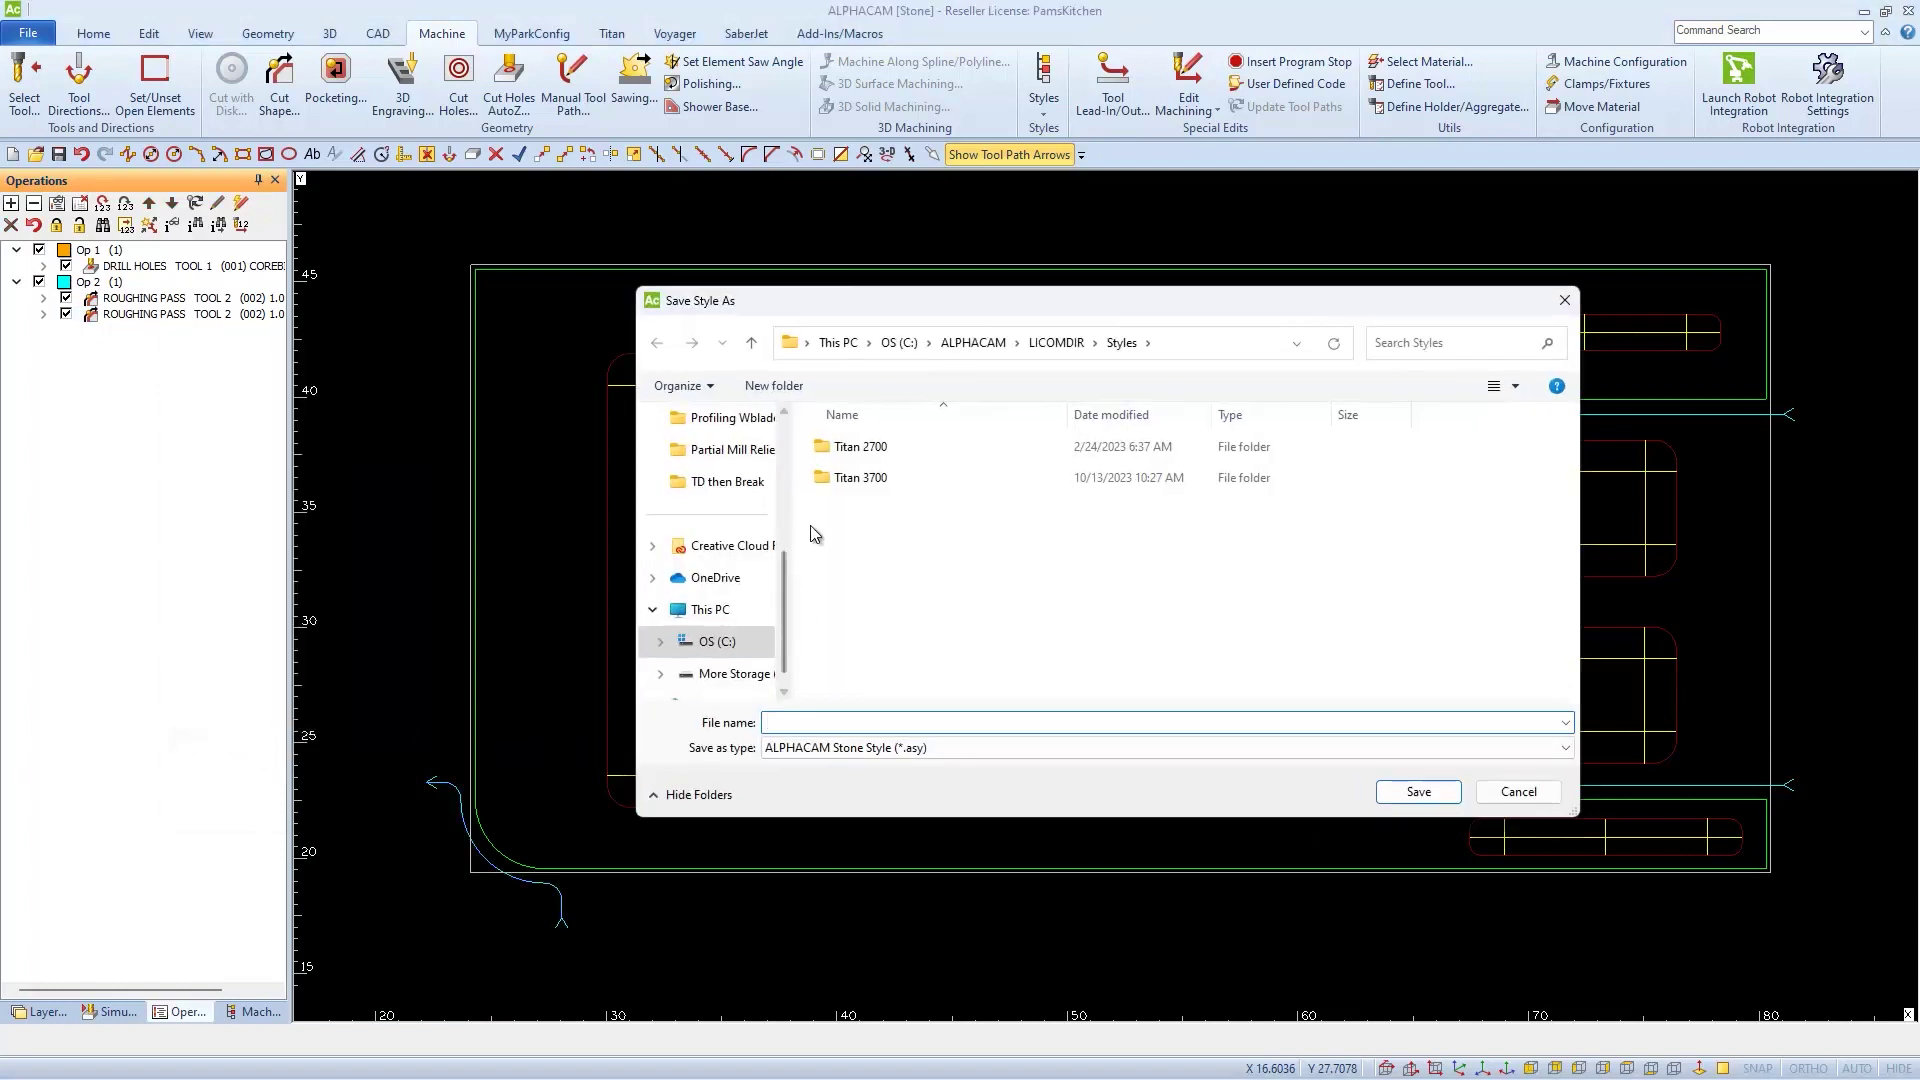
double_click(828, 480)
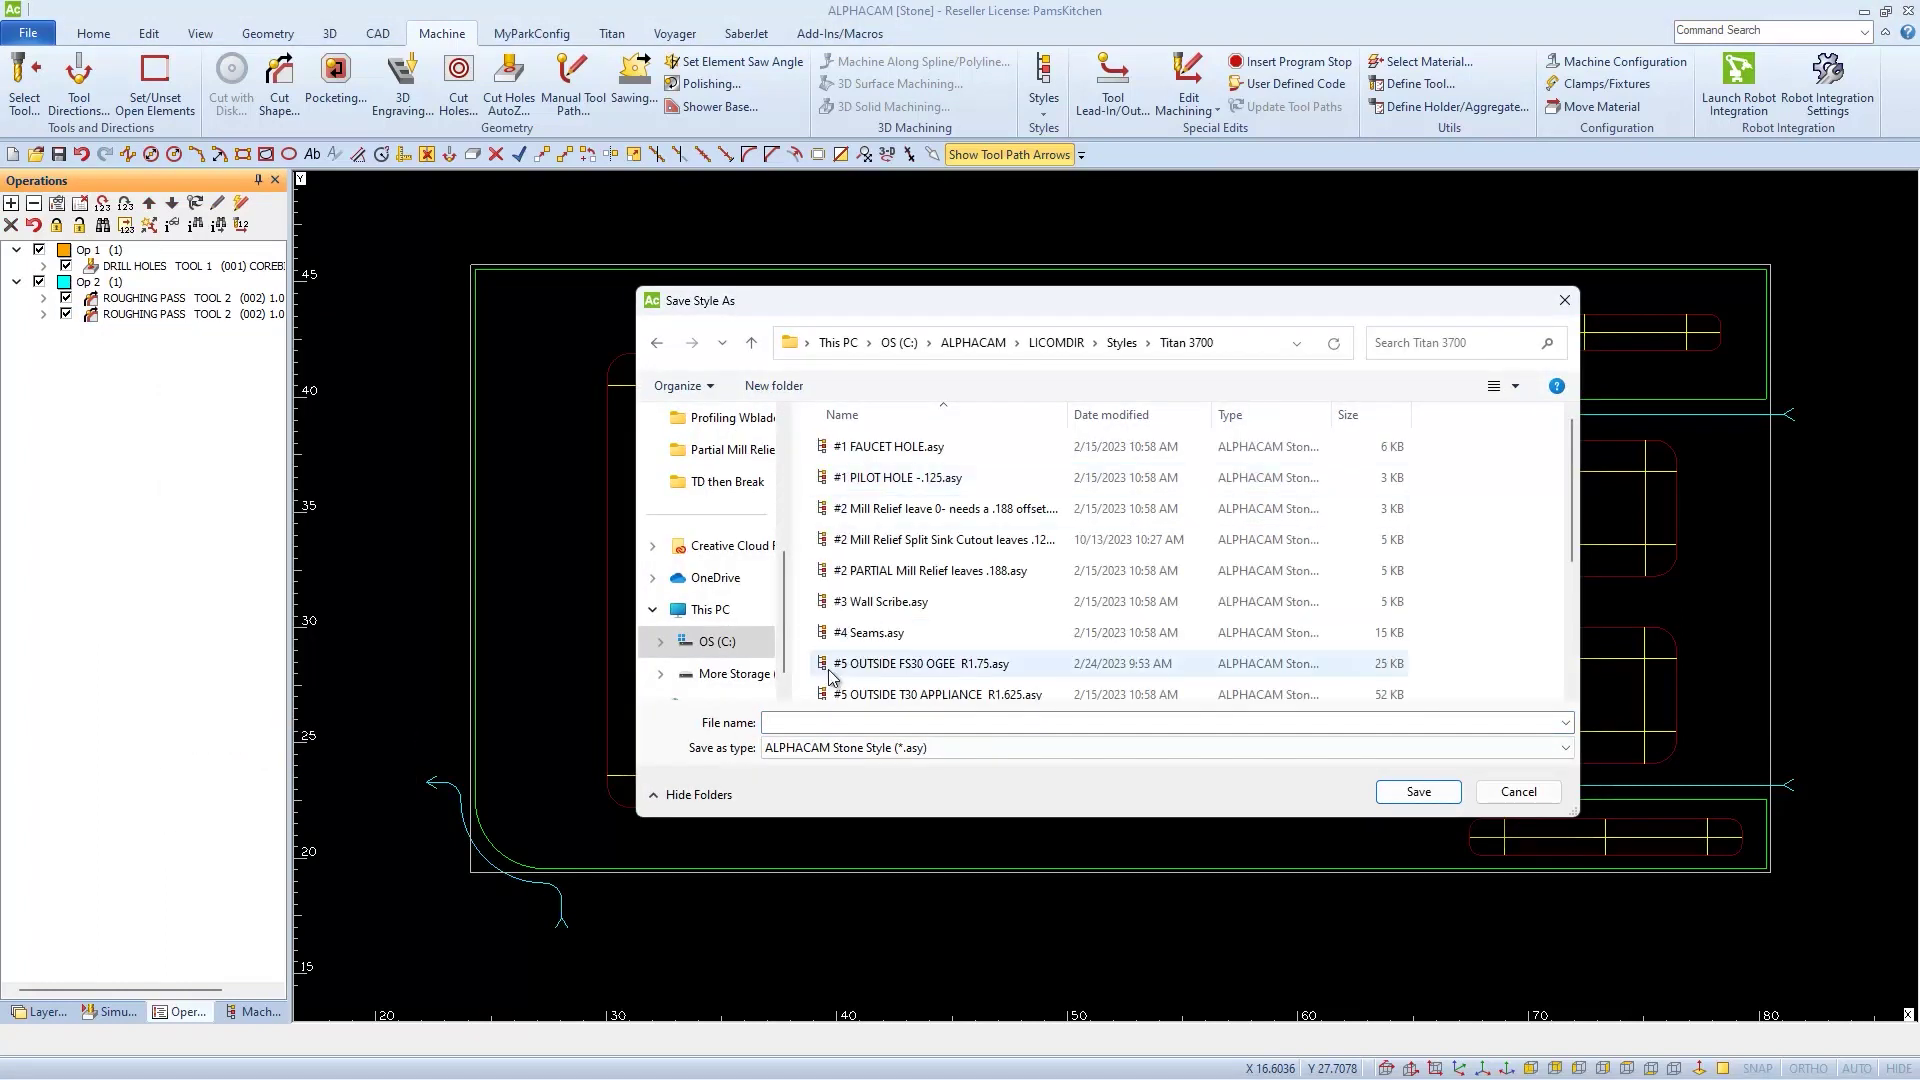
left_click(838, 572)
left_click(940, 729)
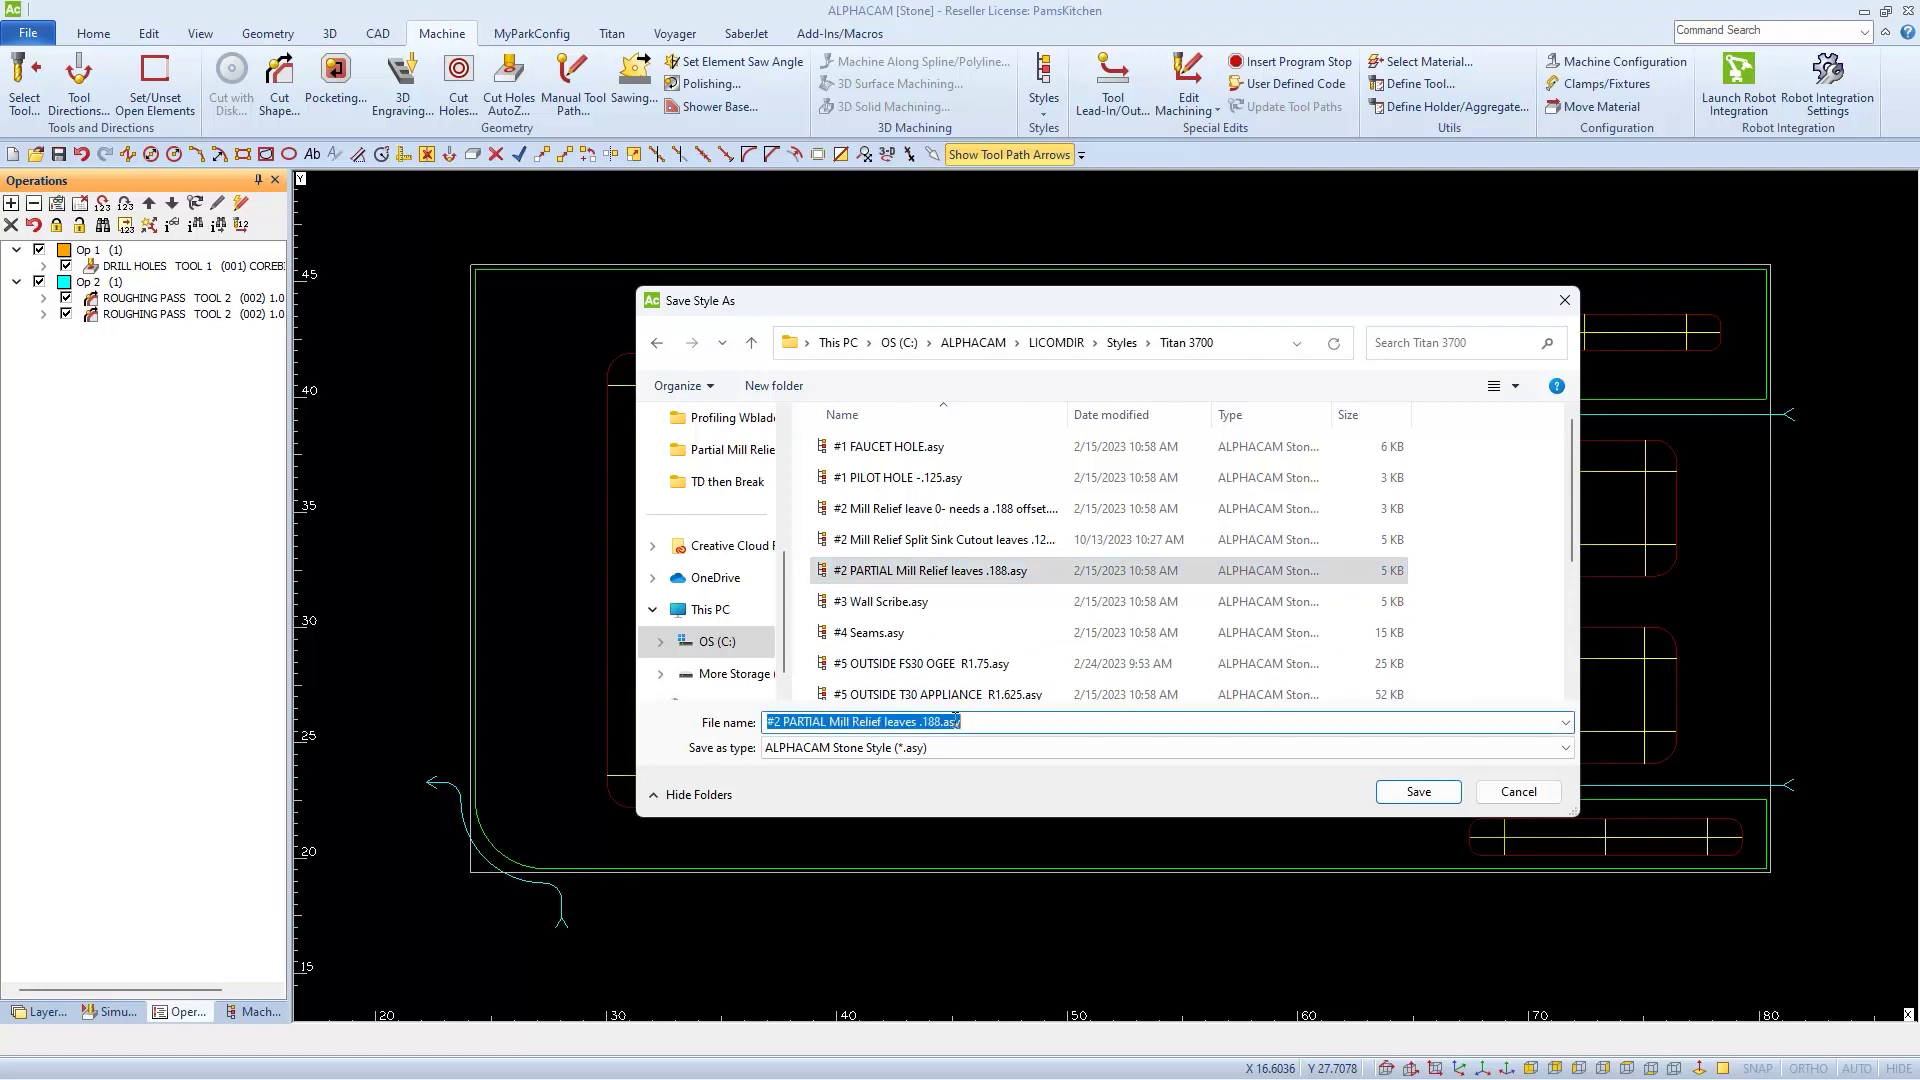
left_click_drag(962, 722, 882, 721)
type("for corner")
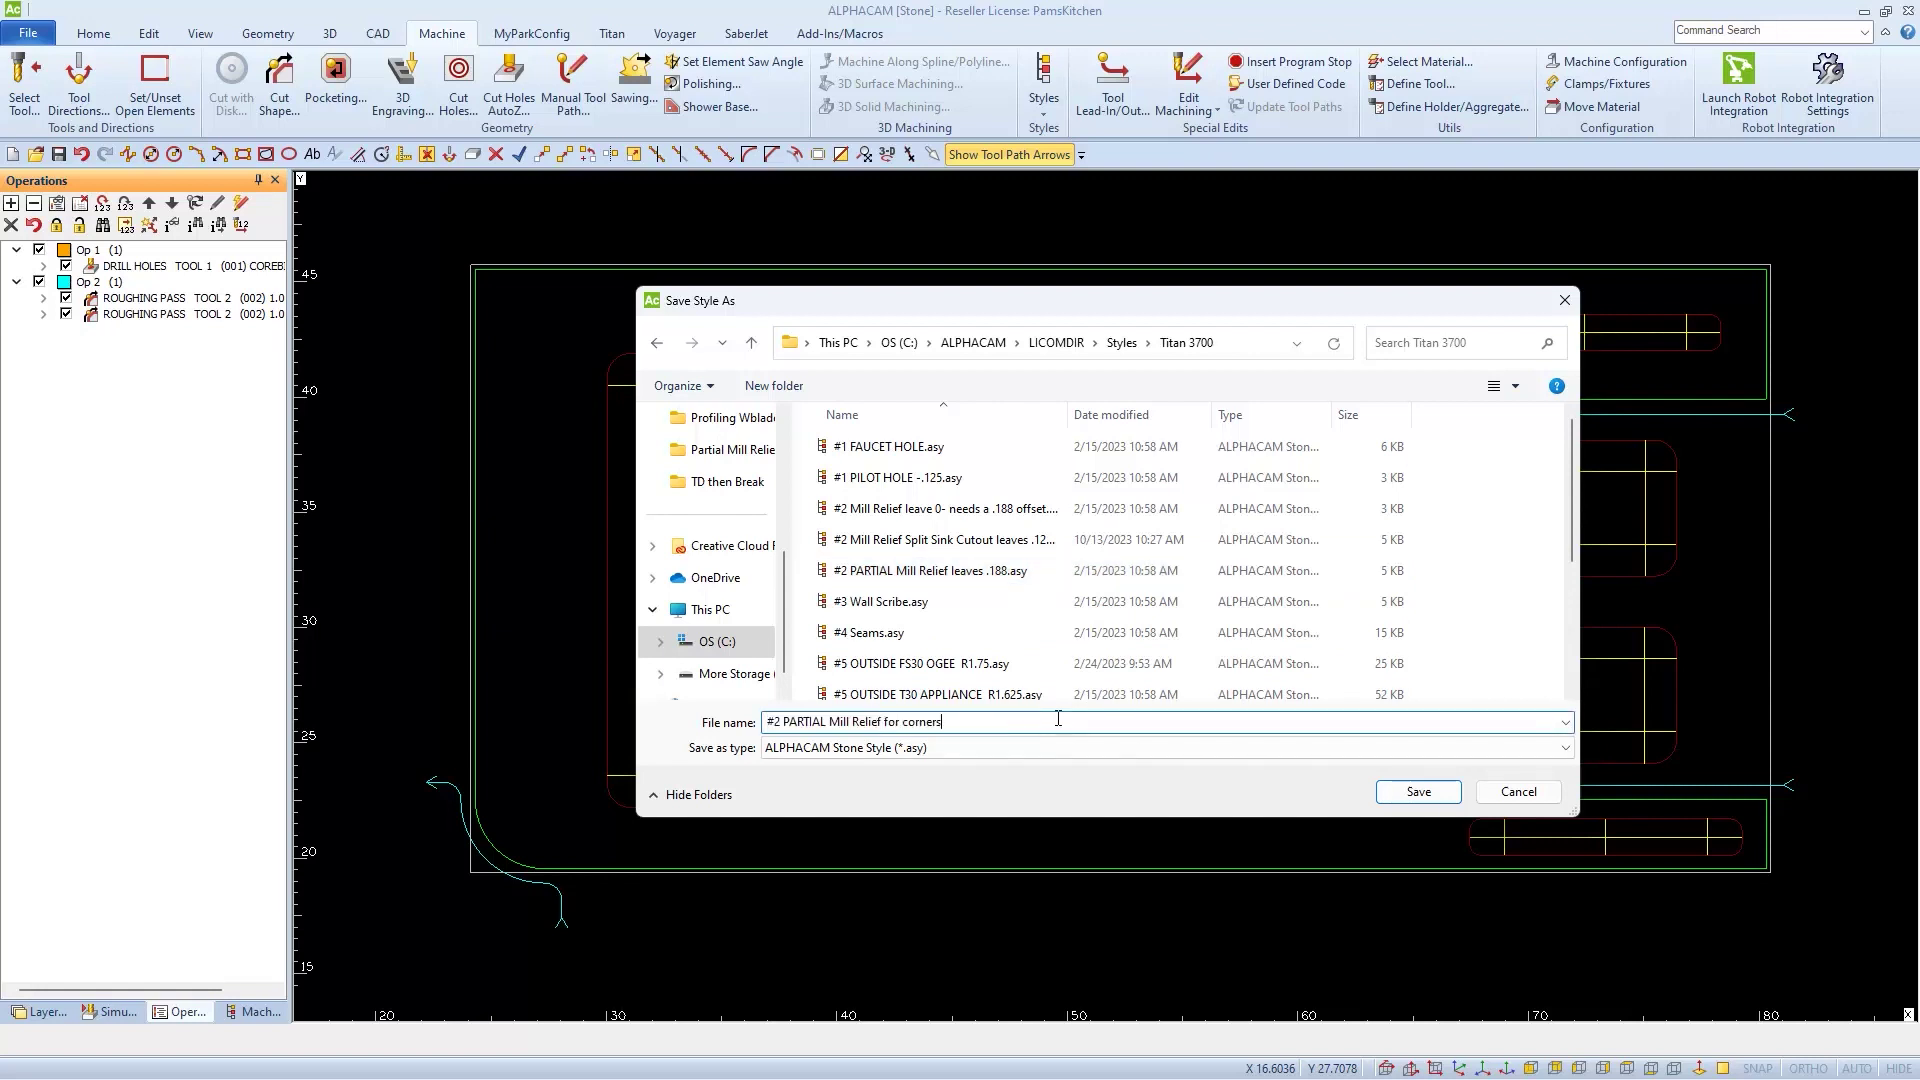
left_click(1418, 791)
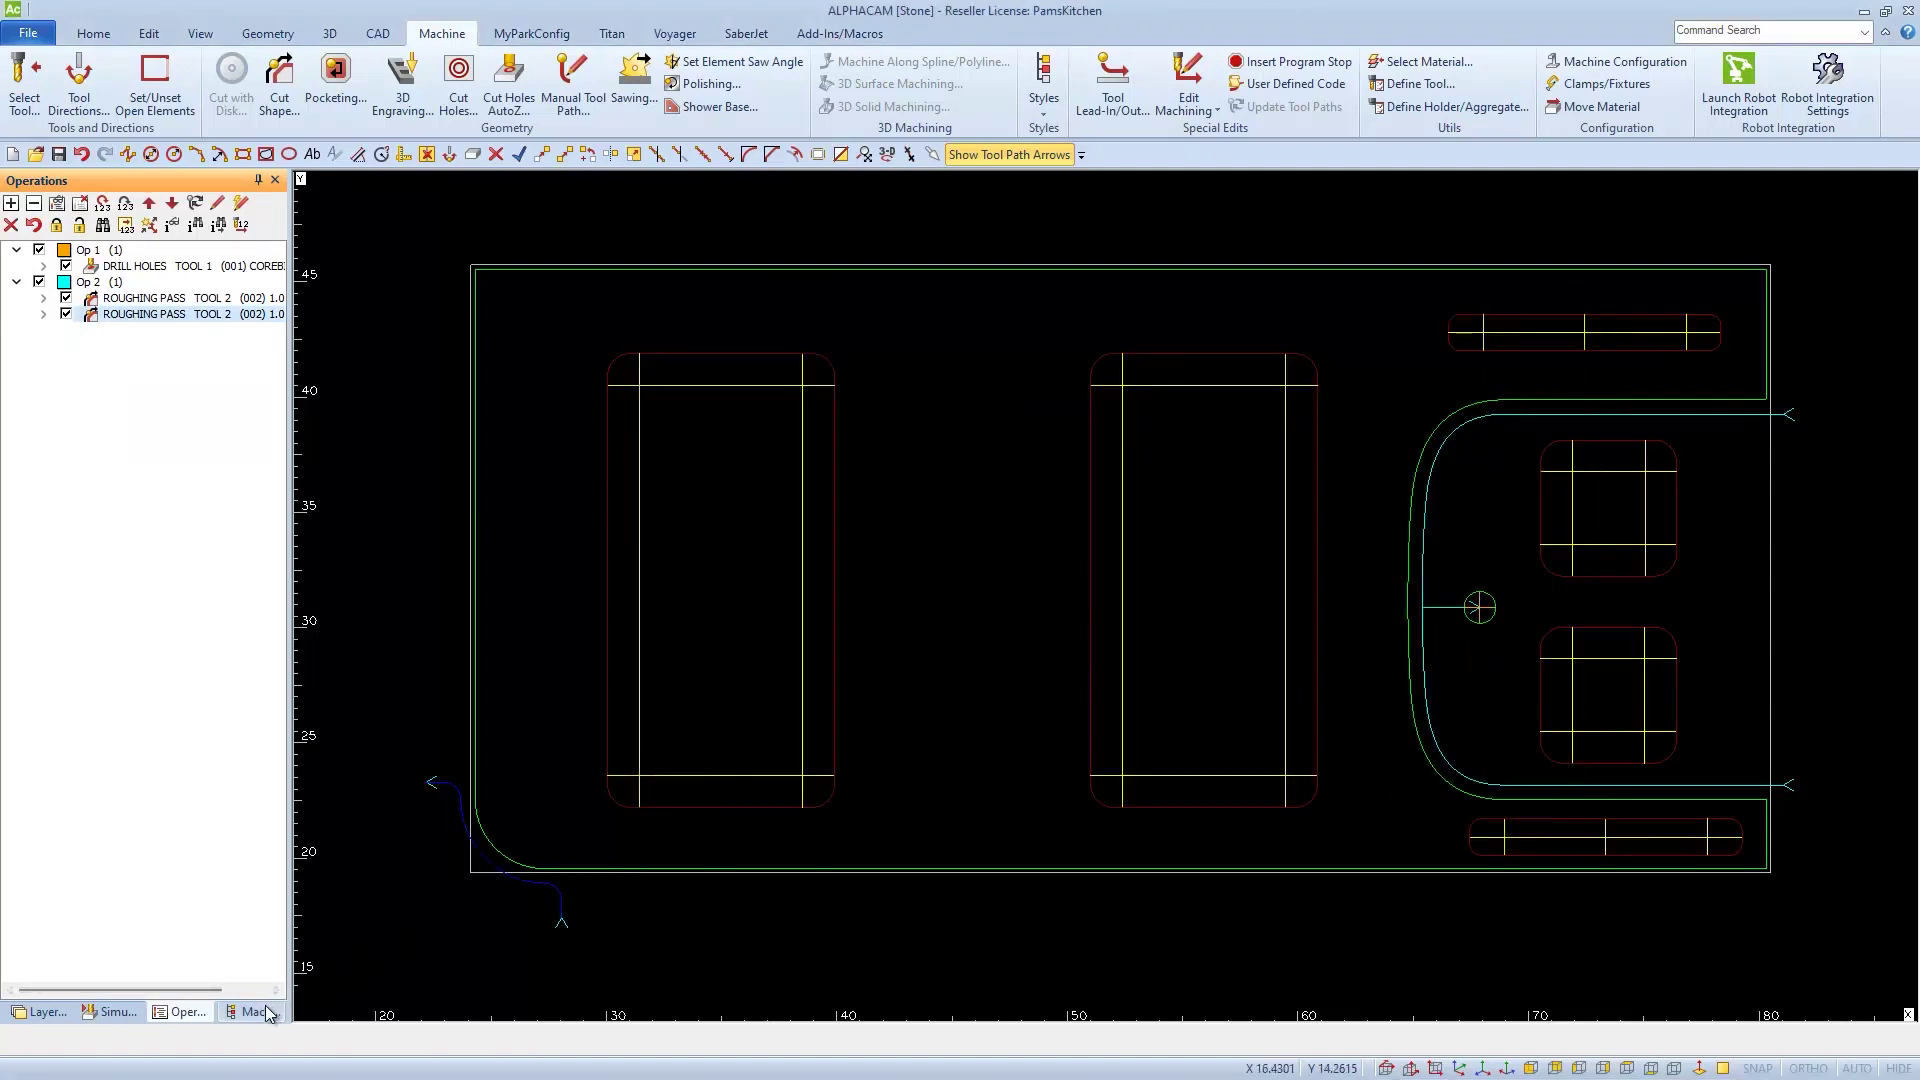
Step: Show the Titan 3700 styles library and delete the corner and right-side toolpaths
left_click(256, 1012)
left_click(13, 228)
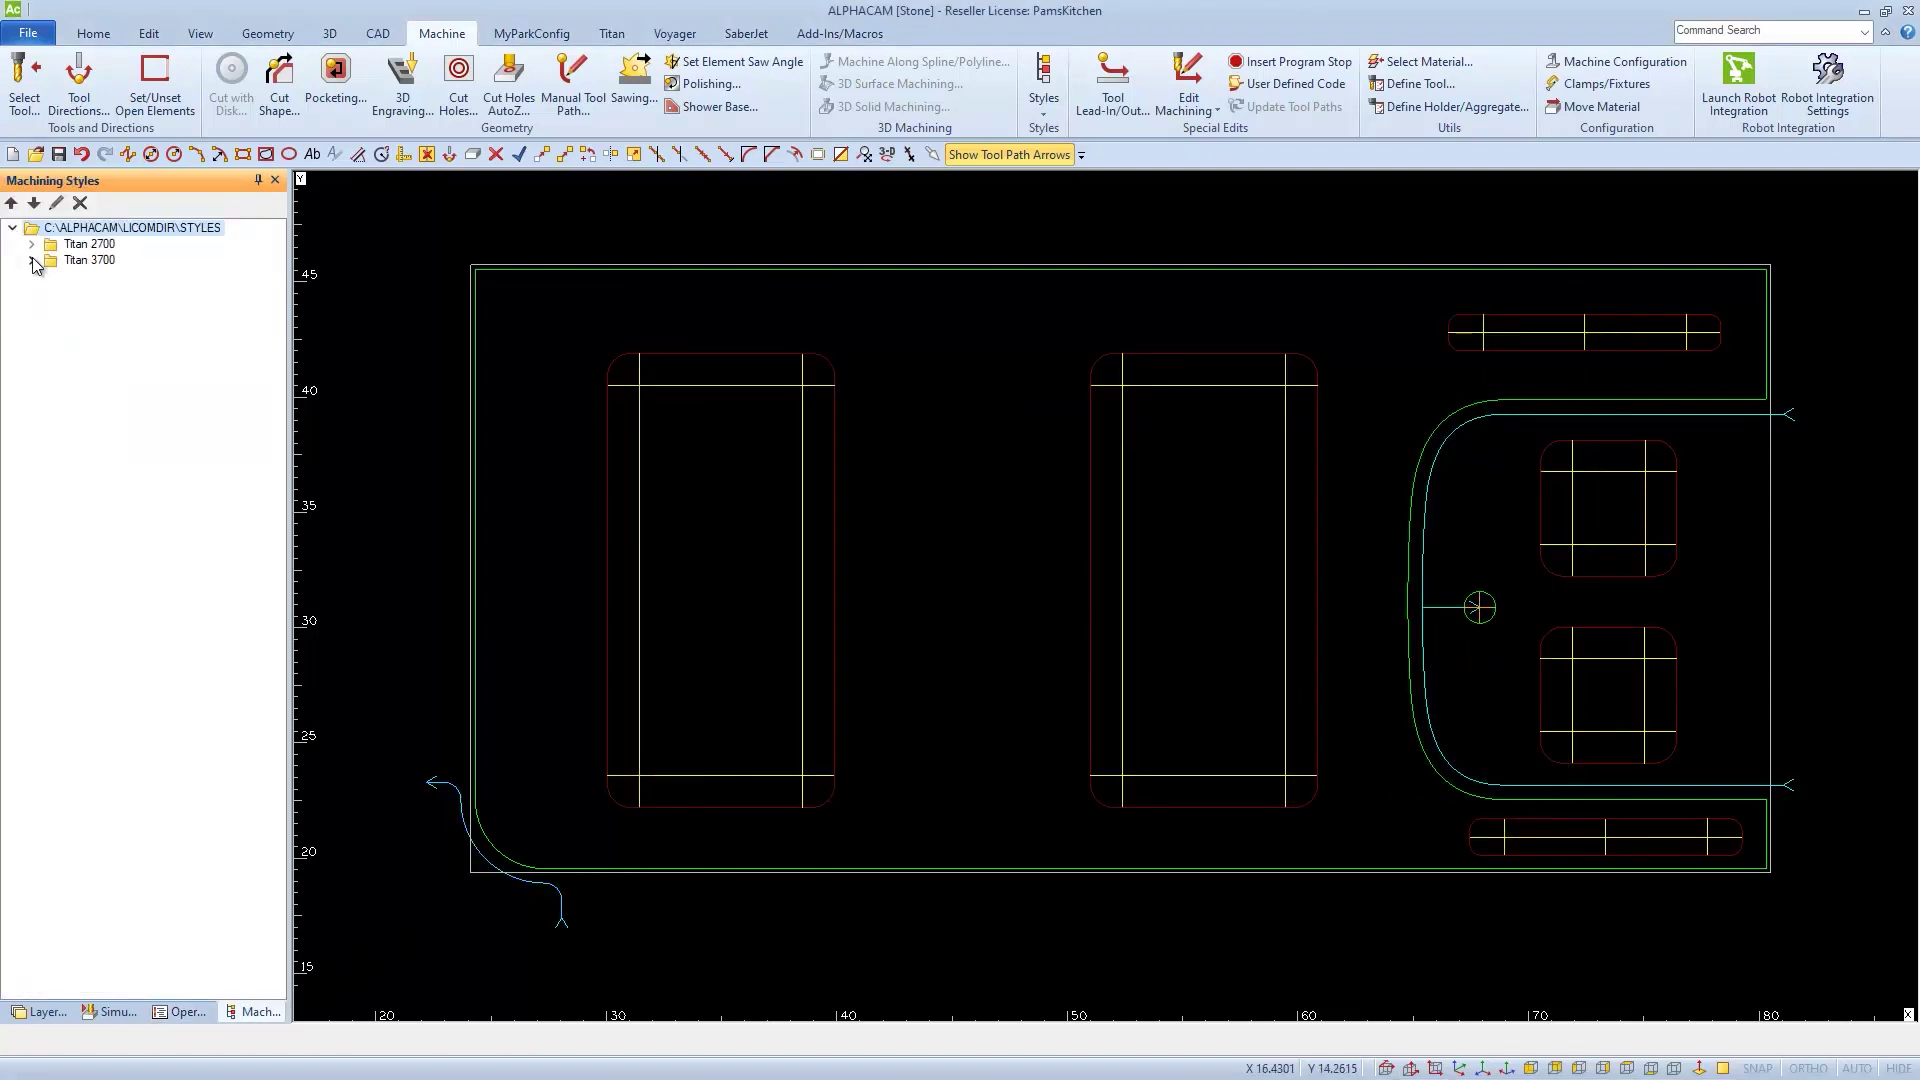
left_click(33, 261)
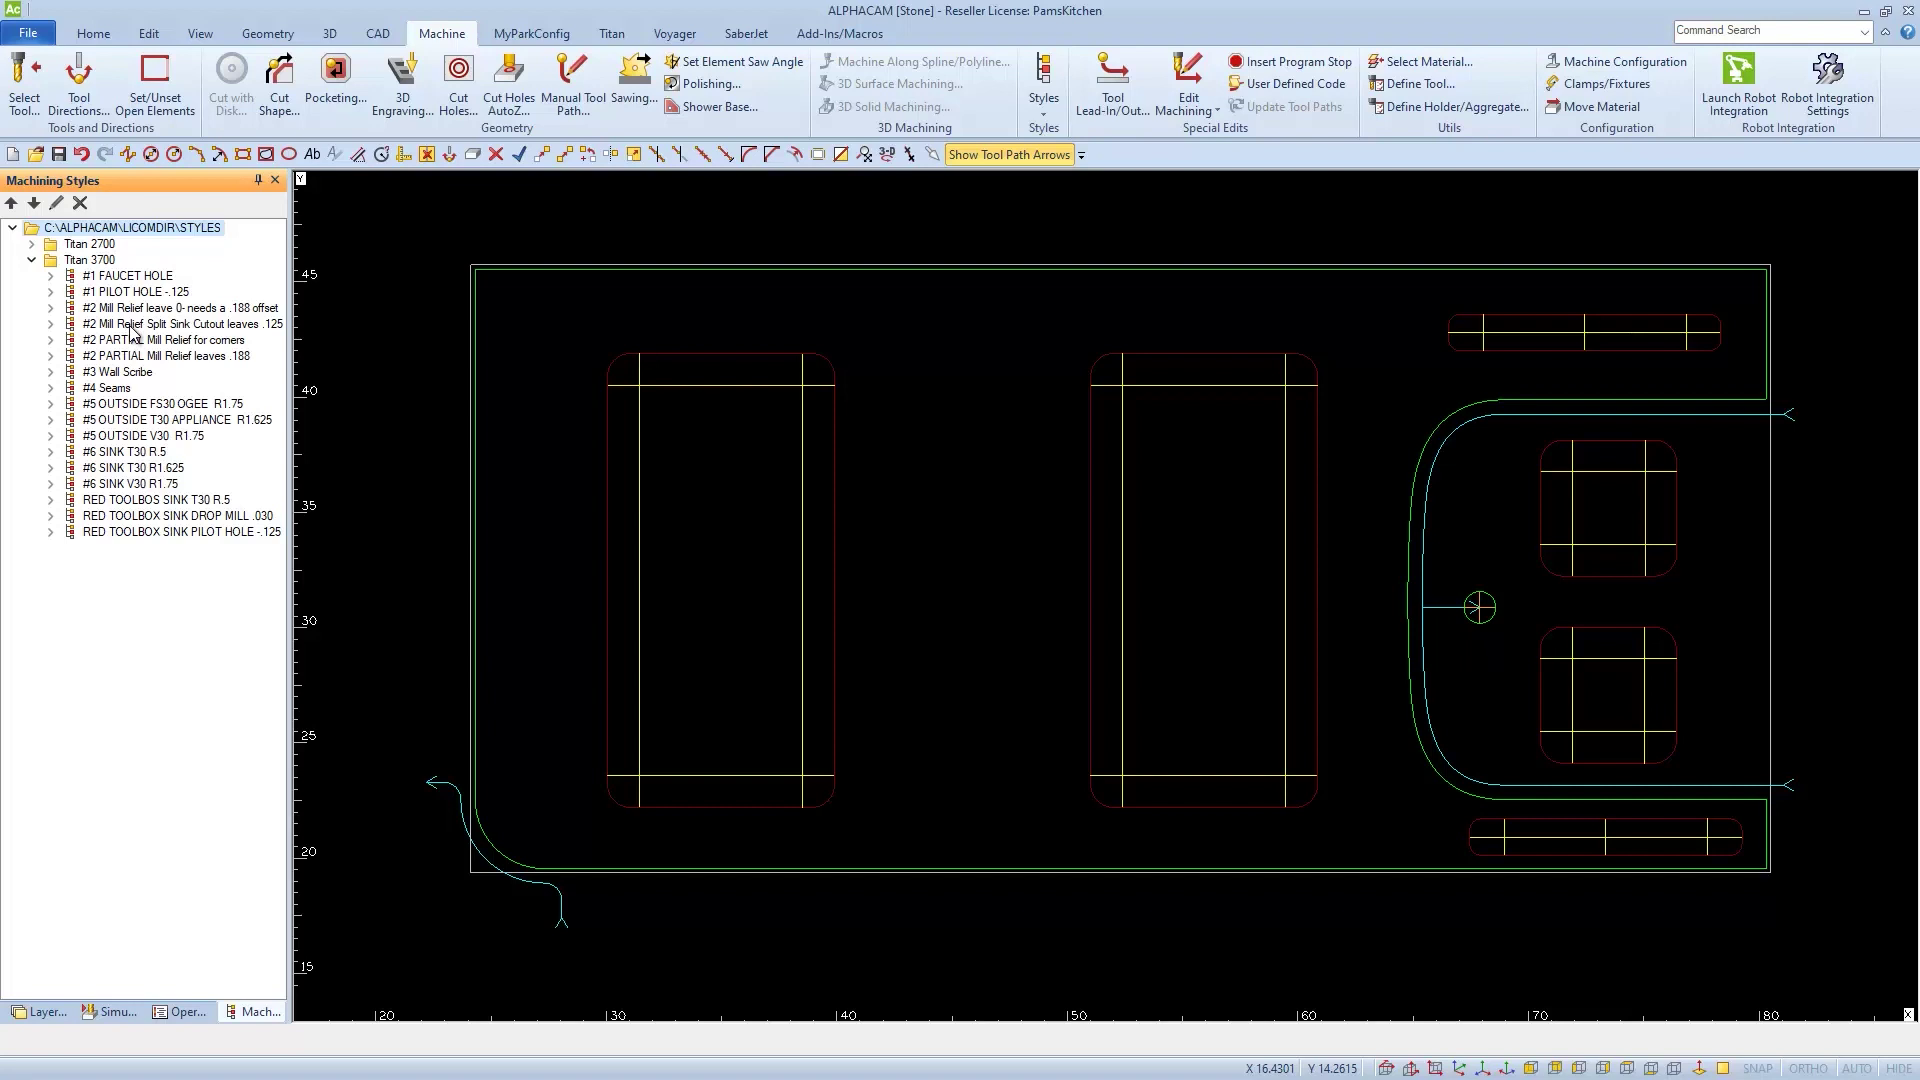
key("Delete")
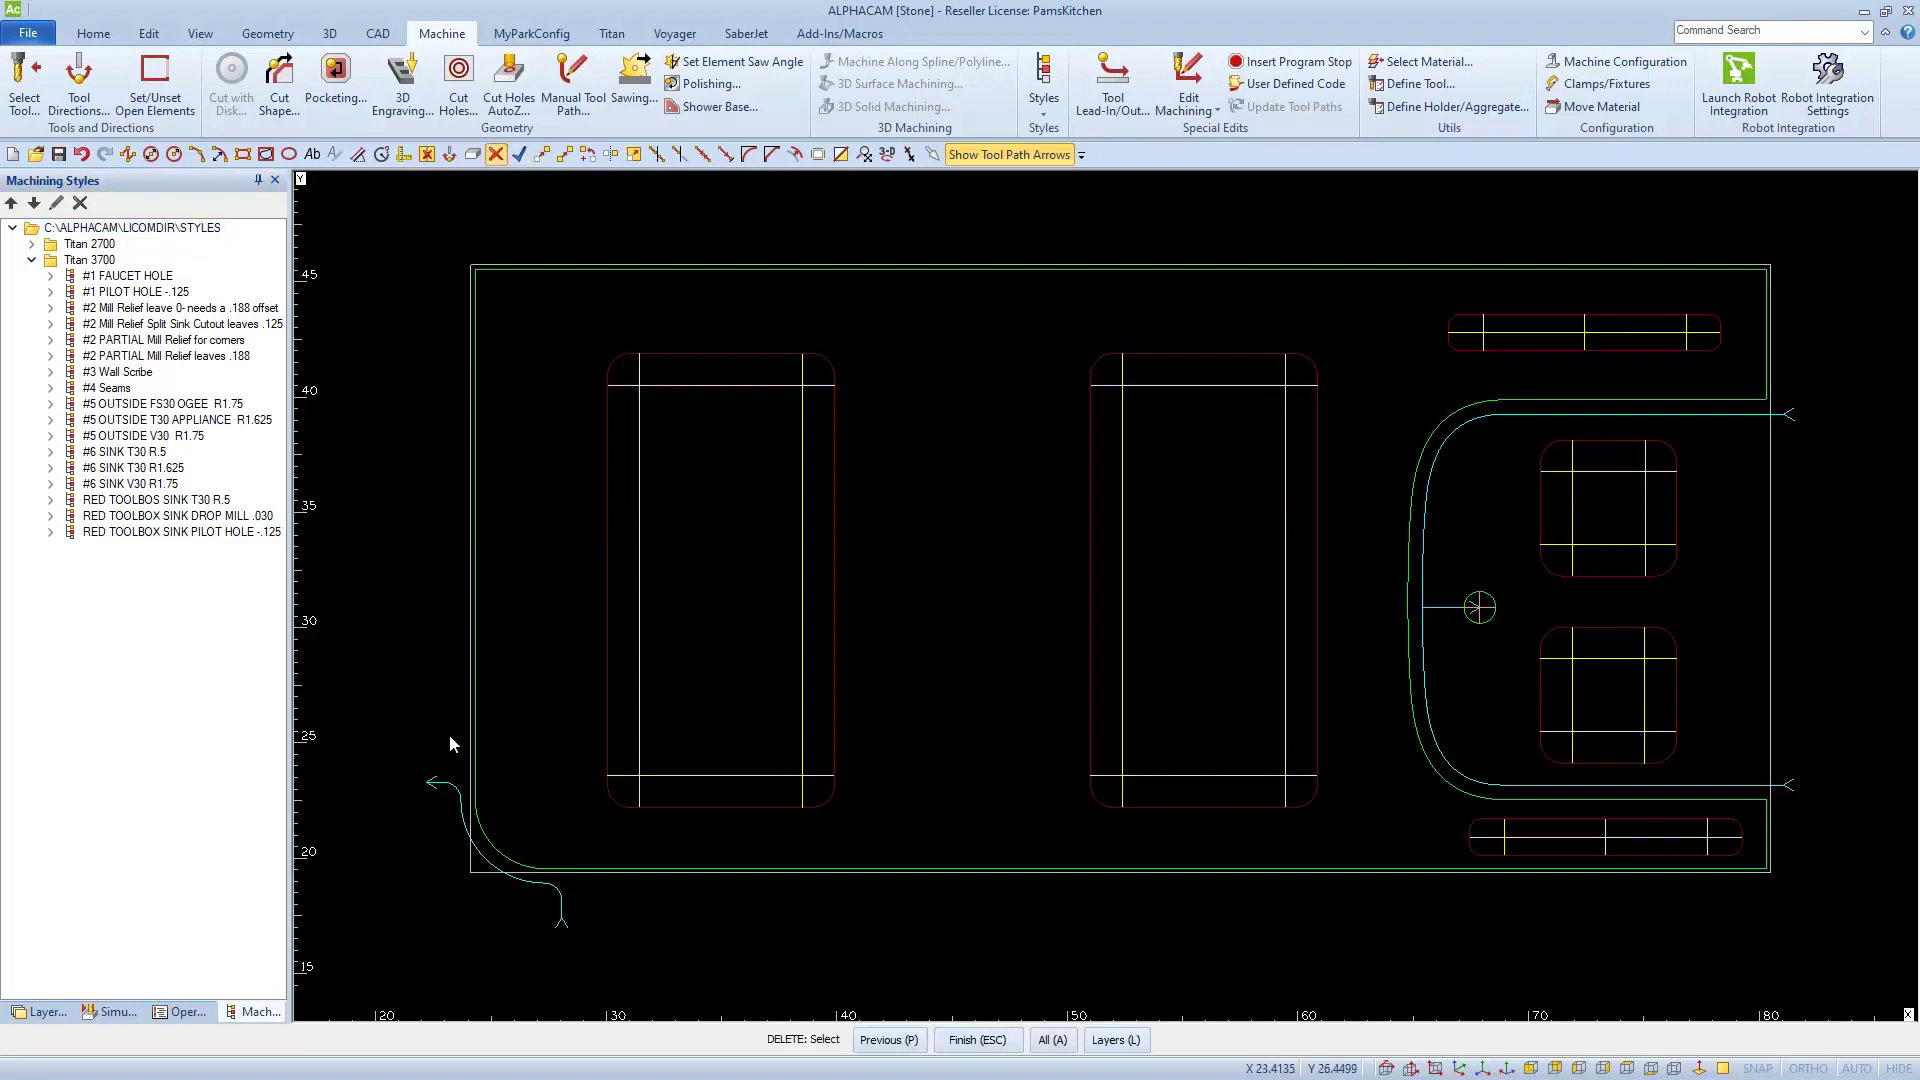
left_click(455, 785)
left_click(1426, 632)
key("Escape")
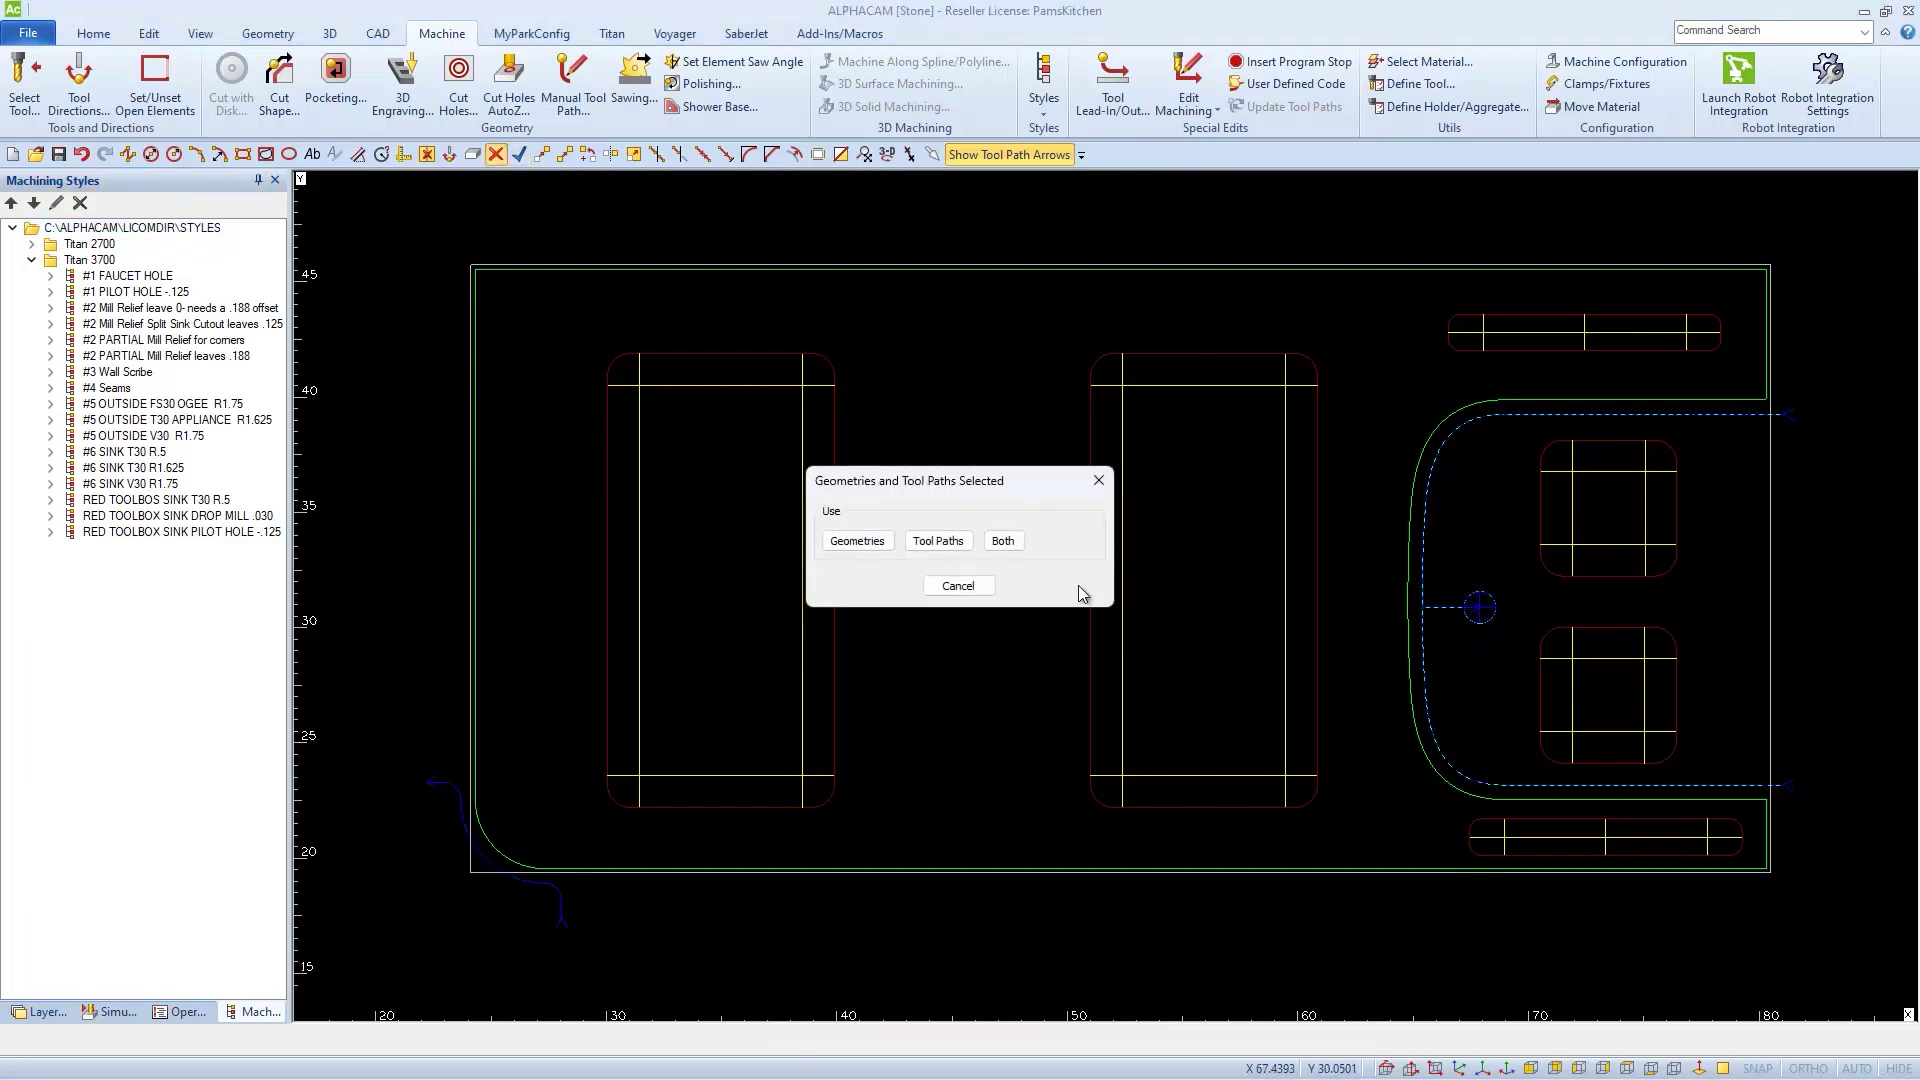
left_click(1003, 540)
left_click(906, 592)
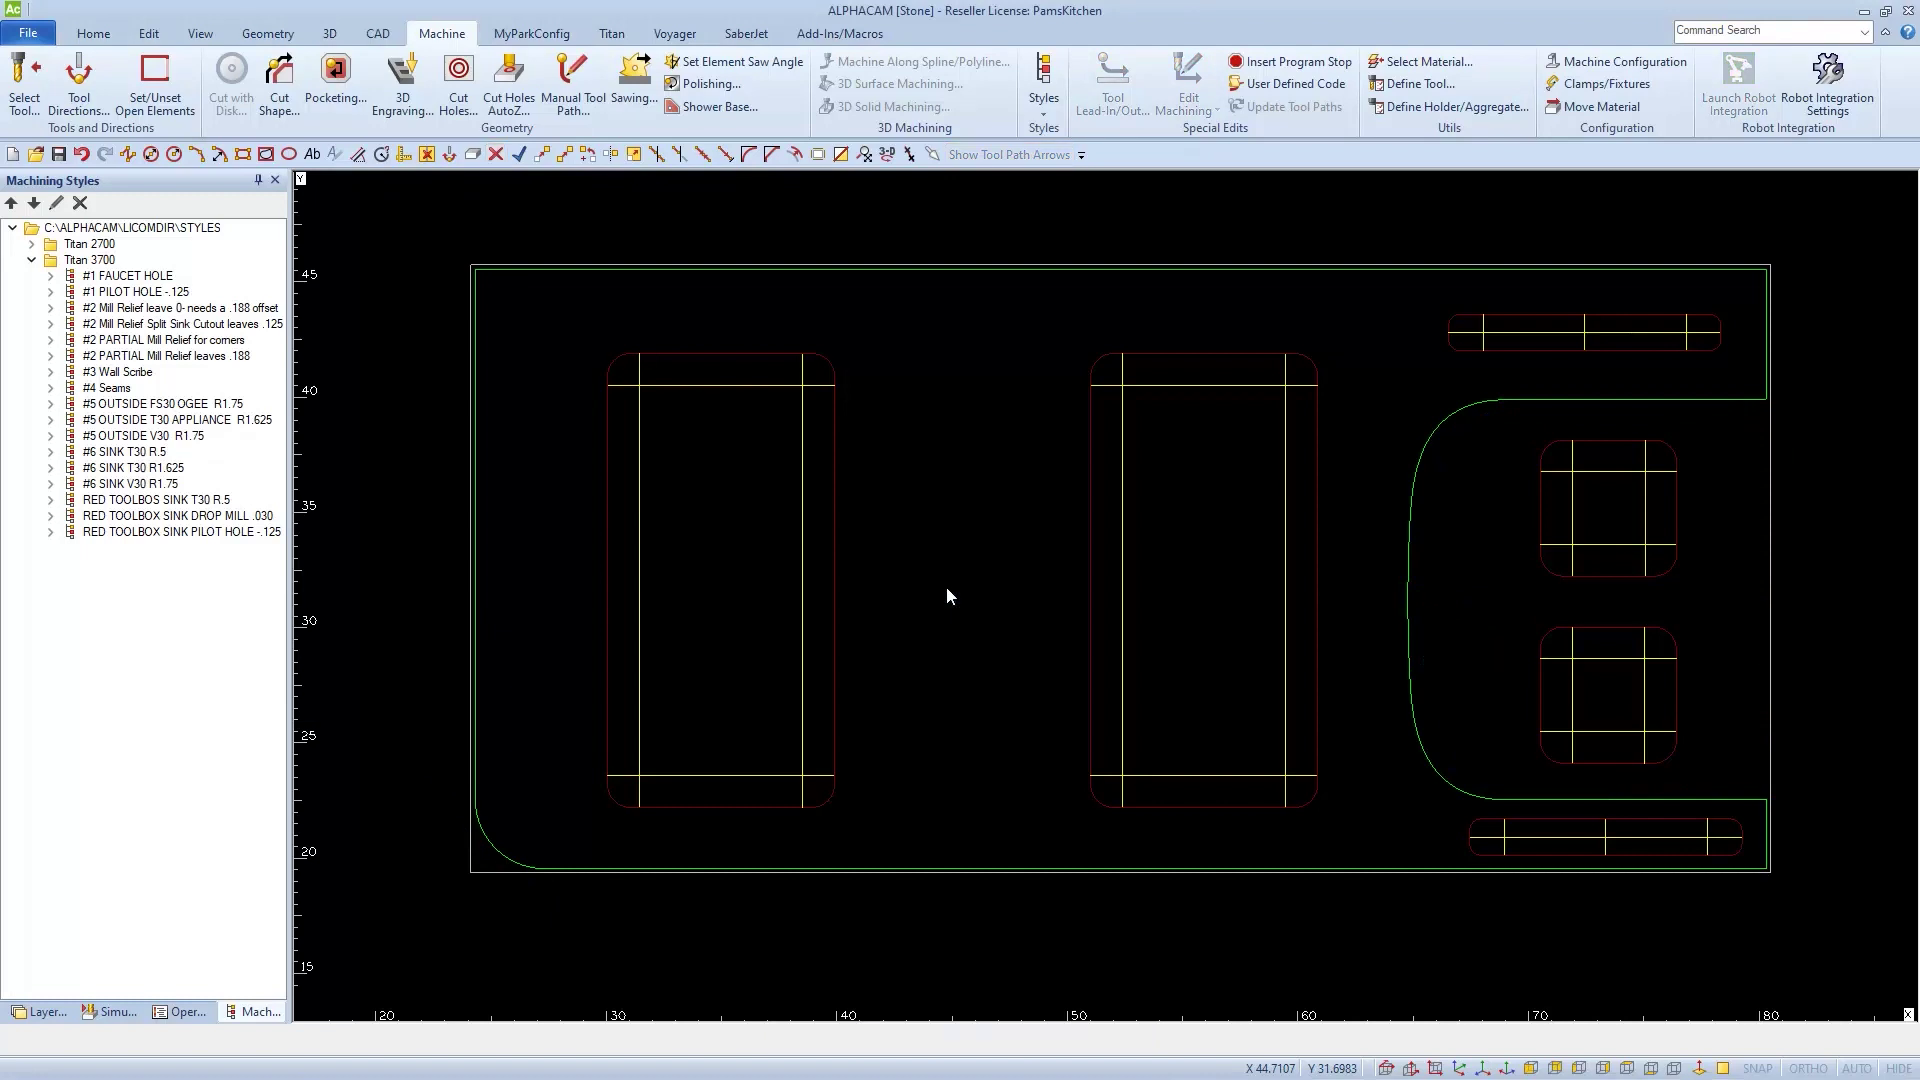
Step: Apply '#2 PARTIAL Mill Relief for corners' to the lower-left corner arc, snapping to its end
right_click(226, 343)
left_click(300, 353)
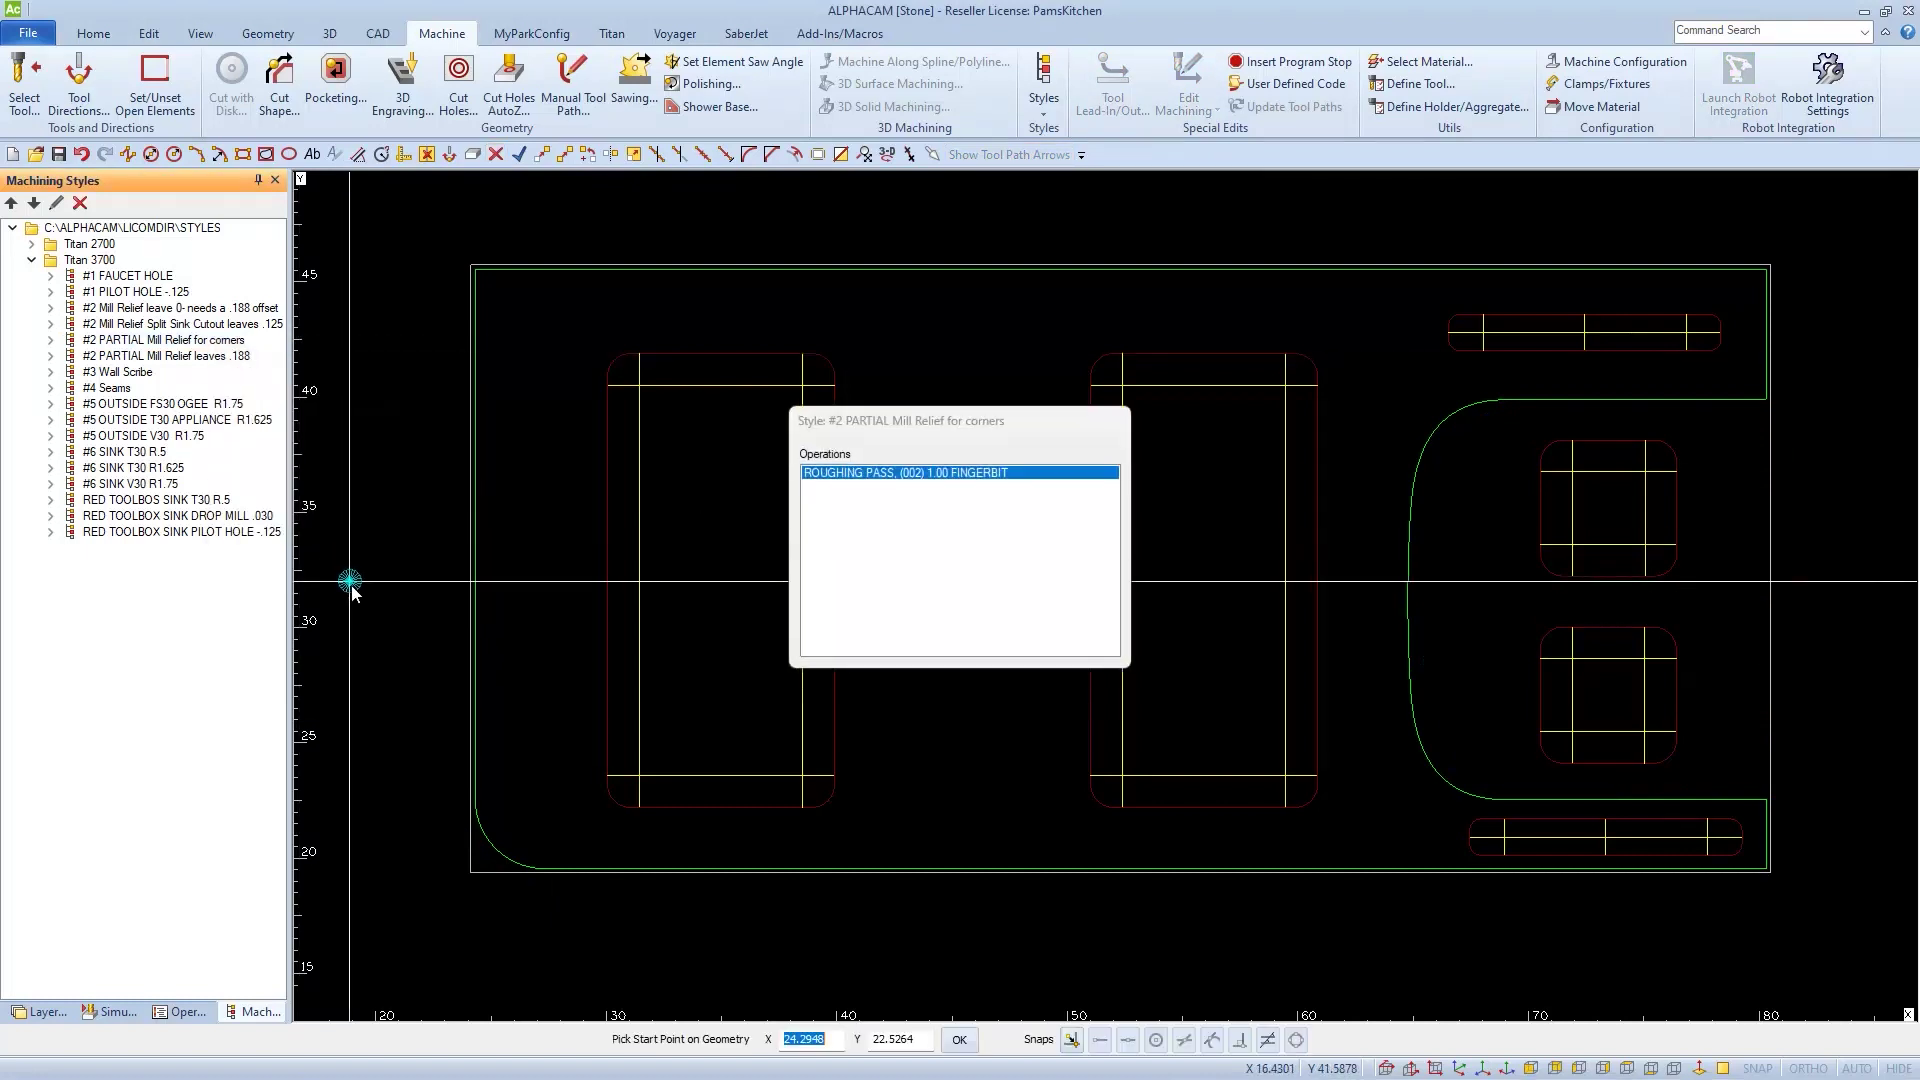
scroll(495, 860, "up", 2)
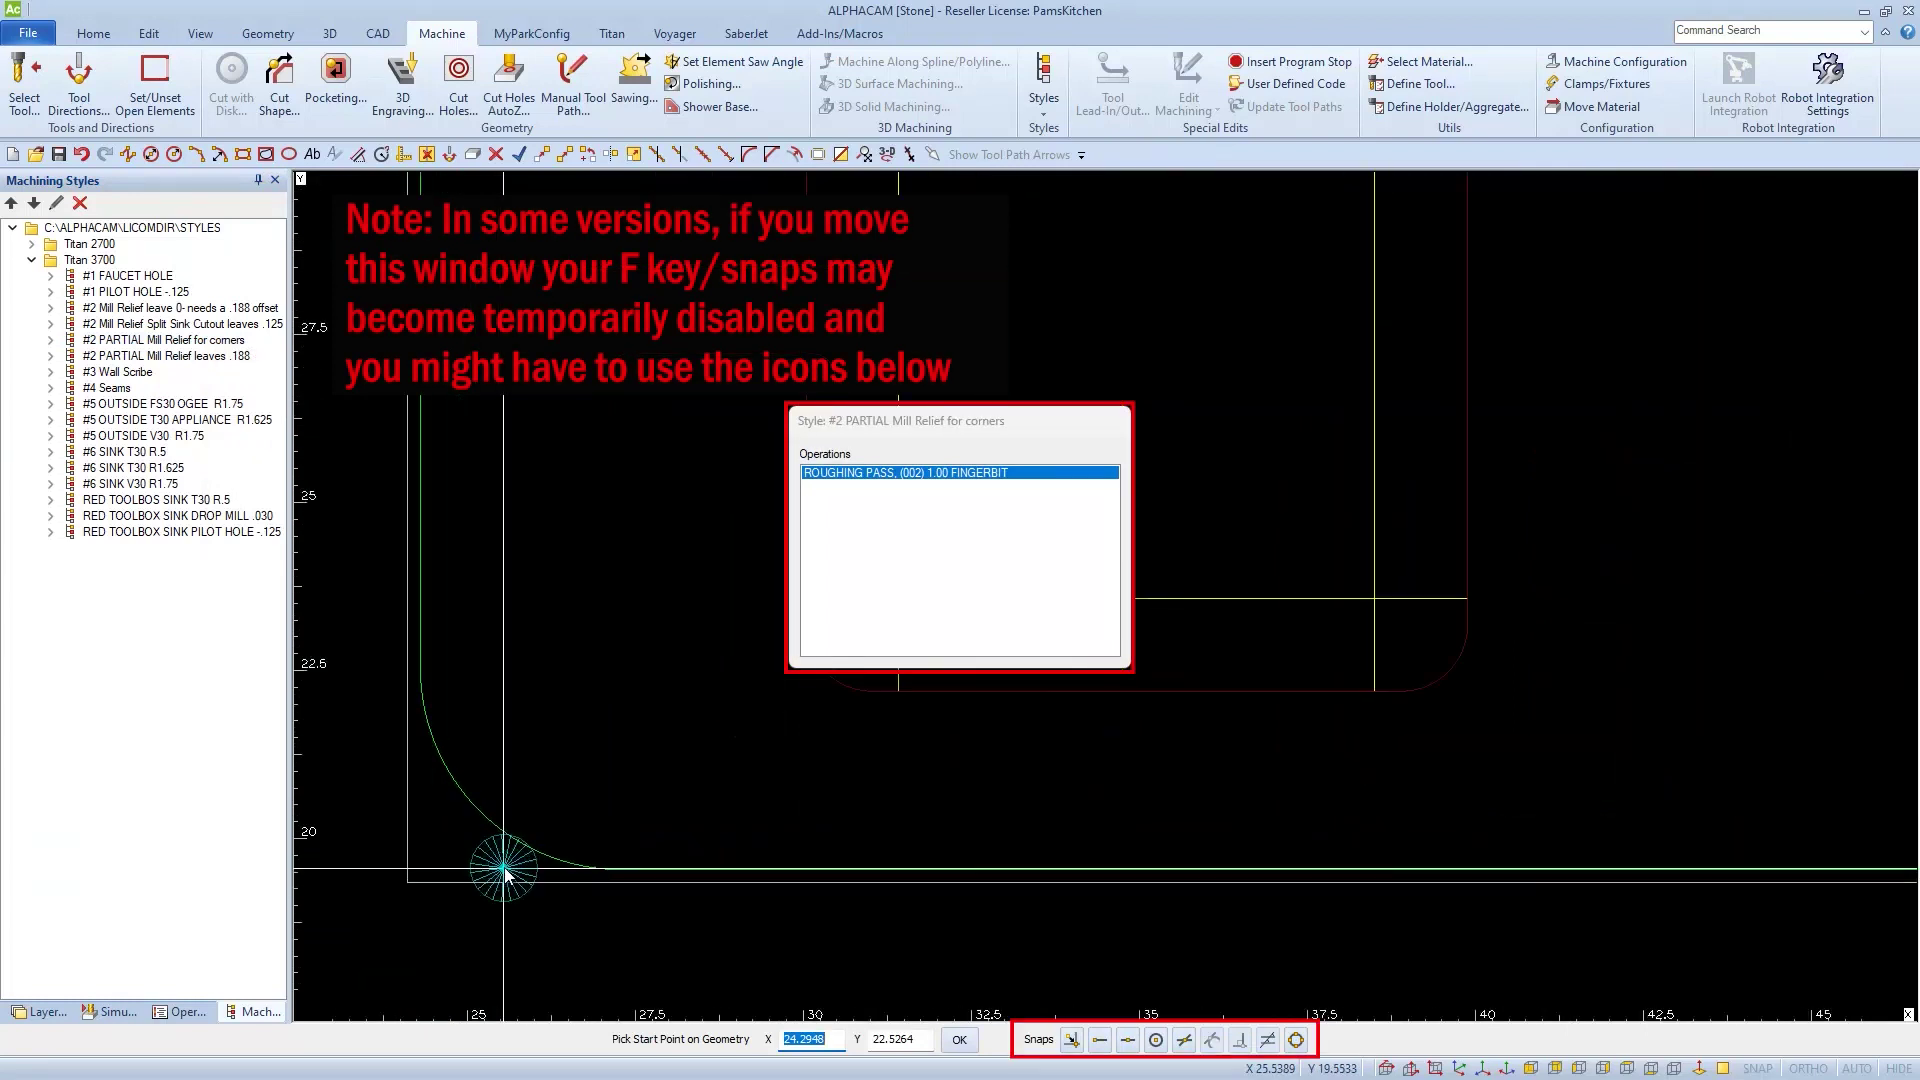
key("e")
left_click(621, 869)
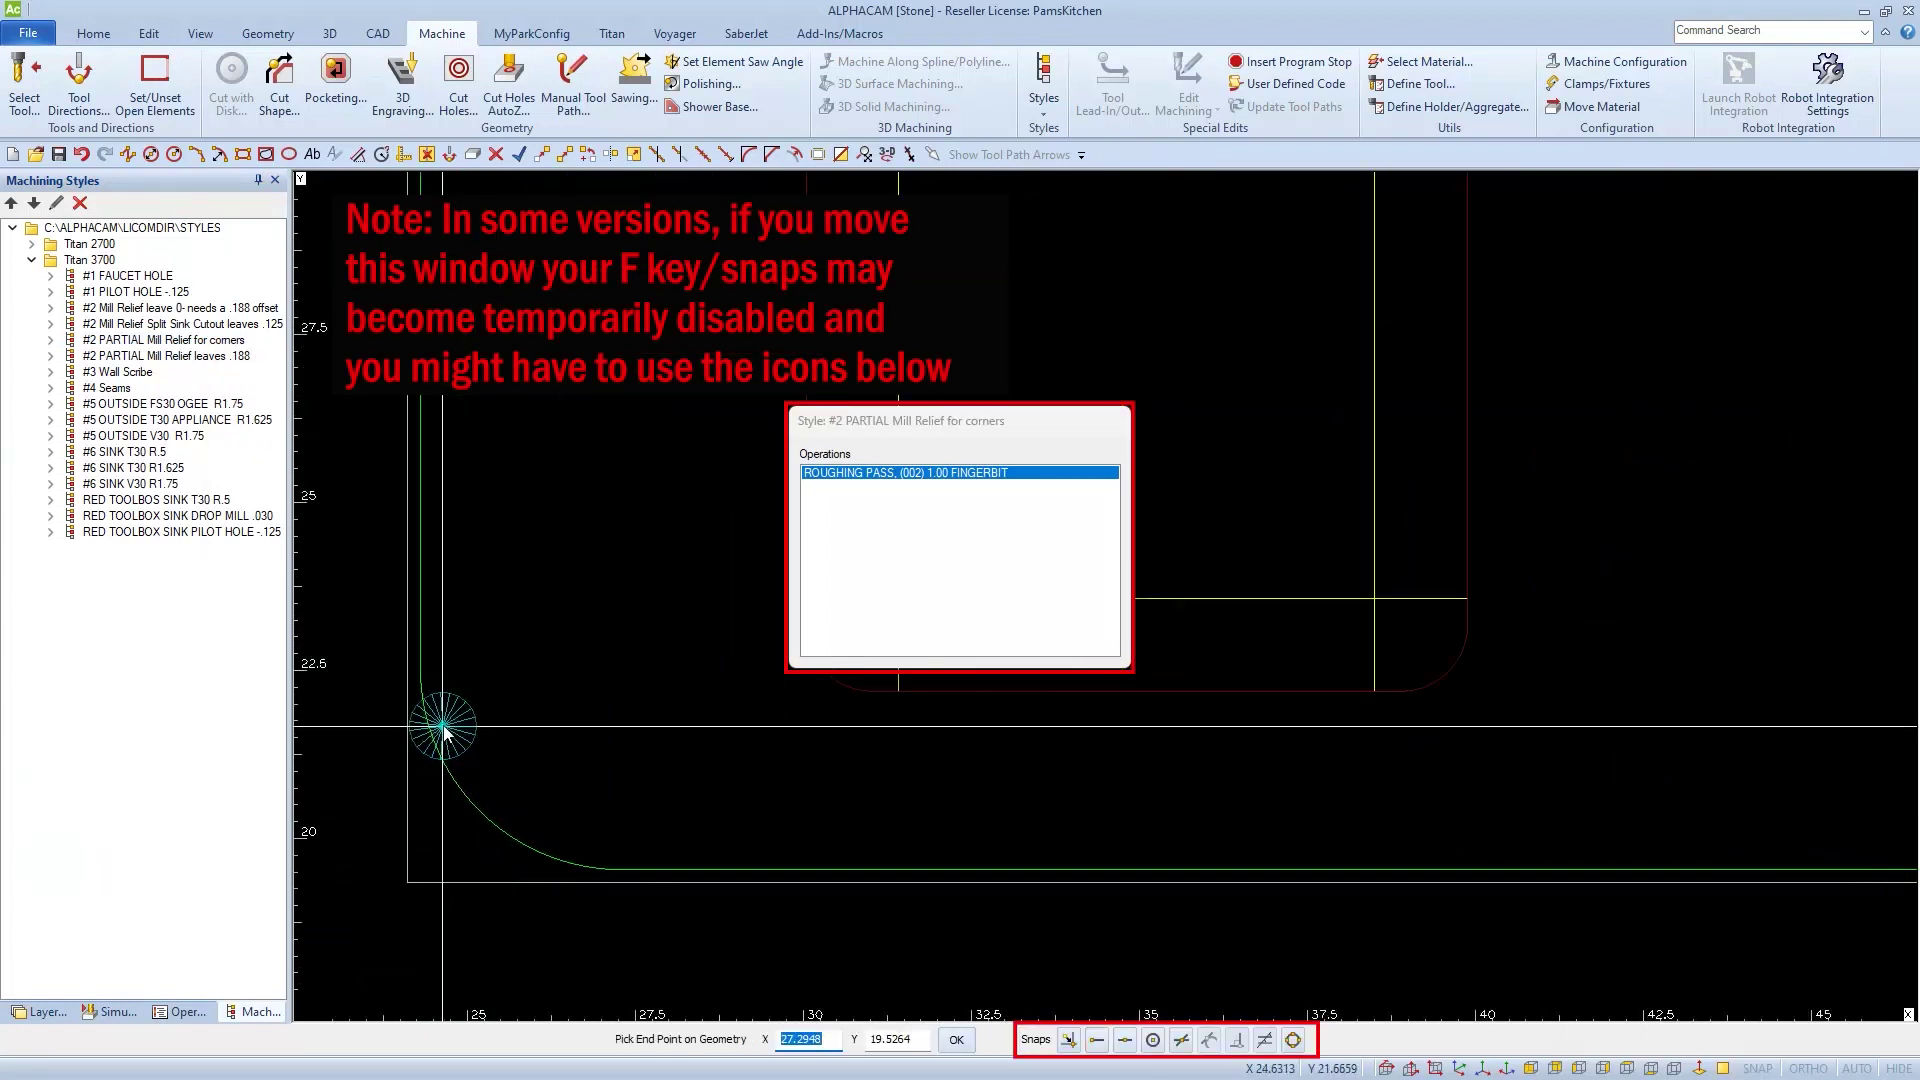
key("Escape")
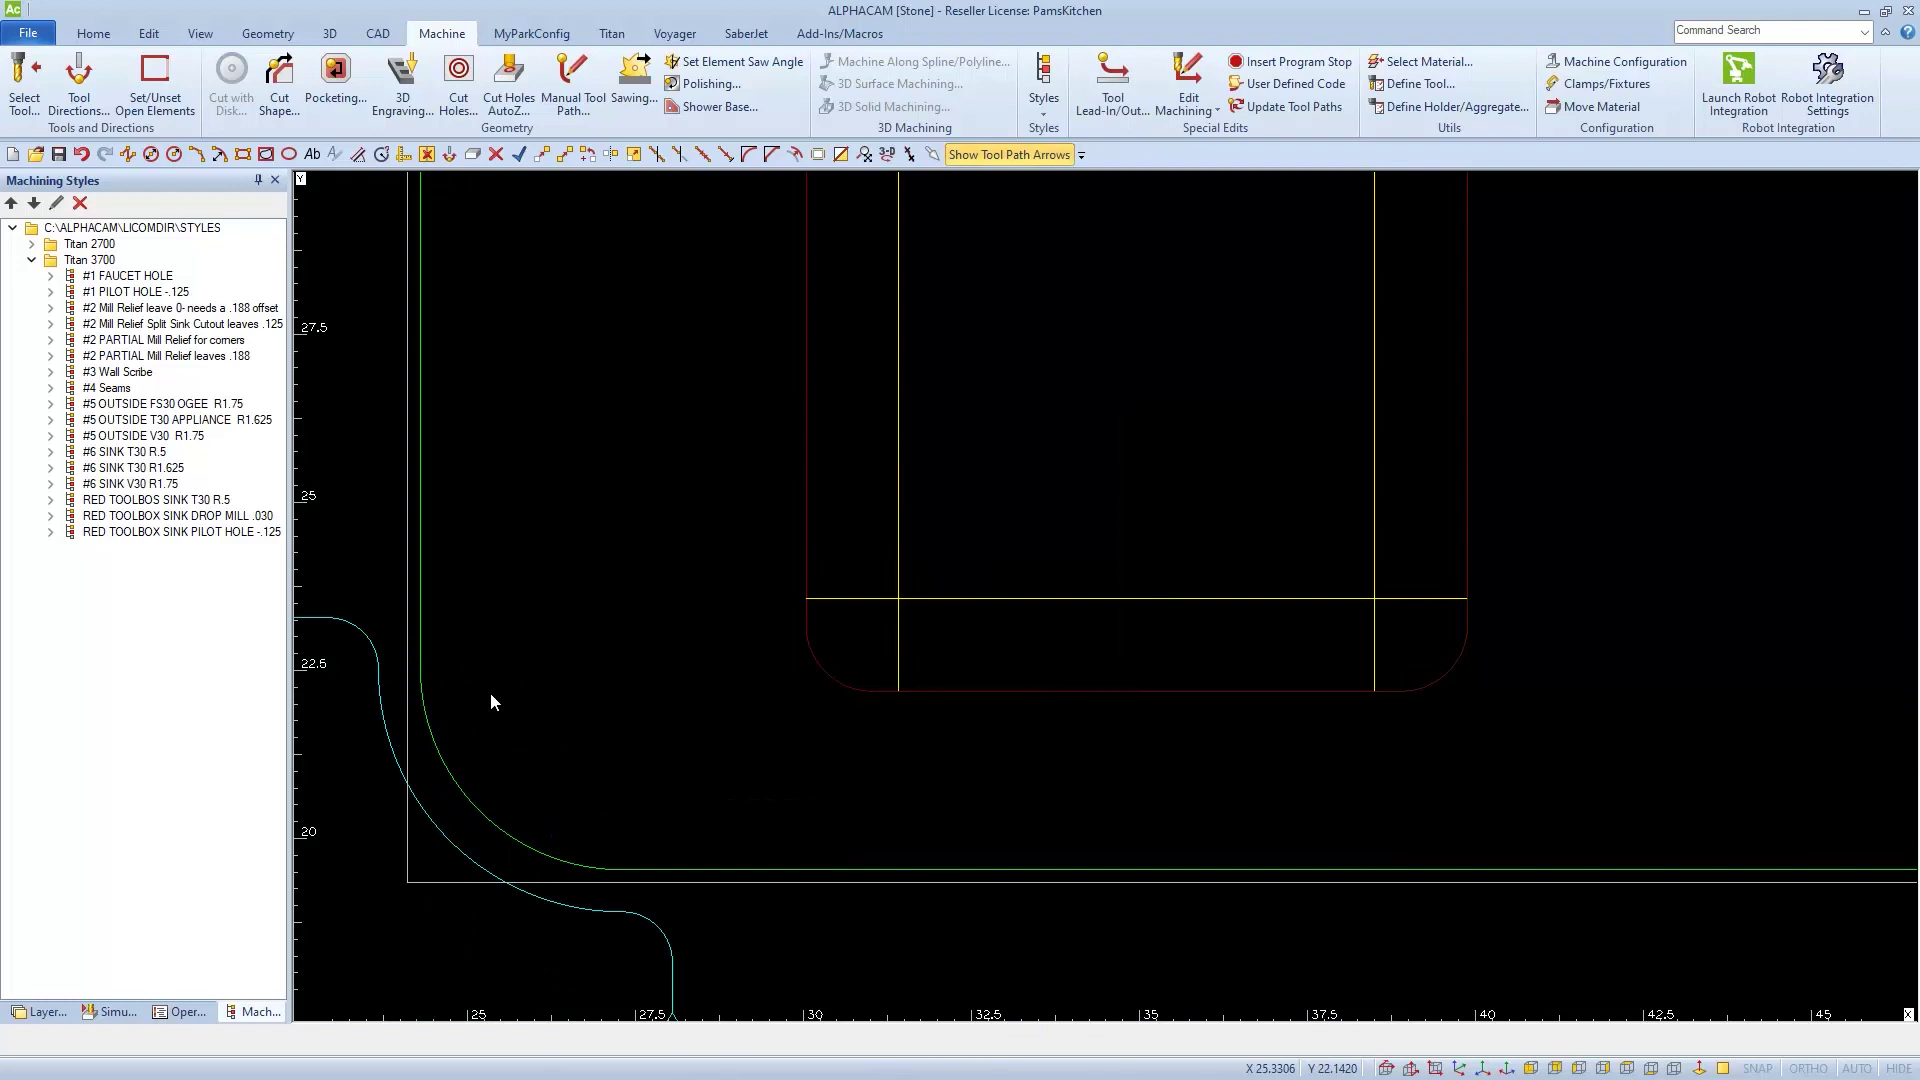
Step: Apply the Split Sink Cutout style from the sink's top-right corner to its left-side midpoint
scroll(490, 700, "down", 1)
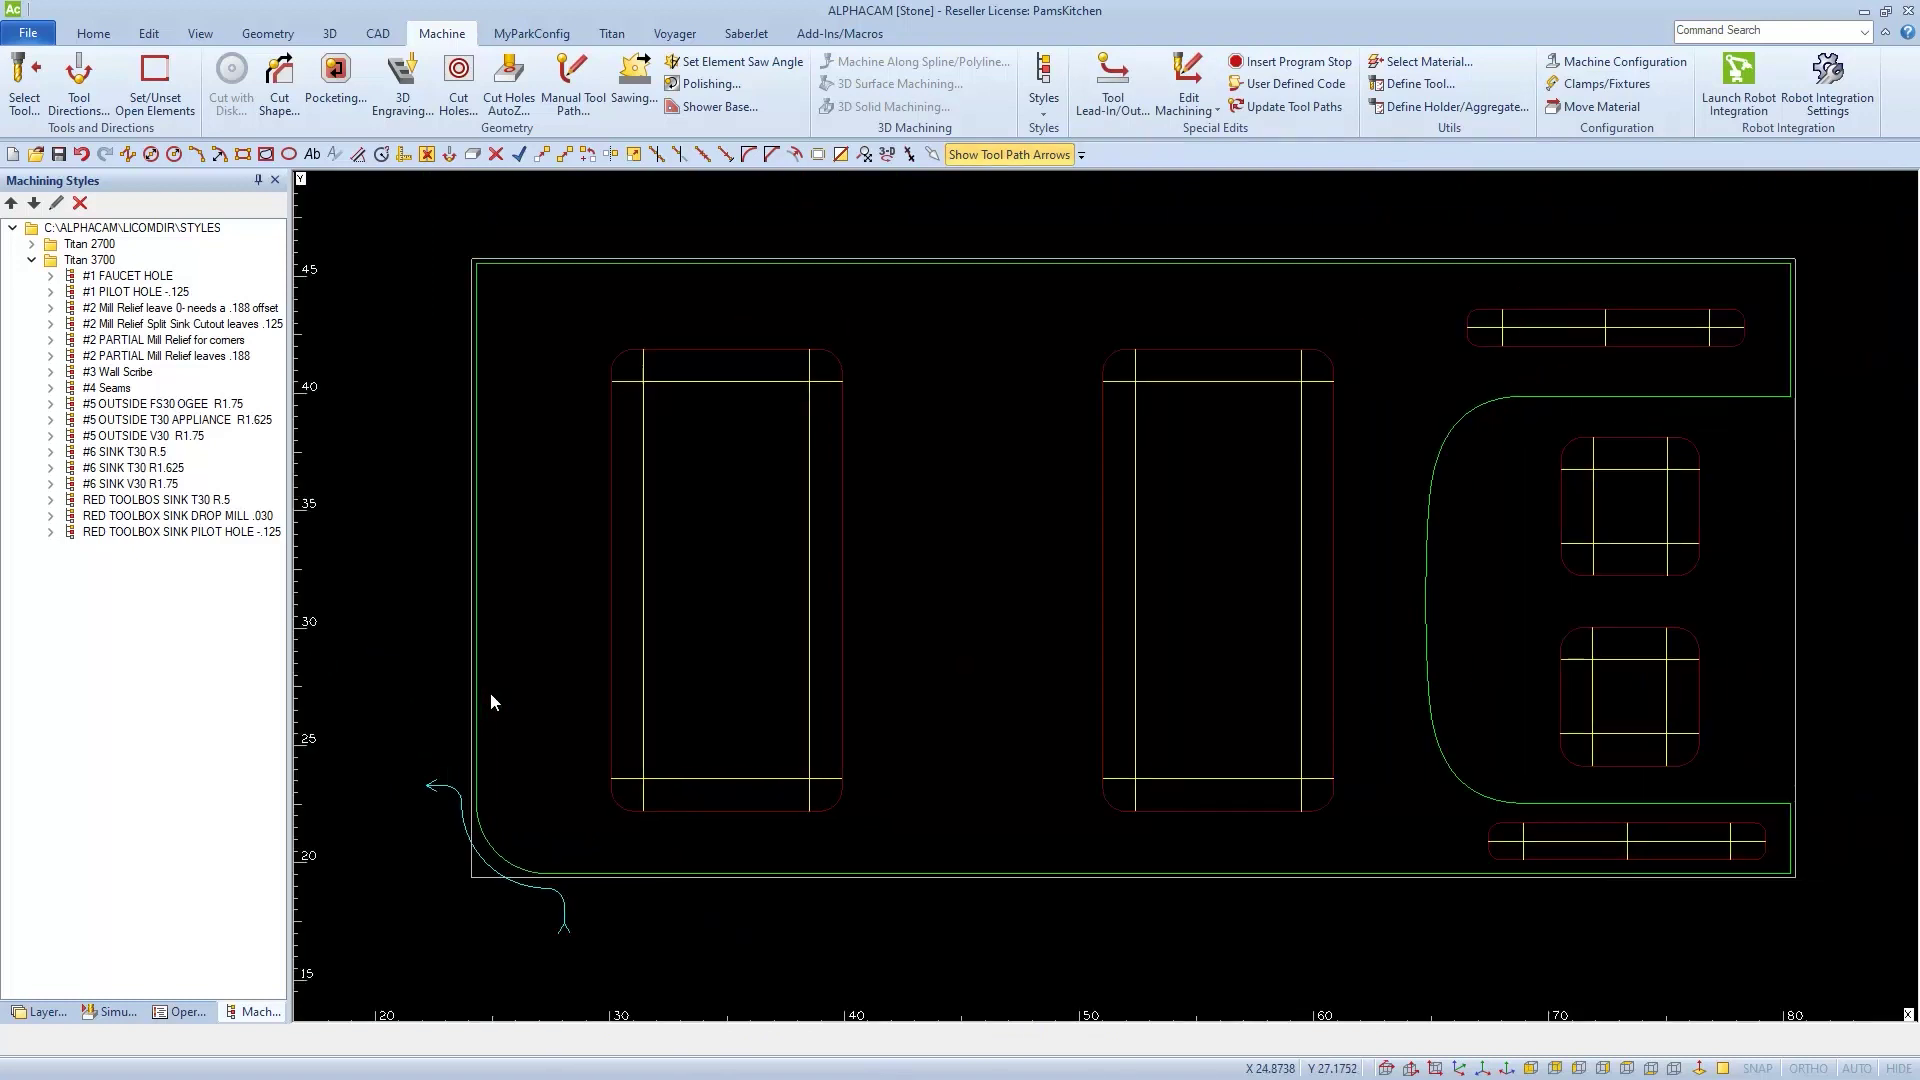
left_click(229, 324)
right_click(229, 324)
left_click(297, 336)
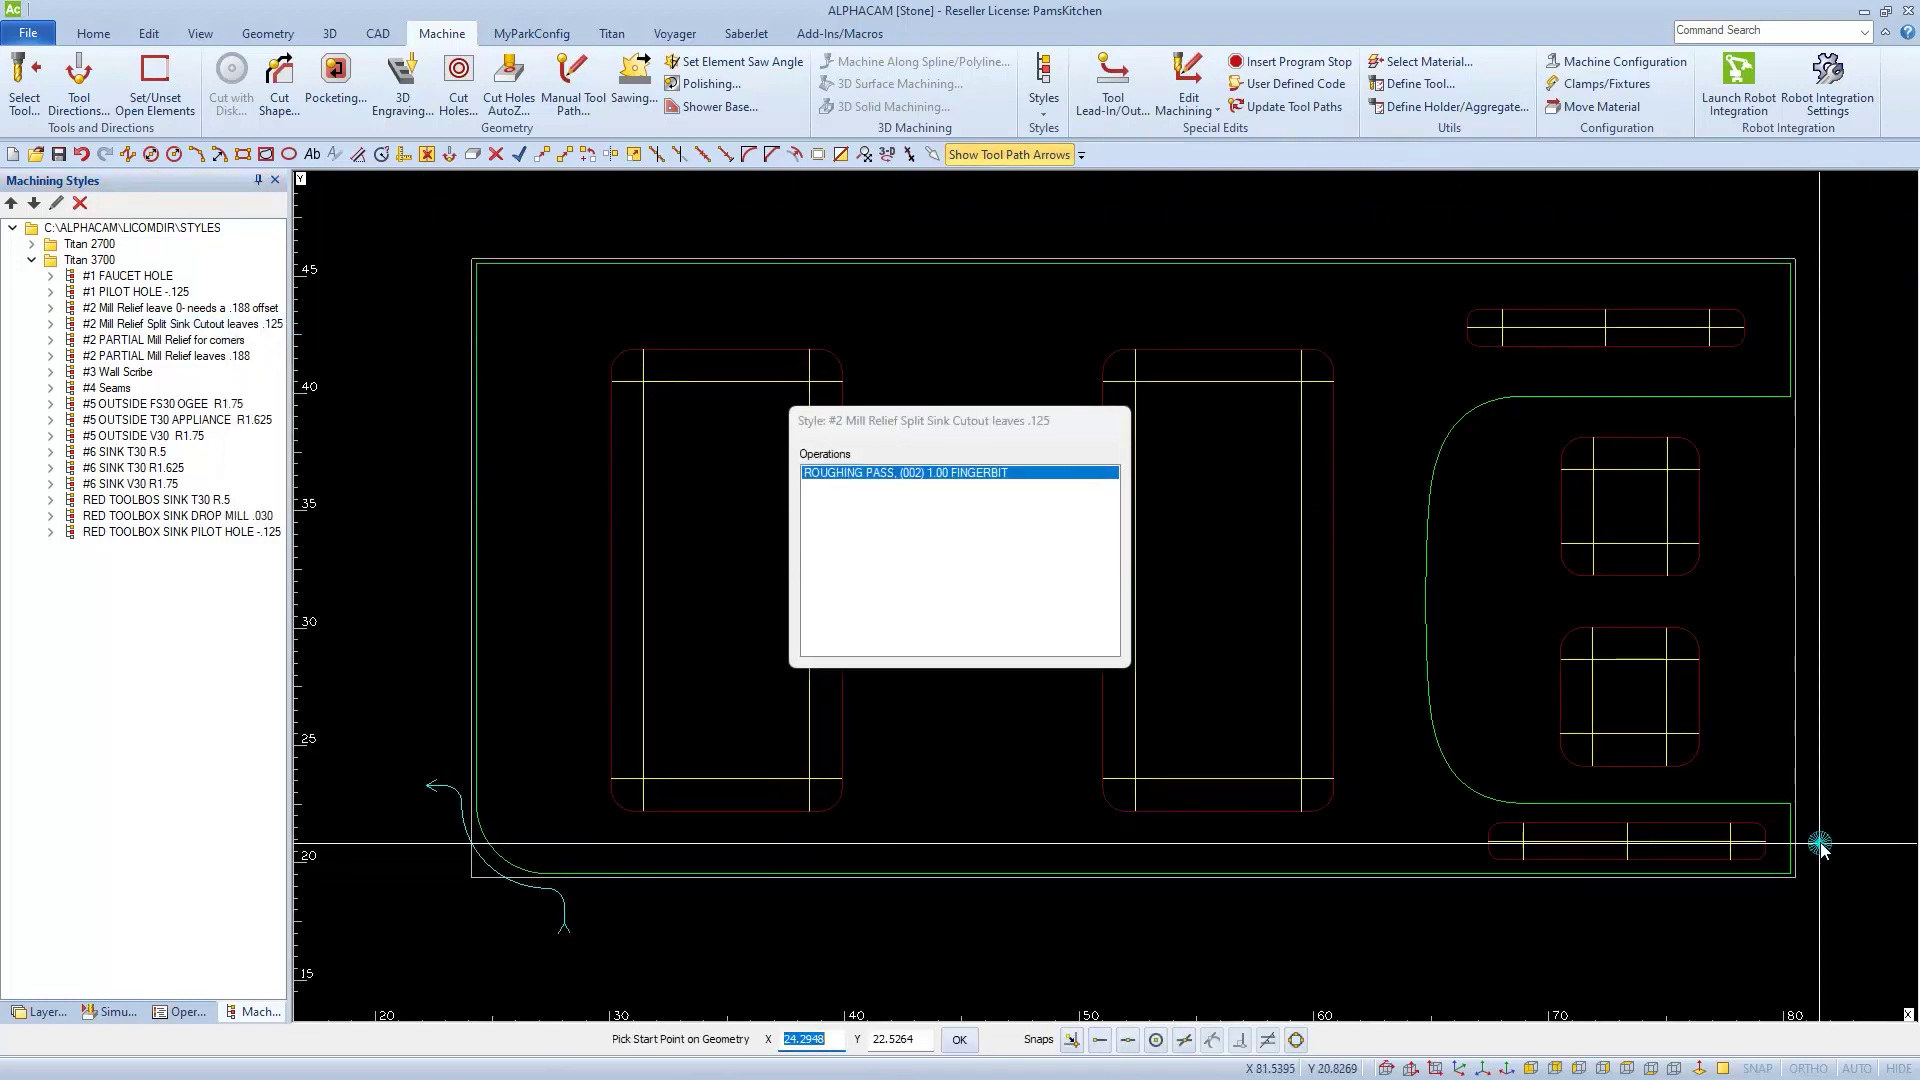
scroll(1757, 814, "up", 2)
left_click(1770, 786)
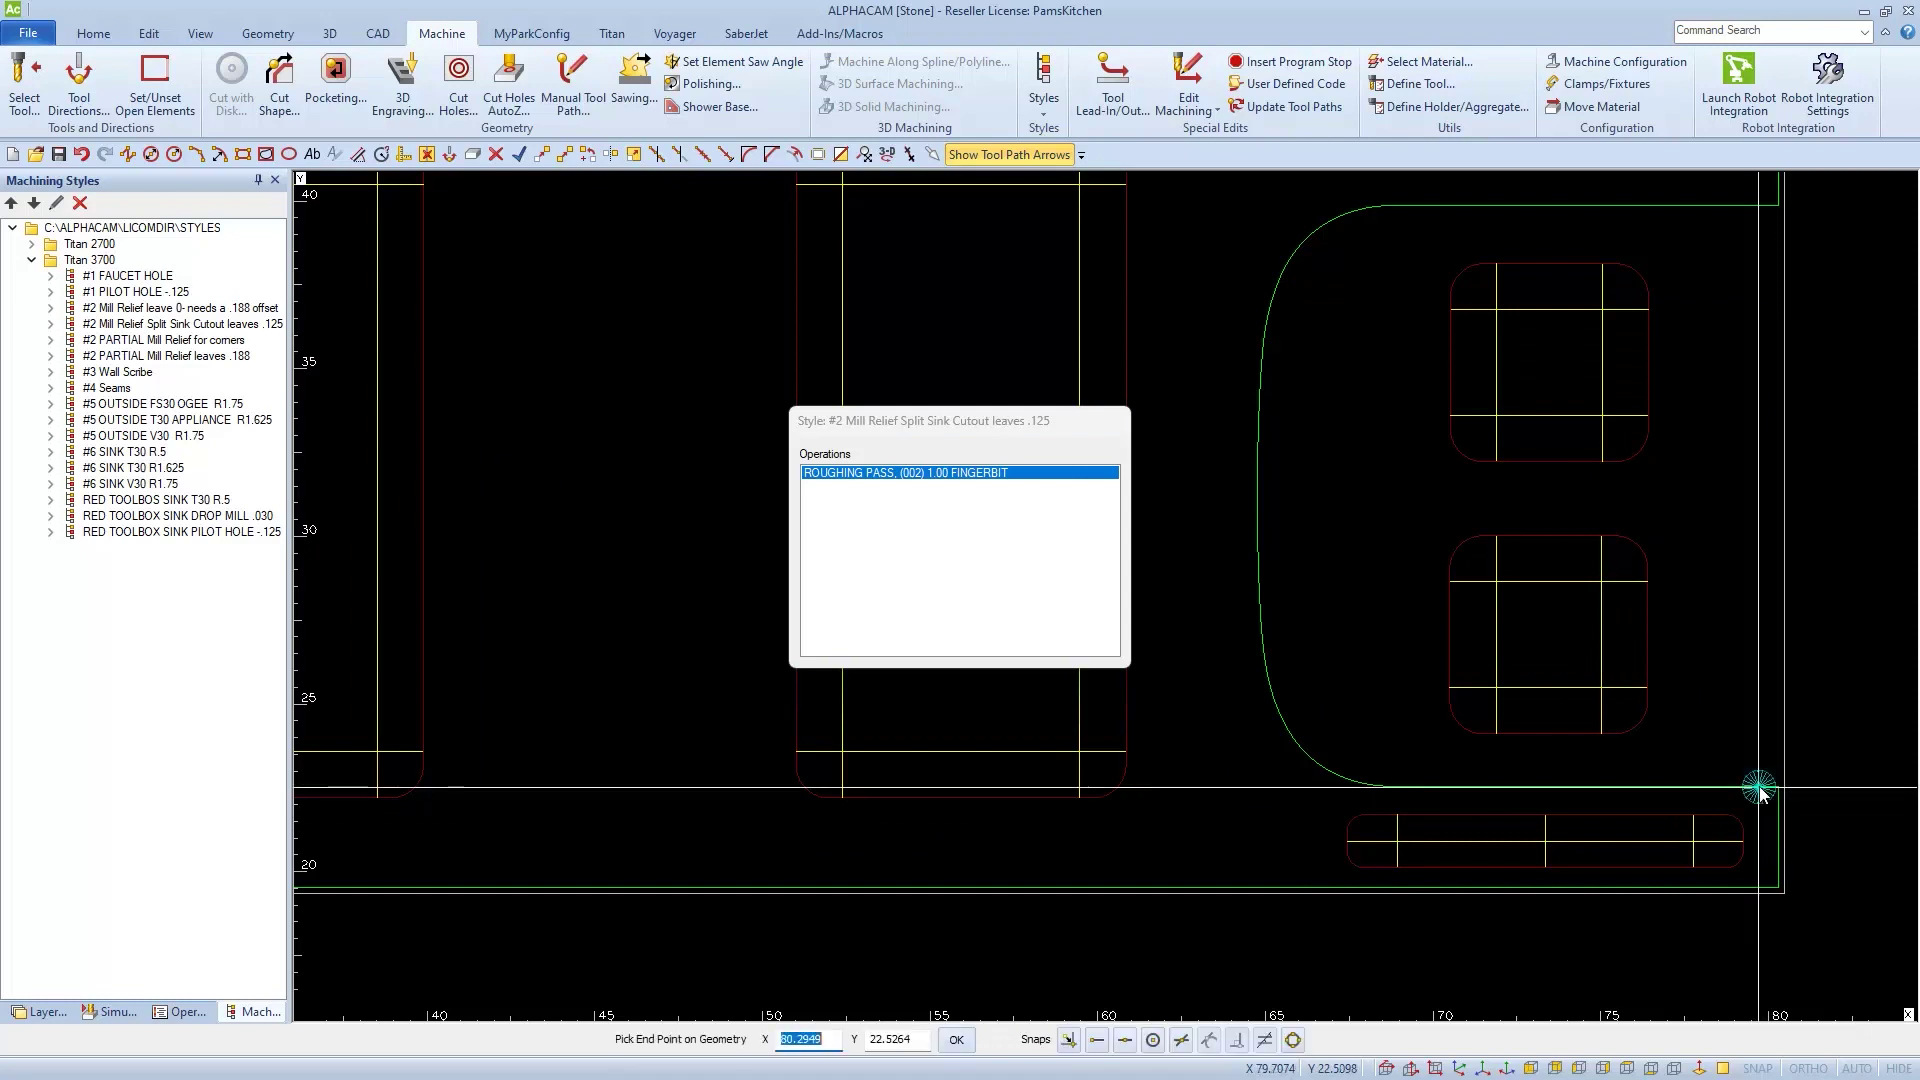
left_click(1258, 507)
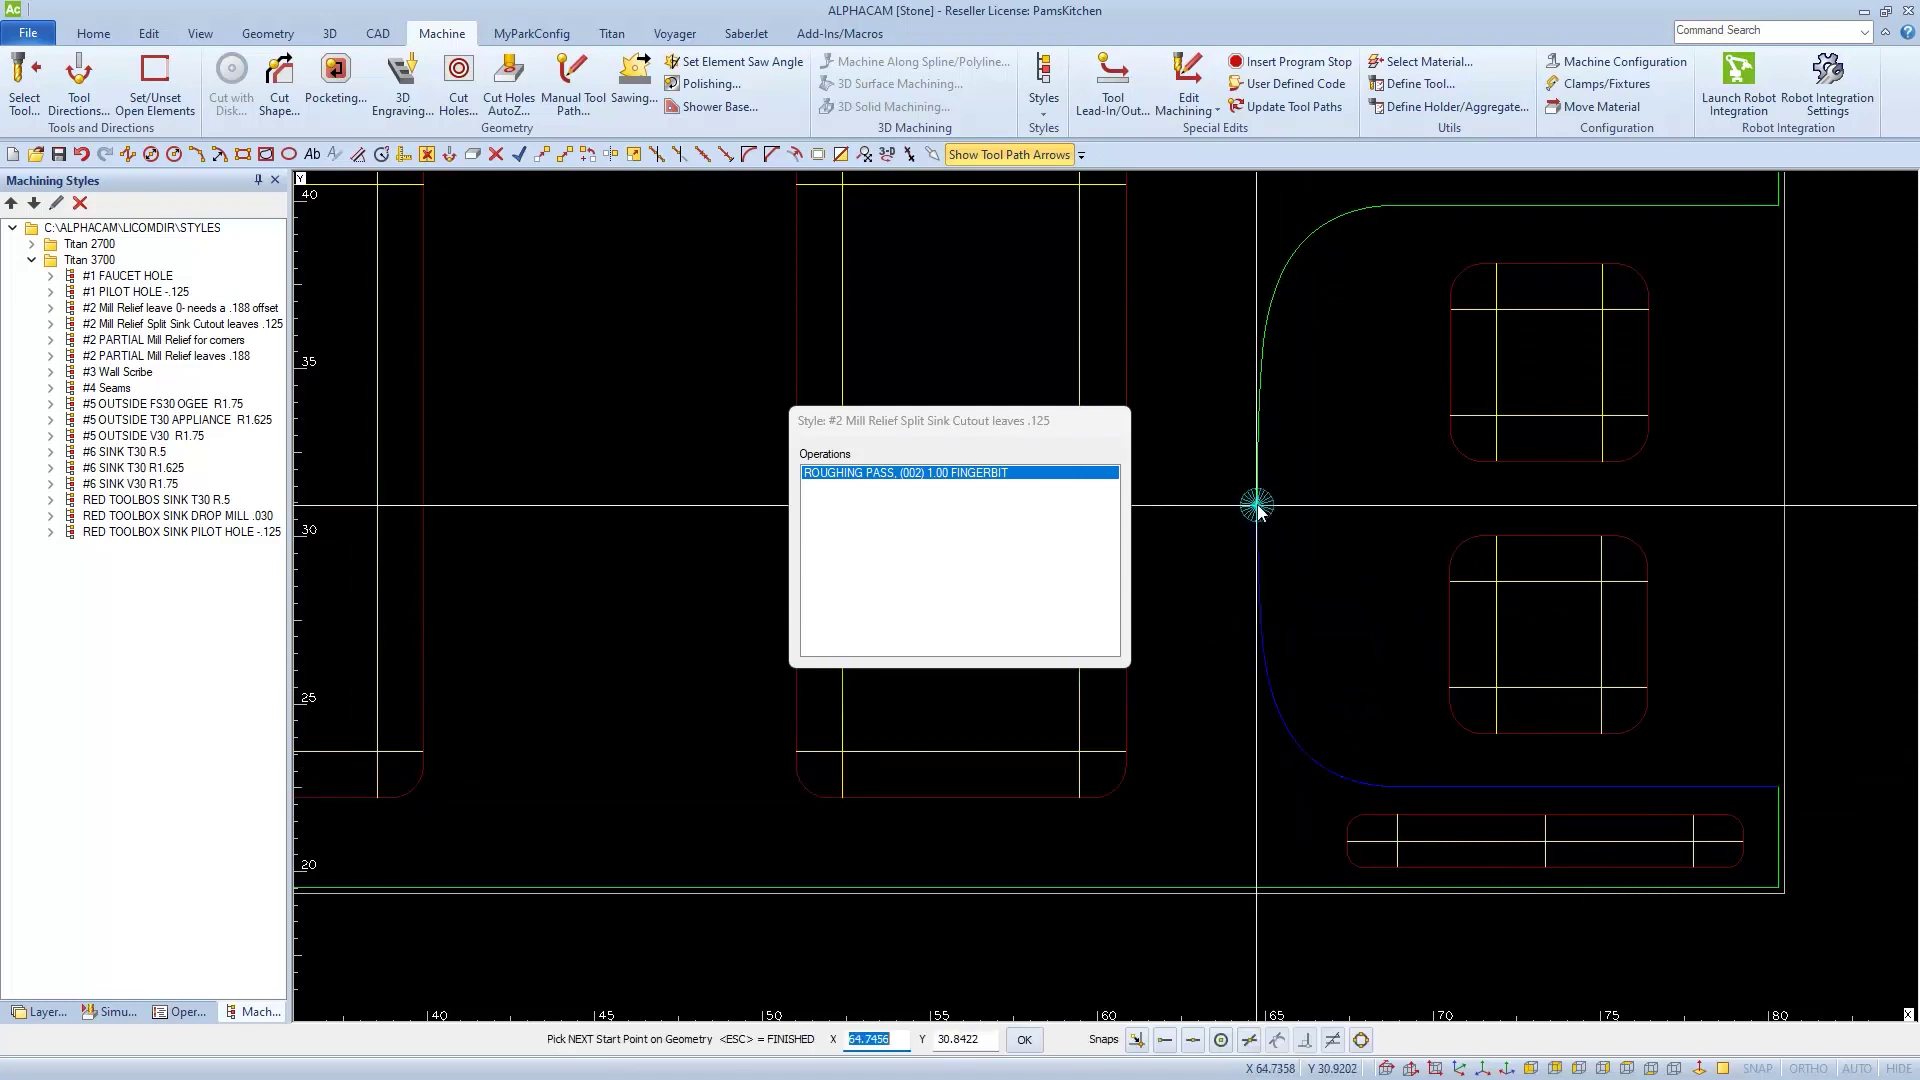
left_click(1779, 203)
key("m")
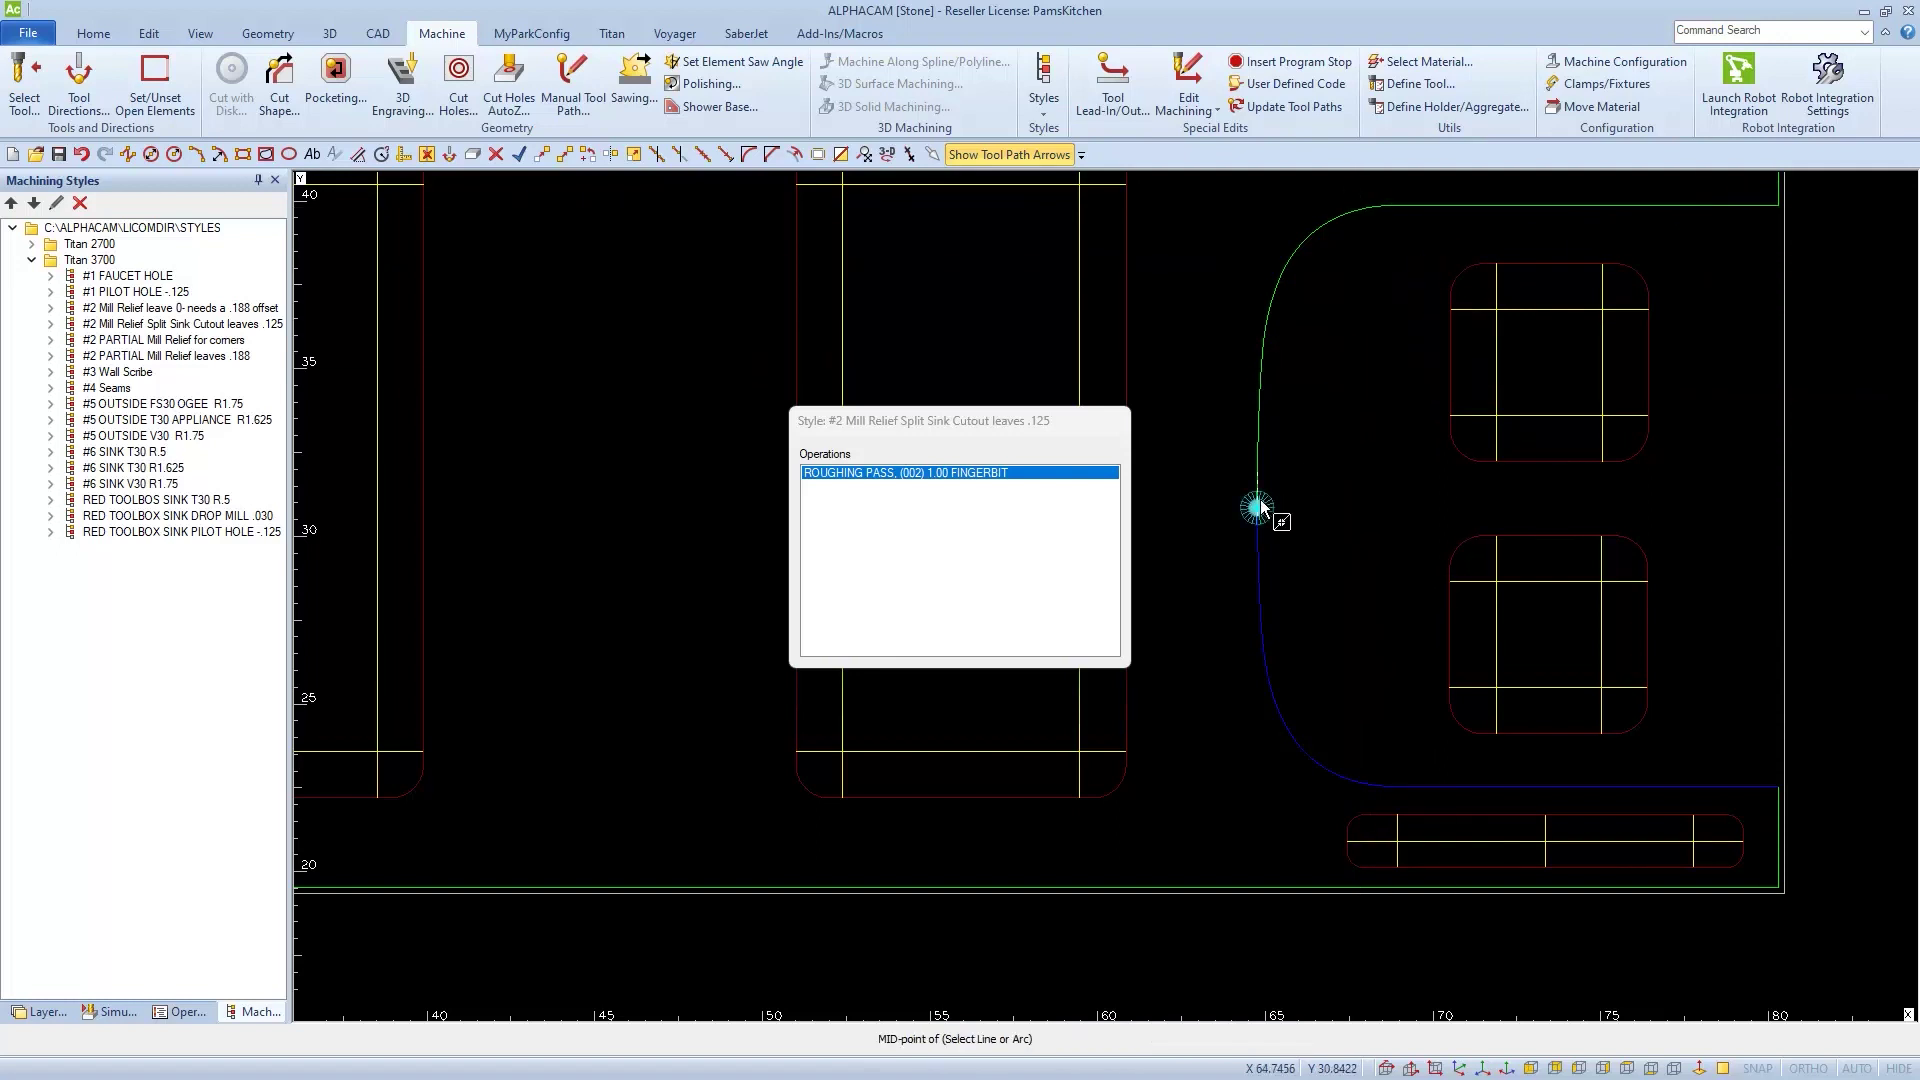
left_click(1259, 507)
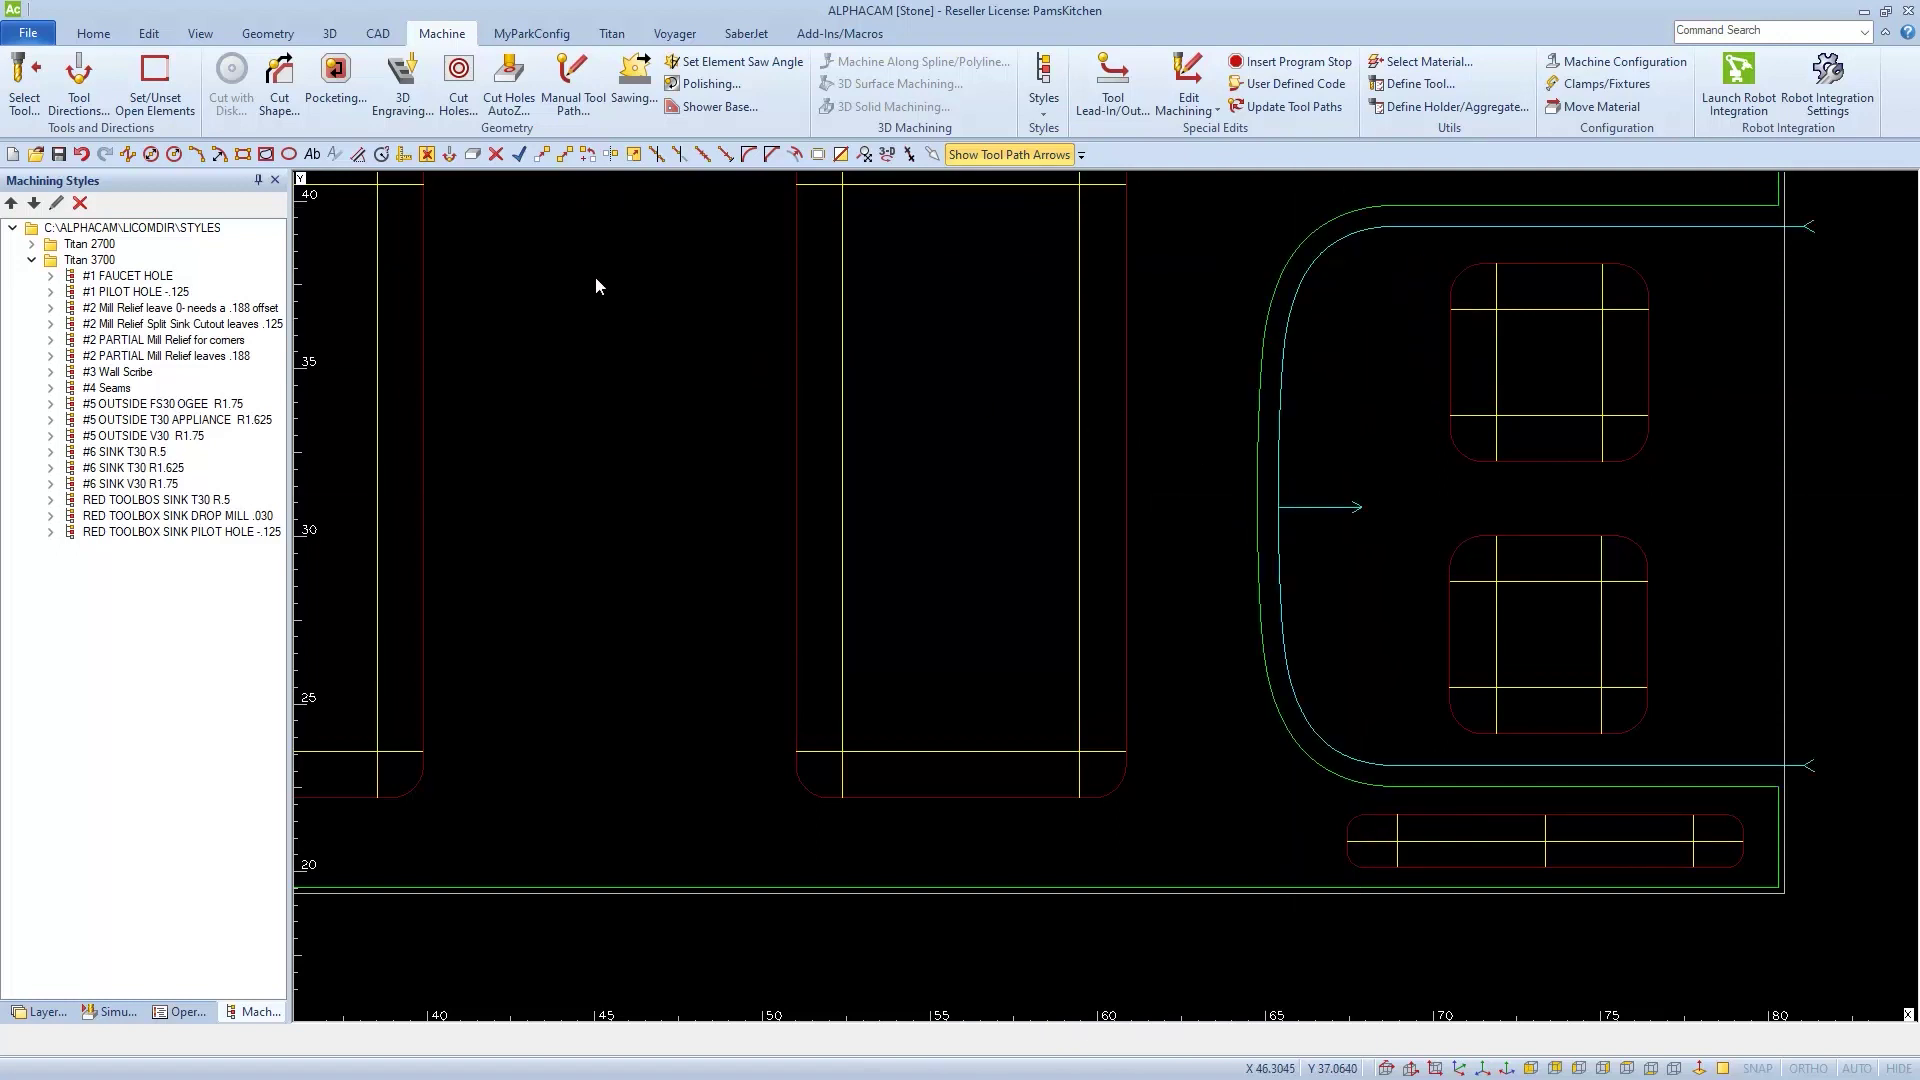
Step: Draw a 1.375-diameter circle centred on the sink toolpath's start point
left_click(150, 155)
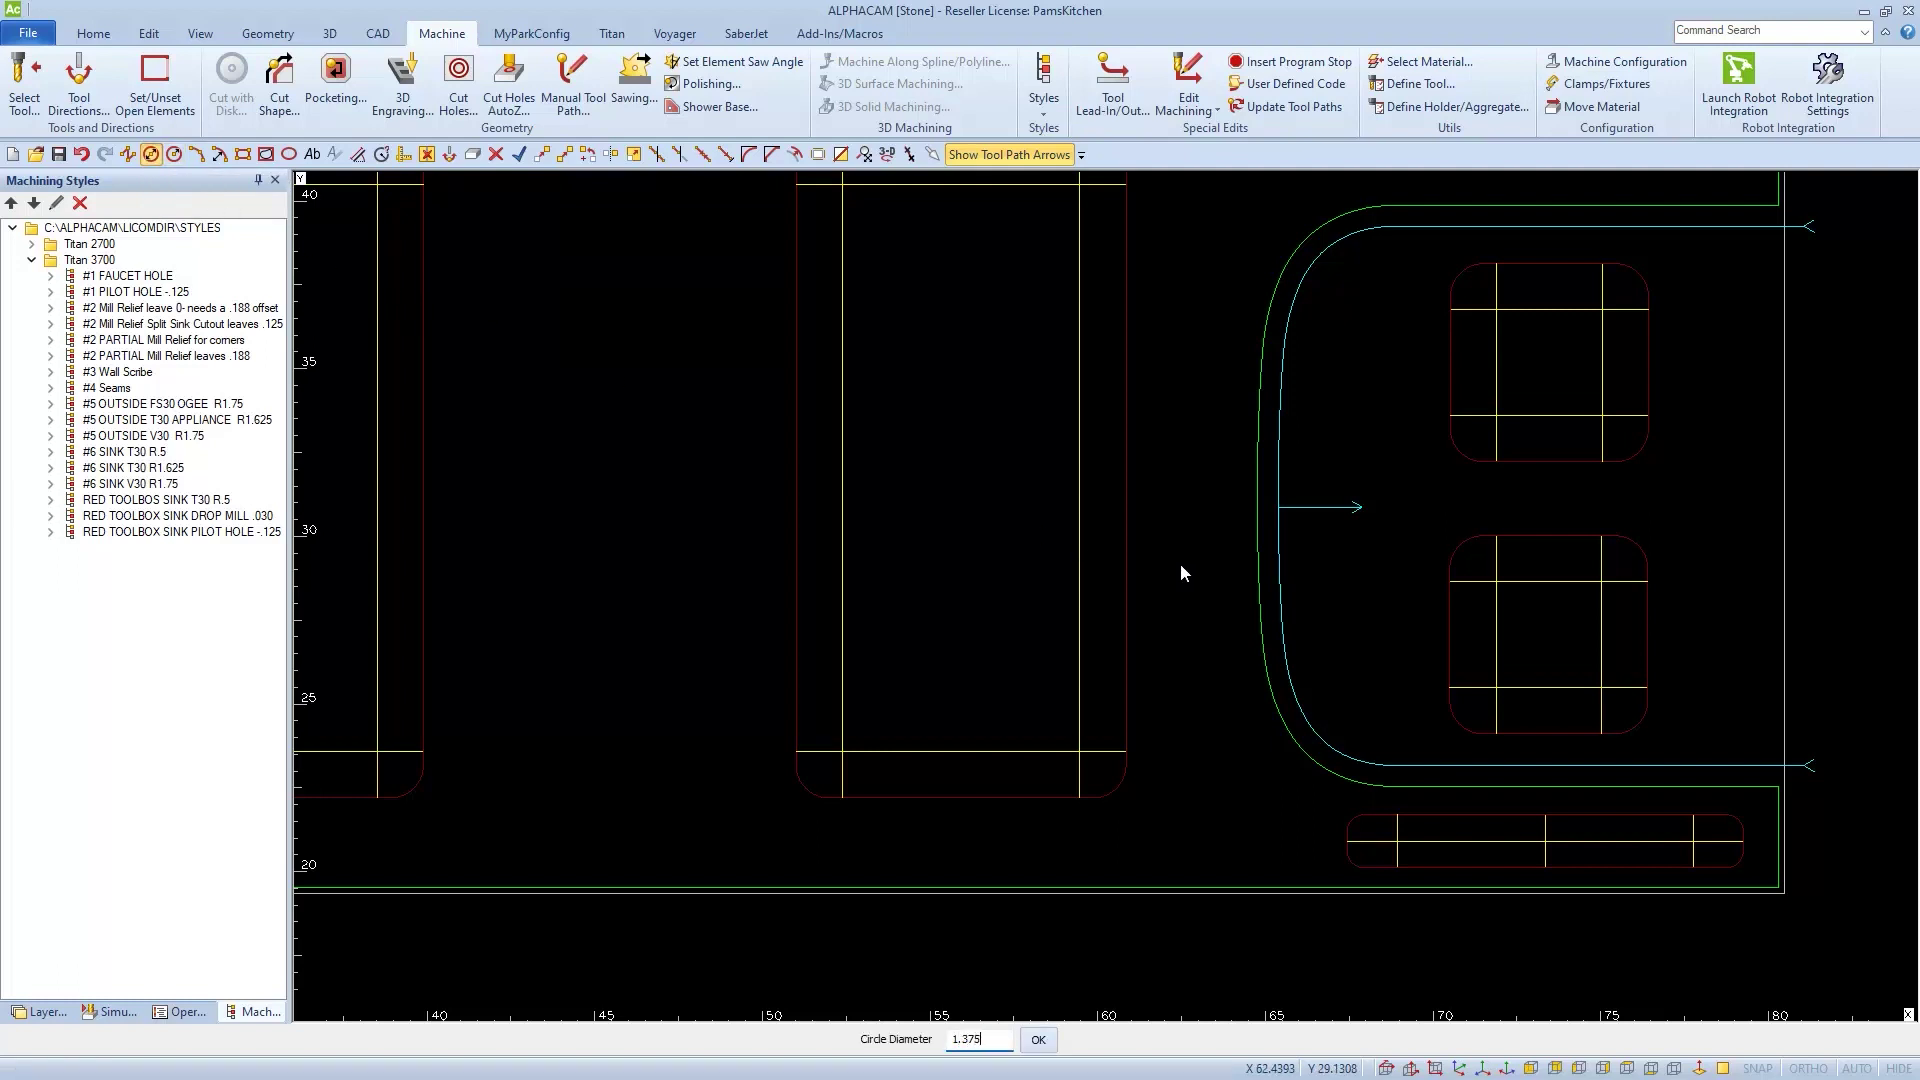
key("Return")
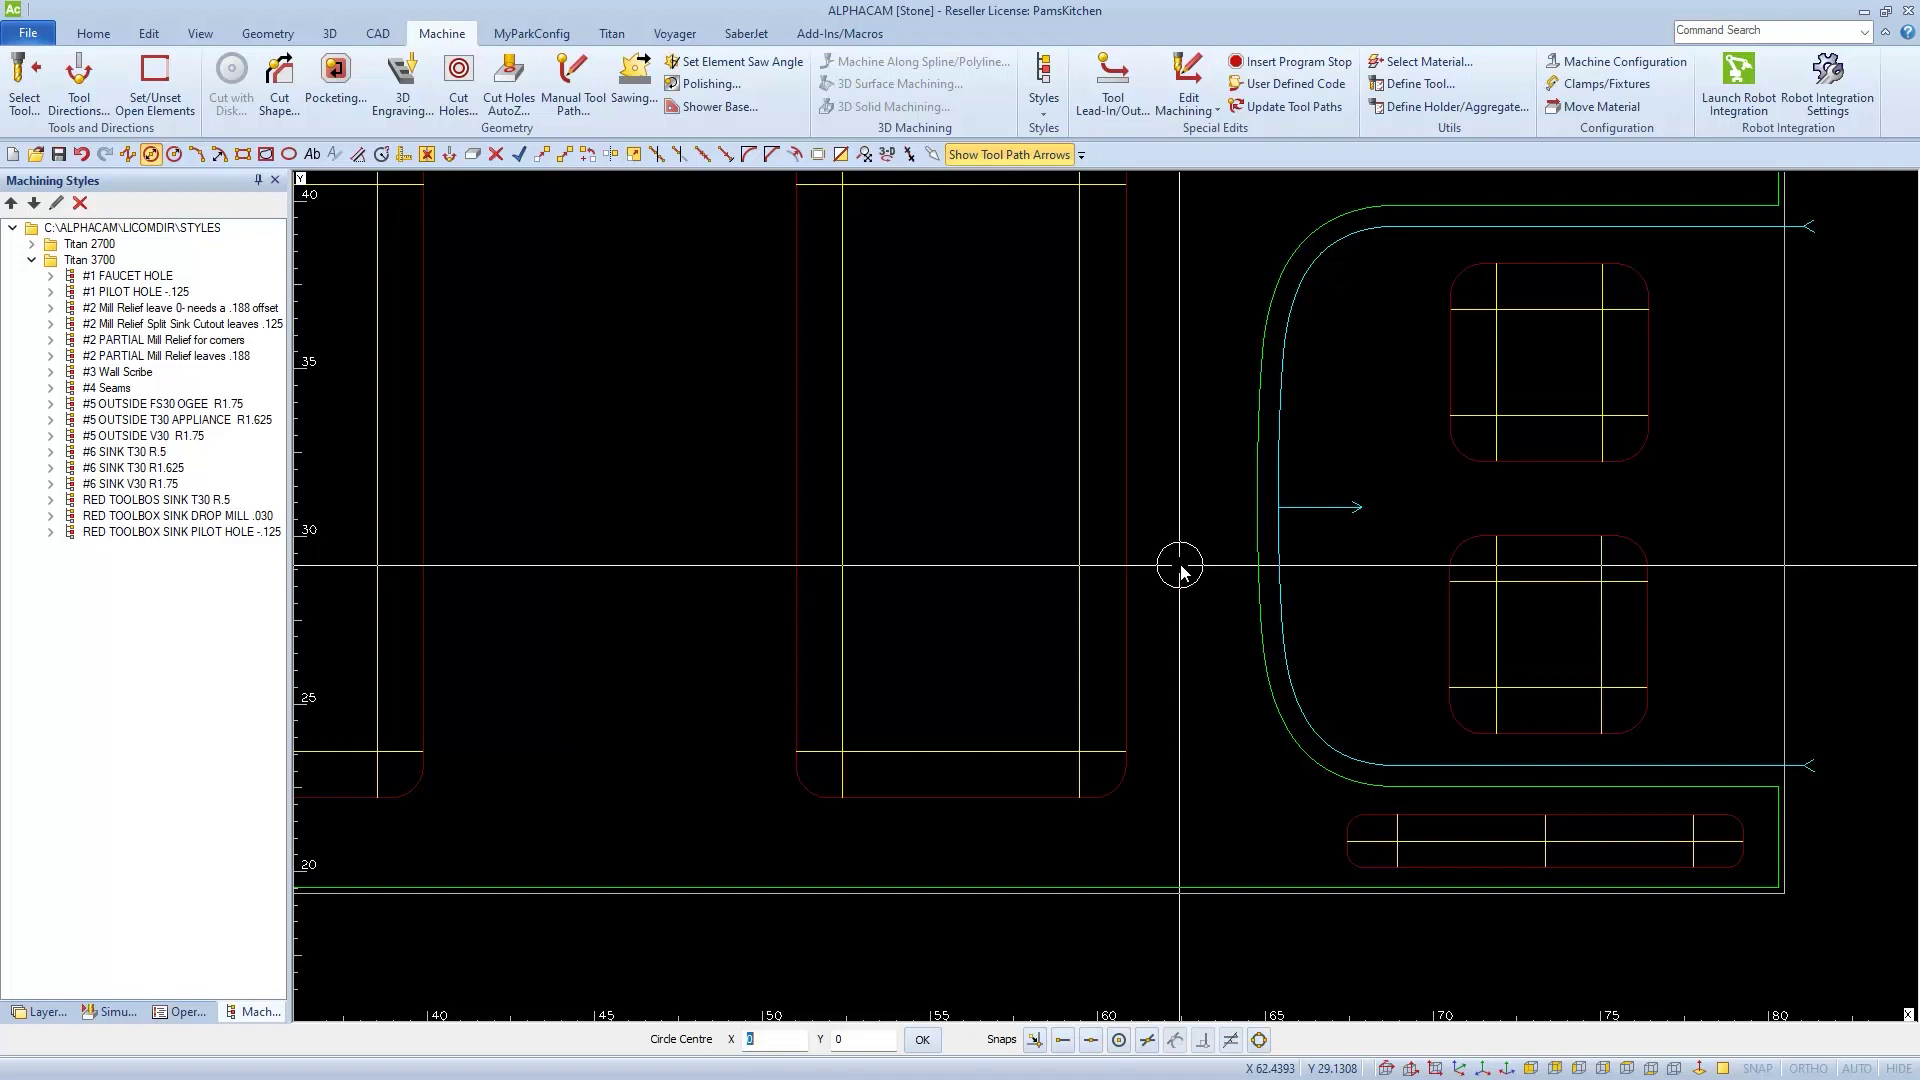
key("e")
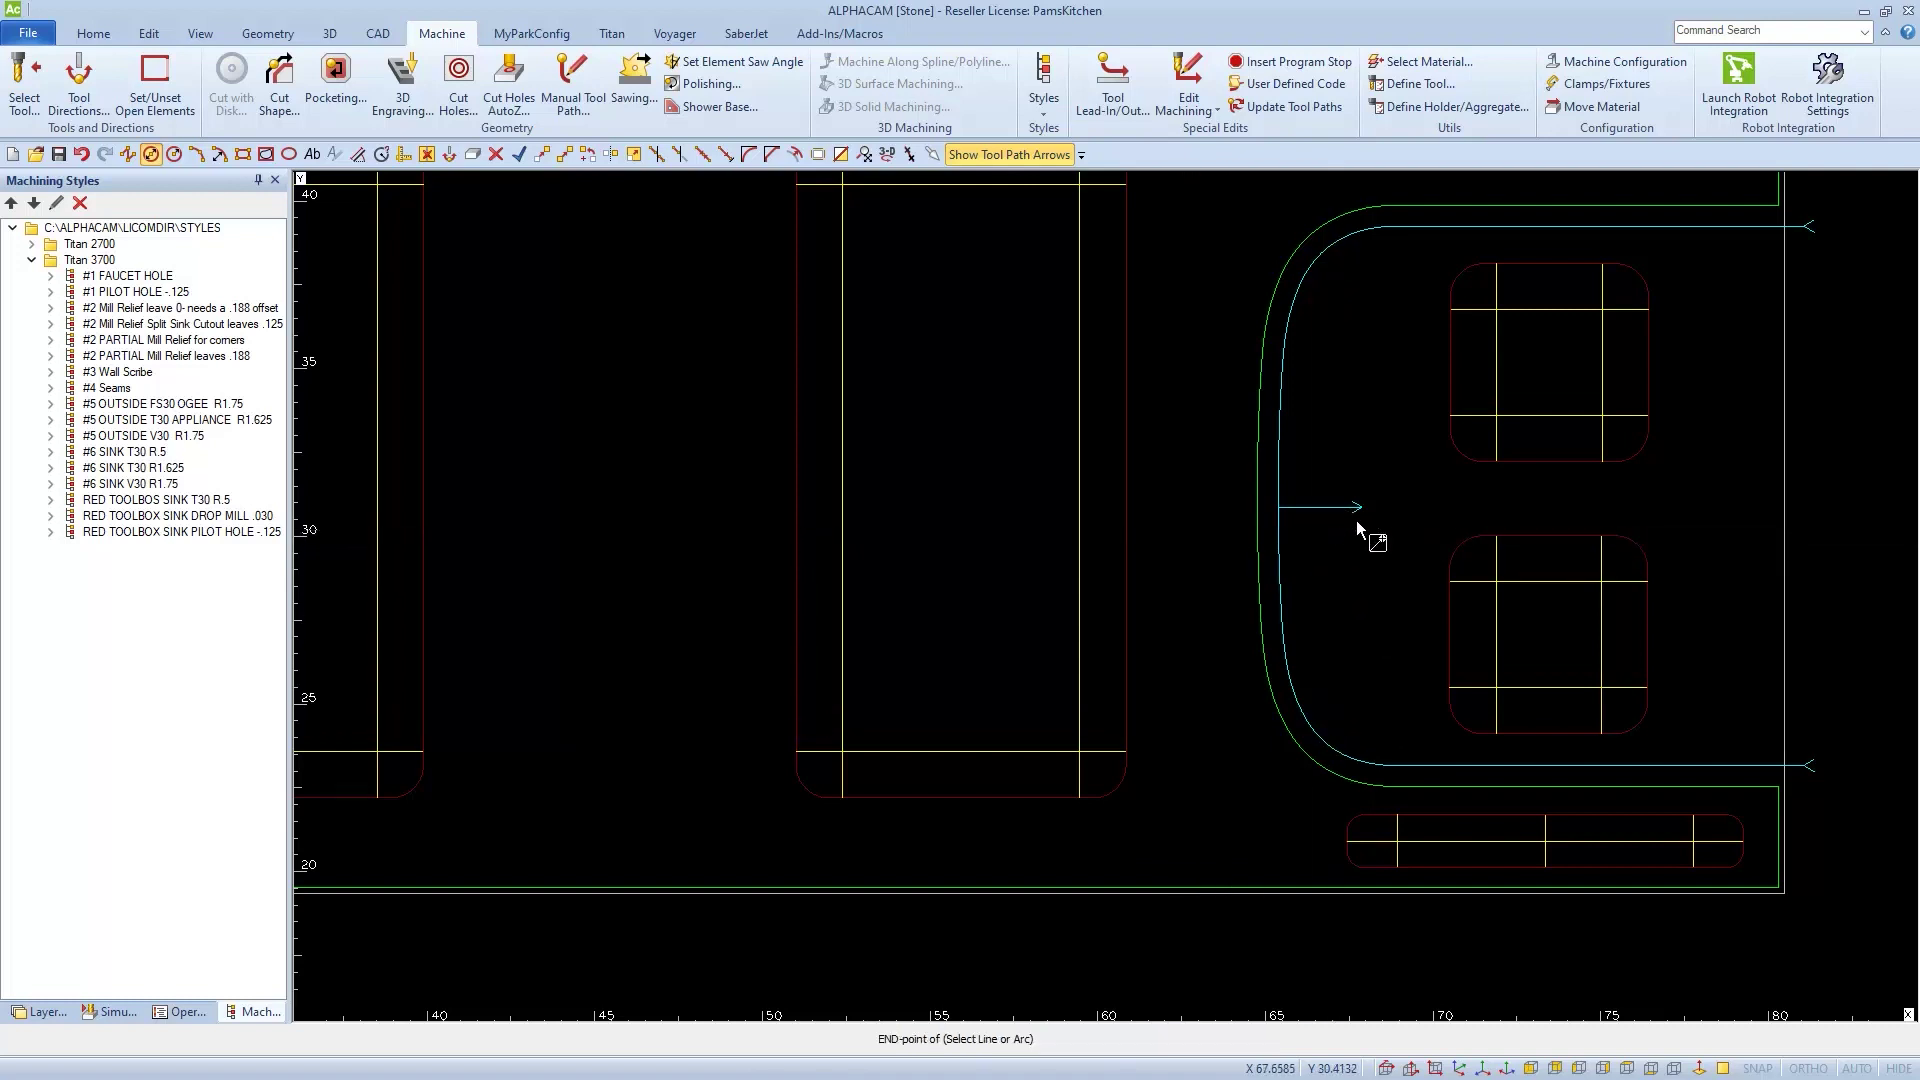
left_click(1359, 512)
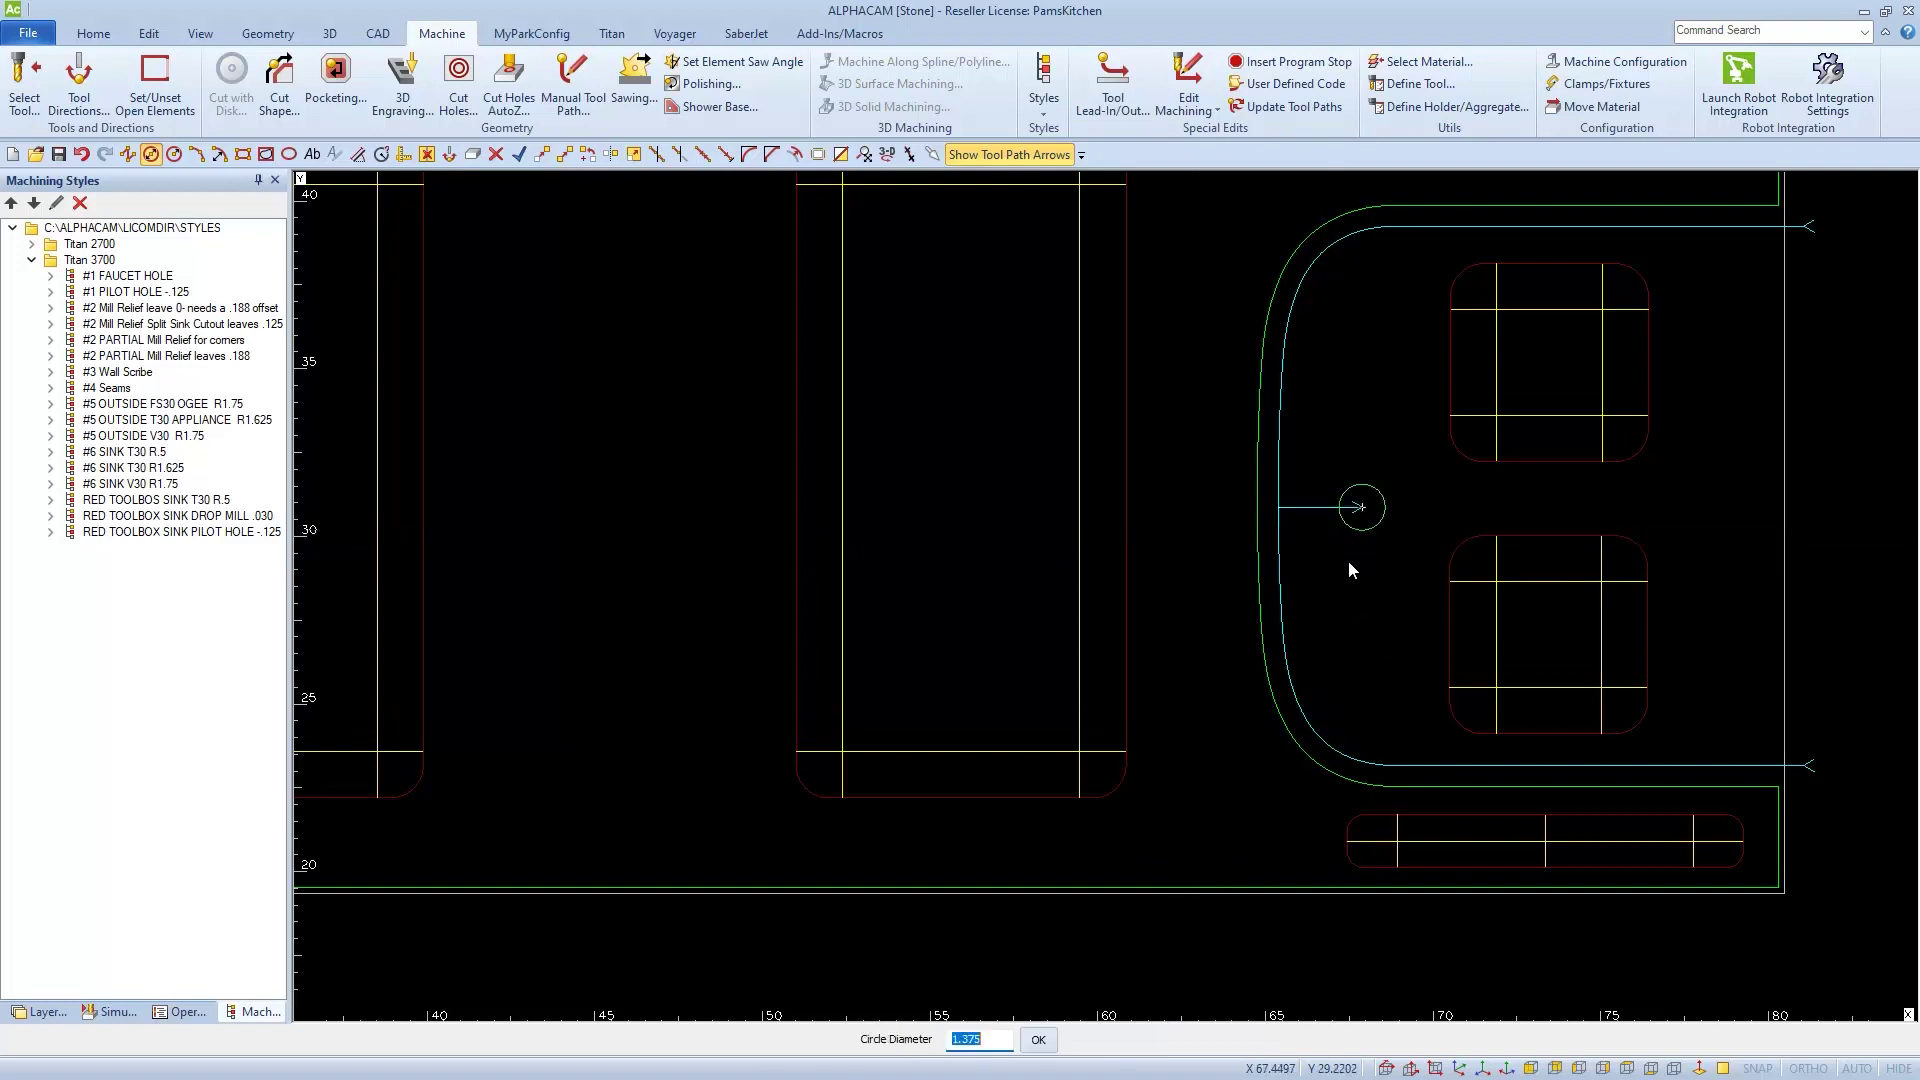
key("Return")
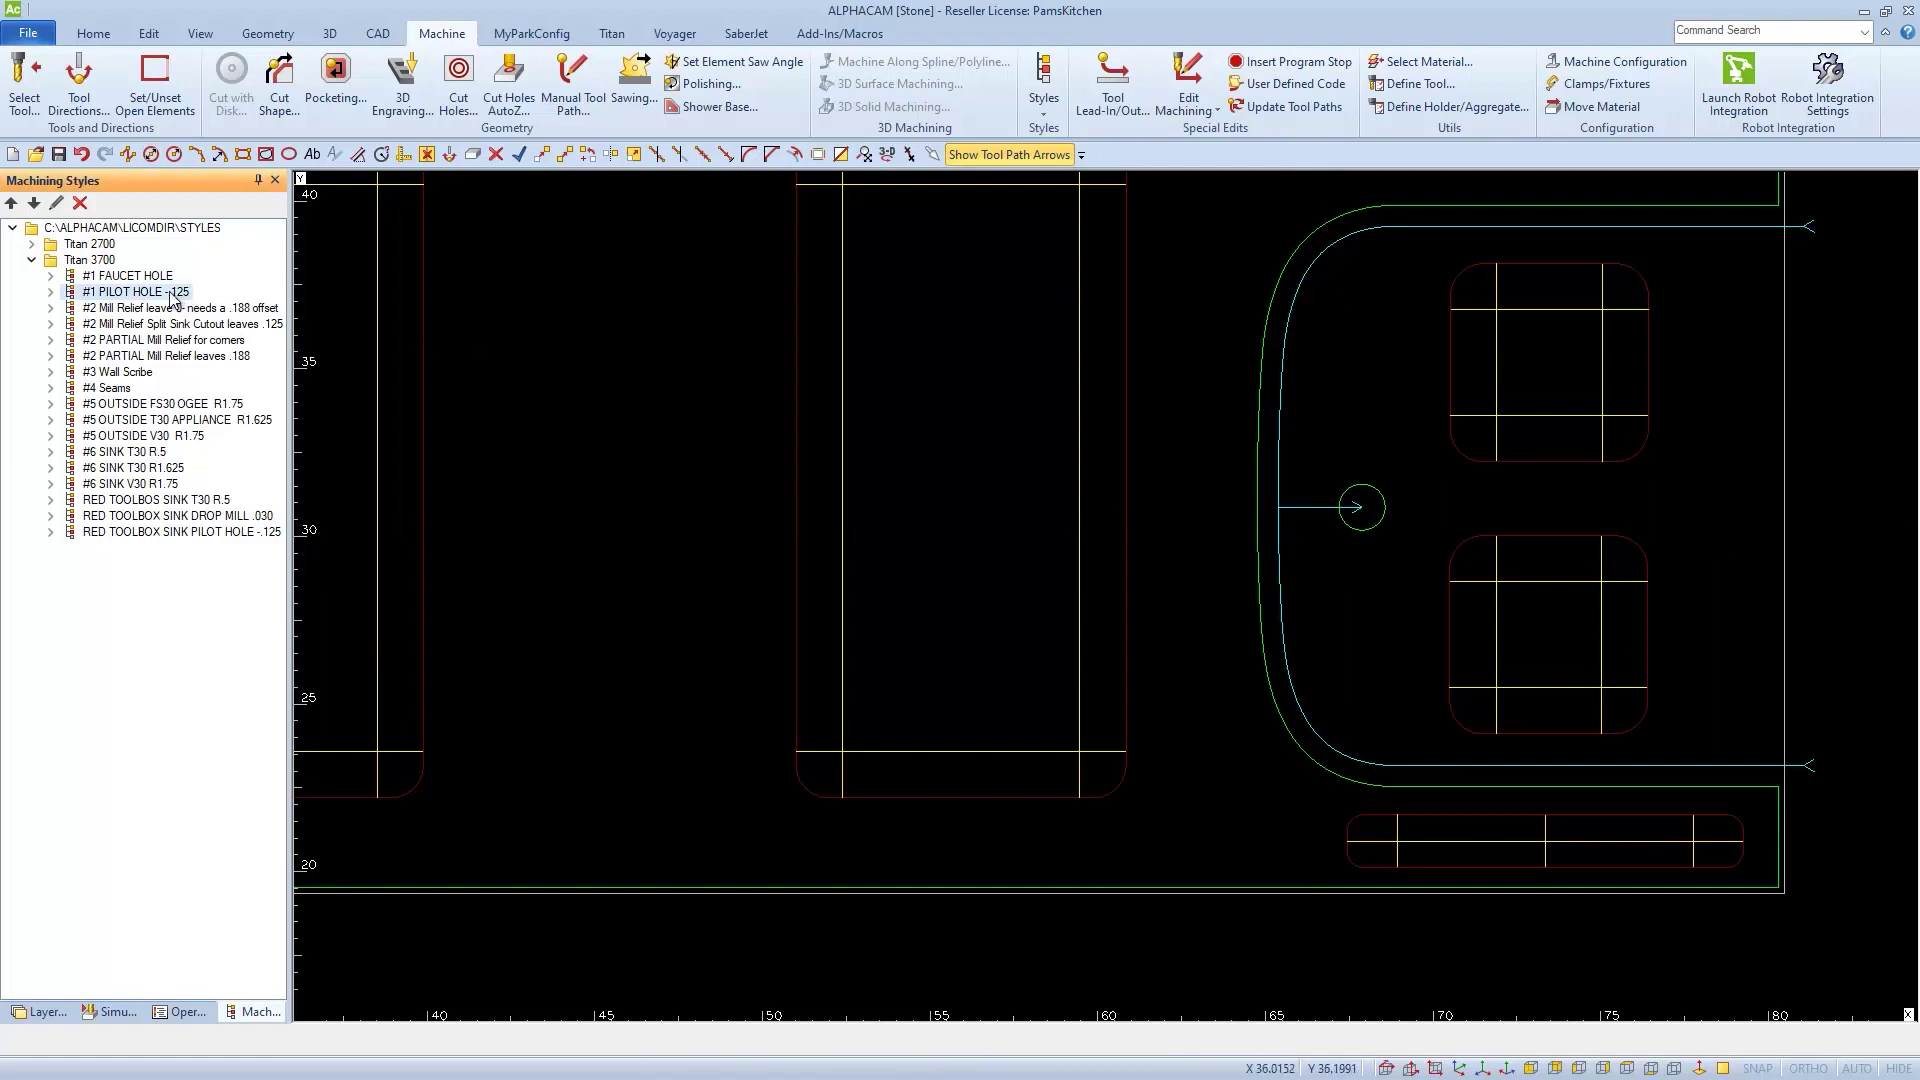
Step: Apply the #1 PILOT HOLE -.125 style to the new circle
right_click(172, 293)
left_click(290, 305)
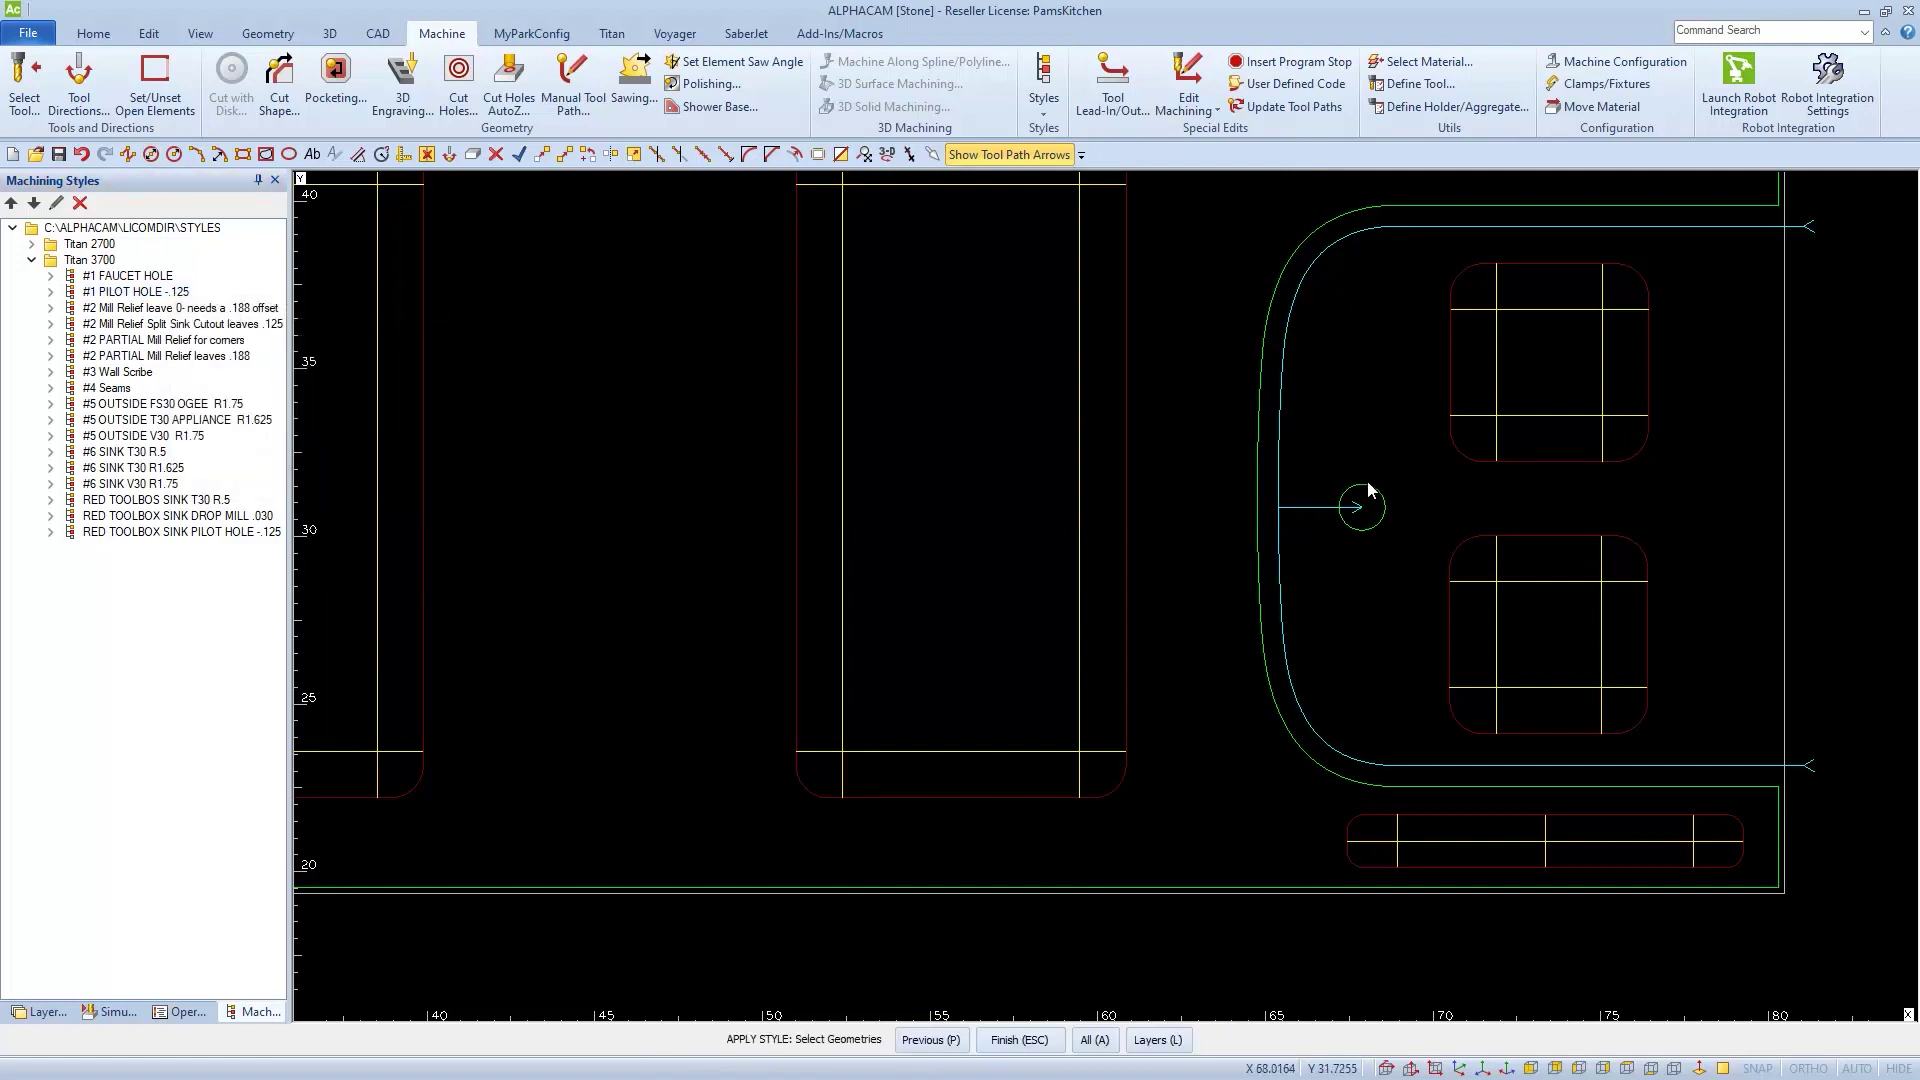
key("Escape")
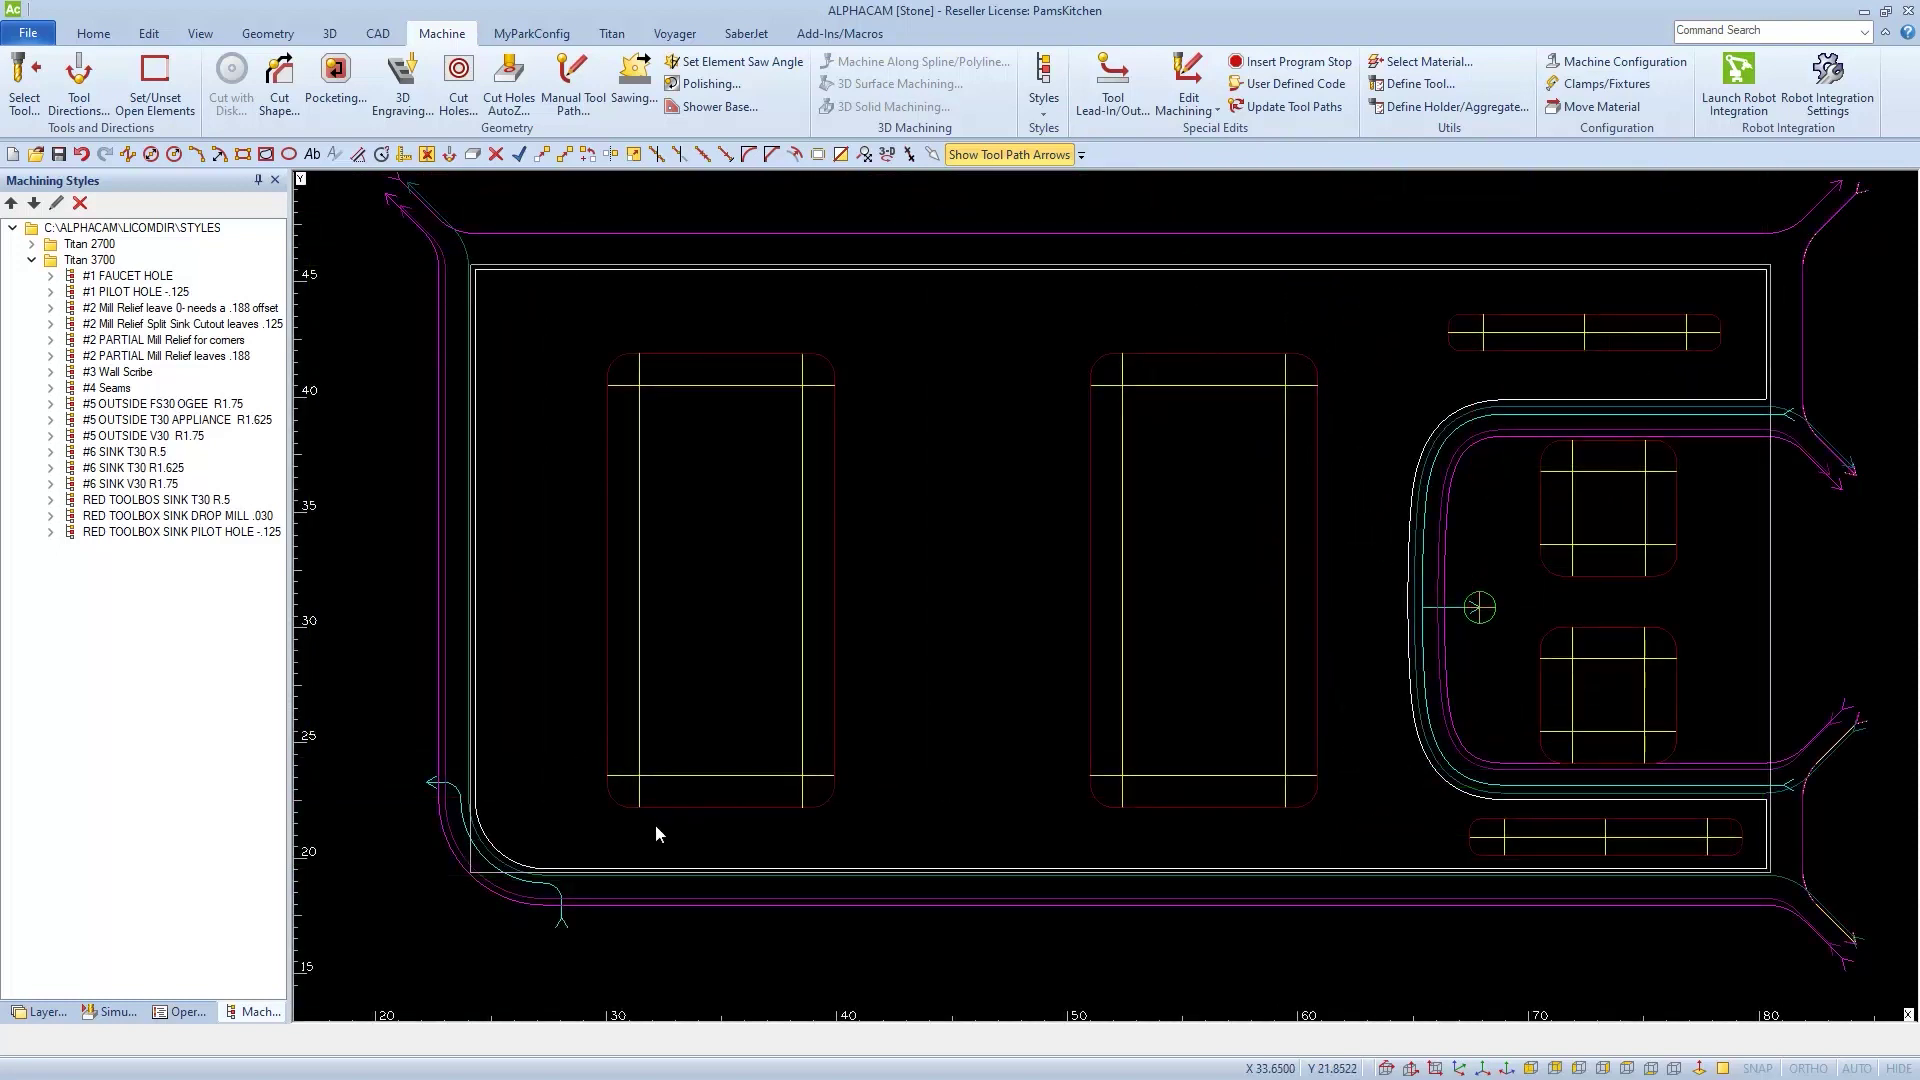
Step: Move the drill holes operation up so it becomes Op 1
left_click(201, 1013)
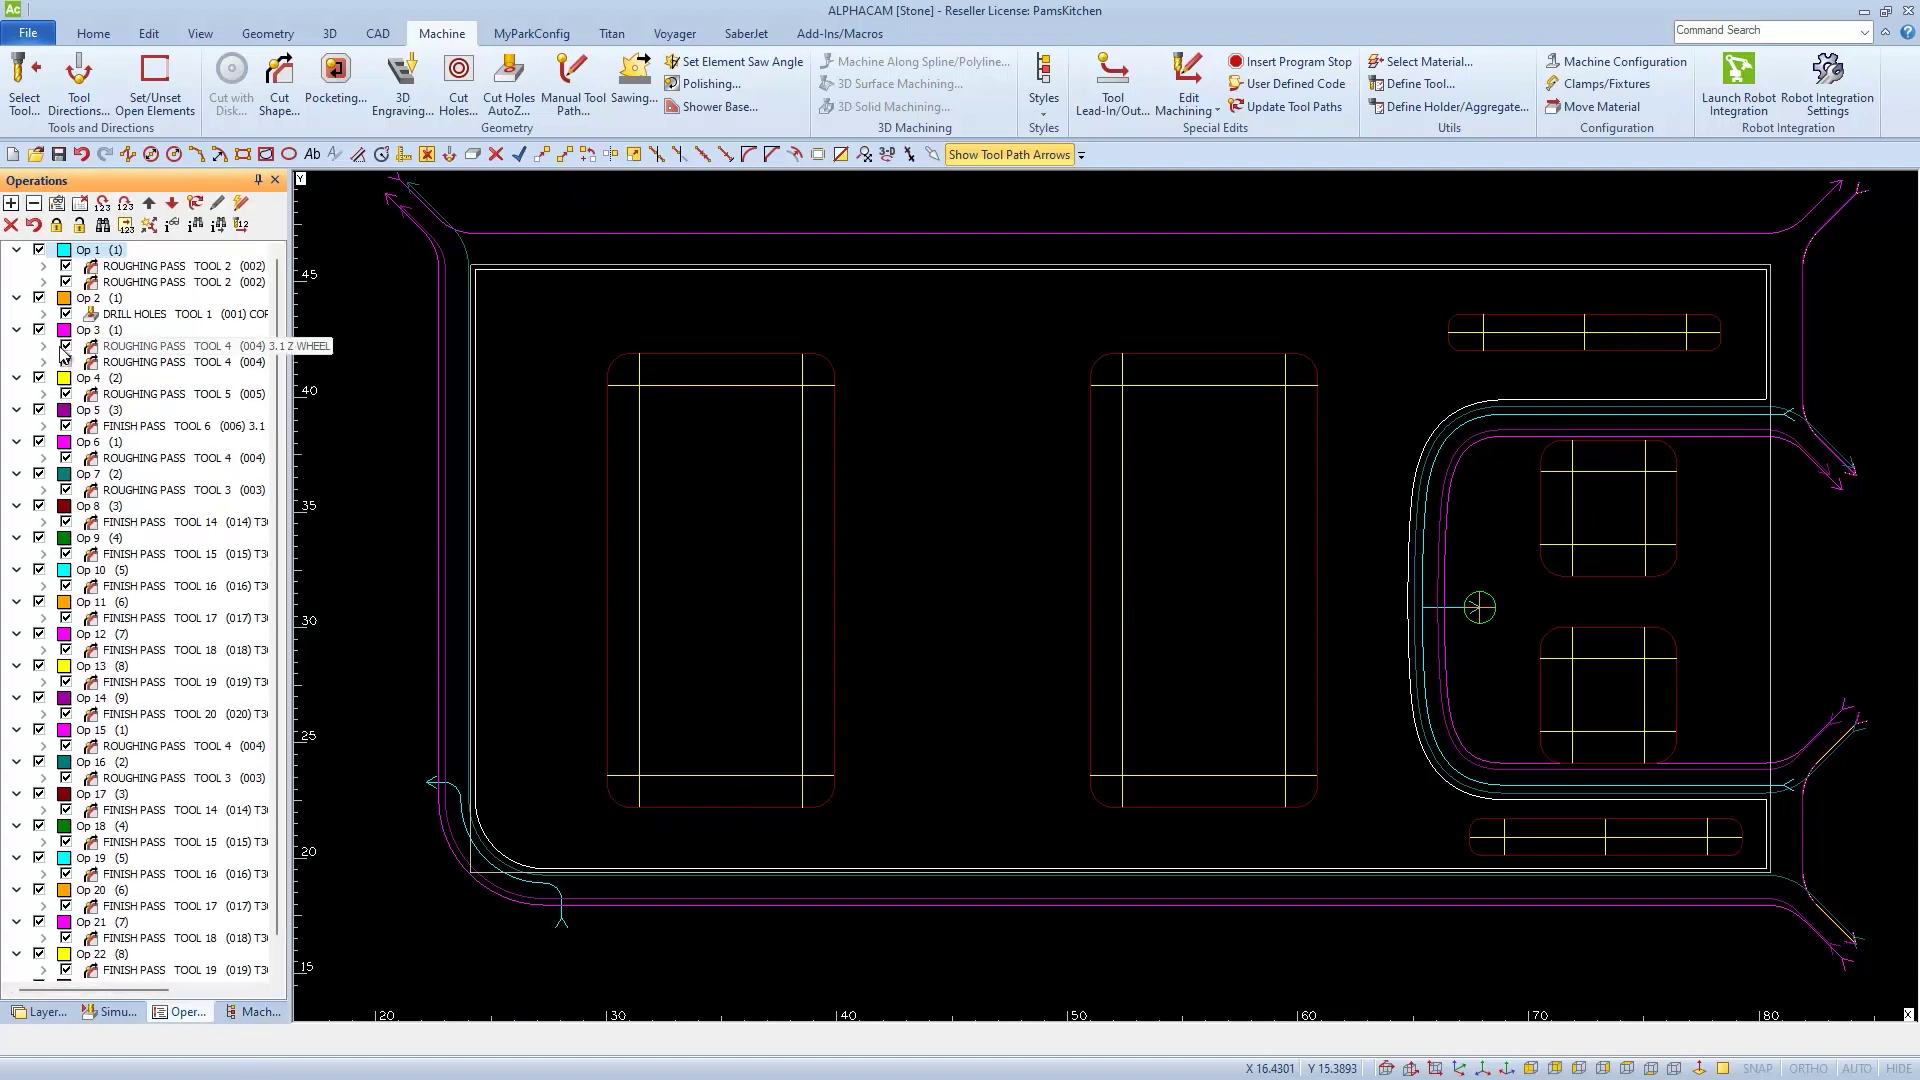
left_click(88, 298)
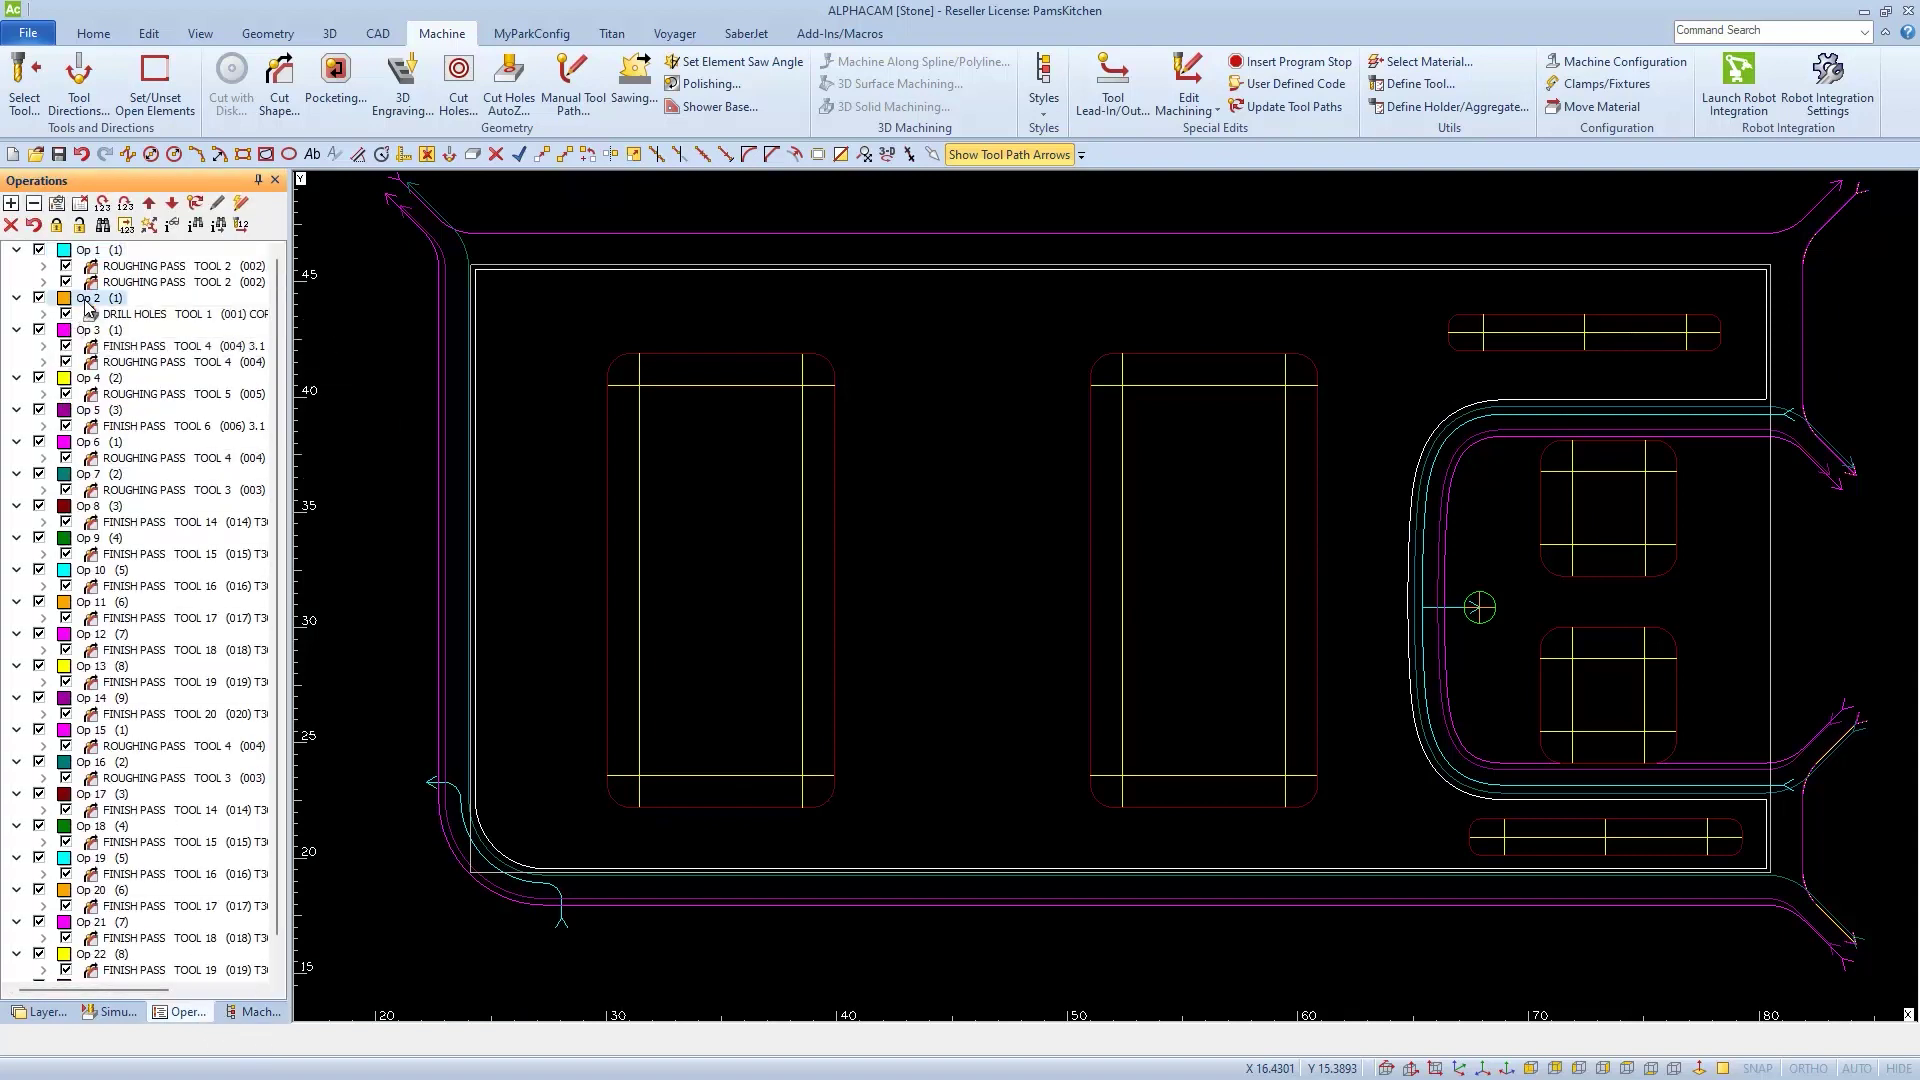
left_click(149, 204)
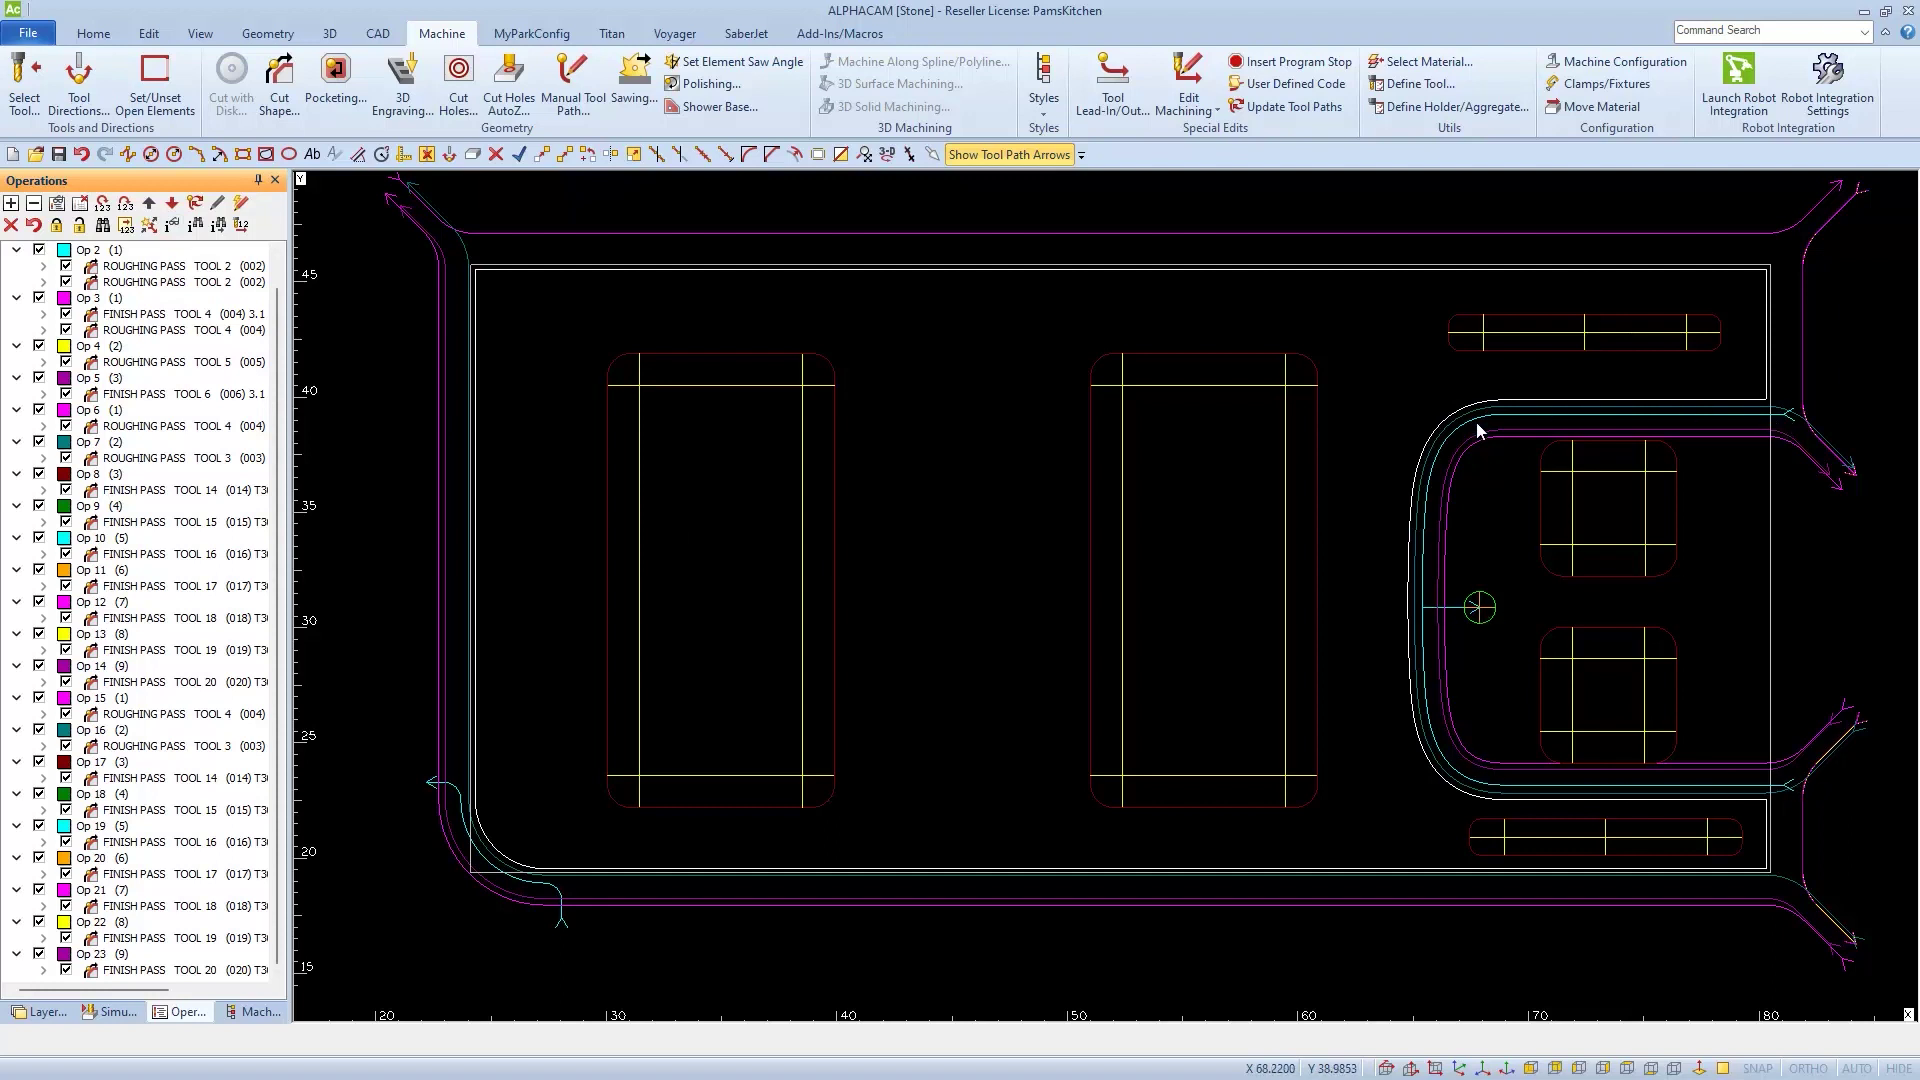
Step: Add a Titan park/pause after the cyan finger-bit sink toolpath and check the DIRECT INPUT entry
left_click(617, 36)
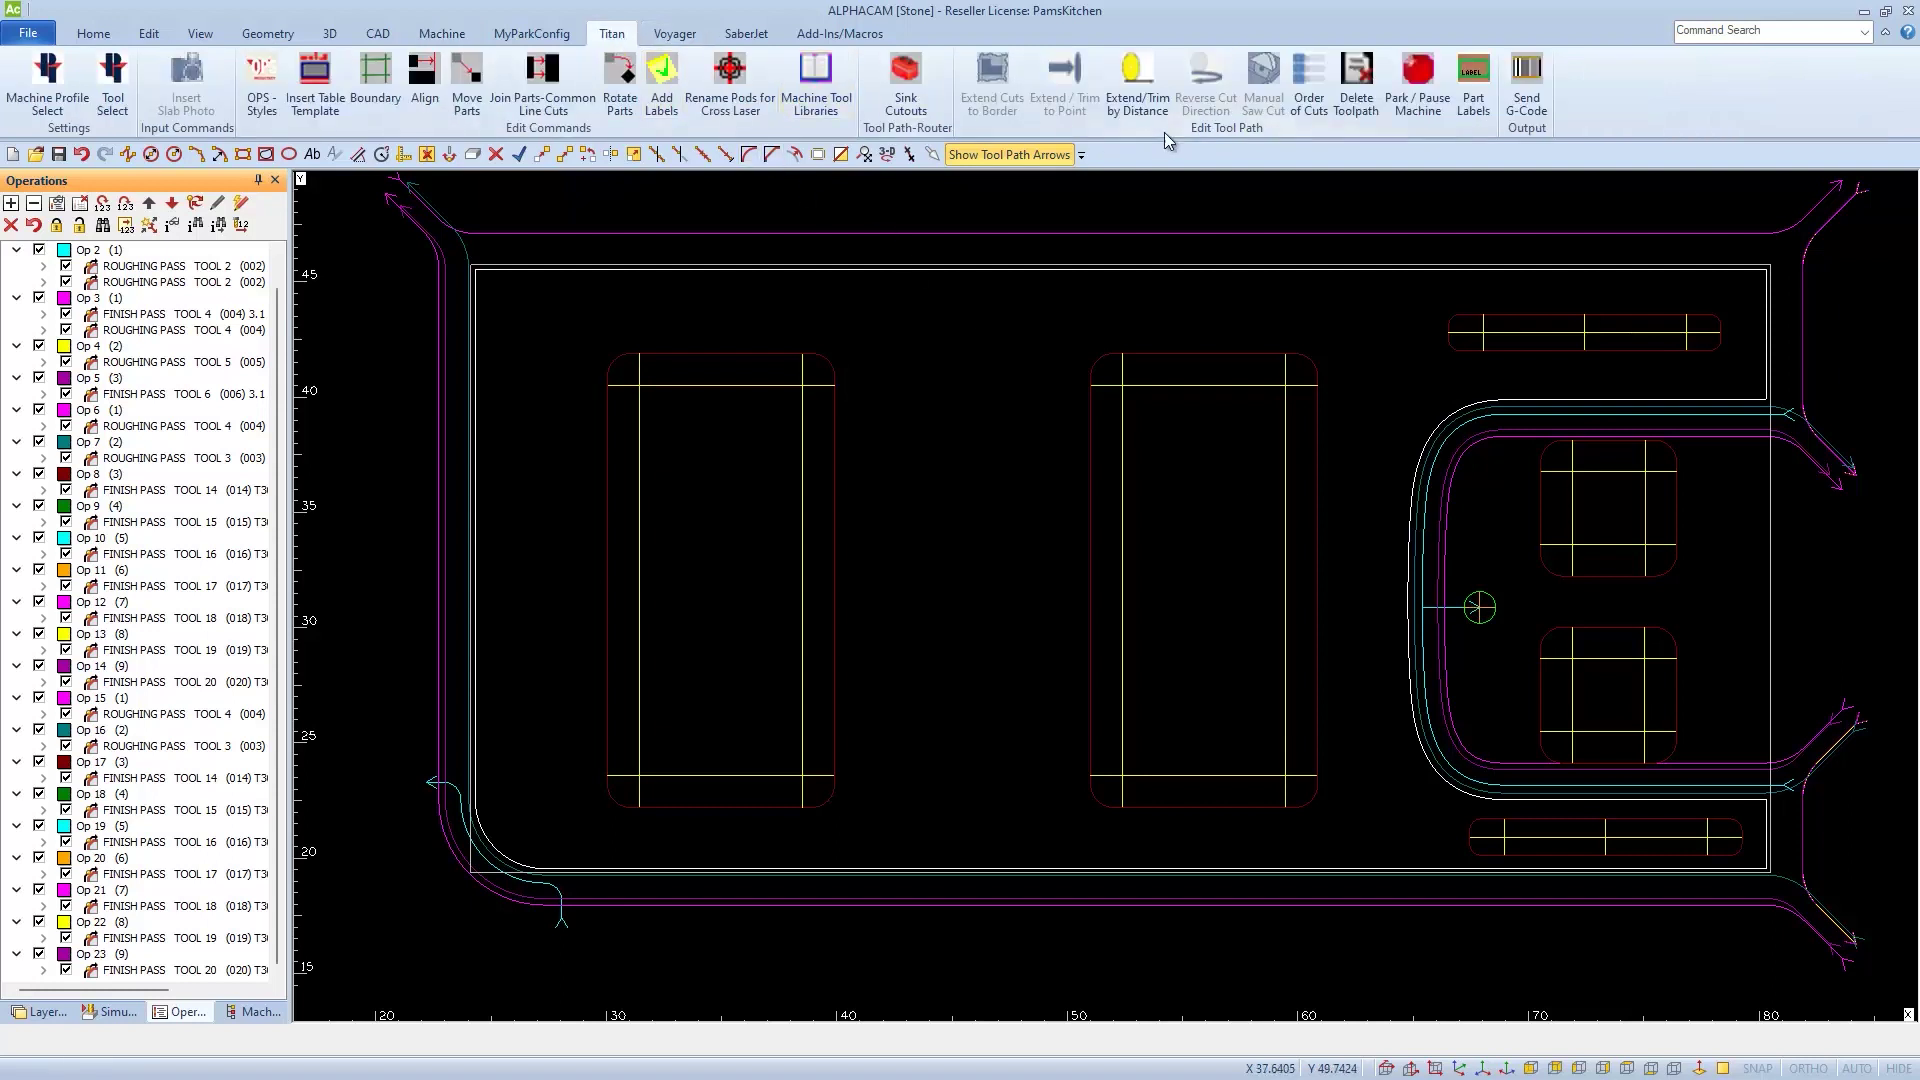
left_click(1420, 80)
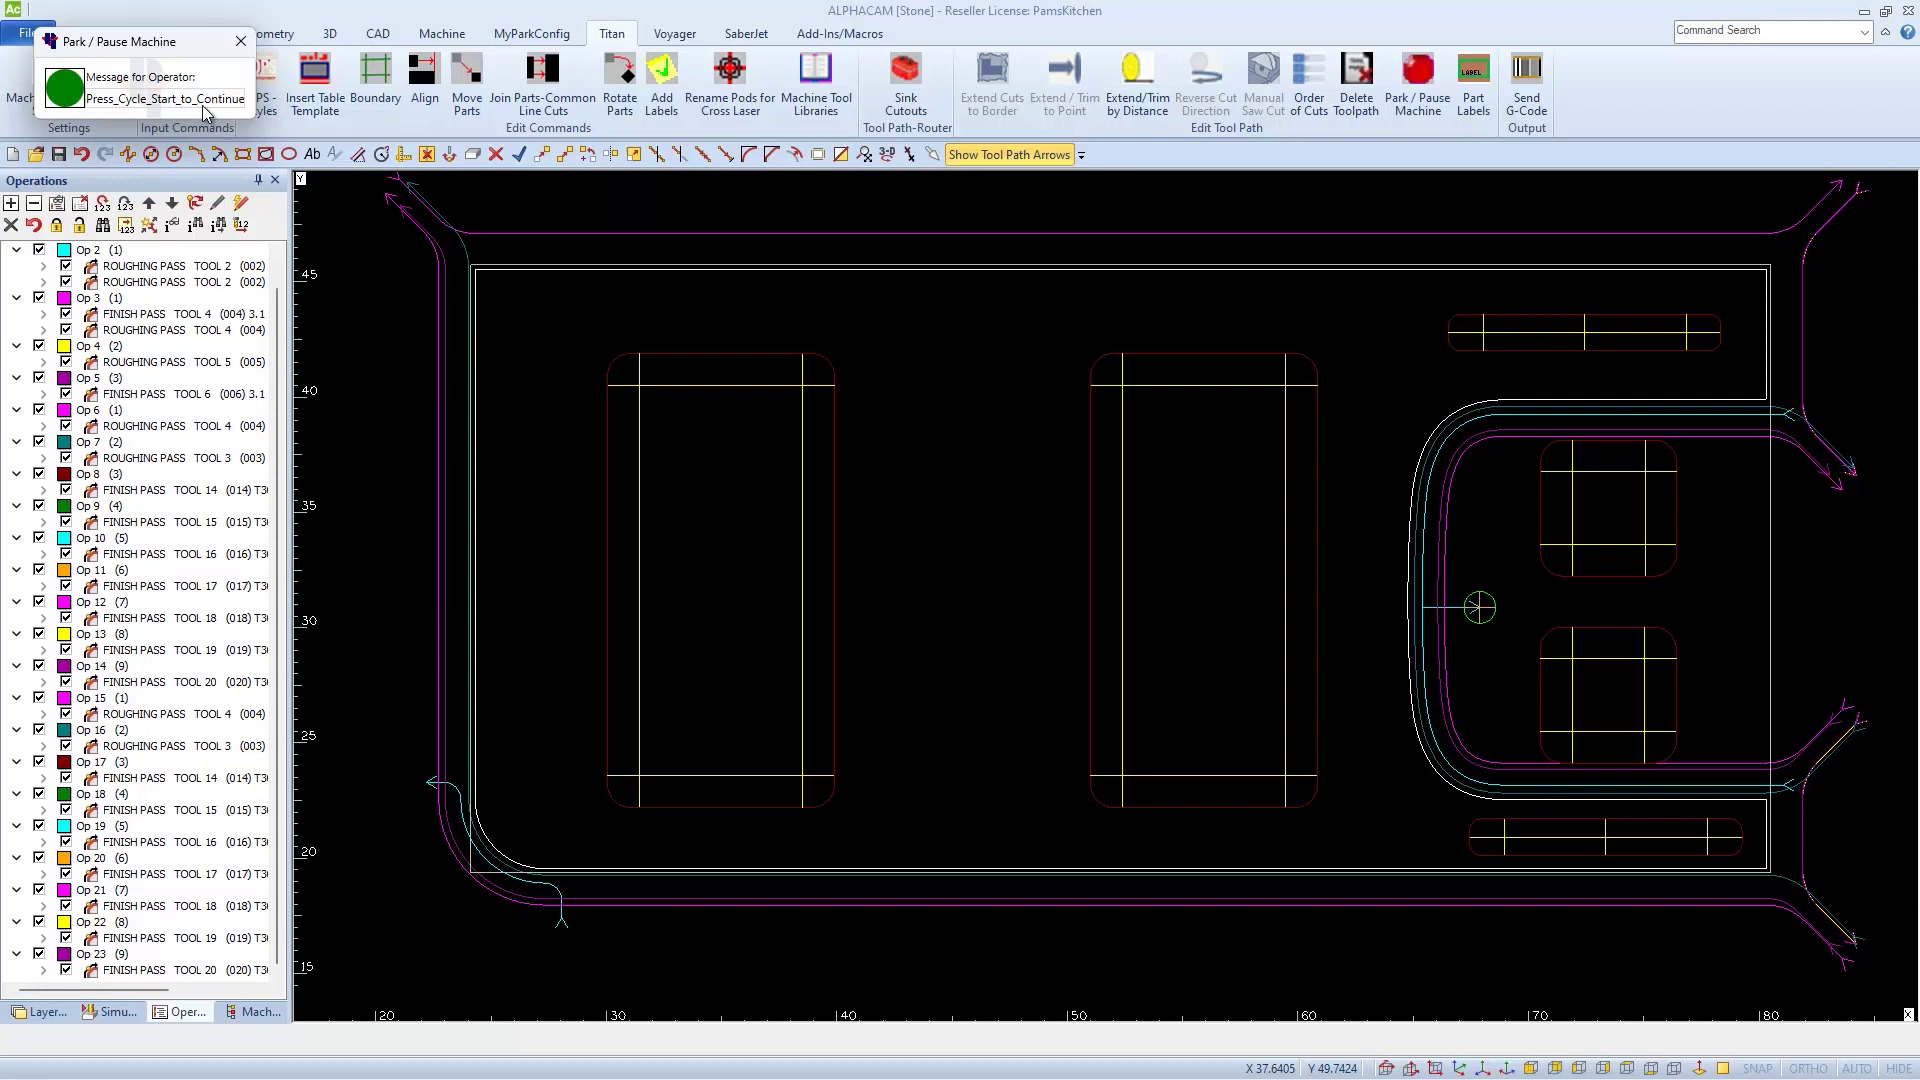
left_click(64, 91)
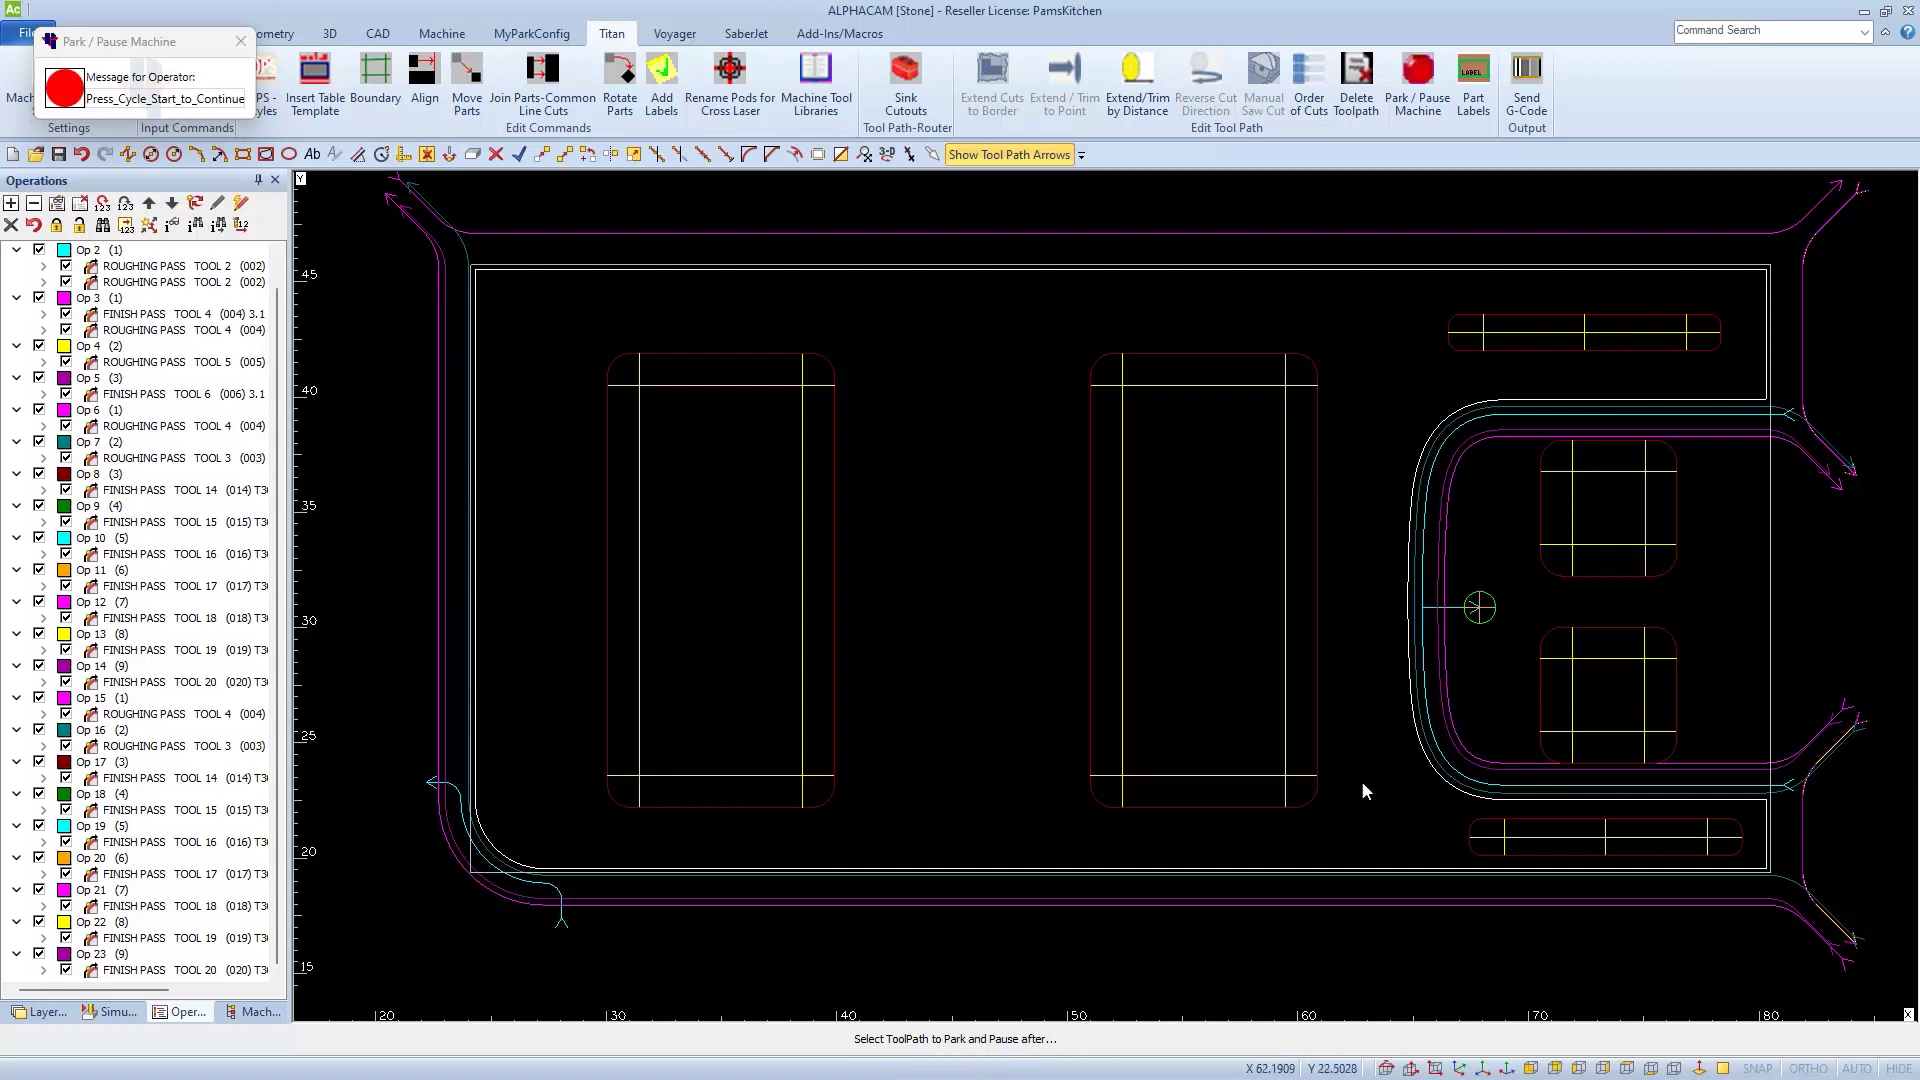
left_click(1425, 586)
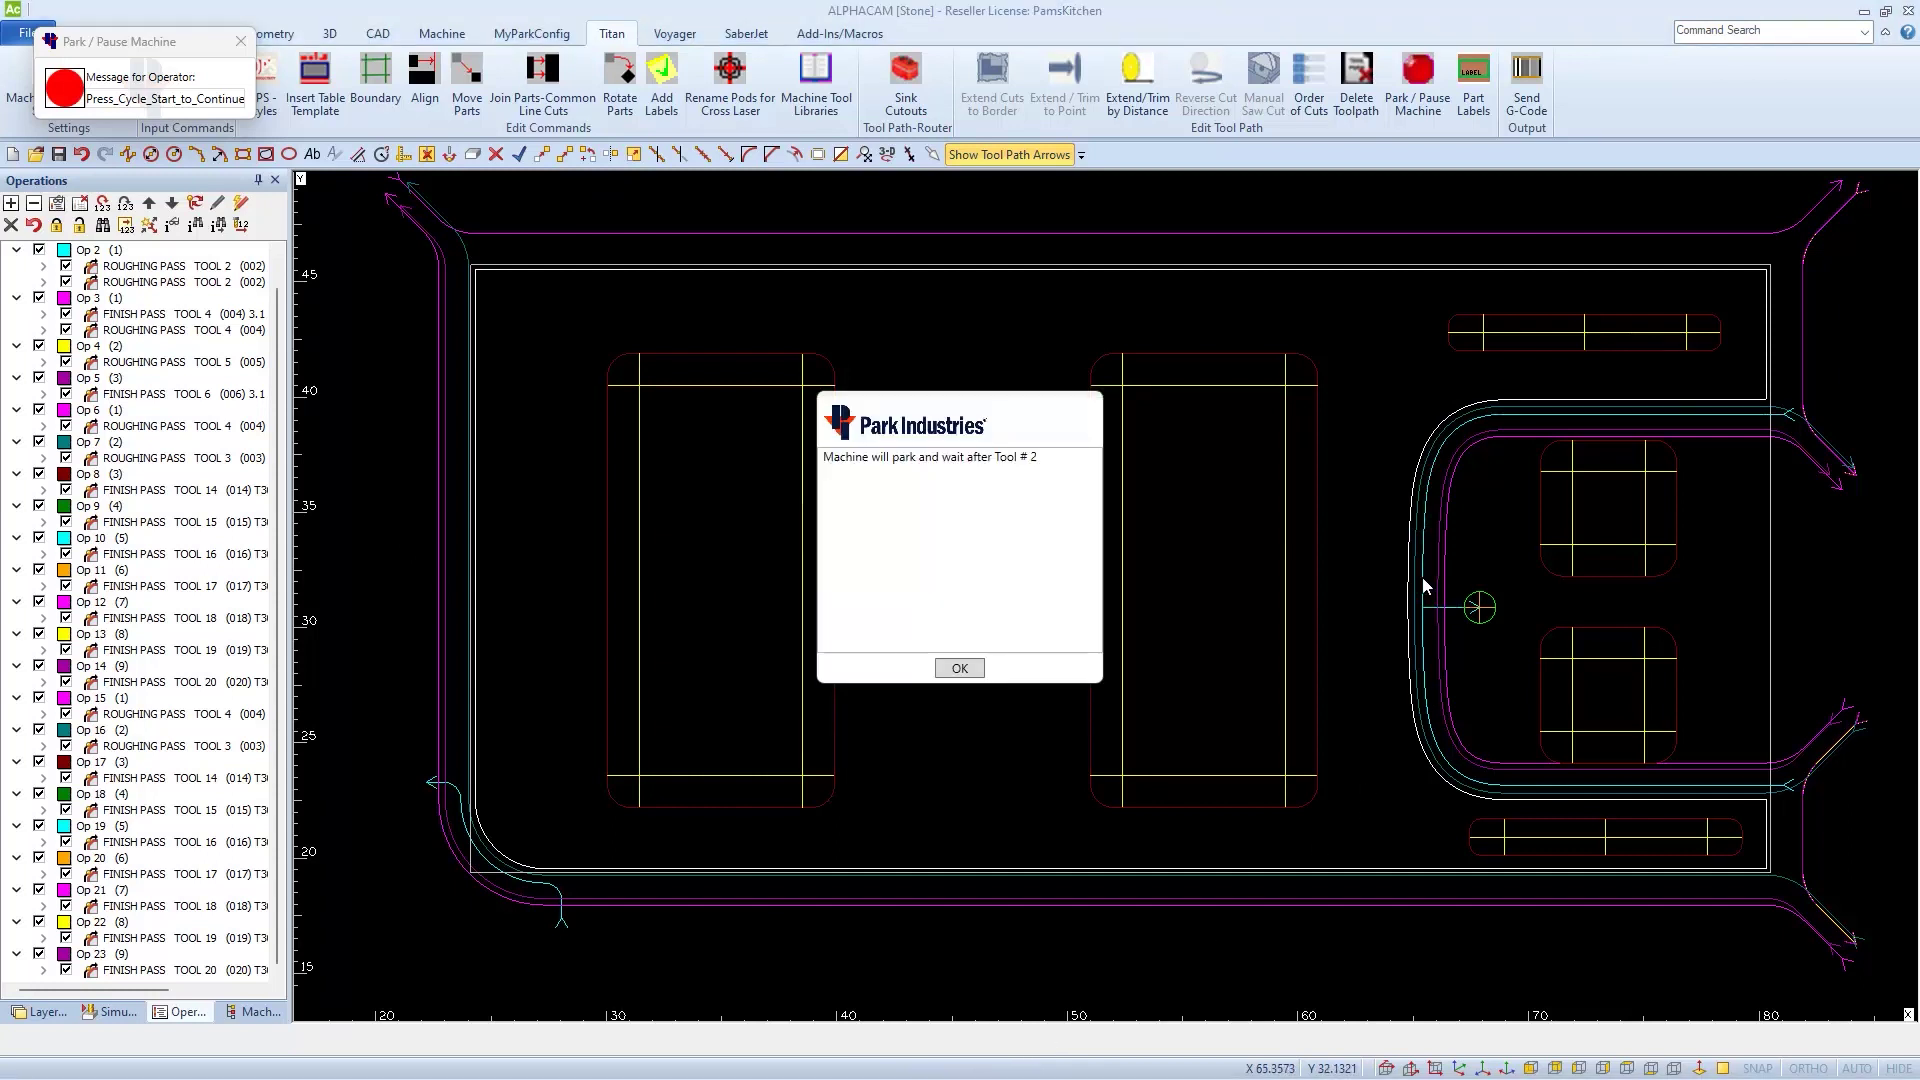
left_click(960, 667)
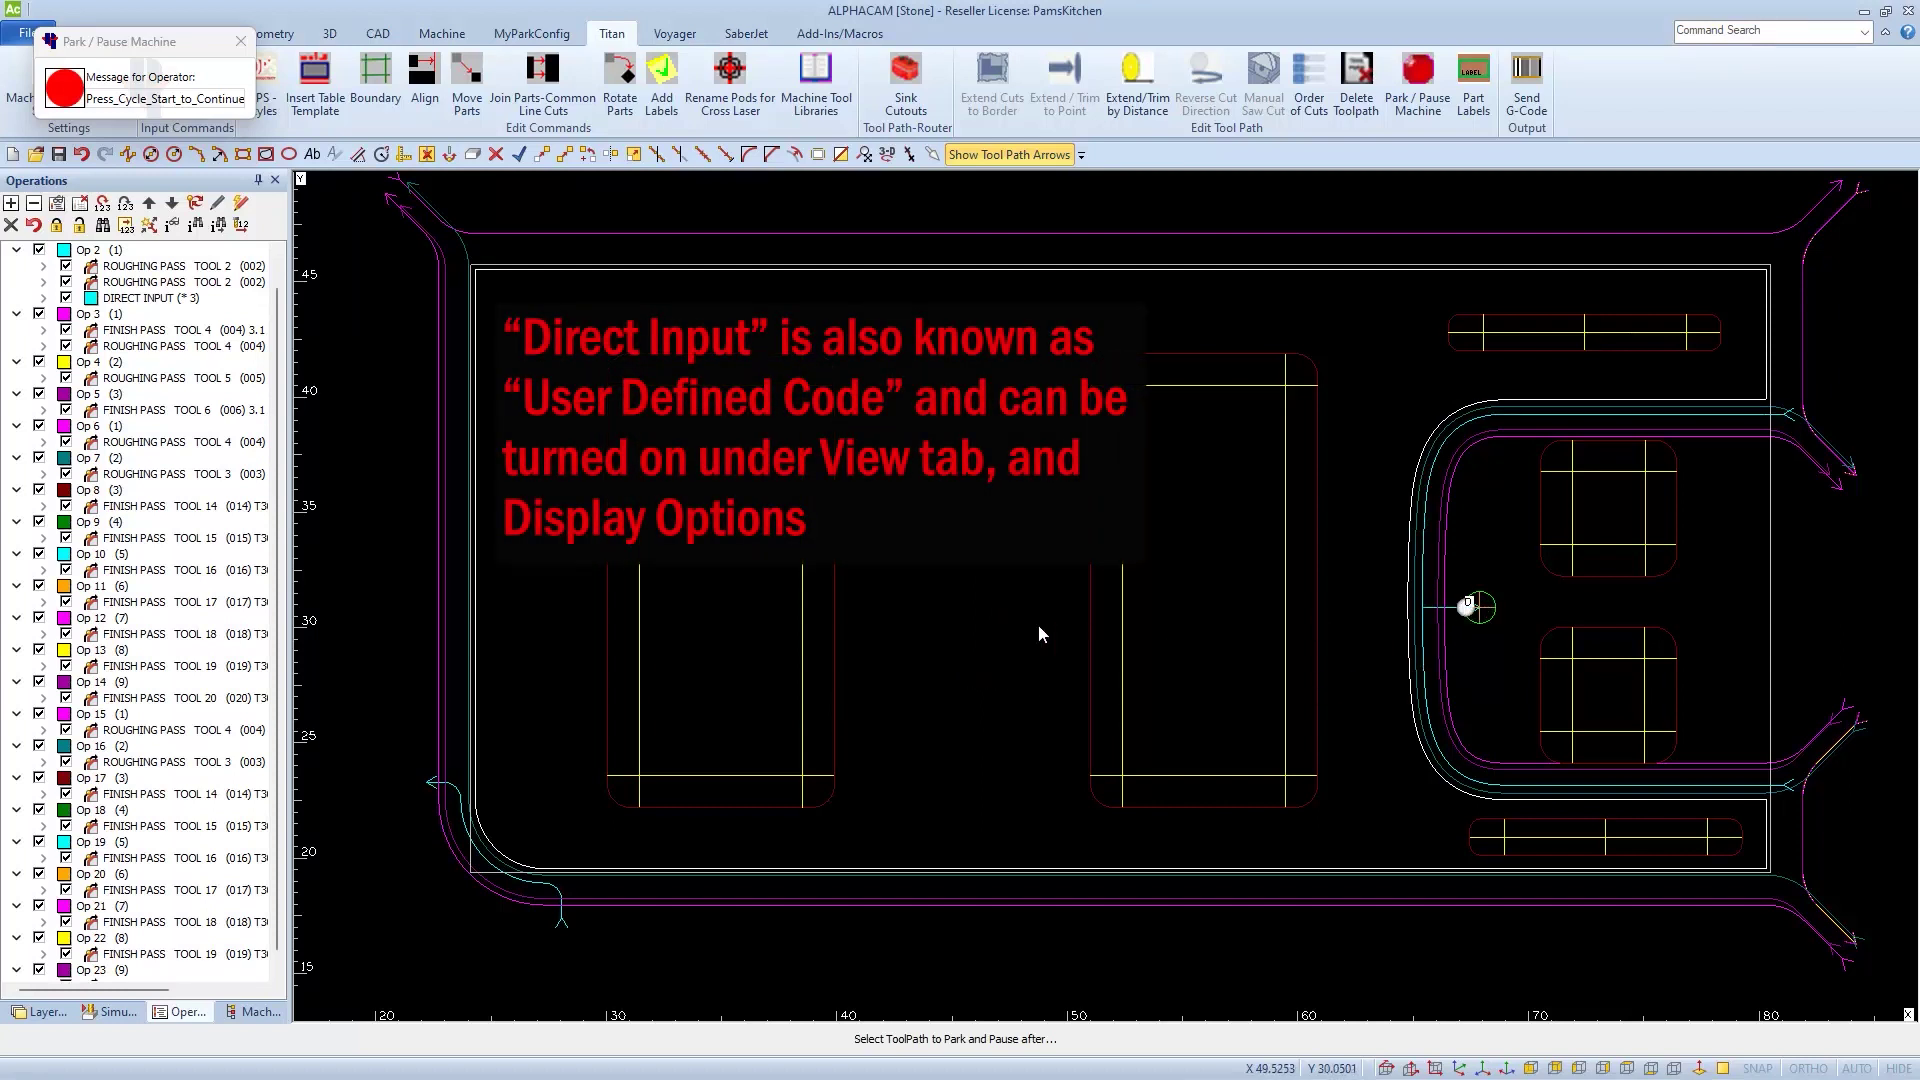
scroll(203, 676, "down", 1)
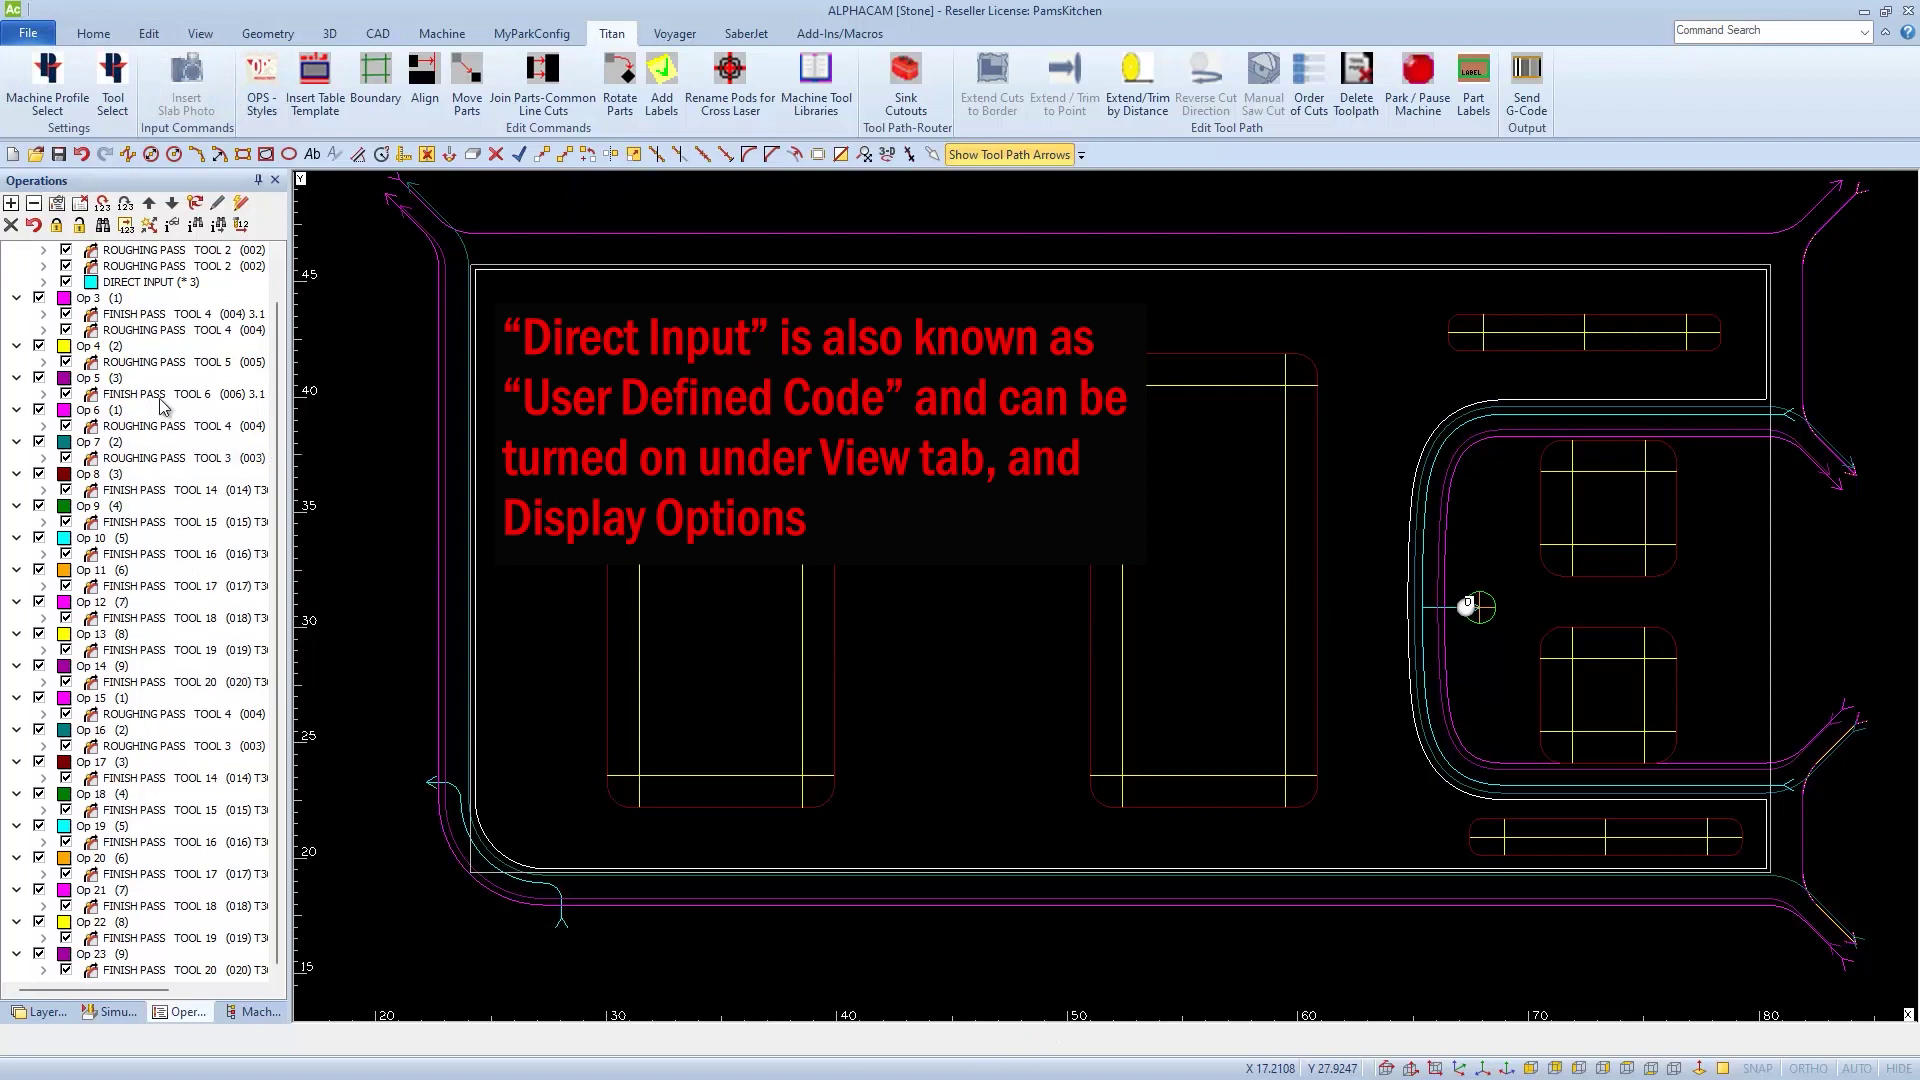
left_click(160, 282)
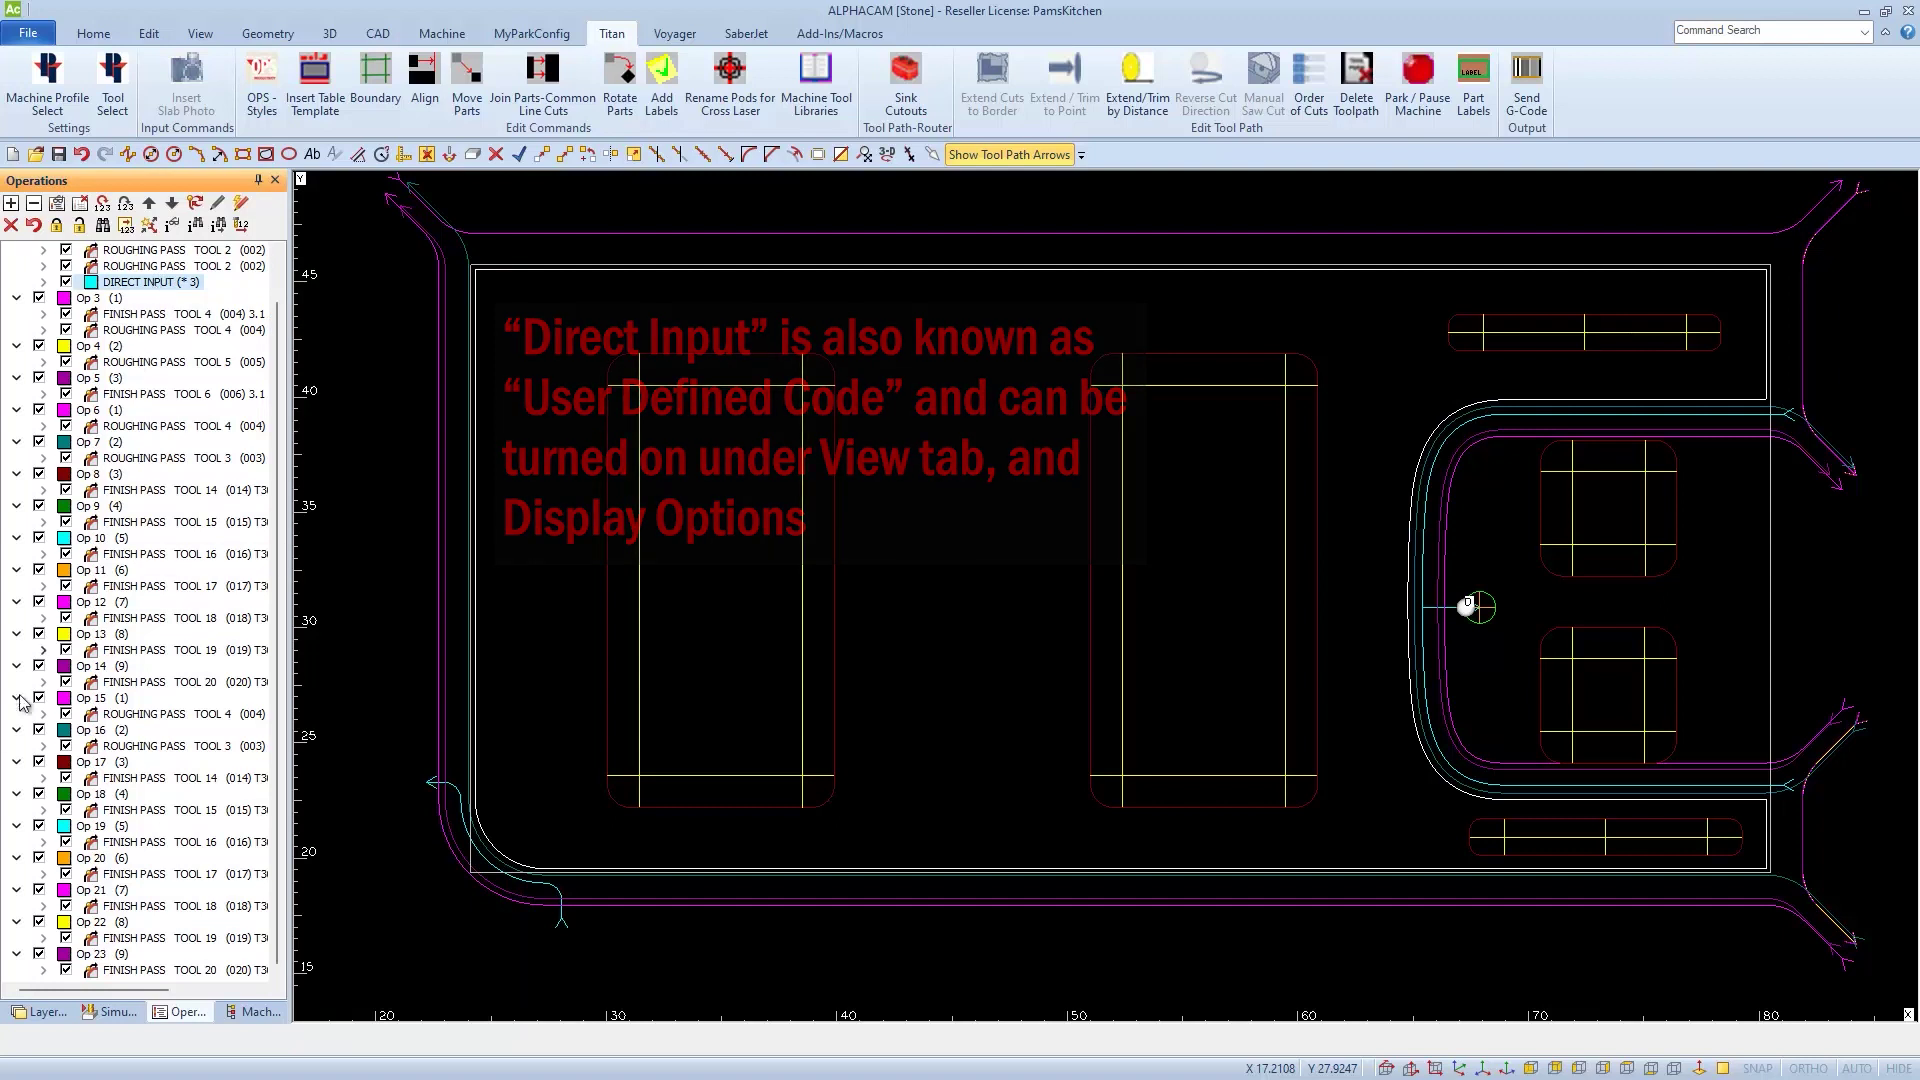
Step: Play a solid simulation of the slab at Time x 128 speed
left_click(118, 1013)
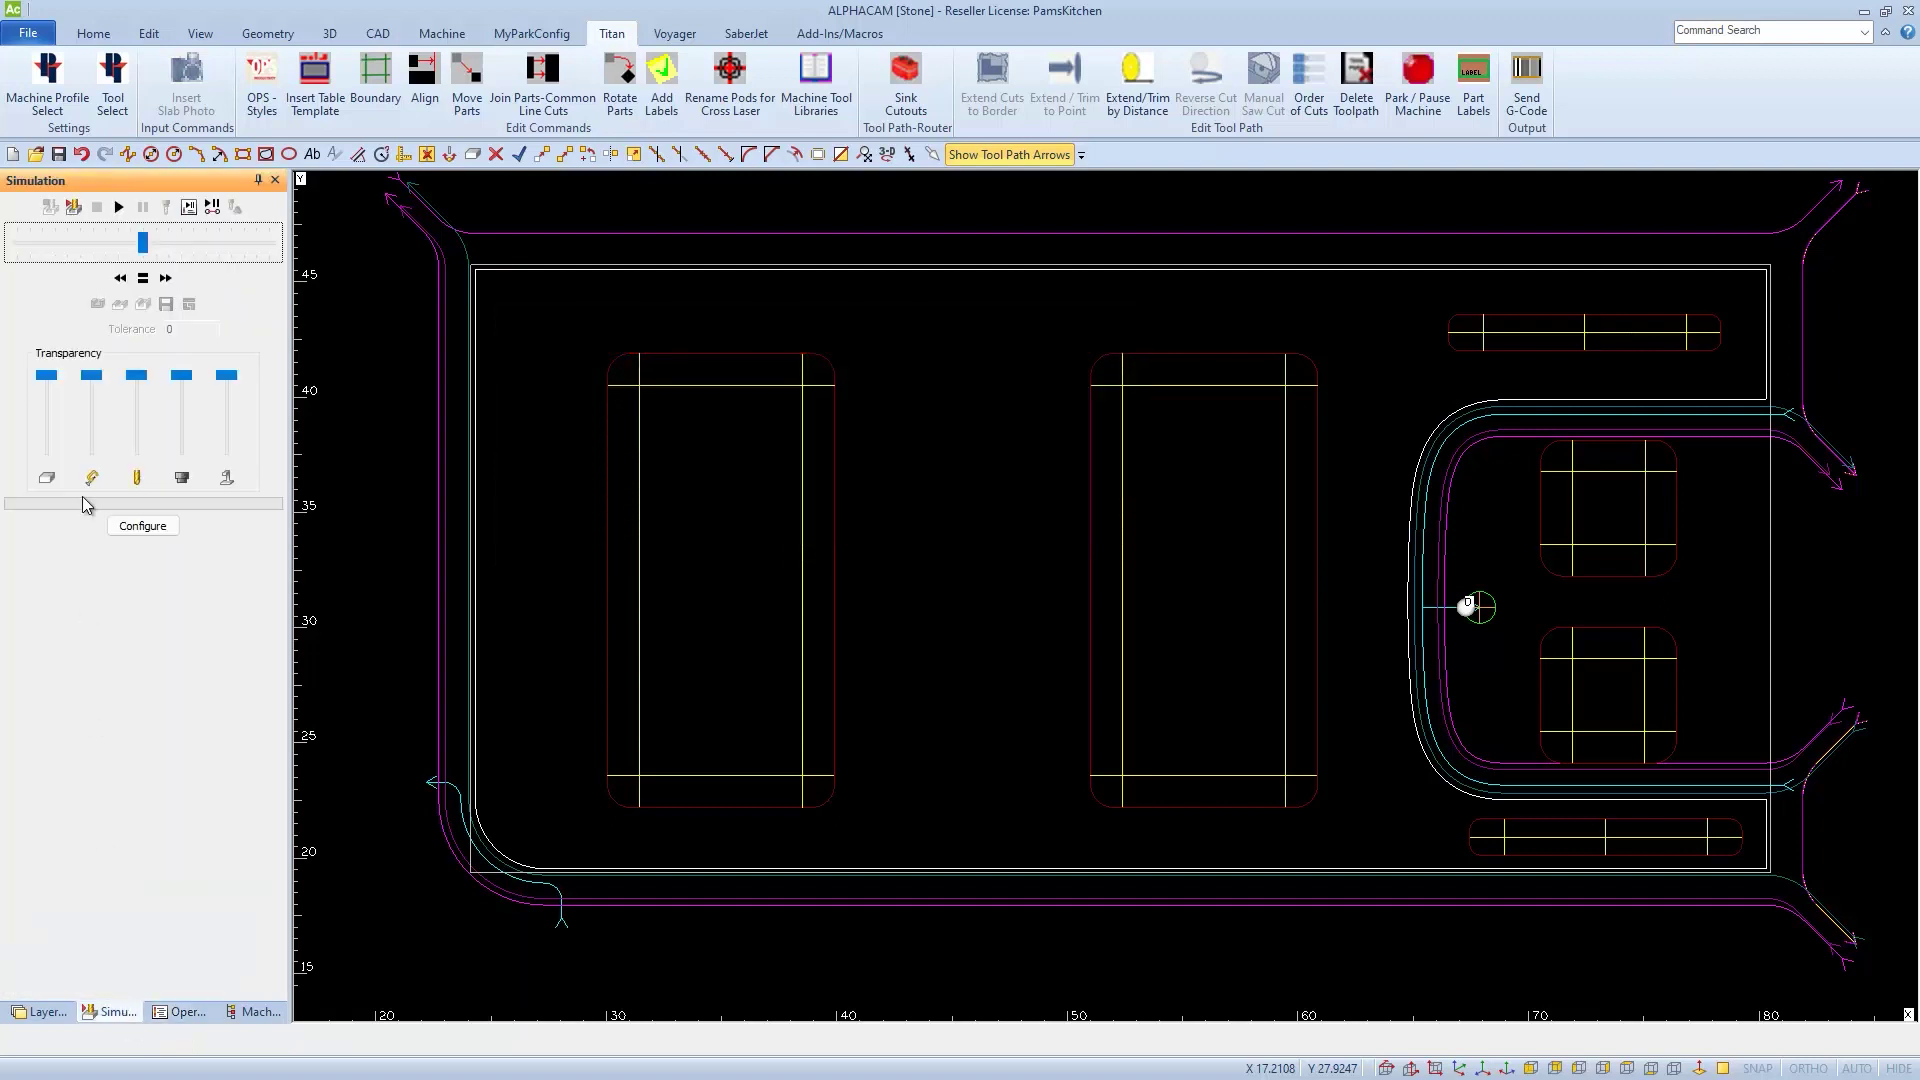
left_click(74, 207)
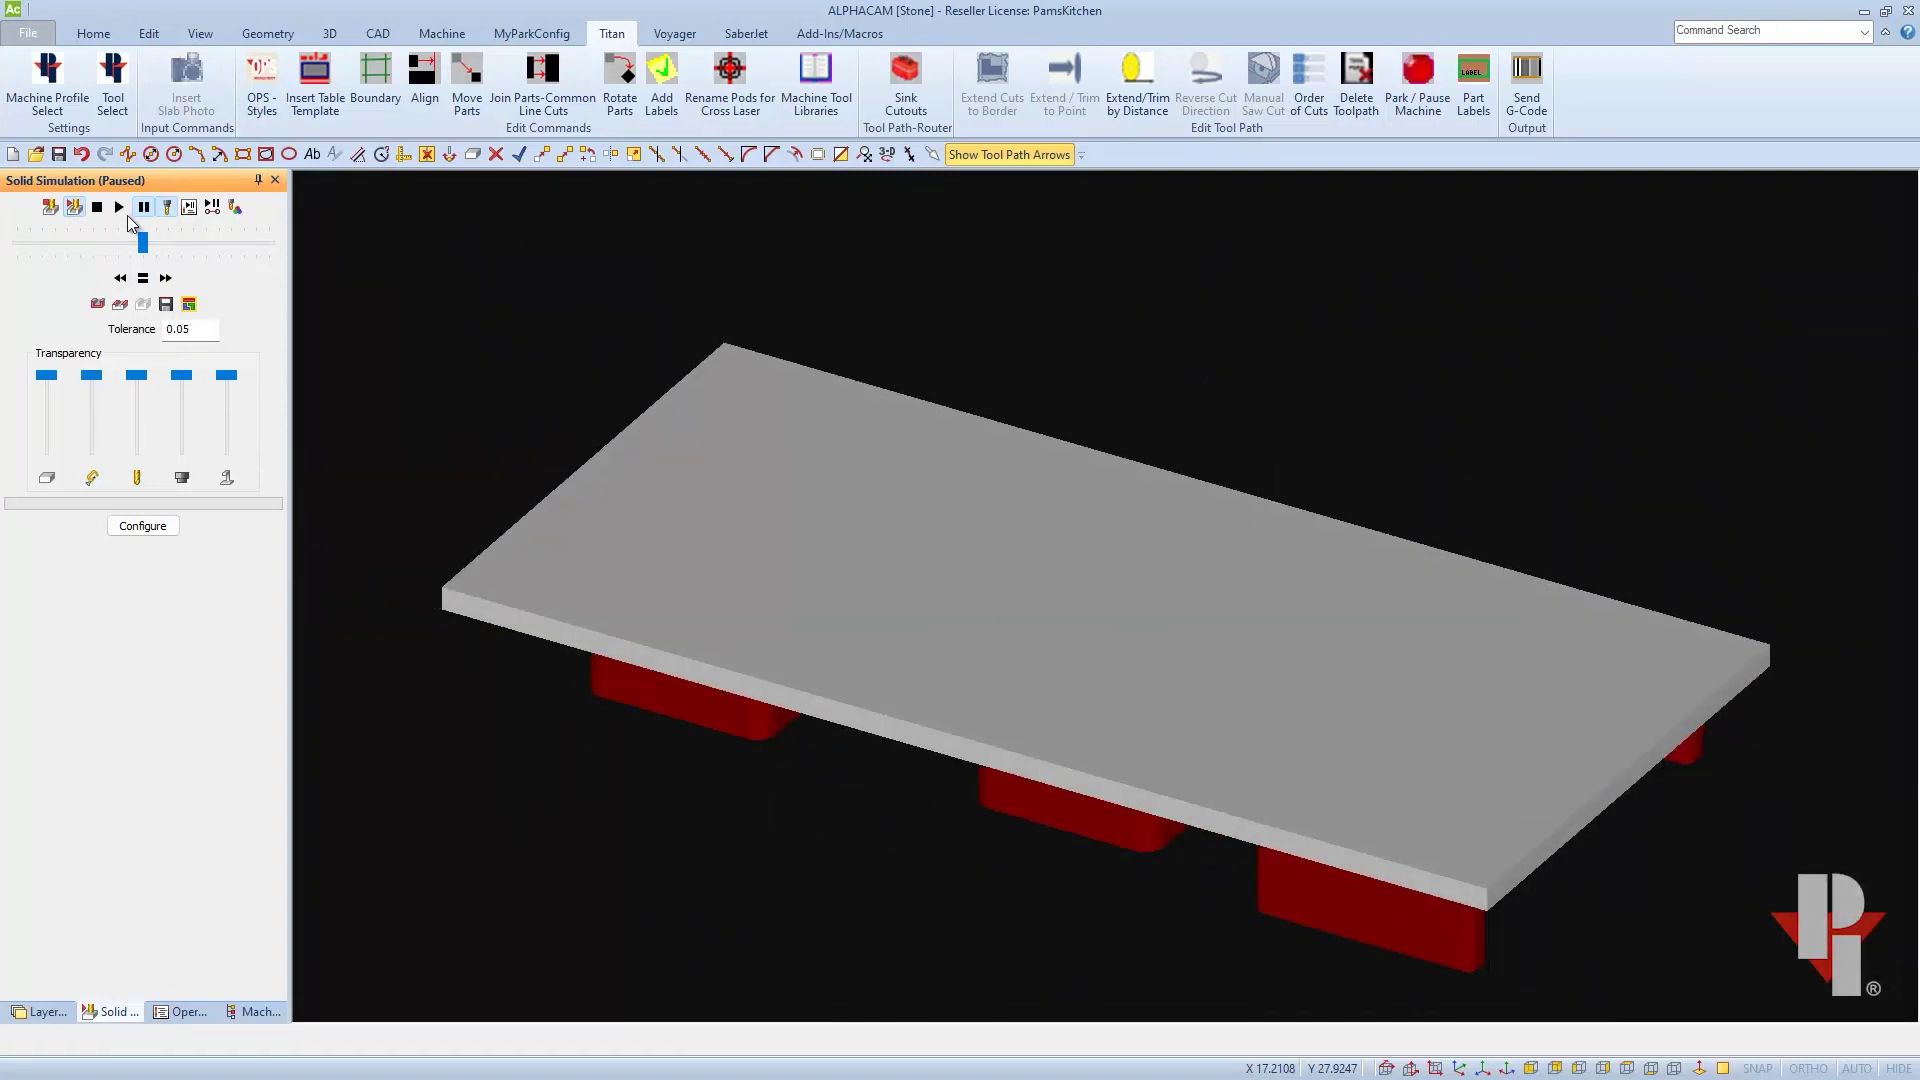
left_click(119, 207)
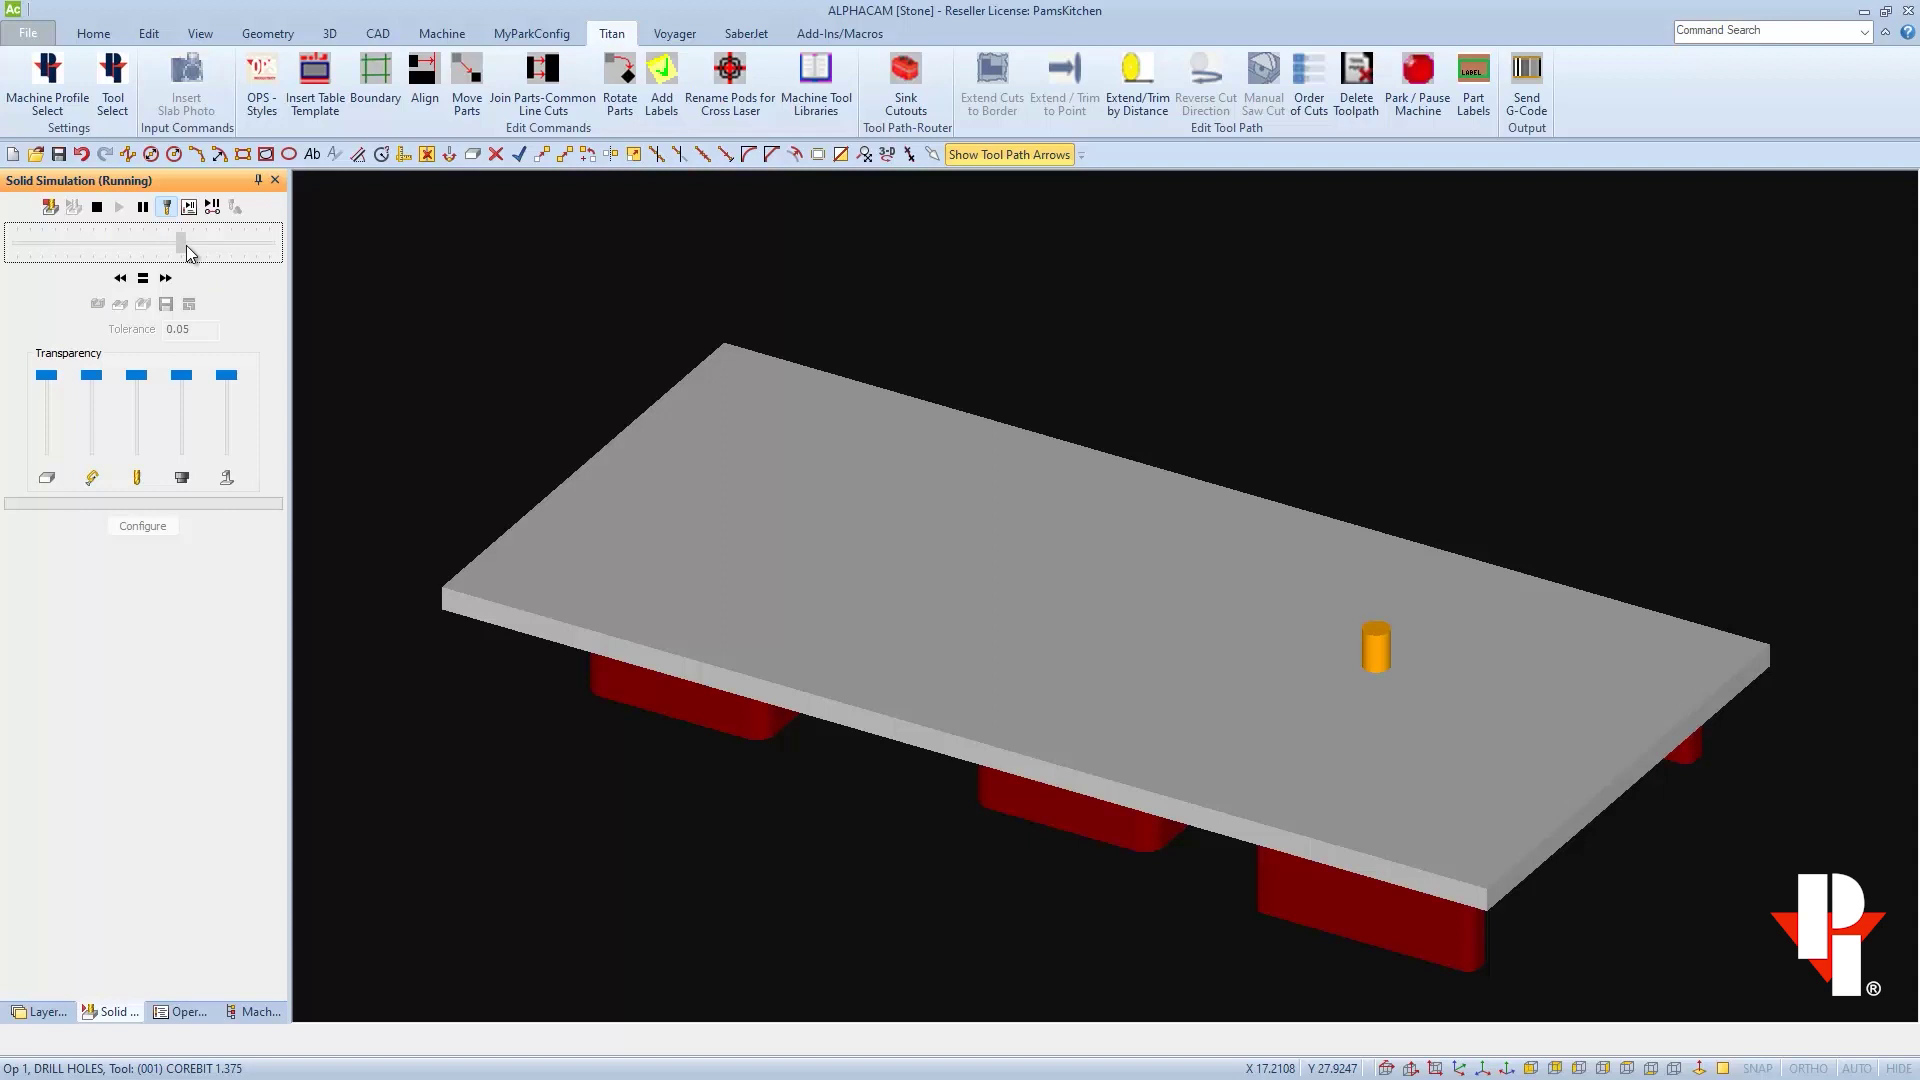
left_click_drag(186, 244, 228, 246)
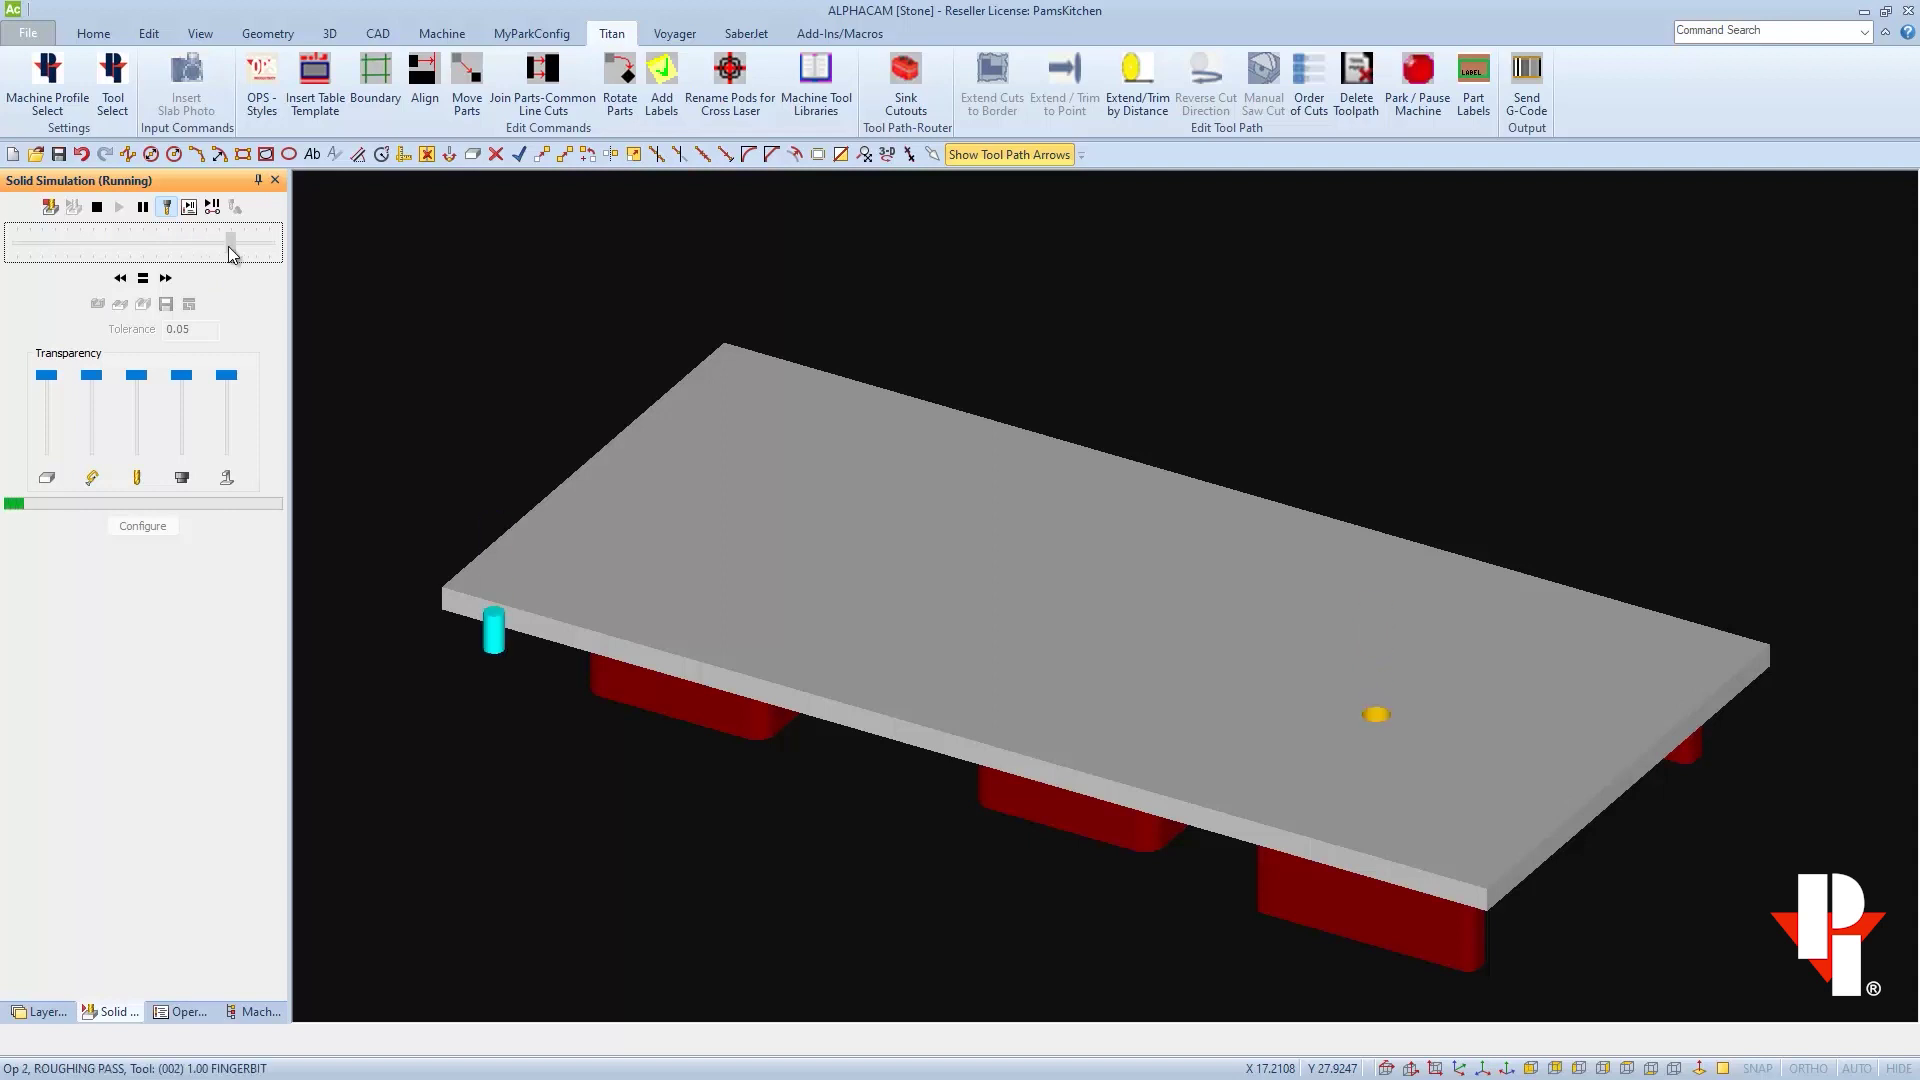
left_click(230, 244)
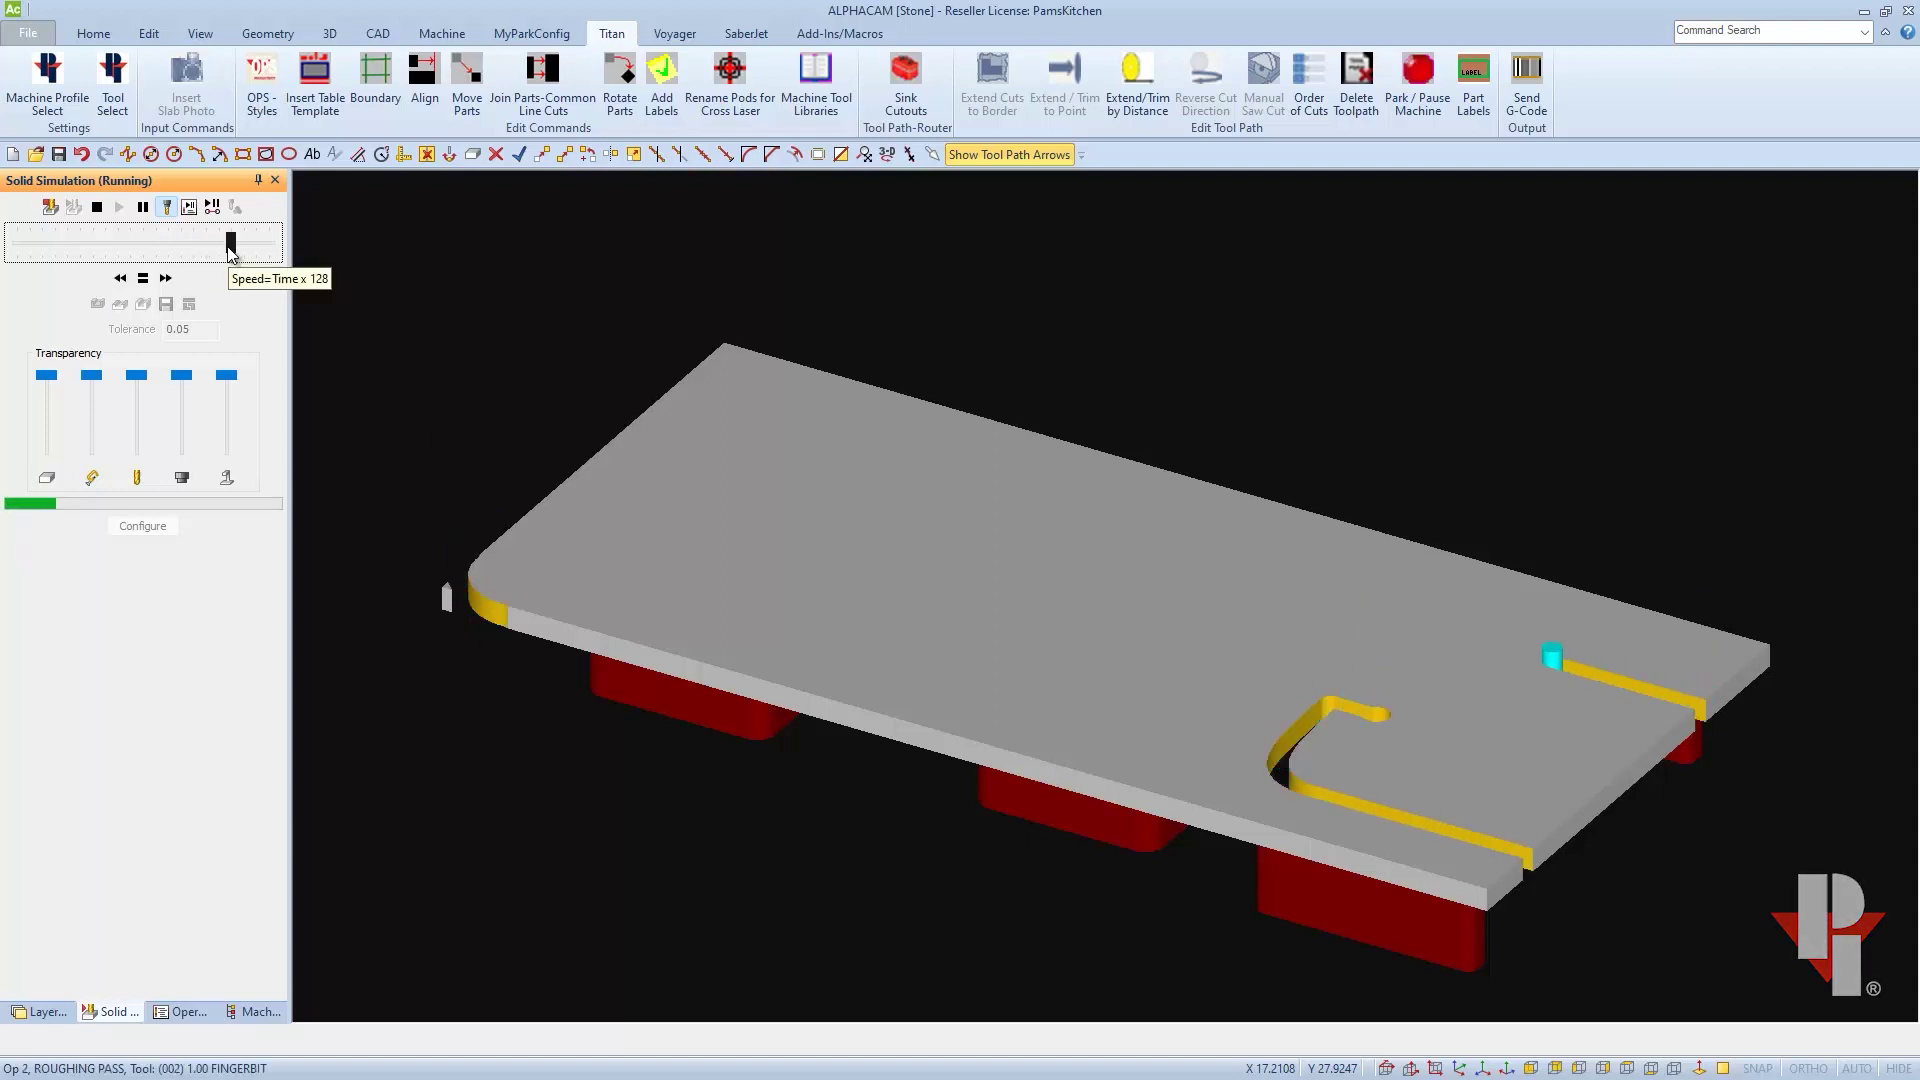